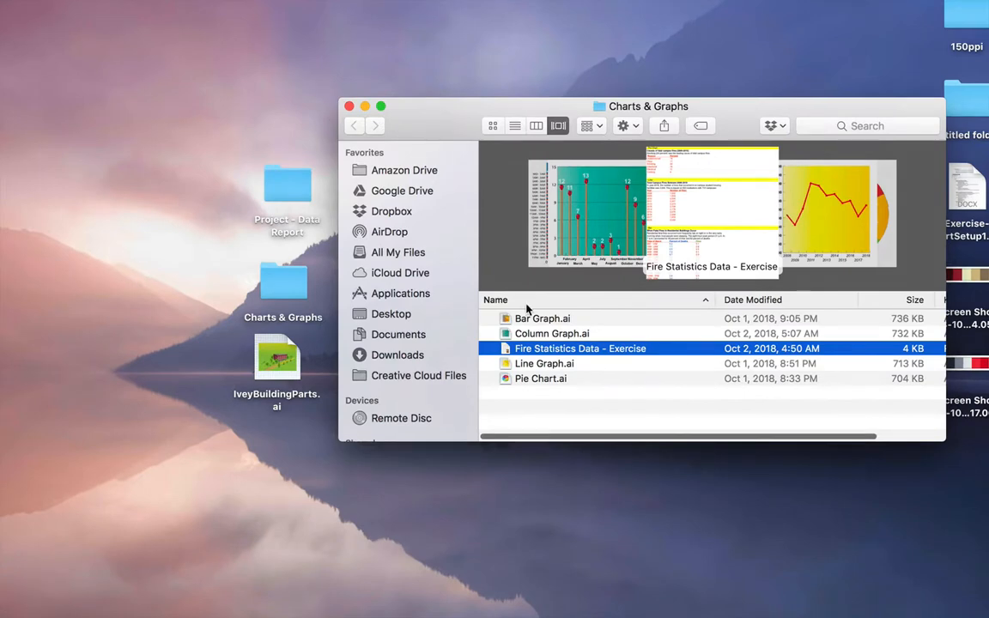
# Browse the sample chart files in the Charts & Graphs folder and preview the Fire Statistics Data - Exercise document.
pyautogui.click(539, 318)
pyautogui.click(539, 337)
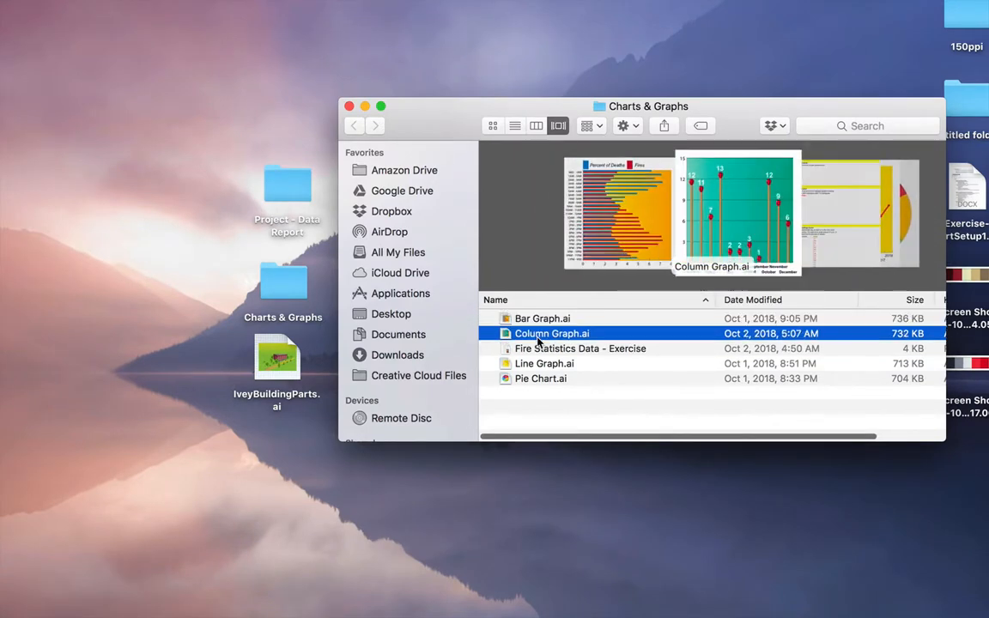
pyautogui.click(537, 364)
pyautogui.click(541, 379)
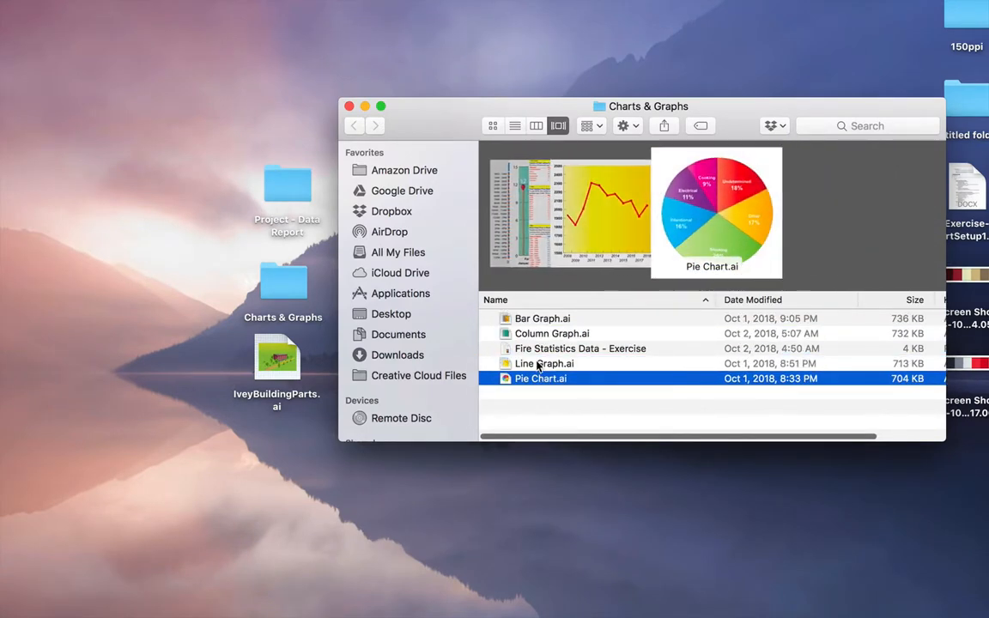
pyautogui.click(540, 351)
pyautogui.press('space')
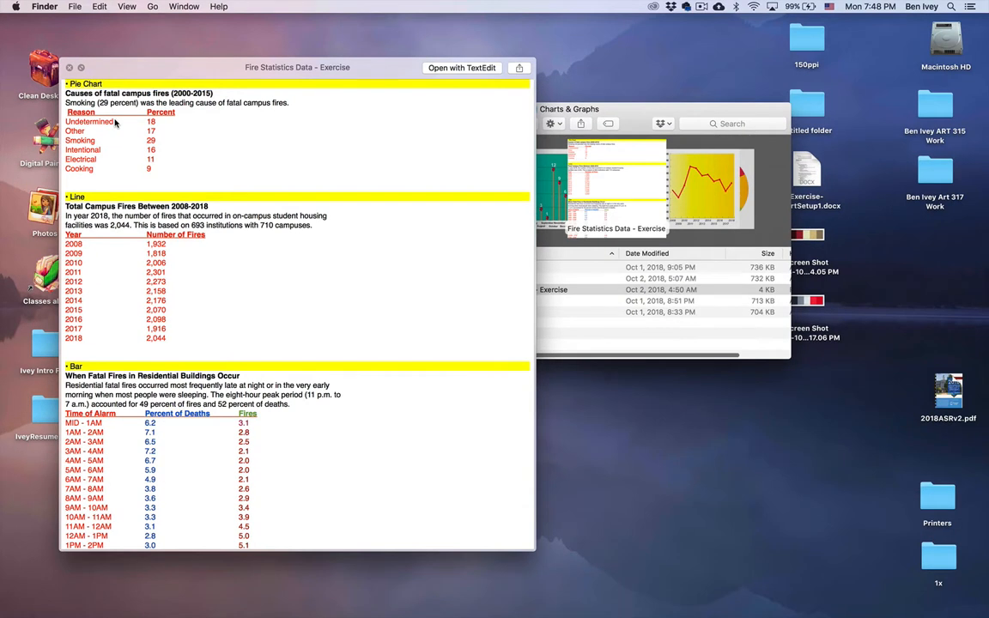
pyautogui.press('space')
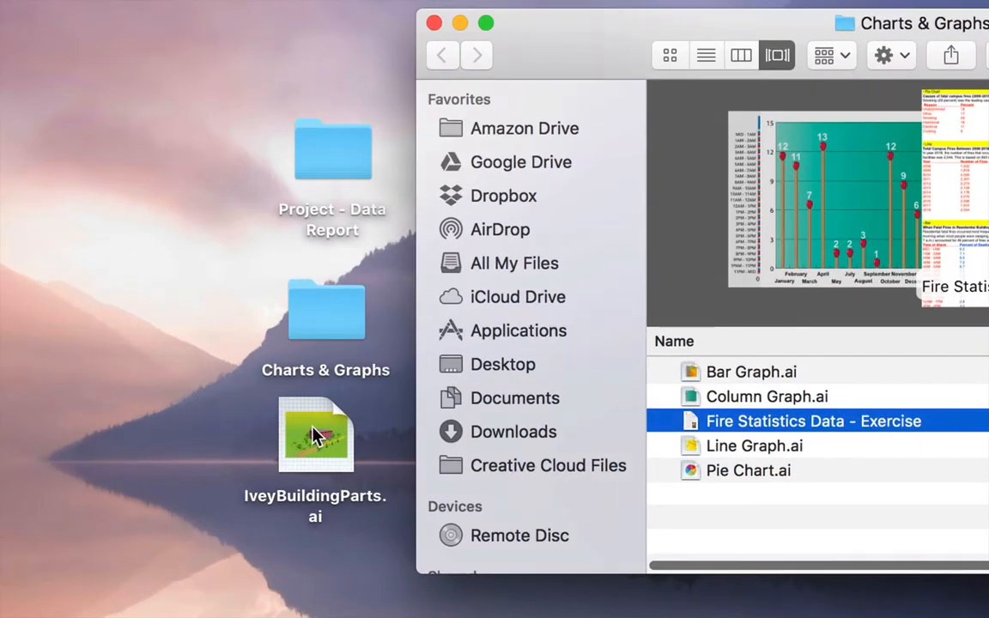
# Preview the building parts Illustrator file on the desktop and close the preview.
pyautogui.click(292, 297)
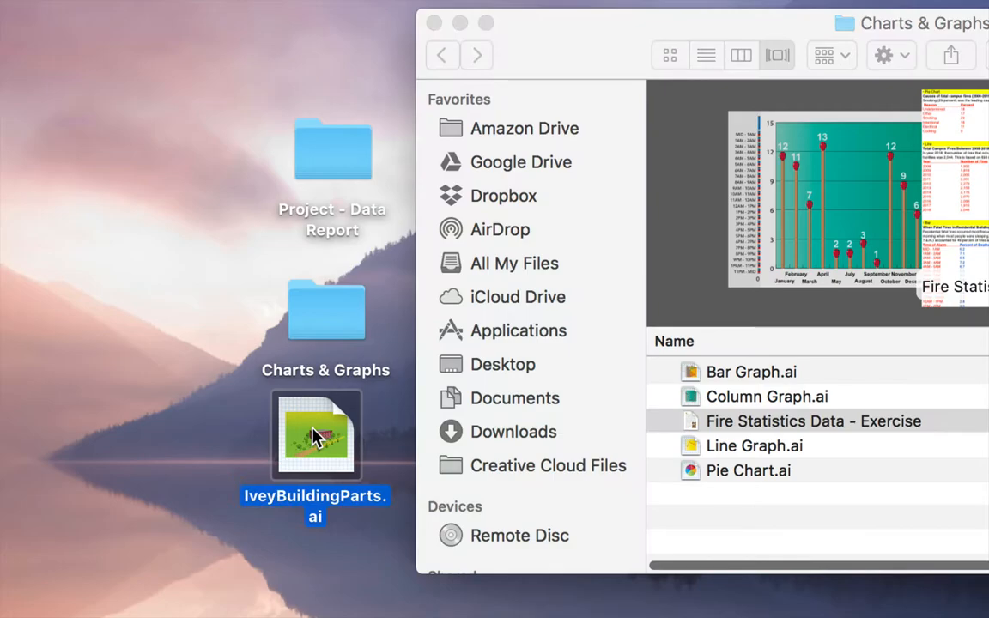
pyautogui.press('space')
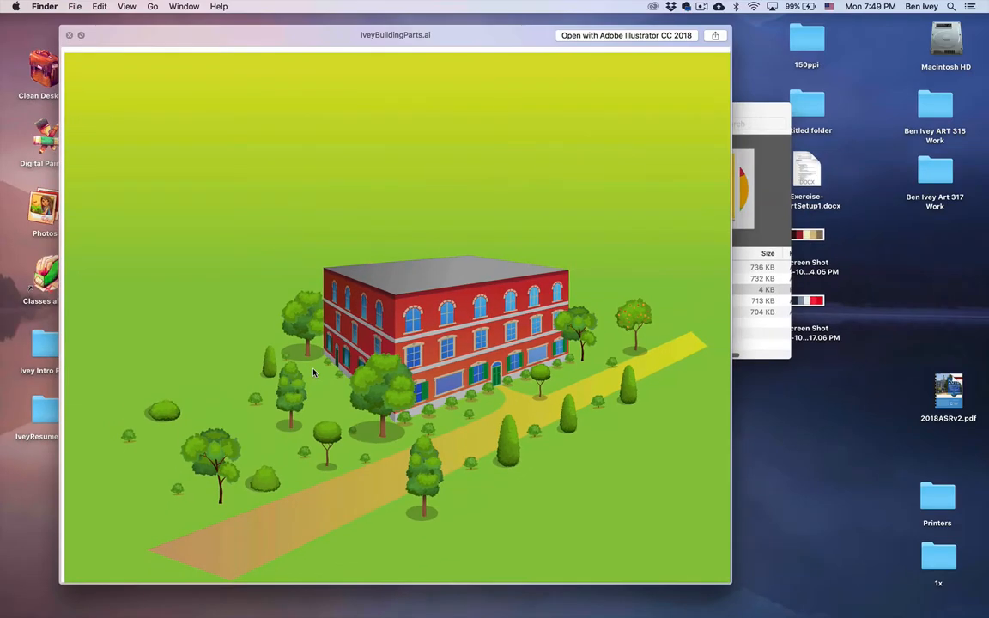
pyautogui.press('space')
# Switch to InDesign and start setting up a new document.
pyautogui.moveTo(375, 597)
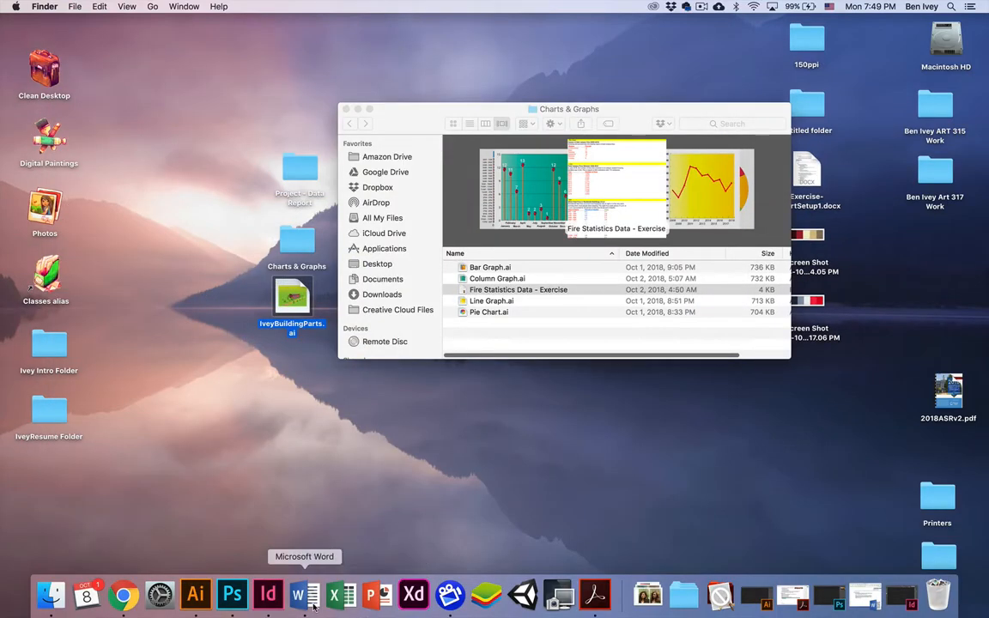
pyautogui.click(269, 595)
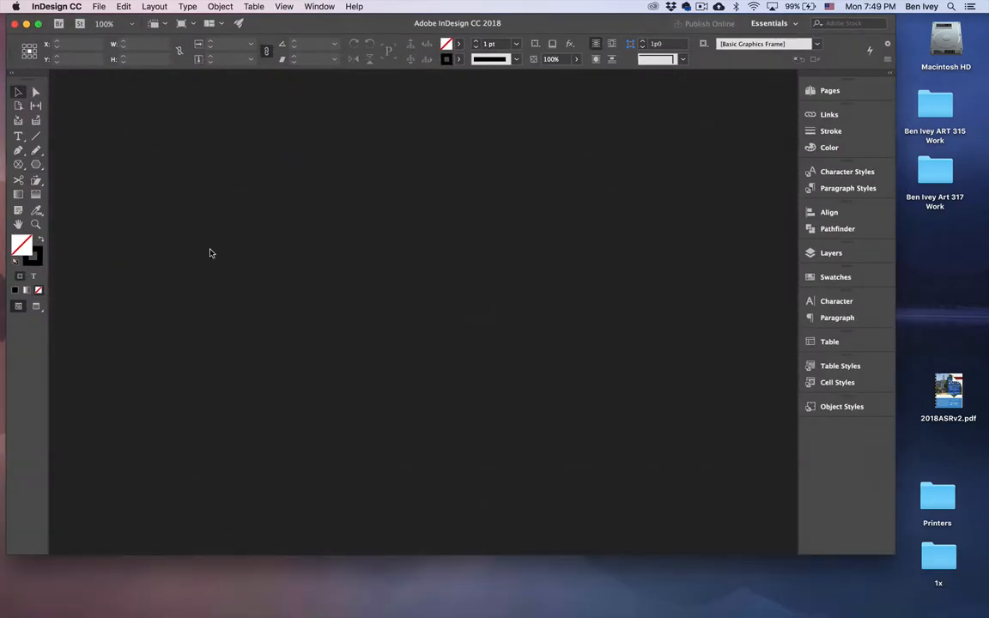
pyautogui.click(96, 8)
pyautogui.moveTo(110, 21)
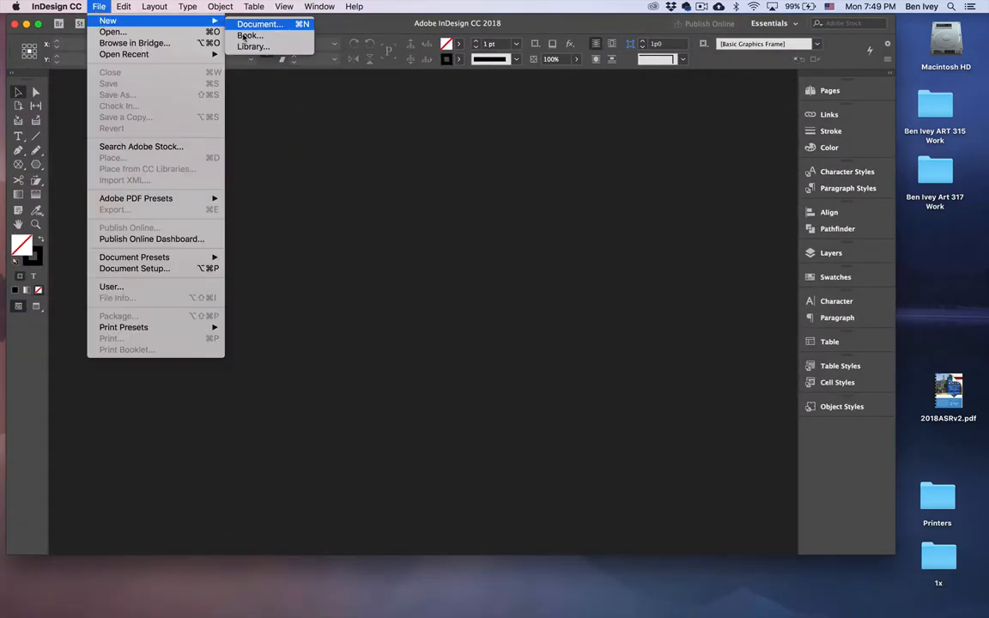
pyautogui.click(258, 25)
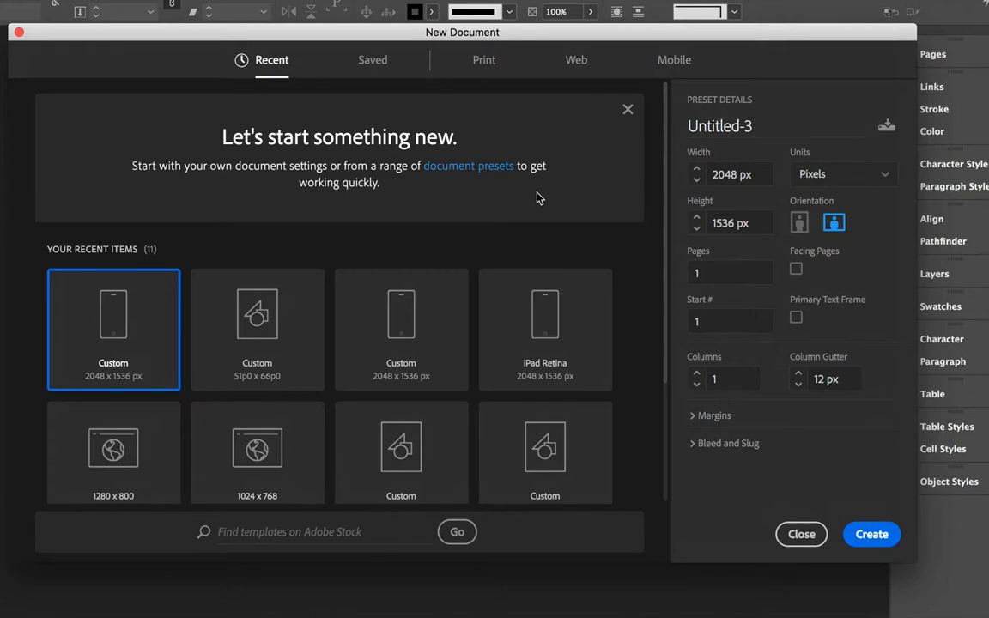
# Choose the mobile iPad Retina preset (2048 x 1536 px), turn off the primary text frame and expand the margin settings.
pyautogui.click(655, 60)
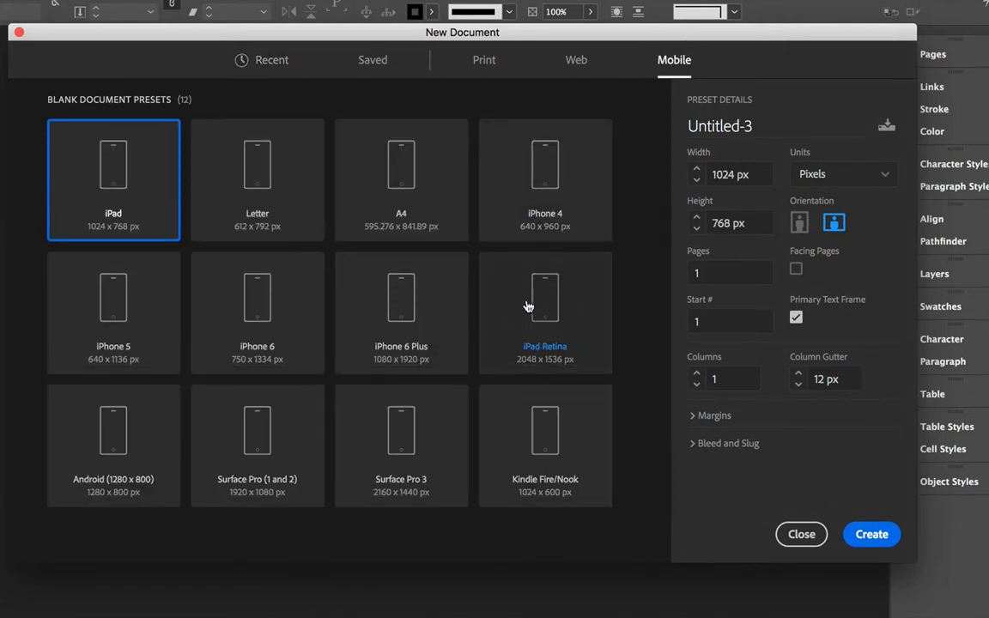
pyautogui.click(546, 326)
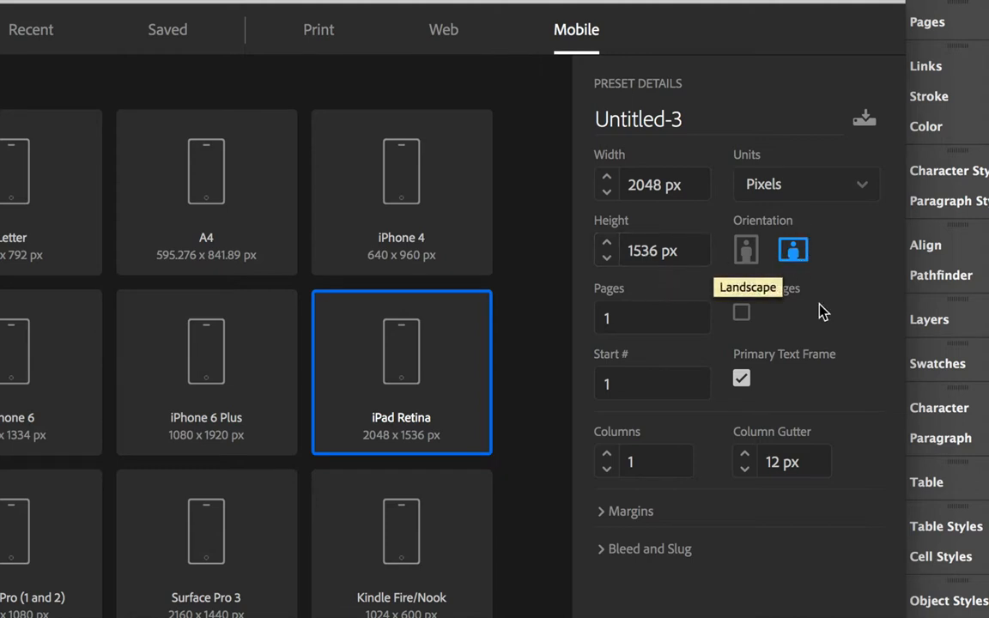
pyautogui.click(742, 381)
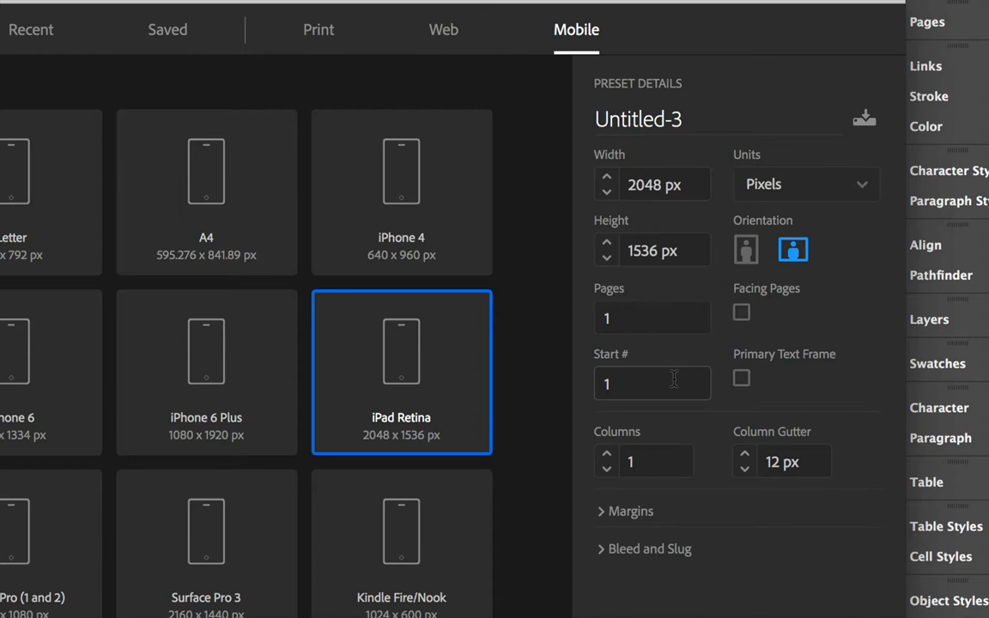
pyautogui.click(604, 512)
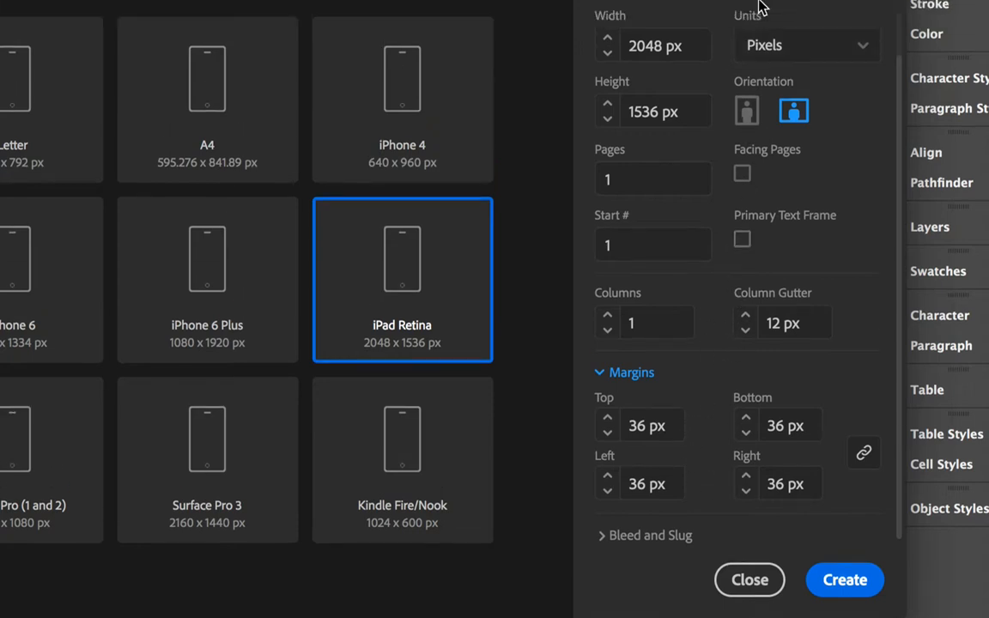
# Name the document "FireReport - " followed by the author's full name, and create it.
pyautogui.scroll(3, 724, 128)
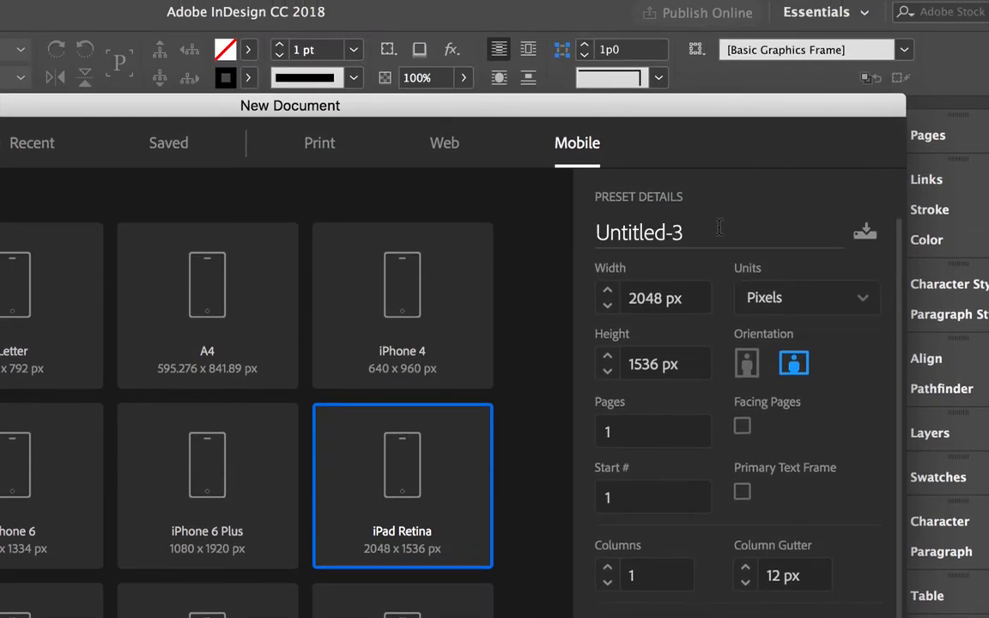
pyautogui.click(681, 145)
pyautogui.write('F')
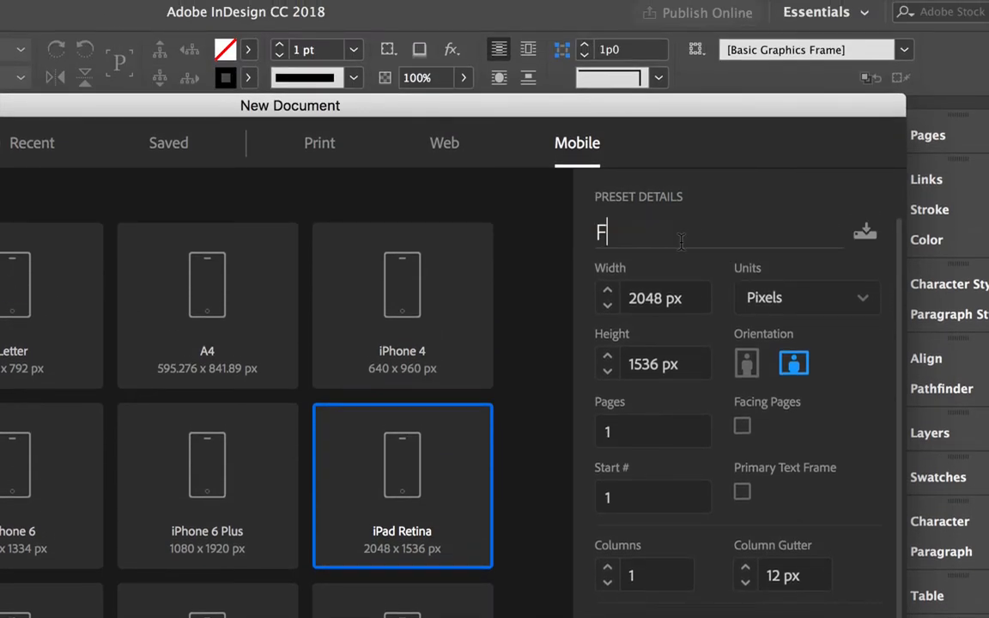
pyautogui.write('ireReport')
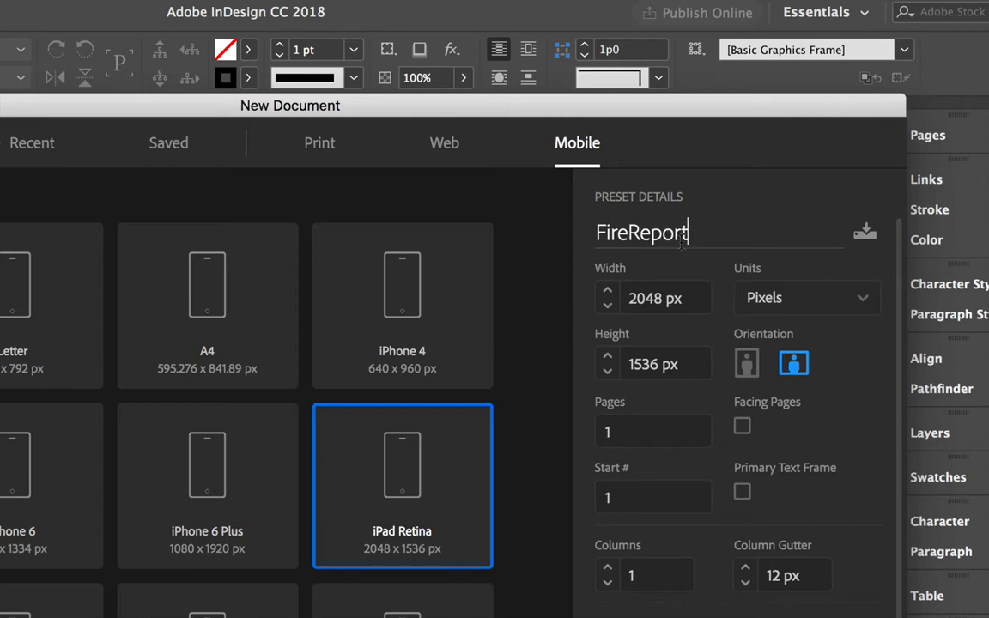
pyautogui.write(' - Ben IVey')
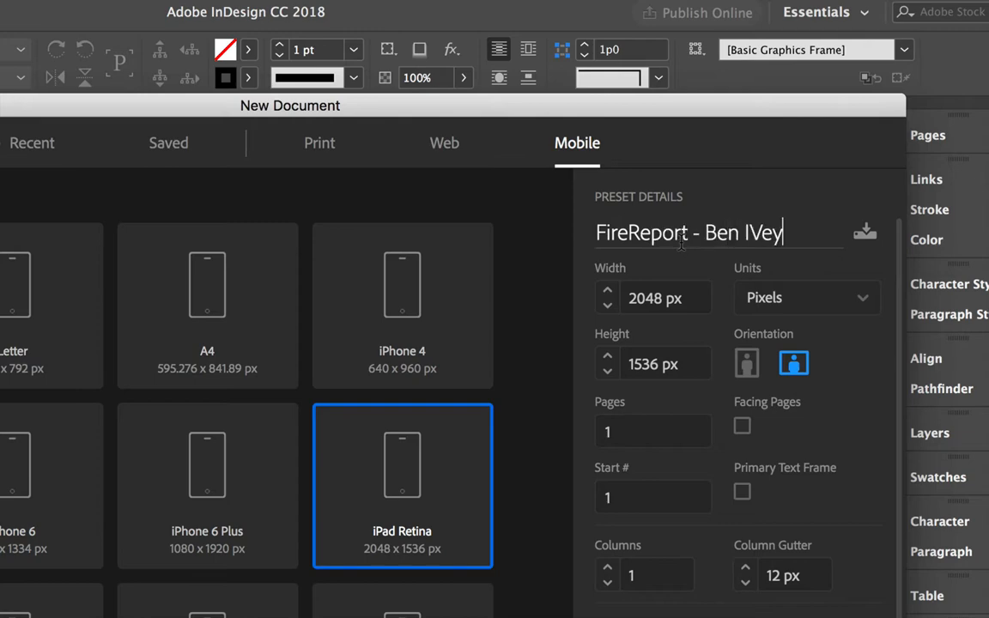
pyautogui.press('BackSpace')
pyautogui.press('BackSpace')
pyautogui.press('BackSpace')
pyautogui.write('vey')
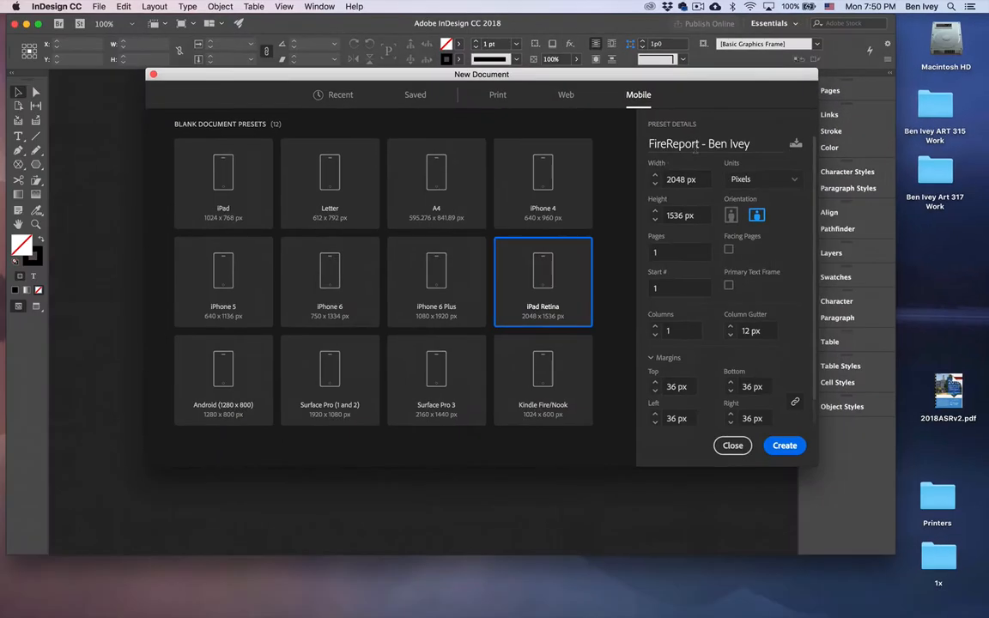
pyautogui.click(785, 448)
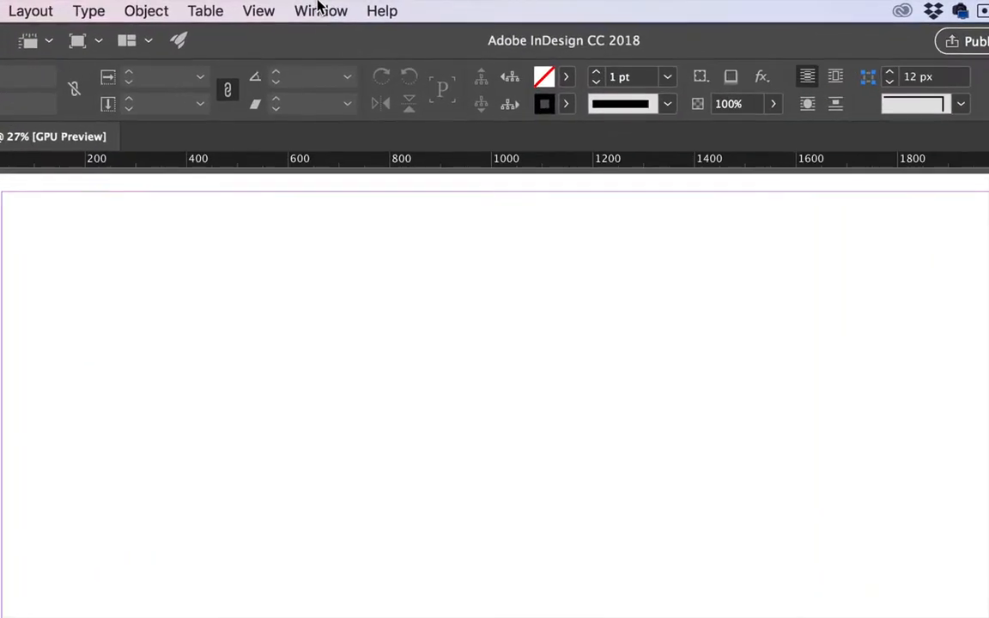
# Change the workspace to Digital Publishing.
pyautogui.click(316, 5)
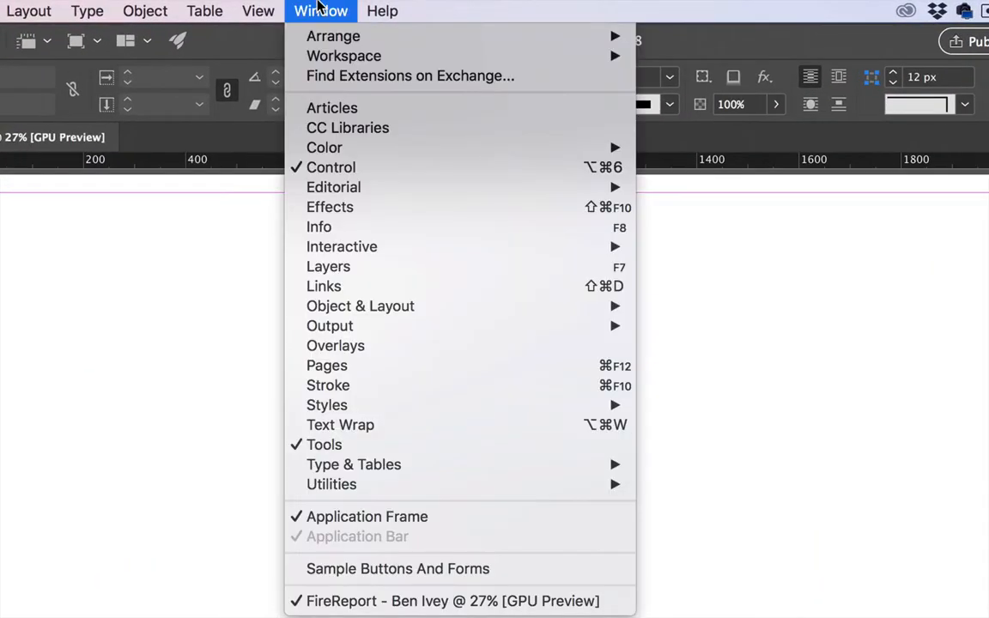
pyautogui.moveTo(320, 60)
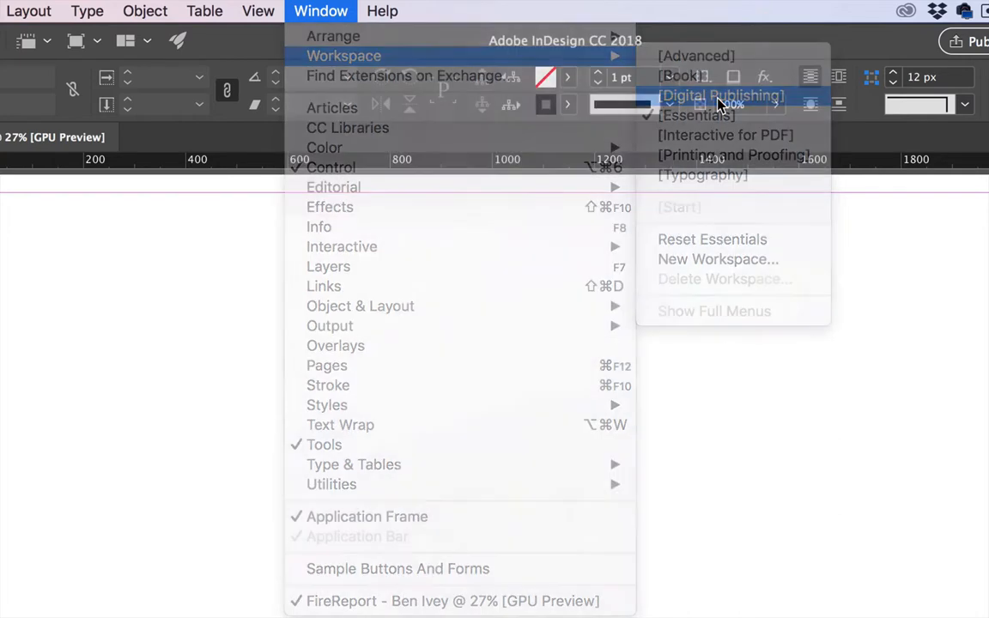
pyautogui.click(720, 97)
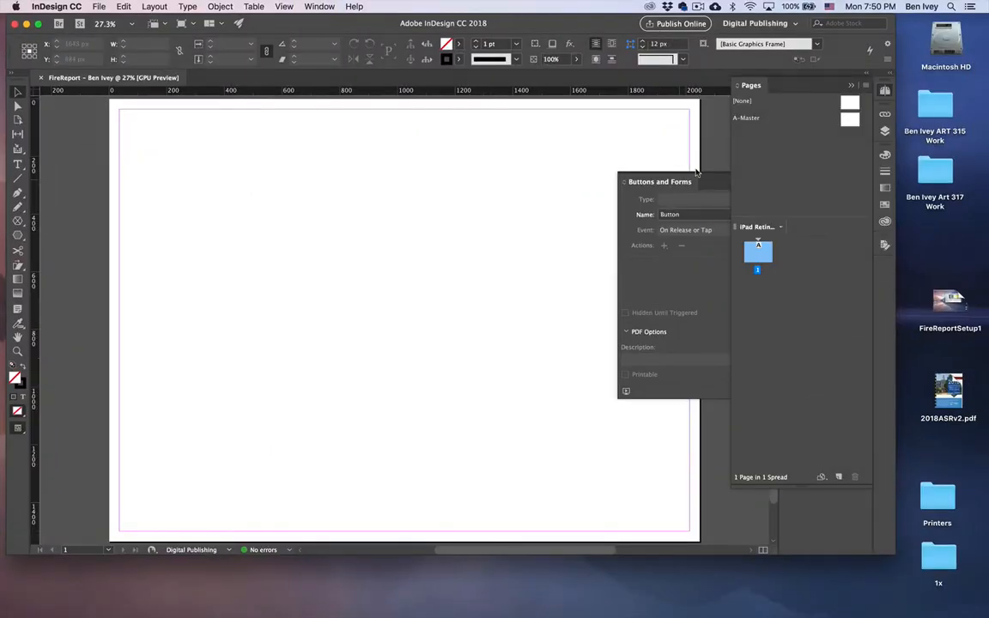
# Move the Buttons and Forms panel over the page, reset the Digital Publishing workspace and widen the application window.
pyautogui.moveTo(661, 182); pyautogui.dragTo(530, 178)
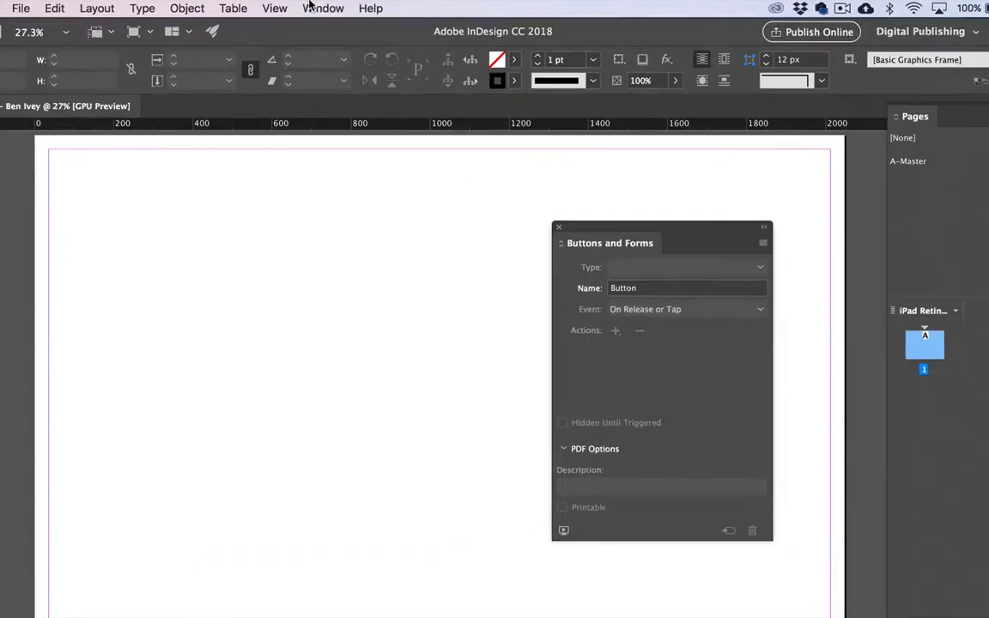
pyautogui.click(310, 6)
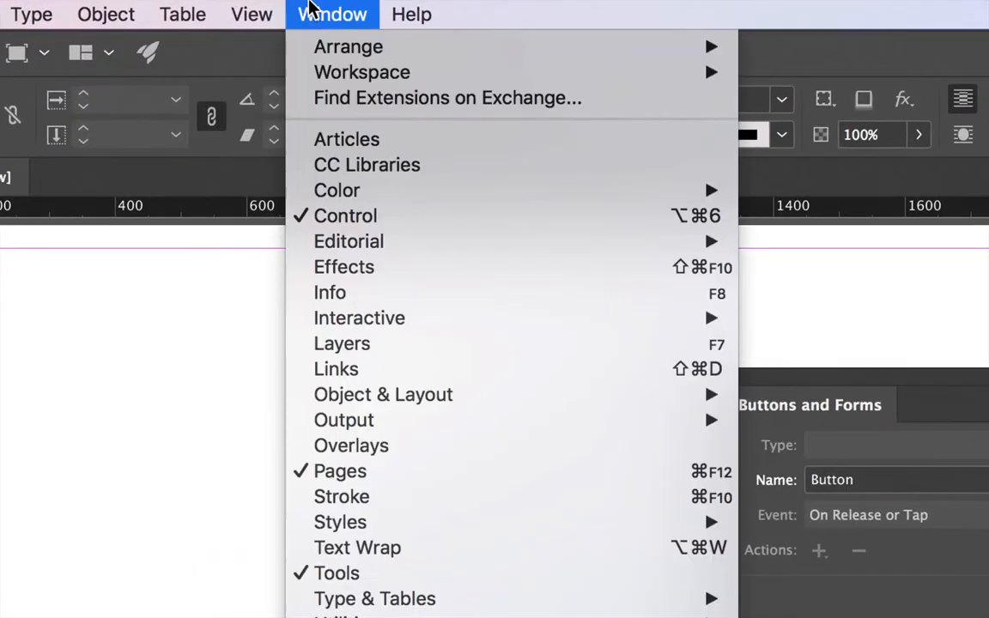
pyautogui.moveTo(314, 75)
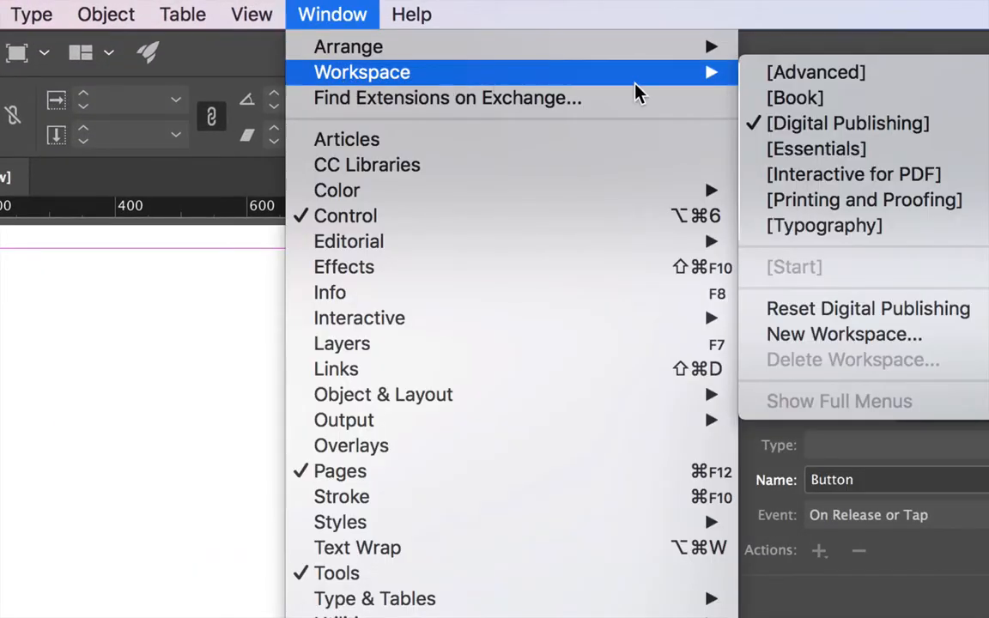
pyautogui.click(850, 311)
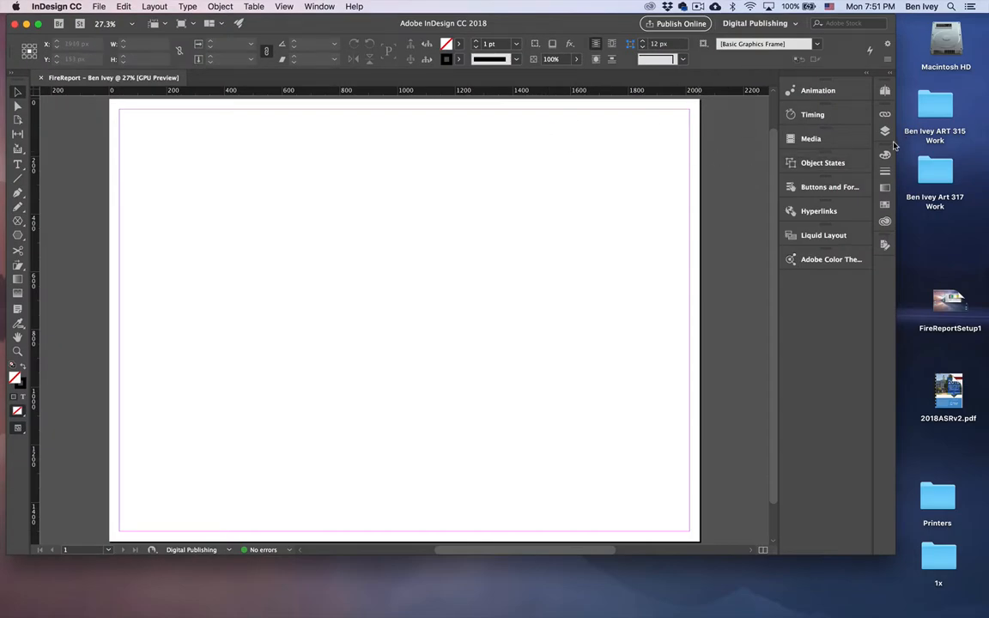
pyautogui.moveTo(896, 148); pyautogui.dragTo(971, 149)
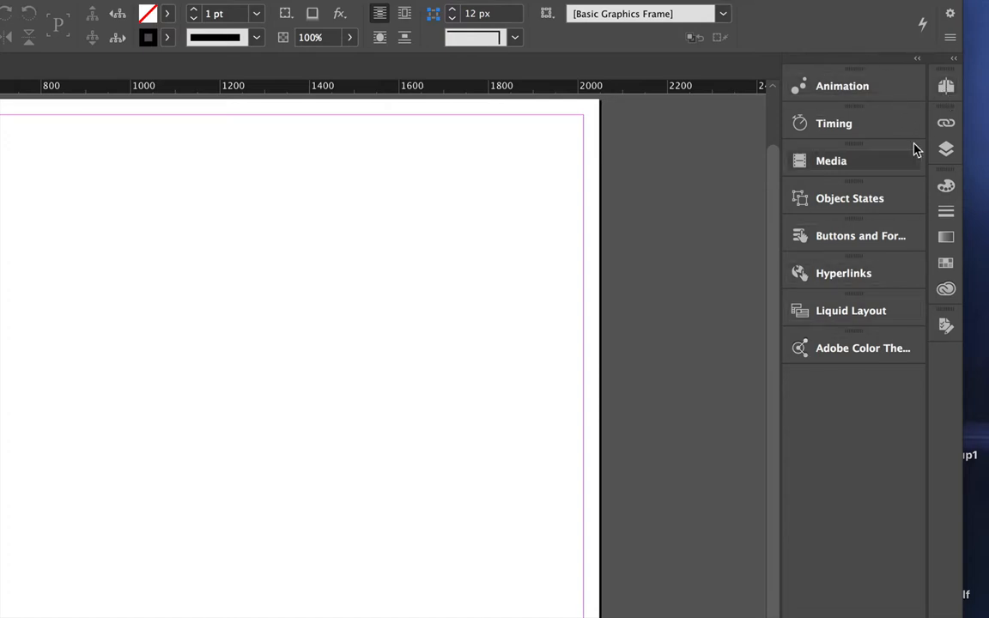
# Open and collapse the Animation, Pages and Swatches panels to examine the workspace's tools.
pyautogui.click(844, 92)
pyautogui.click(844, 91)
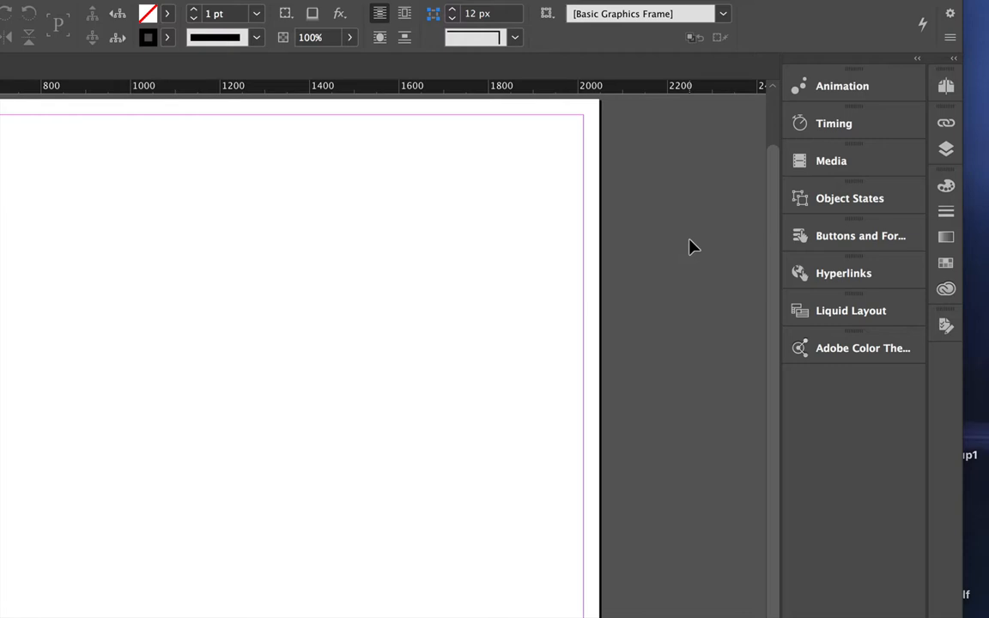
pyautogui.click(945, 89)
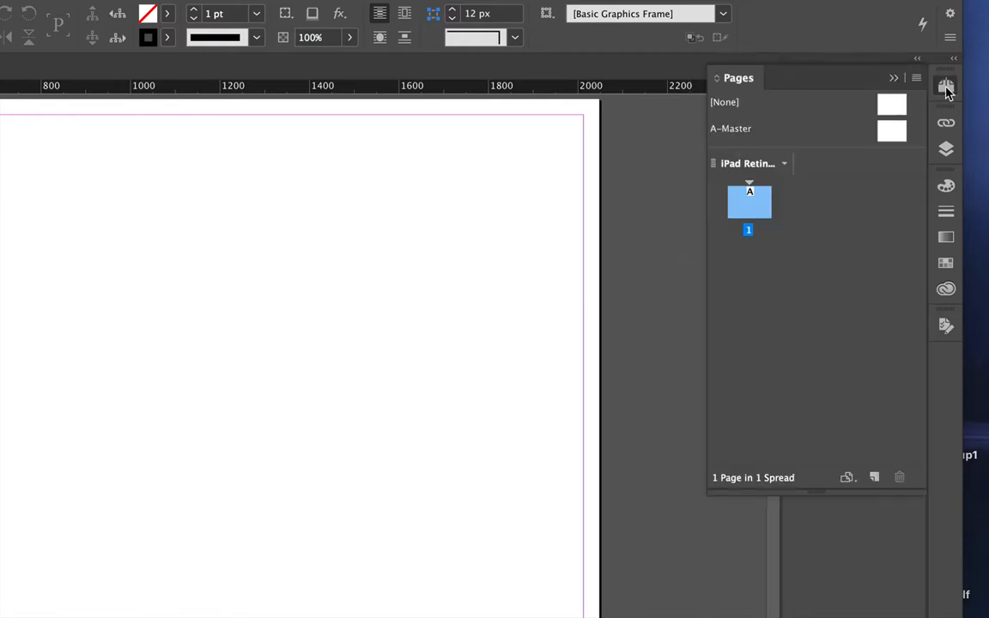
pyautogui.click(947, 90)
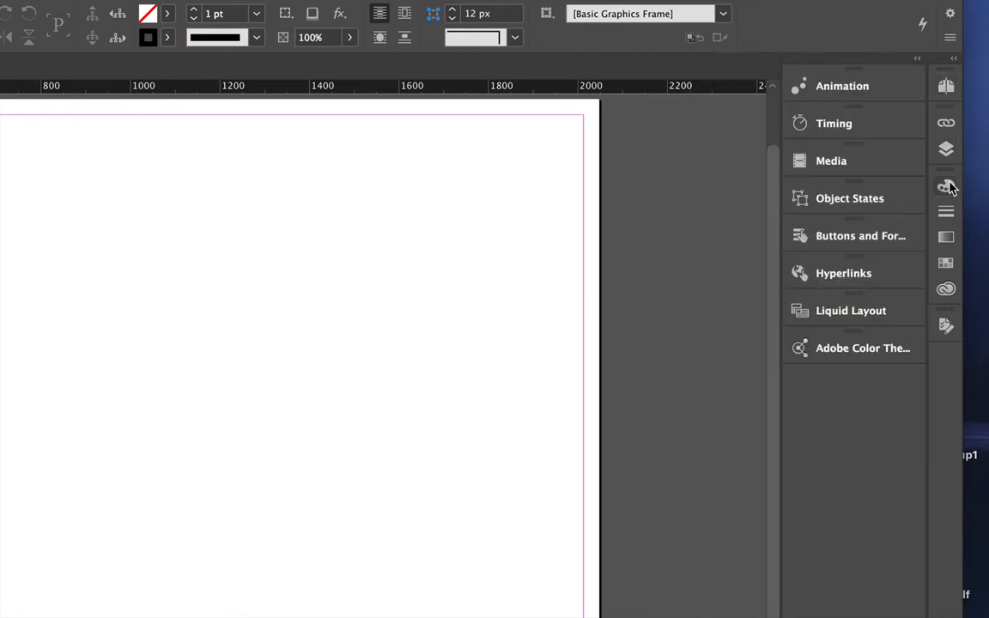
pyautogui.click(947, 268)
pyautogui.click(948, 271)
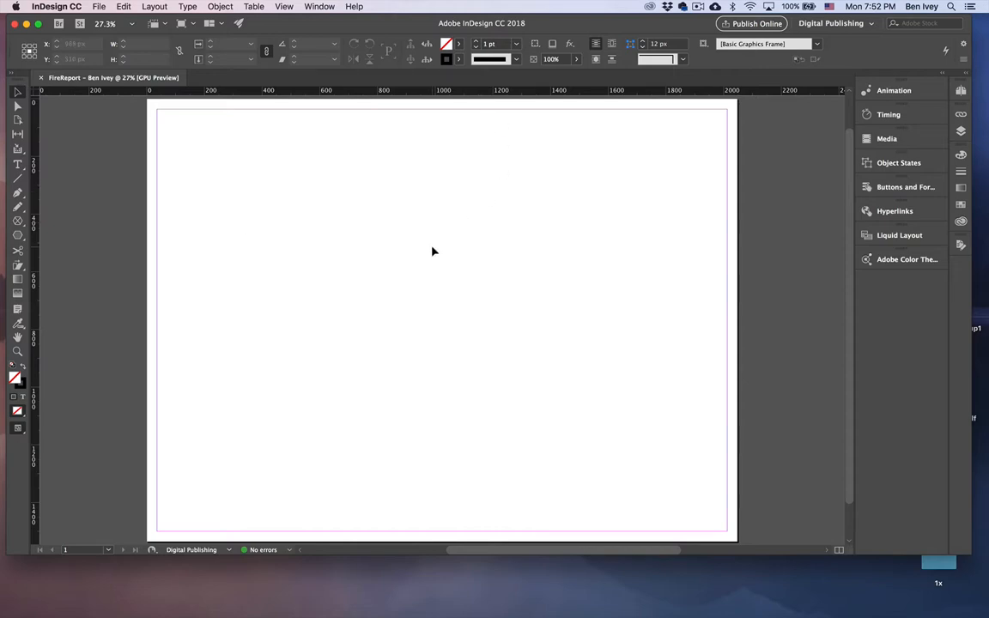
# Switch to the browser and compare the Adobe Color wheel page with the Coolors color scheme generator.
pyautogui.hotkey('ctrl', 'Right')
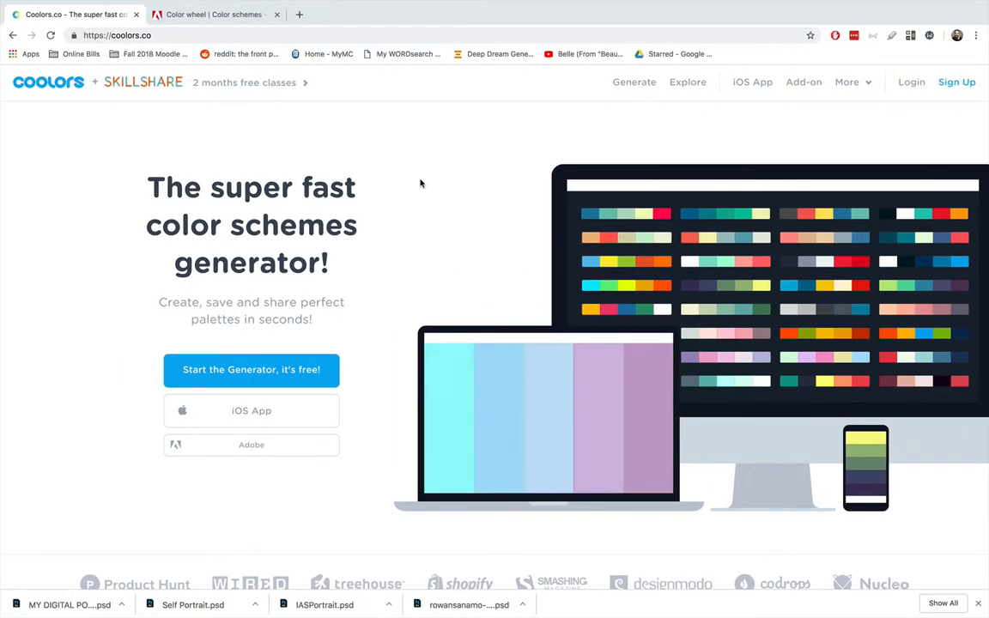
pyautogui.click(186, 13)
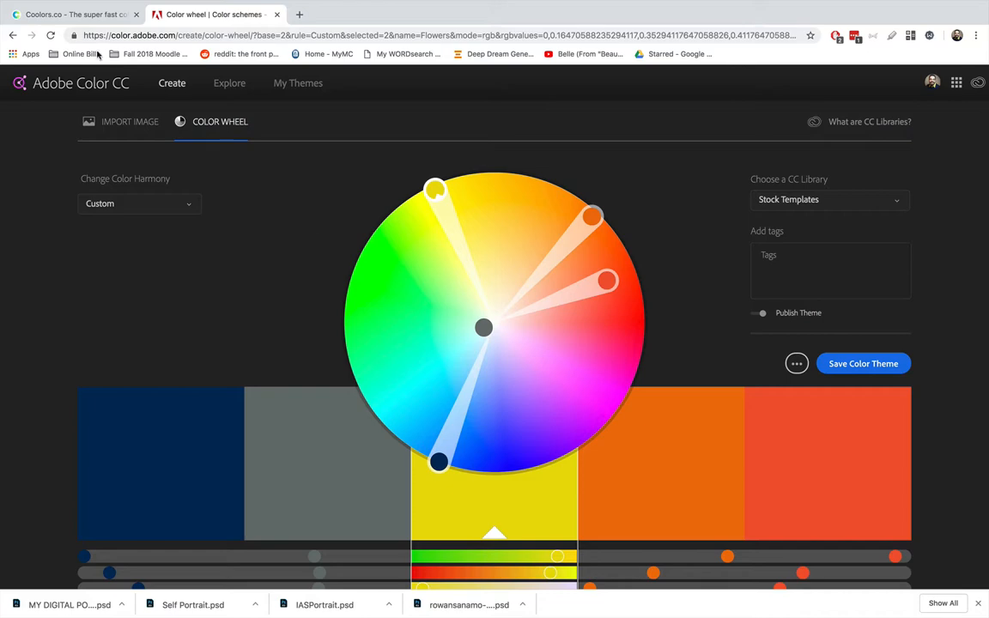
pyautogui.click(72, 14)
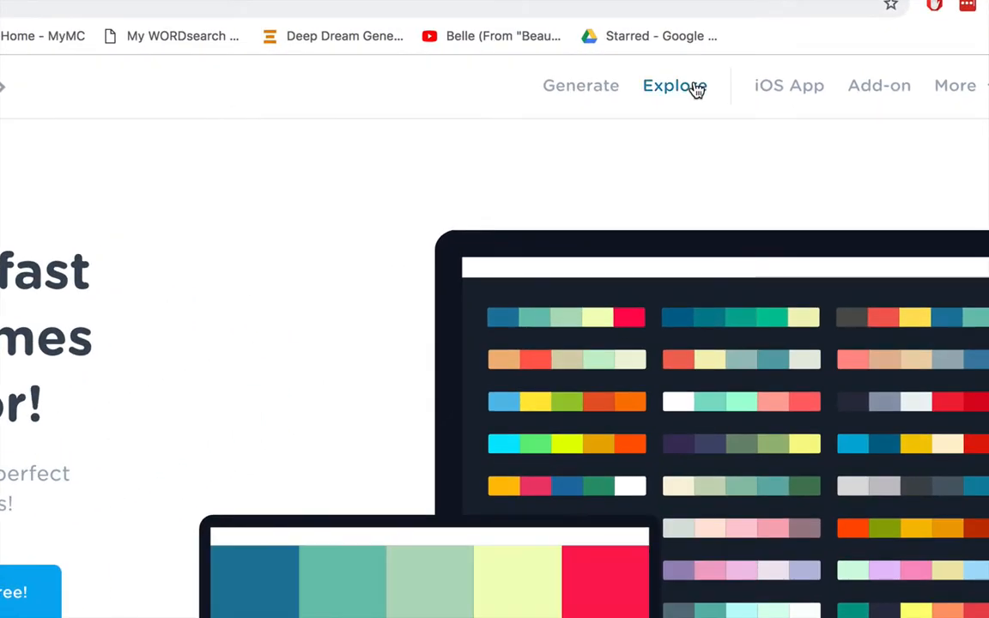
# Browse the latest color schemes on the Coolors Explore page and try to save the amhara bright palette.
pyautogui.click(695, 88)
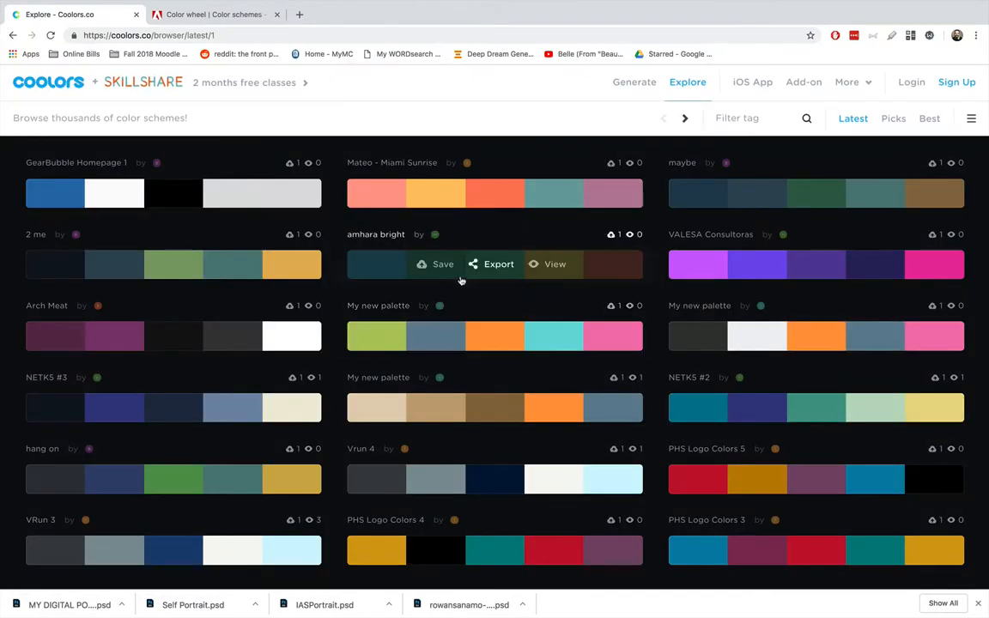
pyautogui.click(458, 268)
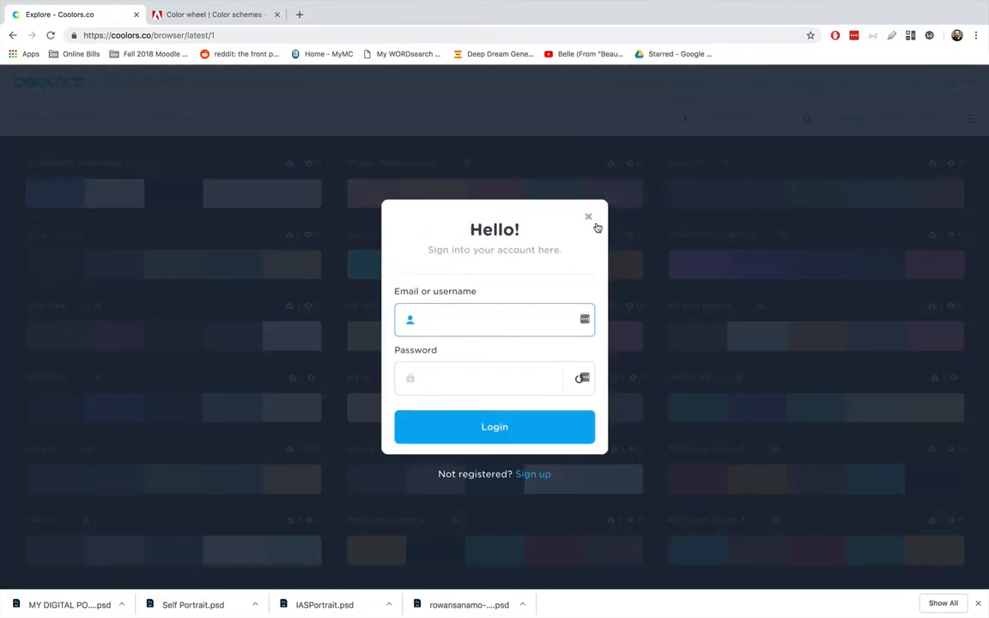
pyautogui.click(587, 223)
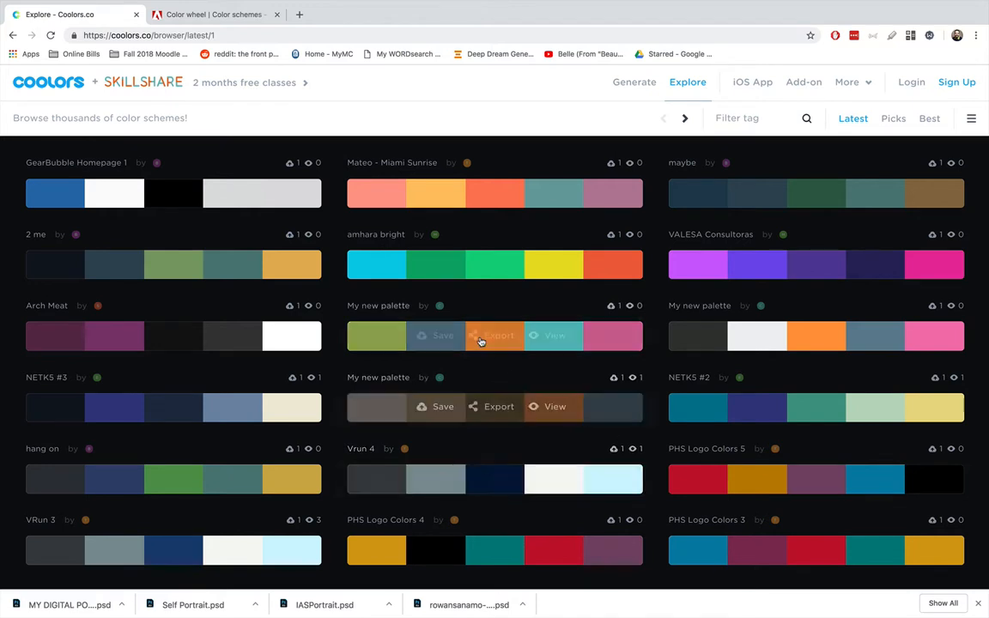
pyautogui.click(601, 441)
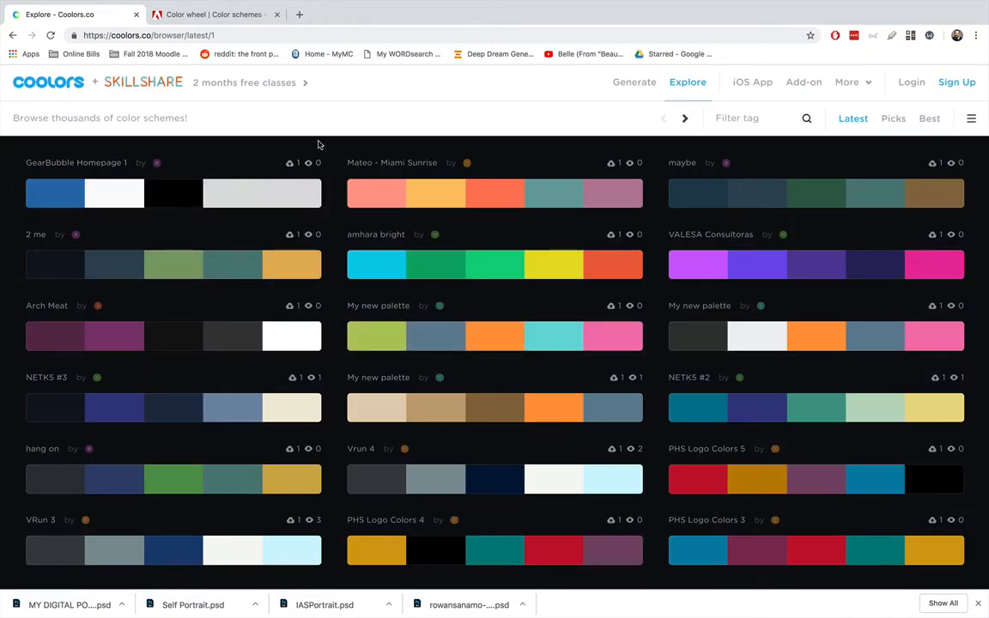
# Switch to the desktop, preview the two saved palette screenshots and return to the InDesign document.
pyautogui.hotkey('ctrl', 'Left')
pyautogui.press('F11')
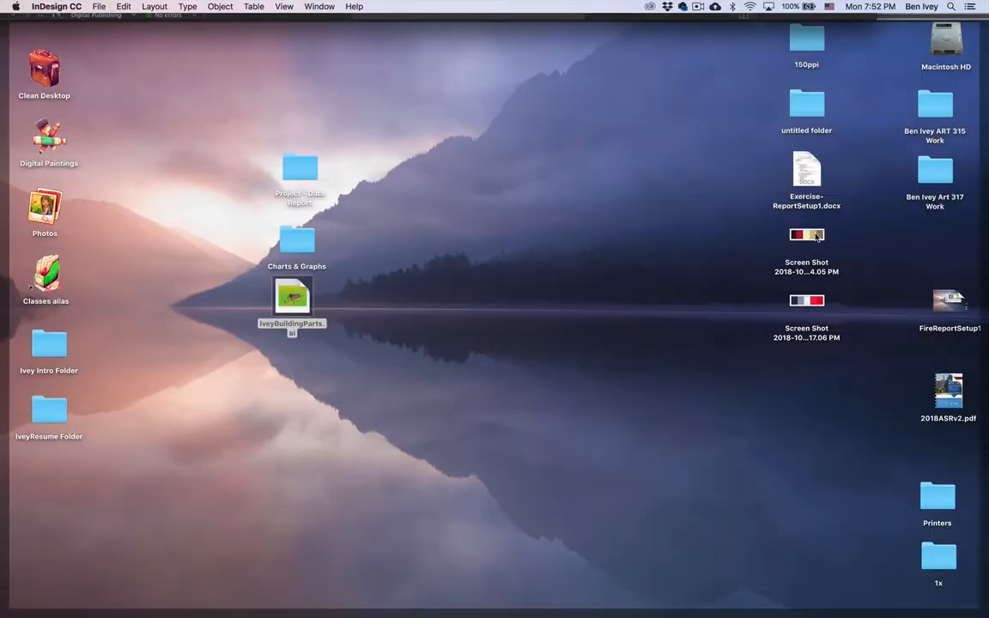
pyautogui.click(817, 238)
pyautogui.press('space')
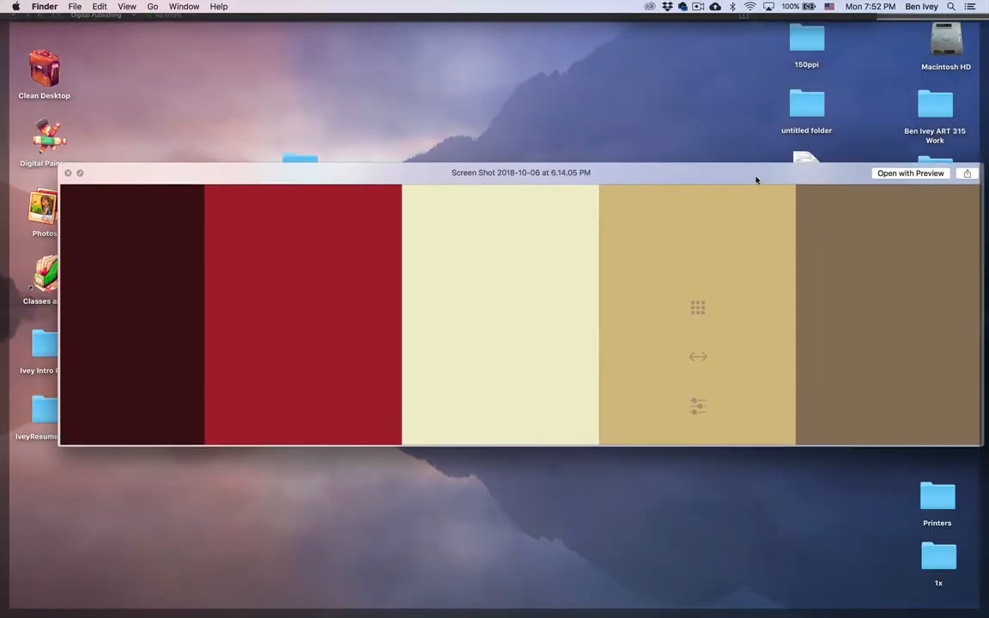
pyautogui.press('Down')
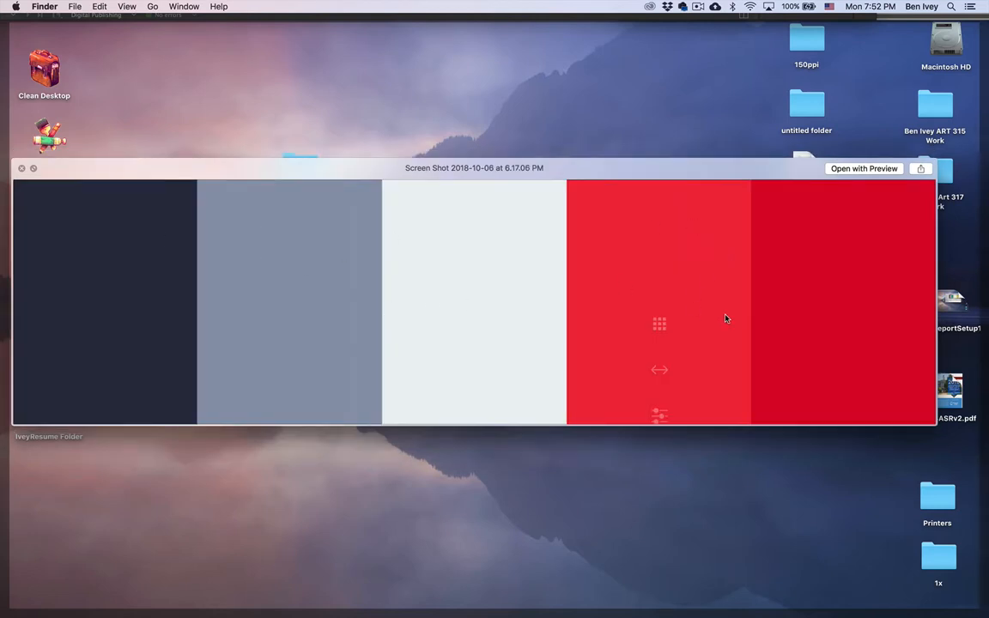
pyautogui.press('F11')
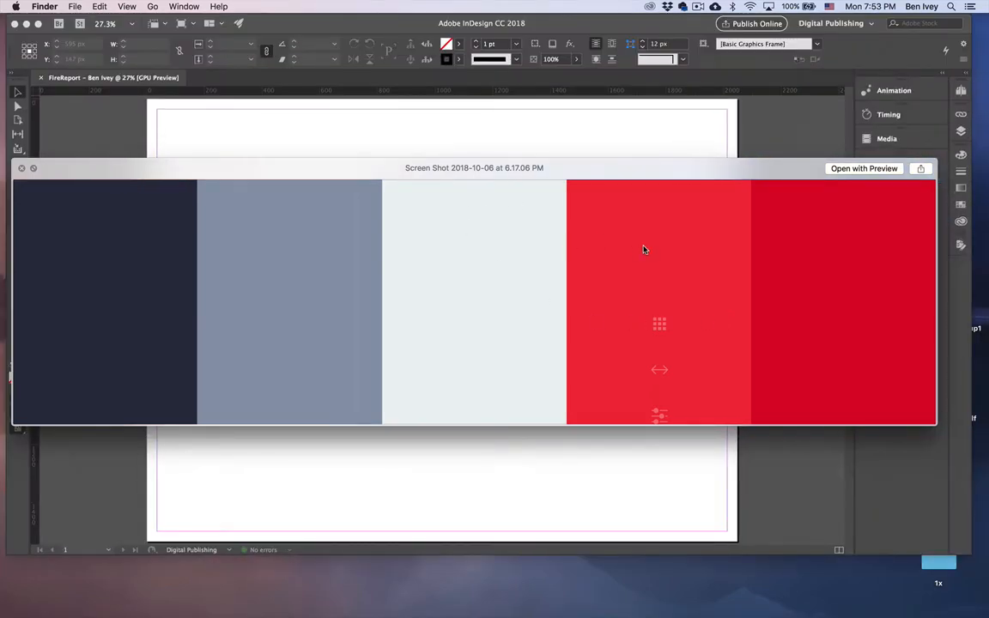
pyautogui.press('space')
pyautogui.click(504, 232)
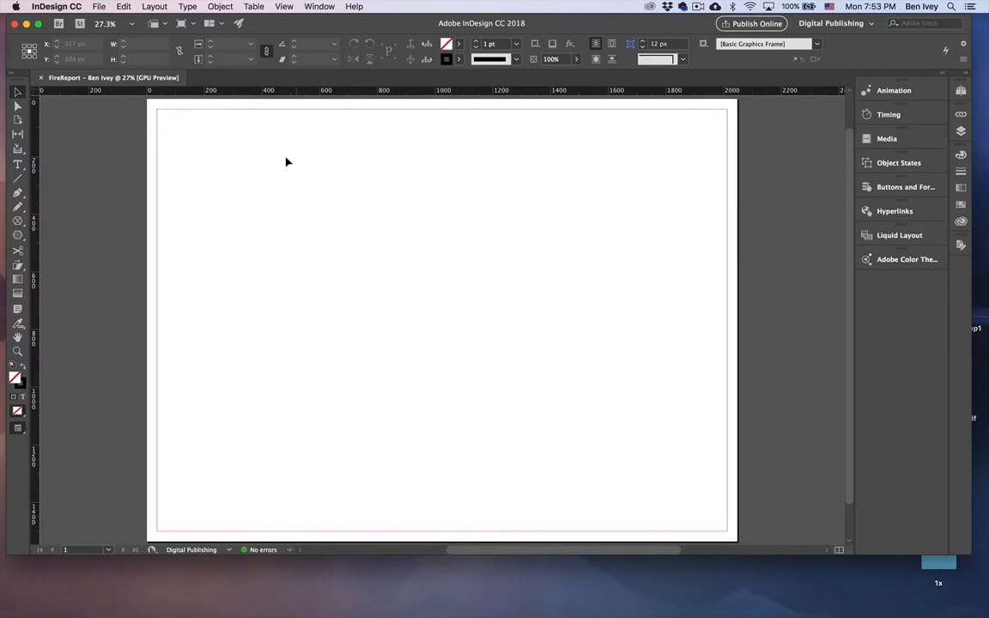
# Place the palette image Screen Shot 2018-10-06 at 6.17.06 PM in the page's upper part, about 958 px wide and 254 px high.
pyautogui.click(101, 6)
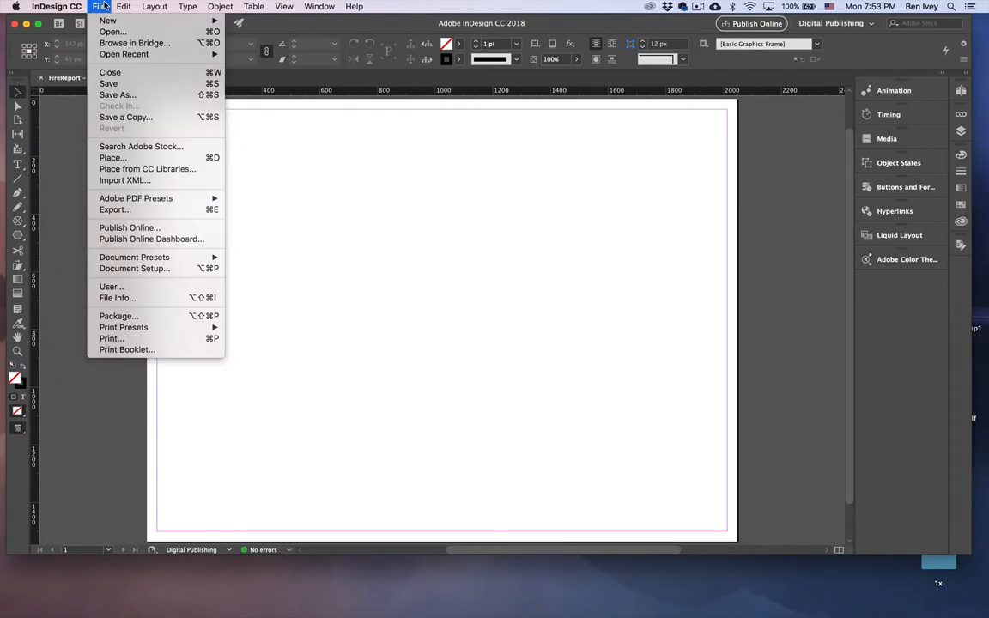
pyautogui.click(129, 157)
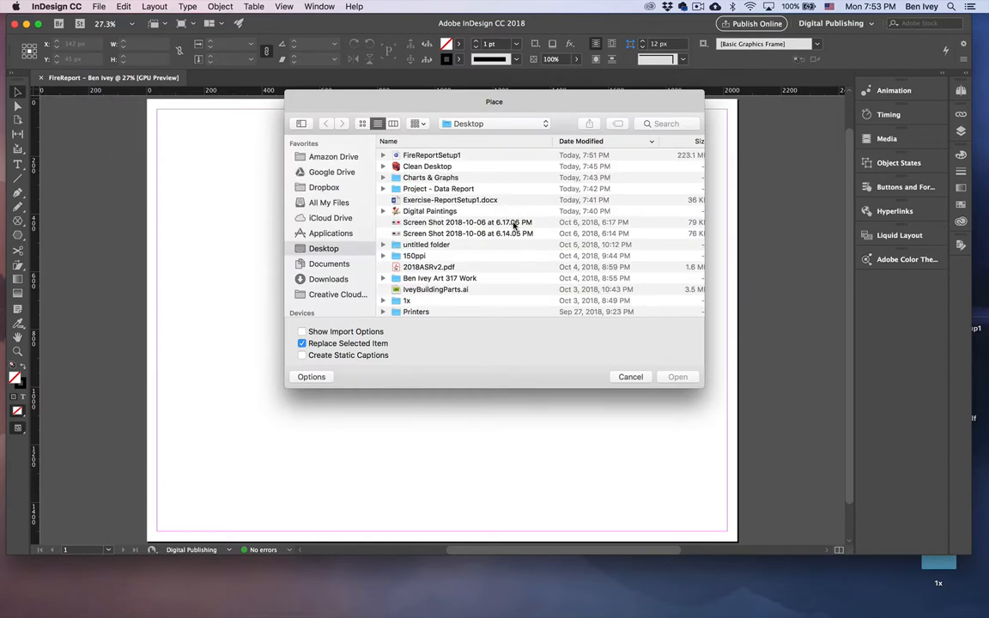
pyautogui.scroll(-3, 409, 242)
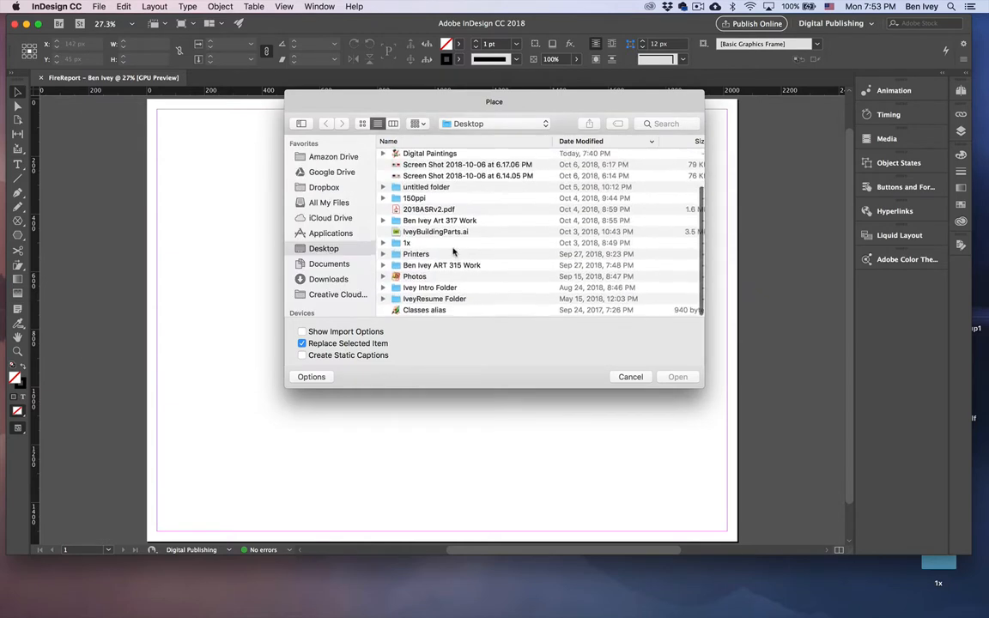
pyautogui.click(453, 167)
pyautogui.press('space')
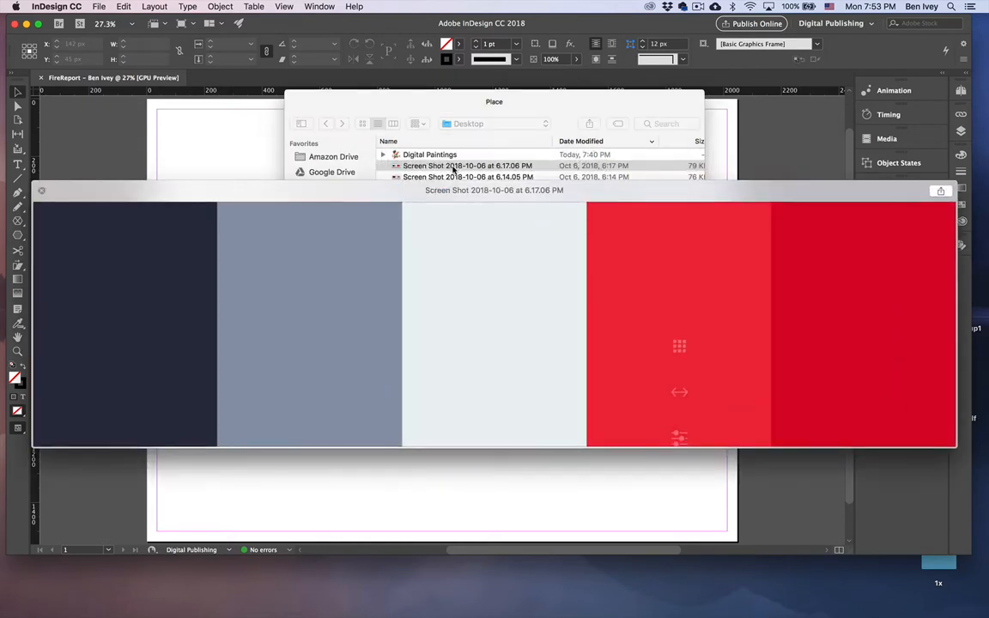
pyautogui.press('space')
pyautogui.press('Return')
pyautogui.moveTo(231, 186); pyautogui.dragTo(509, 380)
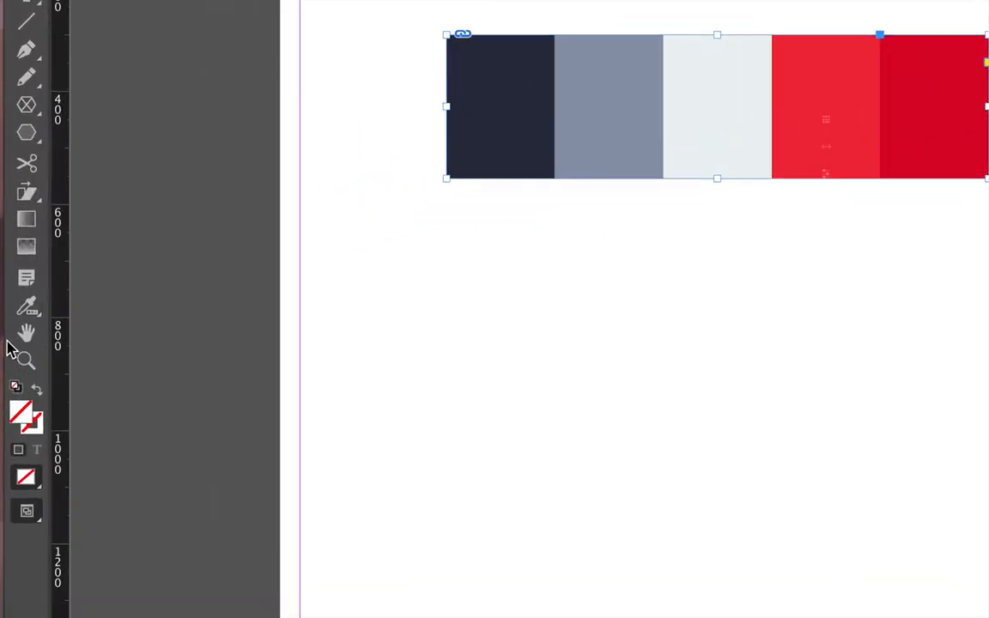
# Extract a color theme from the placed palette with the Color Theme tool and add its Bright variant to the swatches.
pyautogui.click(19, 324)
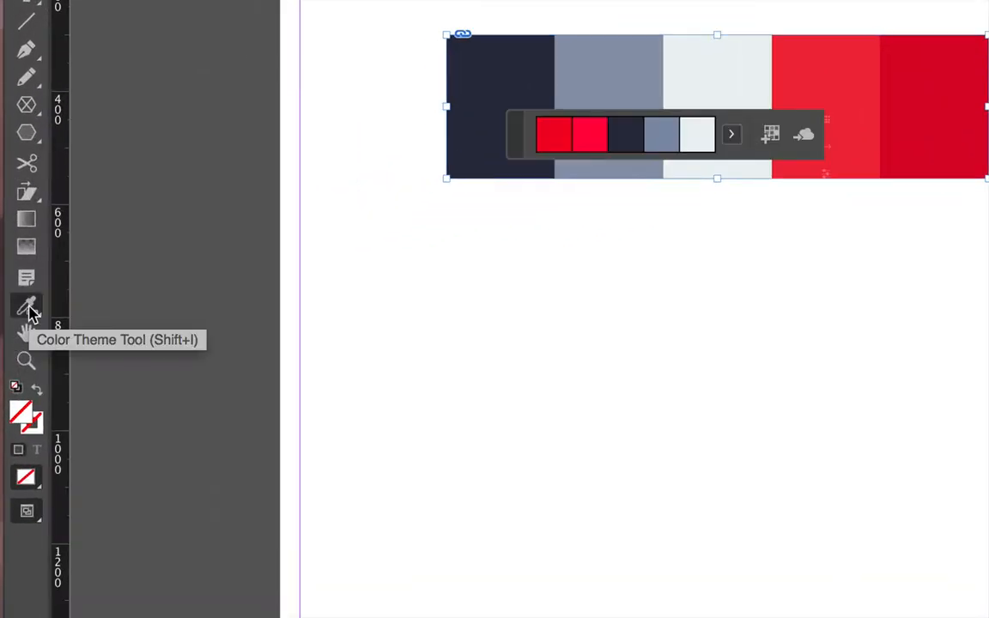
pyautogui.moveTo(29, 311); pyautogui.dragTo(81, 338)
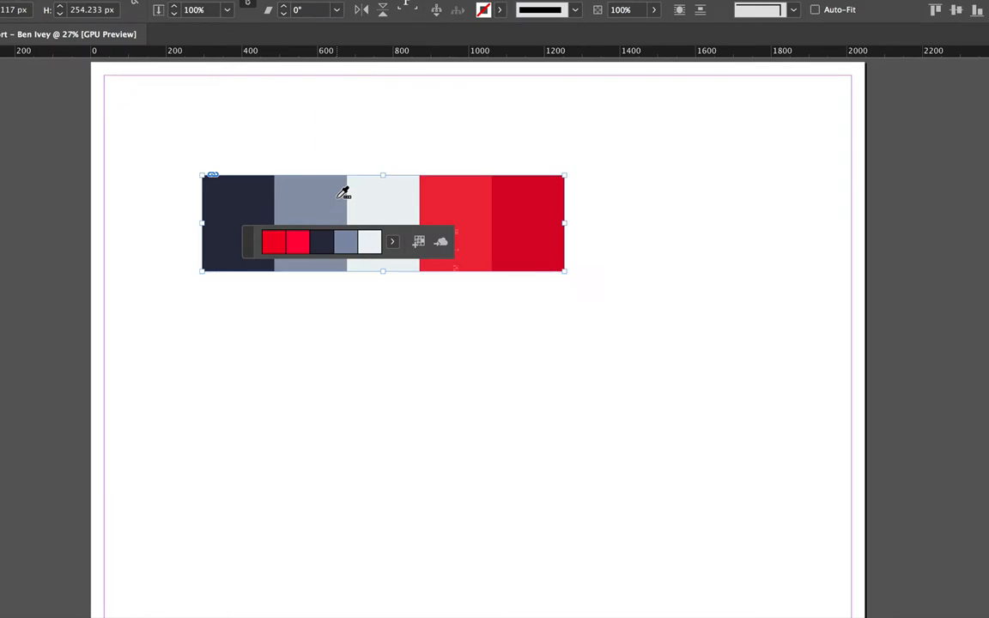
pyautogui.click(340, 188)
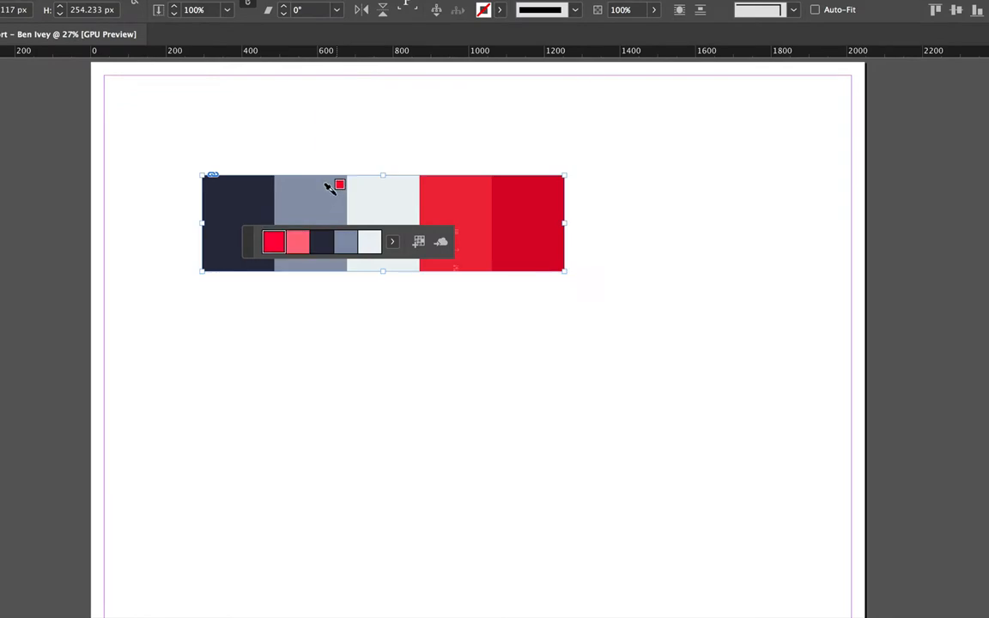
pyautogui.click(392, 243)
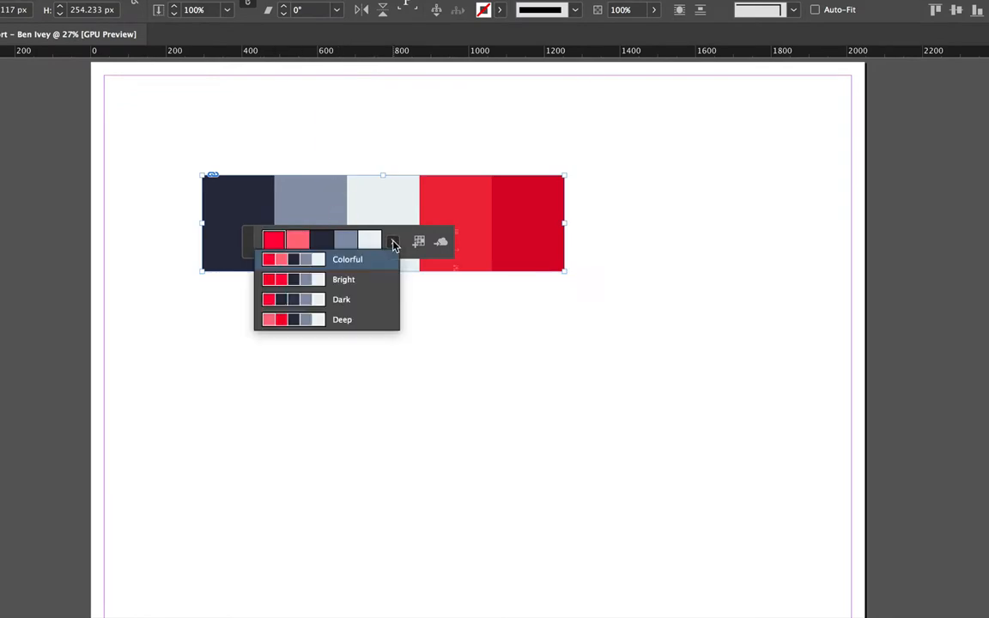
pyautogui.click(342, 279)
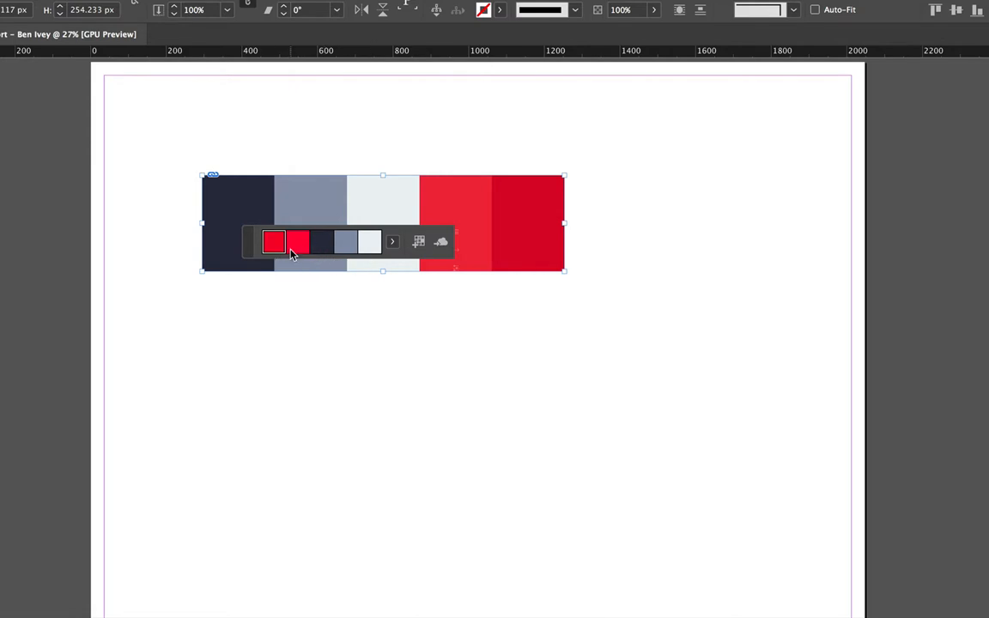
pyautogui.click(419, 244)
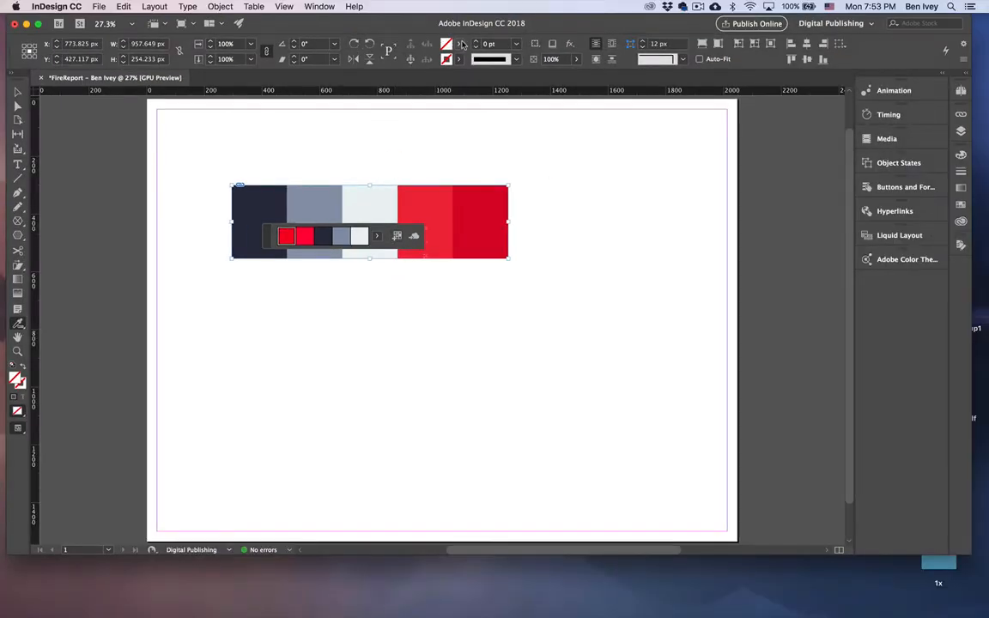
# Check the colors of the Bright_Theme group in the fill swatches, and delete the placed palette image from the page.
pyautogui.click(447, 43)
pyautogui.scroll(-2, 444, 143)
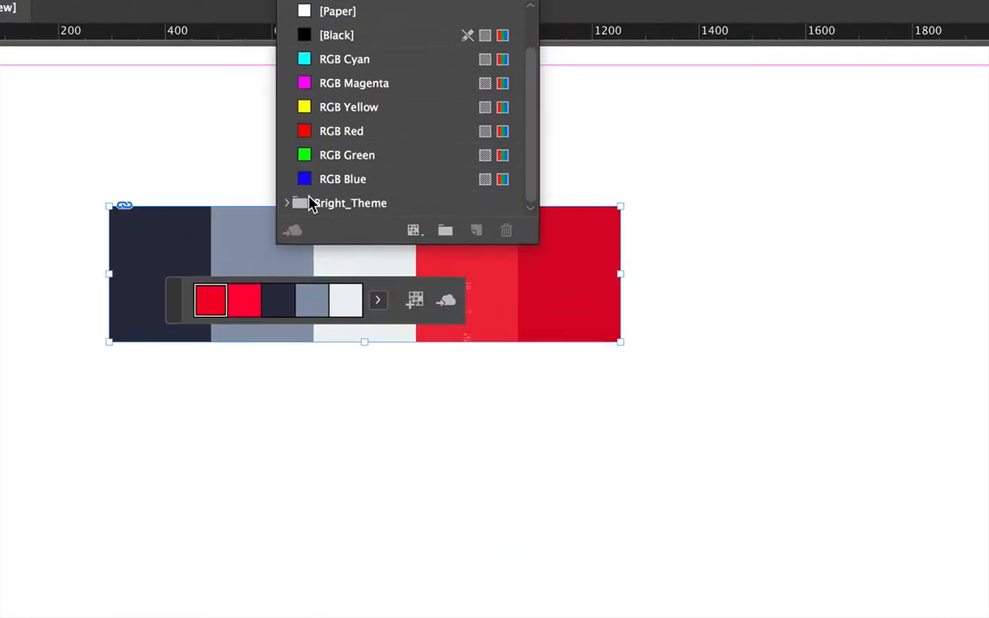
pyautogui.scroll(2, 335, 187)
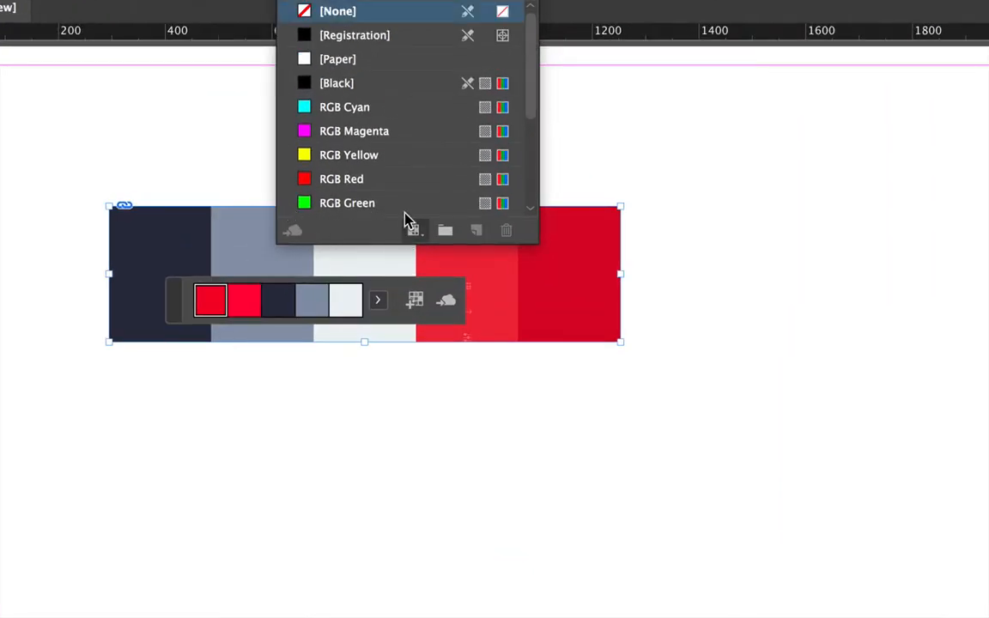
pyautogui.scroll(-3, 395, 198)
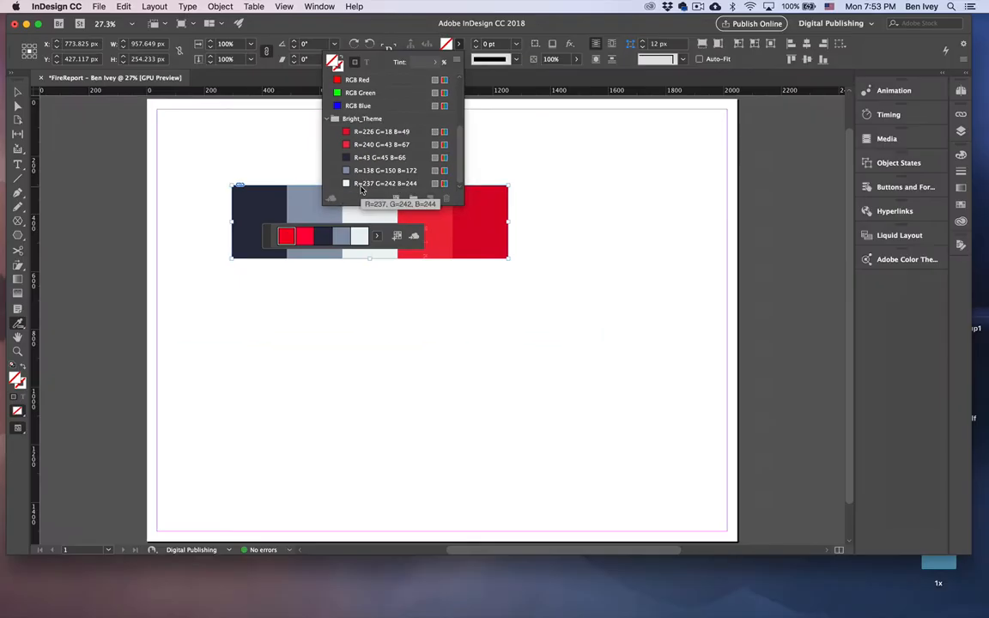
pyautogui.click(17, 93)
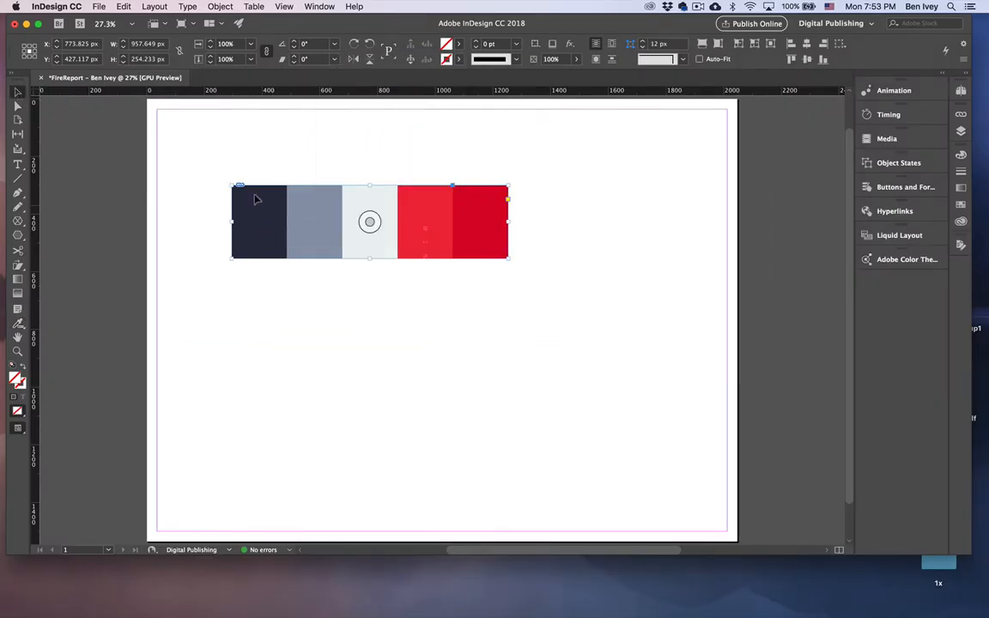
pyautogui.press('Delete')
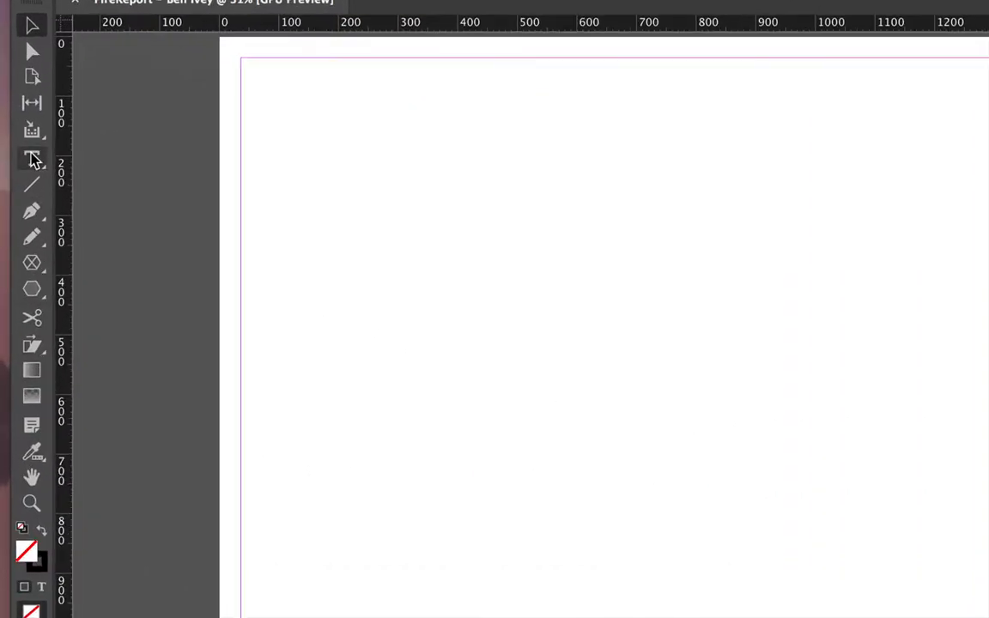
# Draw a text frame about 370 px wide and 334 px high on the page and enter the filler text "f;alks jdfal;kd jf".
pyautogui.click(17, 164)
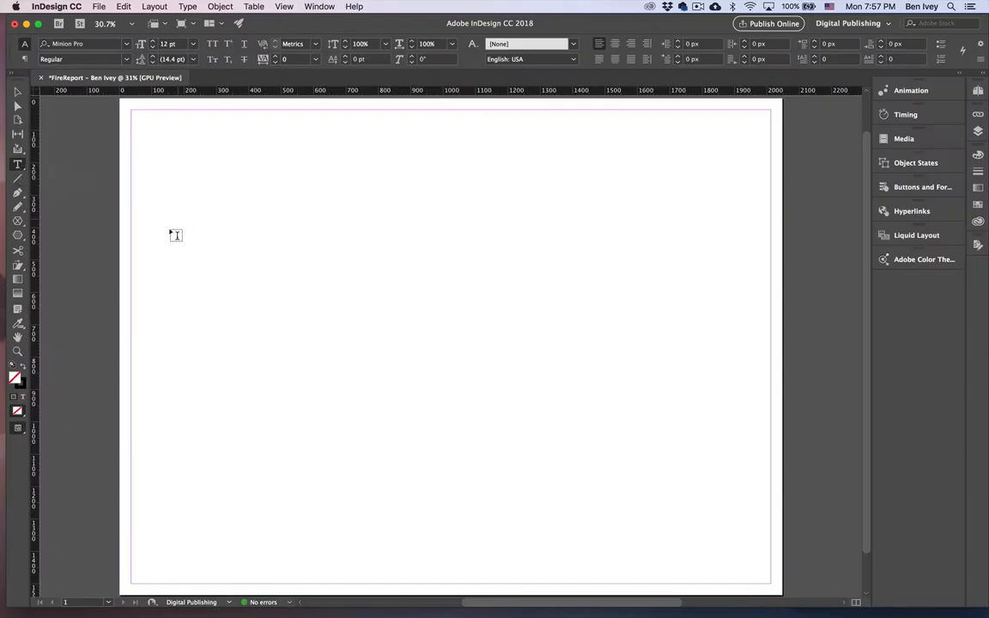
pyautogui.moveTo(161, 251); pyautogui.dragTo(280, 357)
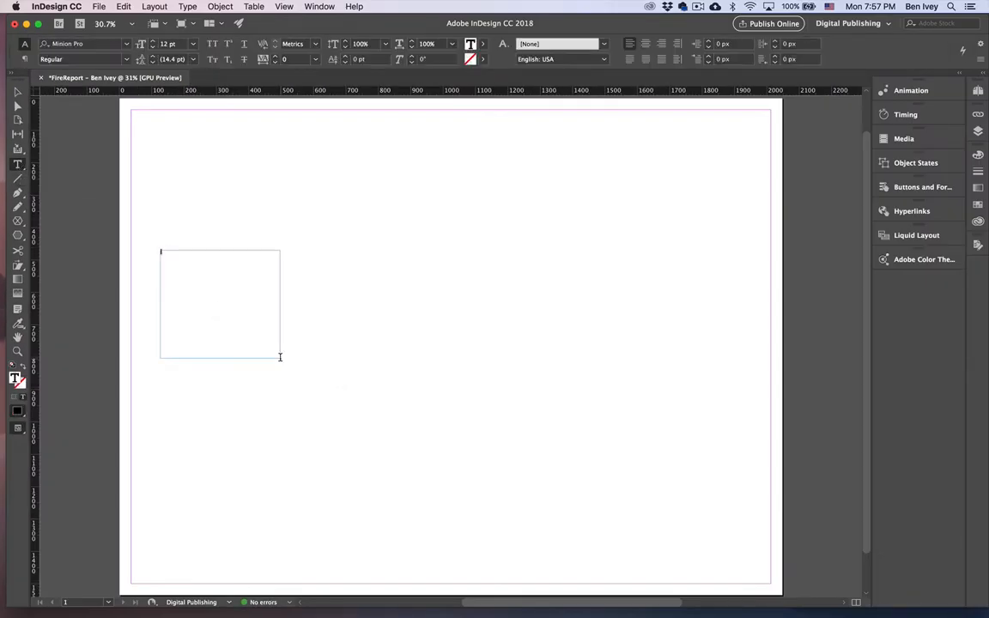
pyautogui.write('asdfa')
# Enlarge all the filler text in the frame to 28 pt.
pyautogui.press('super+a')
pyautogui.press('super+shift+period')
pyautogui.press('super+shift+period')
pyautogui.press('super+shift+period')
pyautogui.press('super+shift+period')
pyautogui.press('super+shift+period')
pyautogui.press('super+shift+period')
pyautogui.press('super+shift+period')
pyautogui.press('super+shift+period')
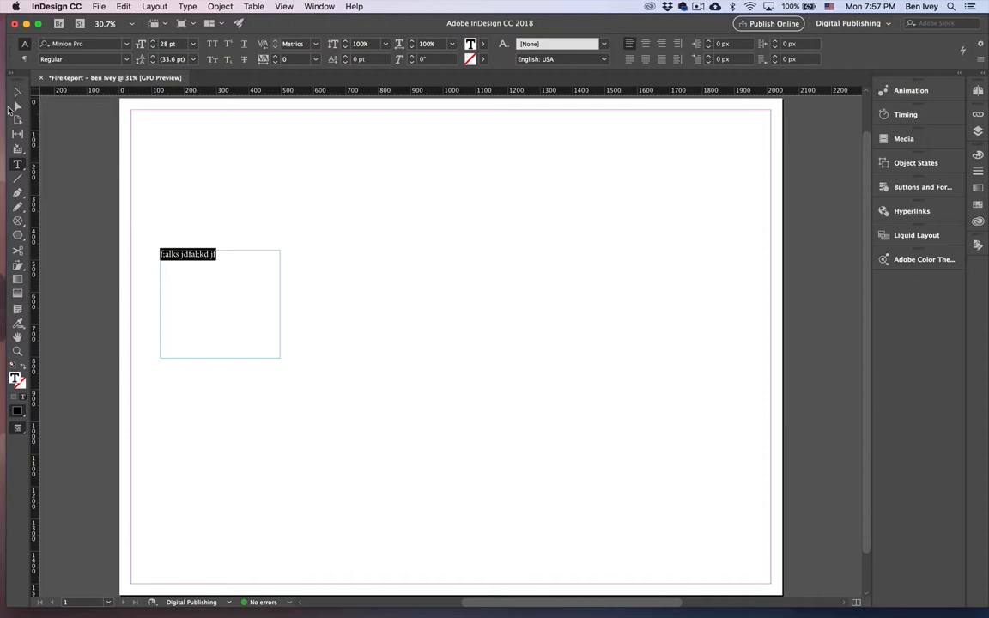
pyautogui.click(183, 267)
# Duplicate the text frame three times, spreading the copies across the page at uneven heights.
pyautogui.click(17, 93)
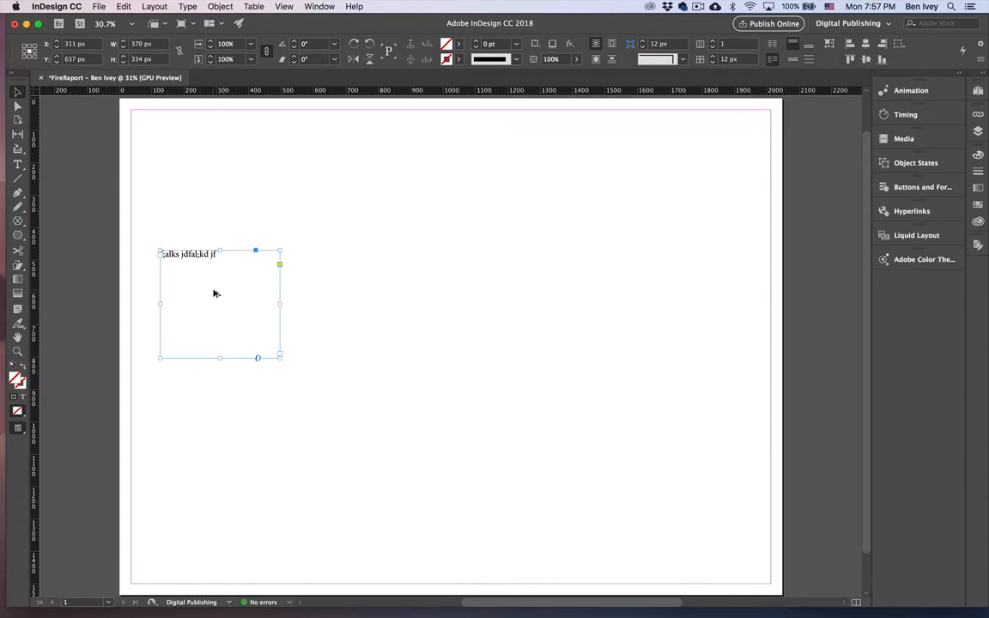
pyautogui.moveTo(216, 294); pyautogui.dragTo(618, 354)
pyautogui.moveTo(530, 333); pyautogui.dragTo(534, 343)
pyautogui.moveTo(400, 312); pyautogui.dragTo(399, 290)
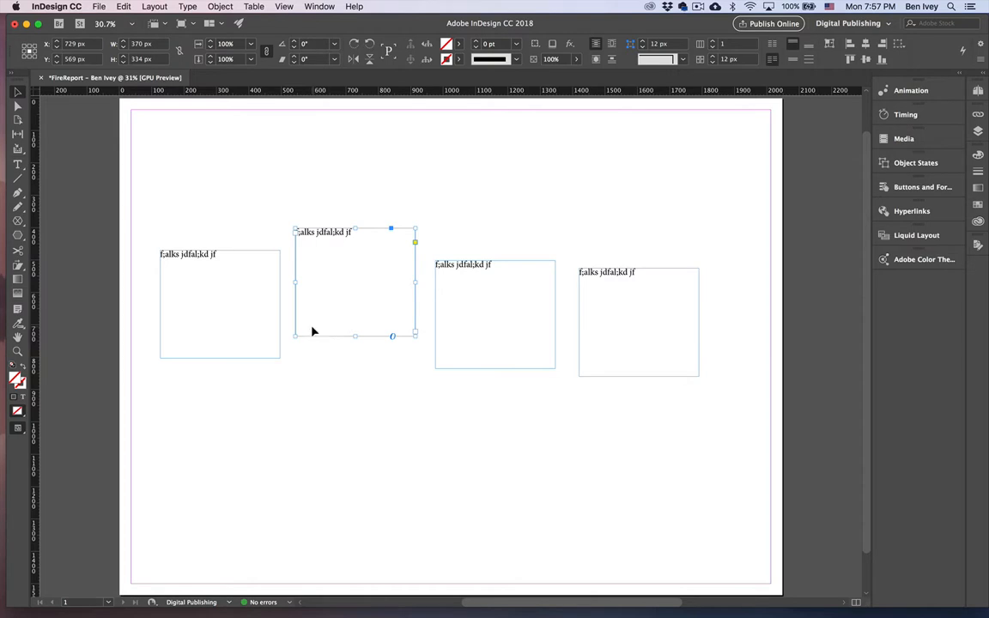
# Select all four text frames, open the Align panel and move it higher on the page.
pyautogui.moveTo(182, 199); pyautogui.dragTo(632, 423)
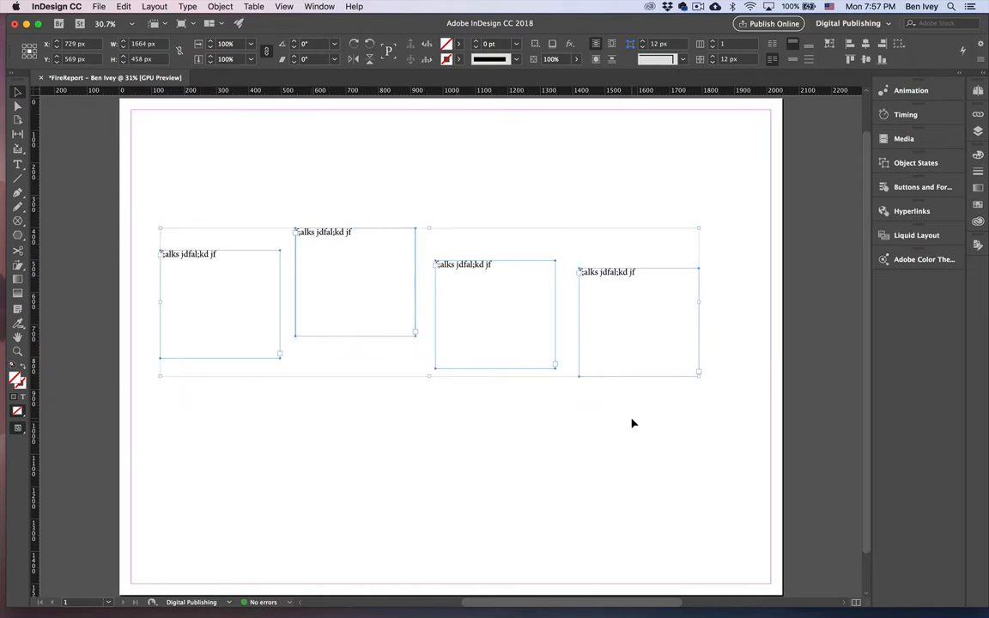
pyautogui.click(309, 7)
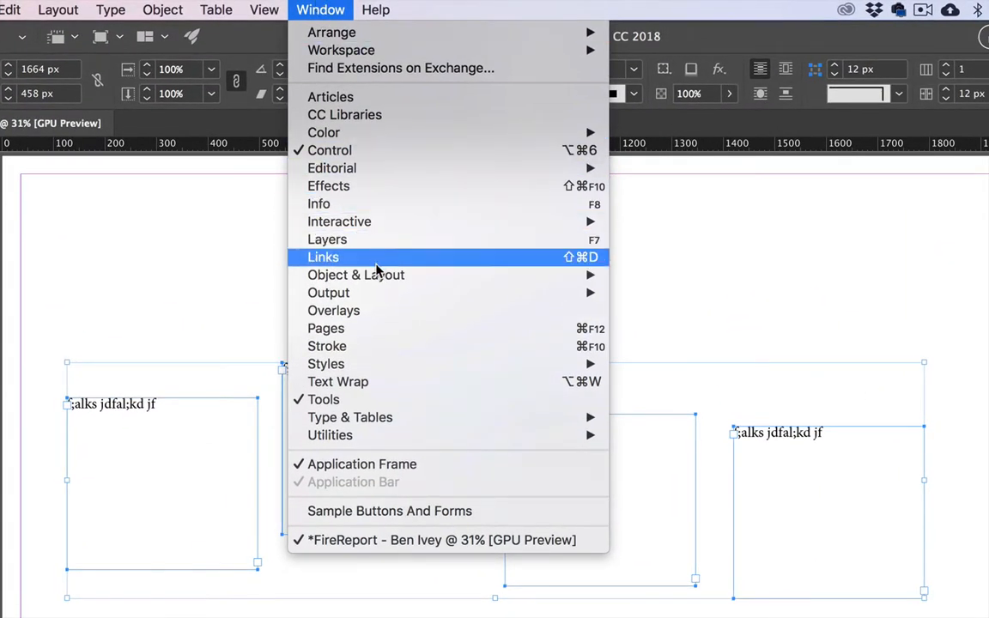
pyautogui.moveTo(375, 276)
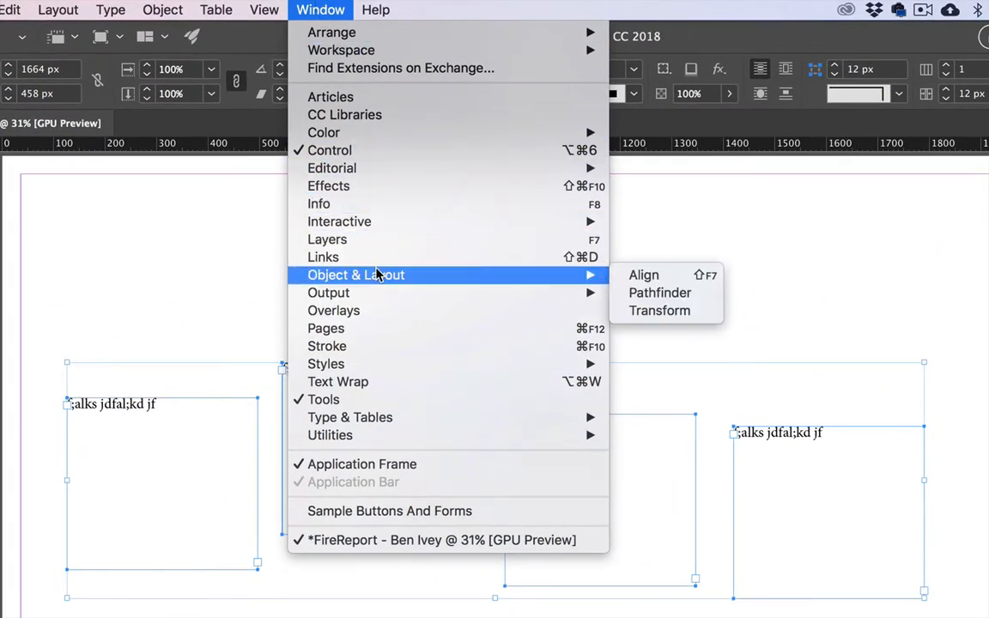
pyautogui.click(659, 281)
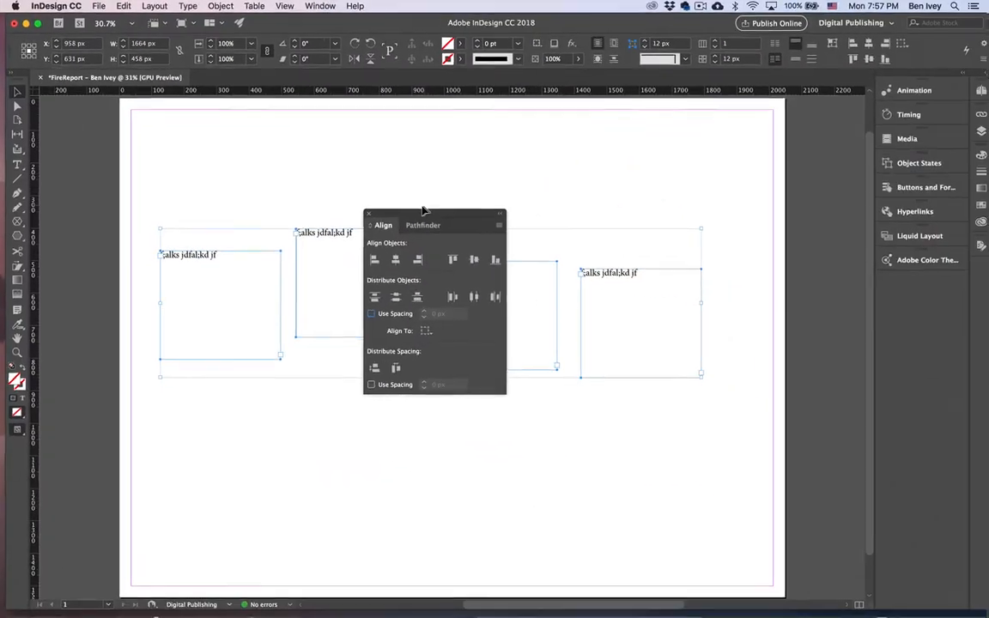
pyautogui.moveTo(434, 220); pyautogui.dragTo(456, 131)
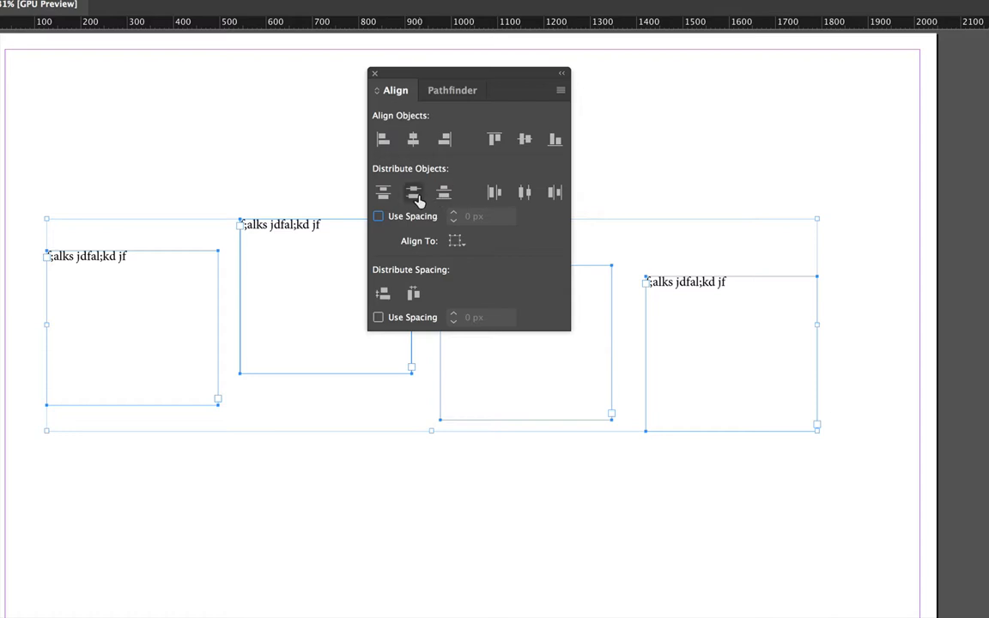
# Align the top edges of the four selected text frames and distribute them evenly by their horizontal centers.
pyautogui.click(495, 139)
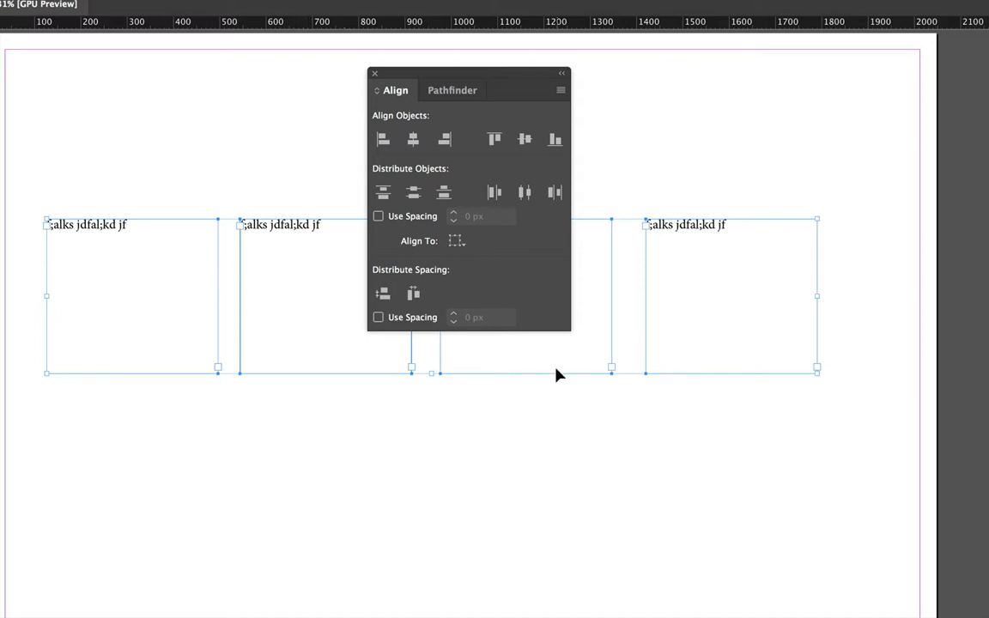
pyautogui.click(524, 194)
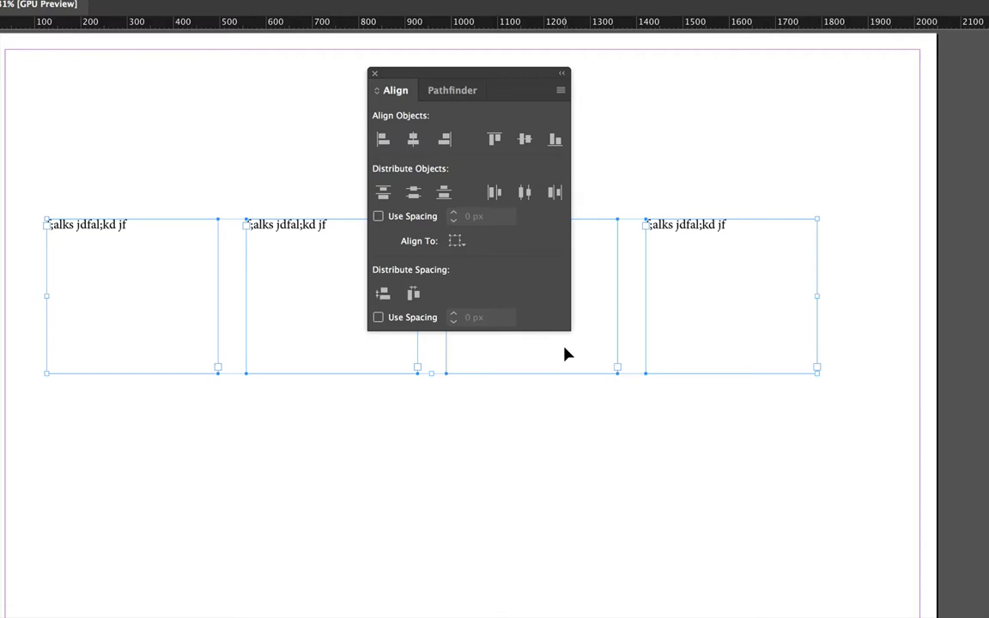
pyautogui.moveTo(402, 75); pyautogui.dragTo(457, 77)
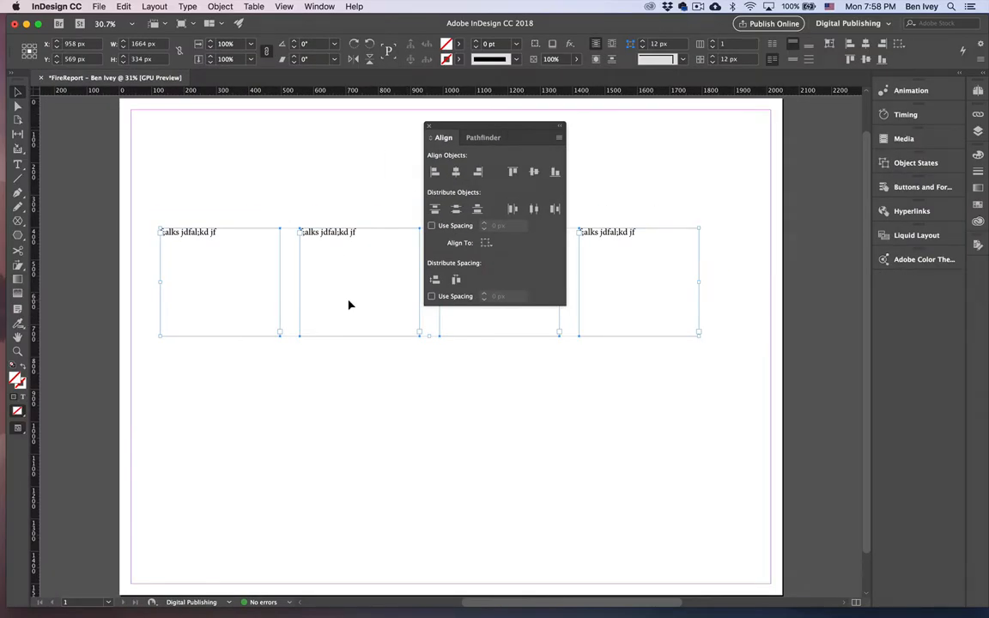
# Move the four frames to the lower page's left edge, stretch them across the page to 2048 px by about 411 px, and close the Align panel.
pyautogui.moveTo(349, 305); pyautogui.dragTo(310, 476)
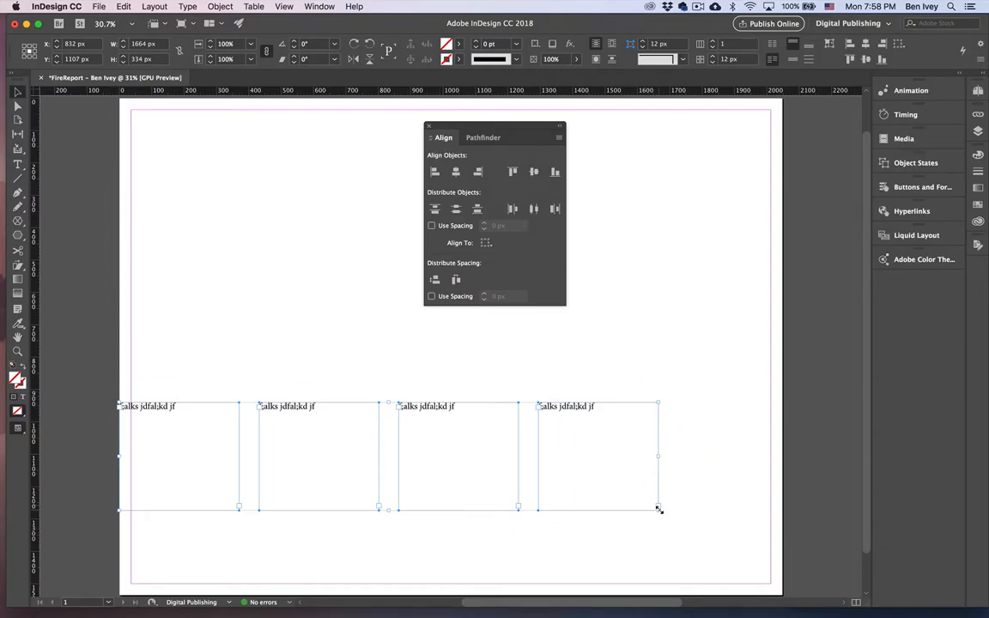
pyautogui.moveTo(658, 507); pyautogui.dragTo(782, 534)
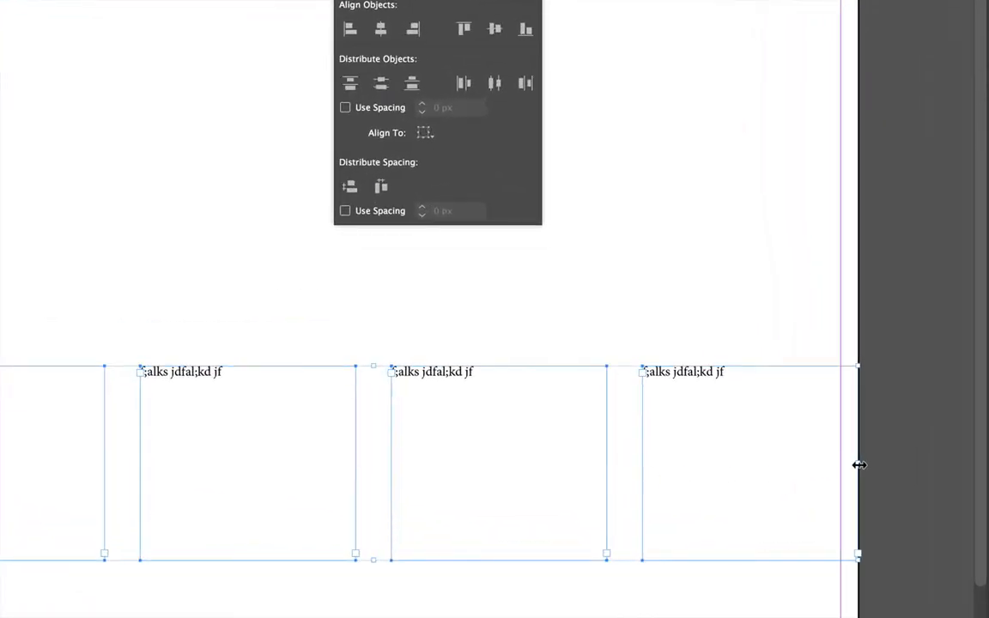
pyautogui.moveTo(860, 464)
pyautogui.mouseDown()
pyautogui.moveTo(868, 453)
pyautogui.moveTo(779, 461)
pyautogui.moveTo(858, 461)
pyautogui.mouseUp()
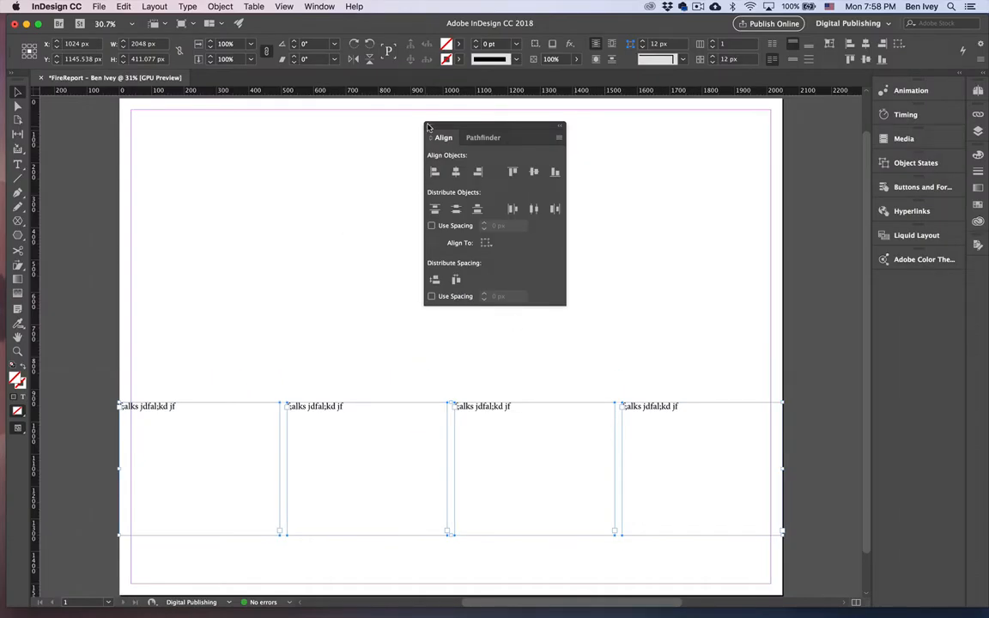
pyautogui.click(430, 126)
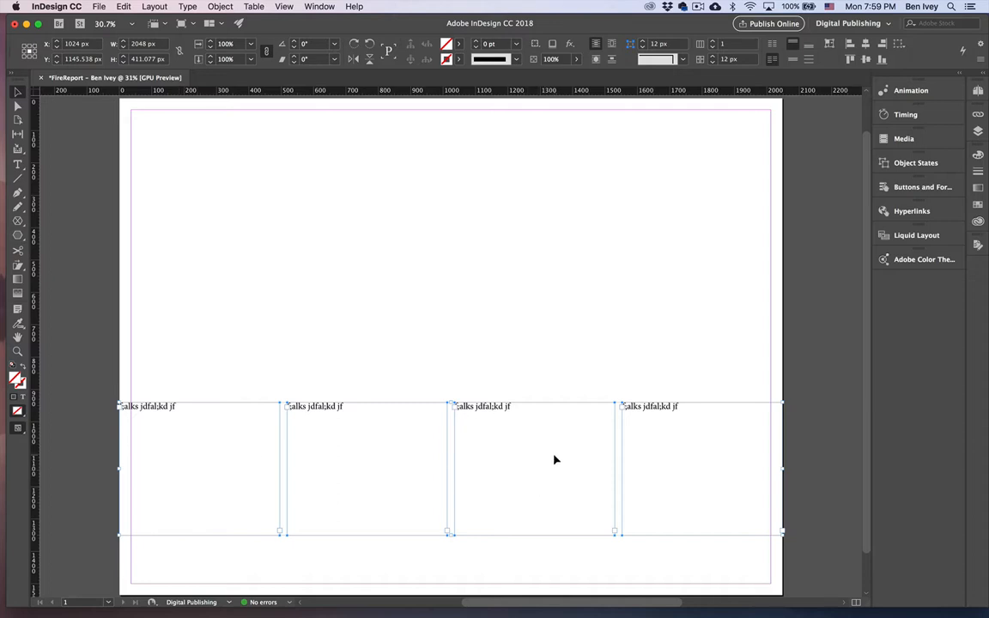
# Center the text in all four frames horizontally and set their vertical justification to Center.
pyautogui.click(18, 167)
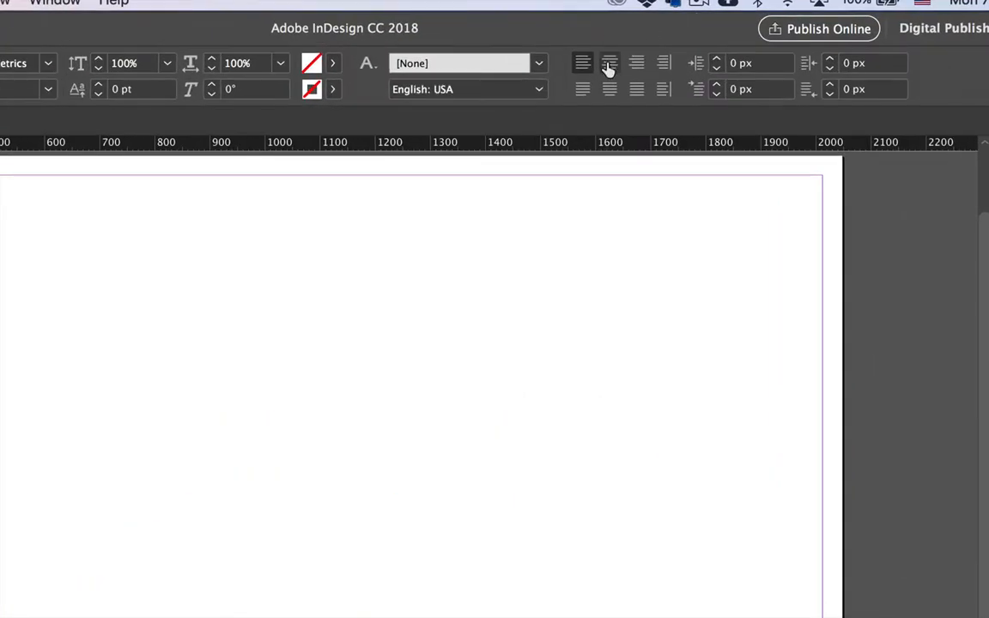
pyautogui.click(609, 64)
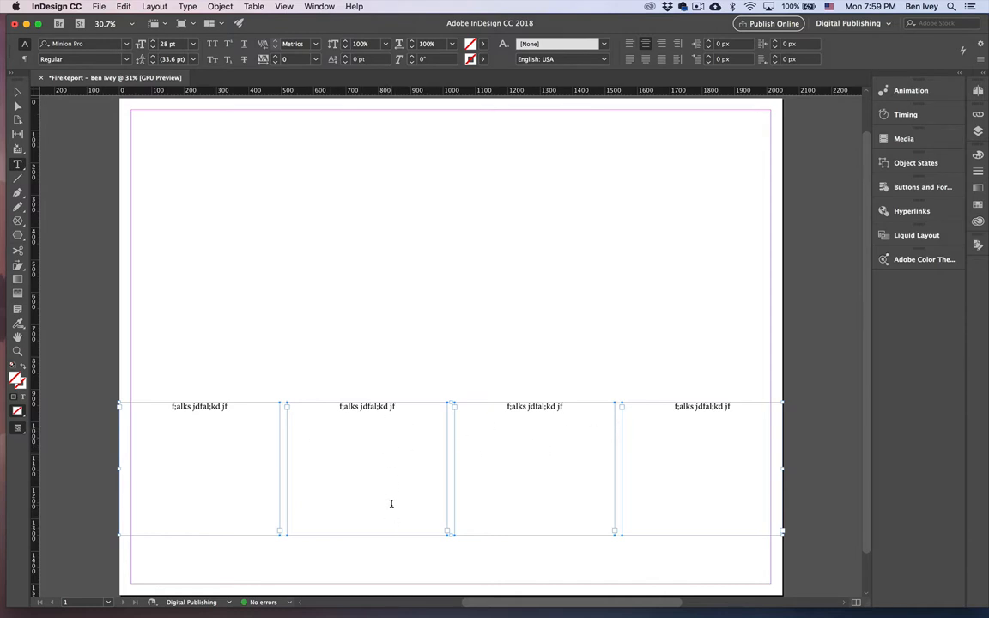
pyautogui.click(217, 6)
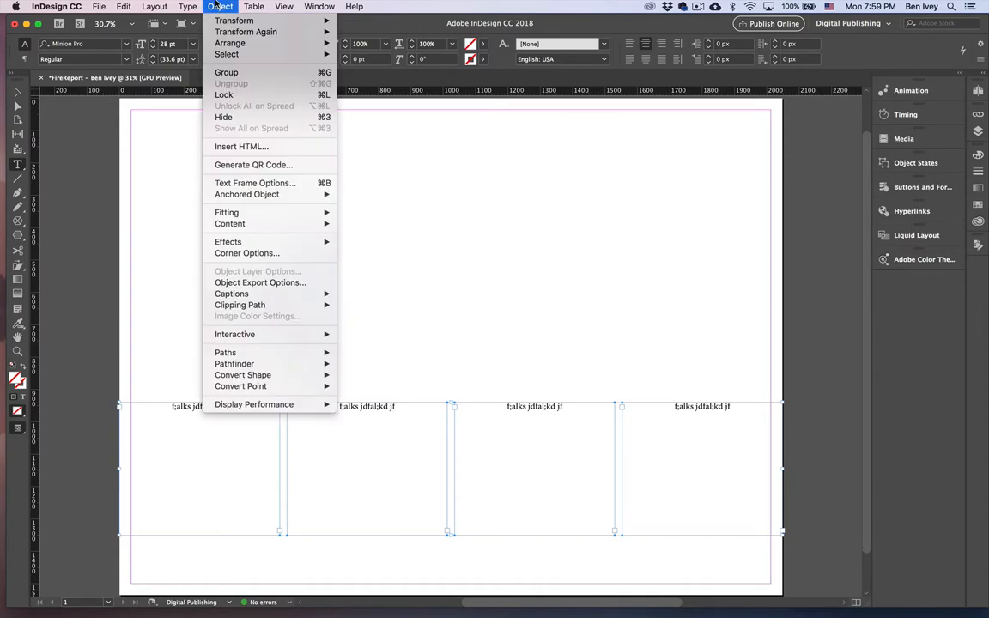
pyautogui.click(264, 185)
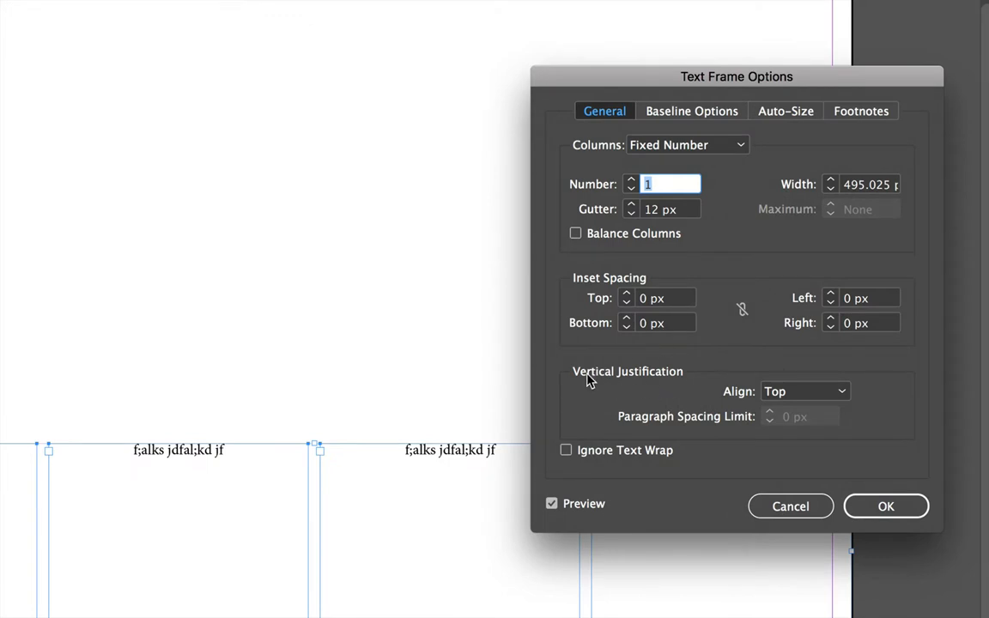
pyautogui.click(779, 393)
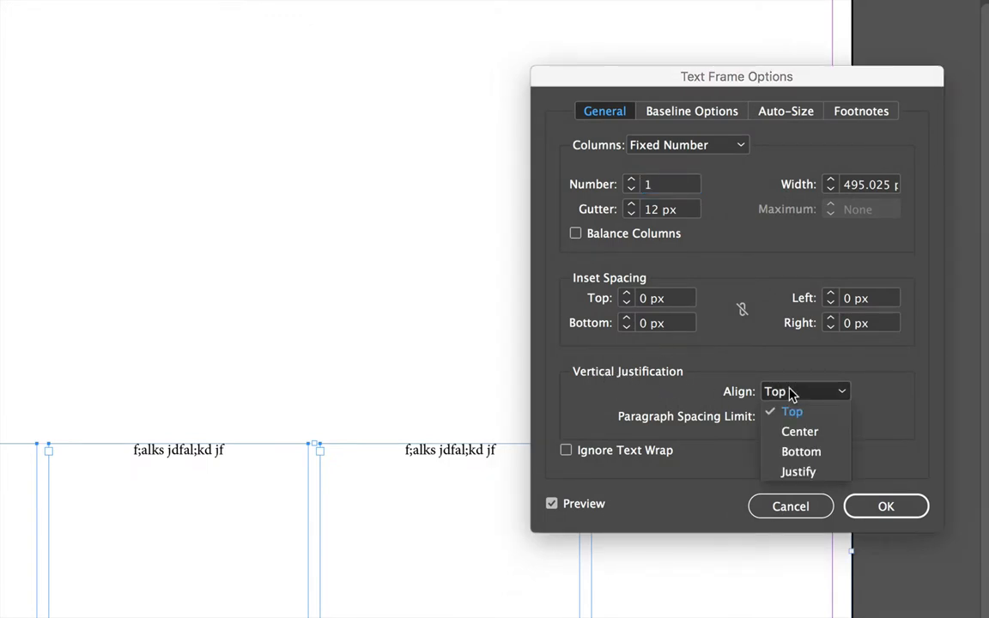
pyautogui.click(796, 432)
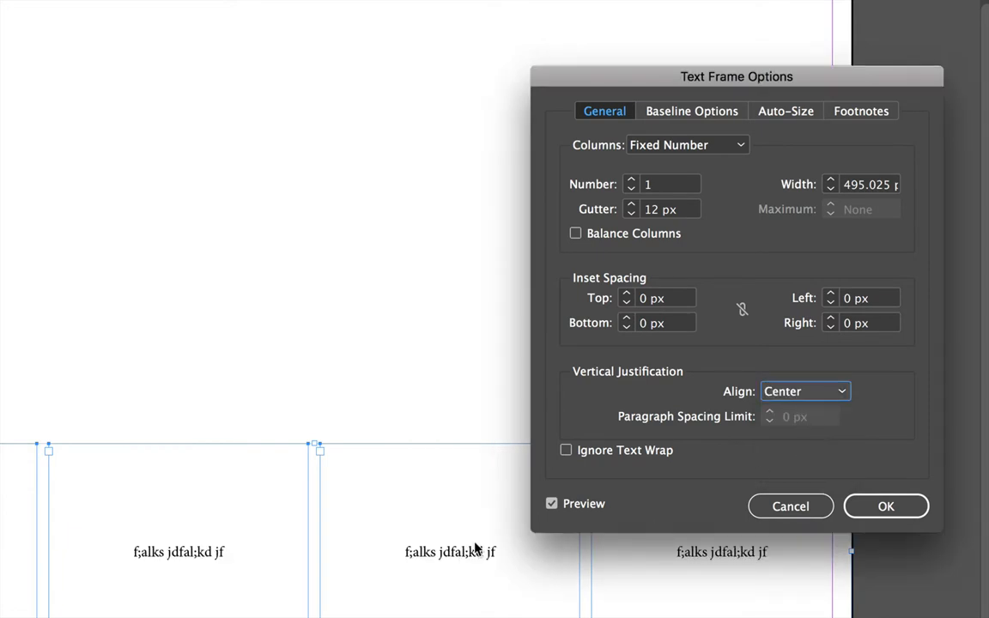
pyautogui.click(886, 506)
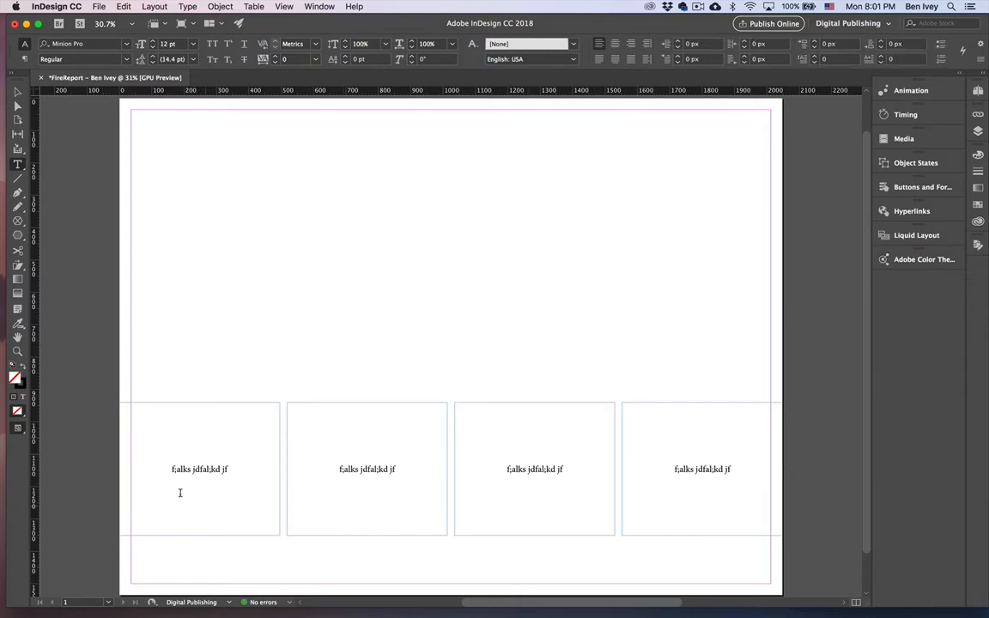
# Replace the filler text in the first frame with "Fire Statistics", one word per line.
pyautogui.scroll(5, 176, 483)
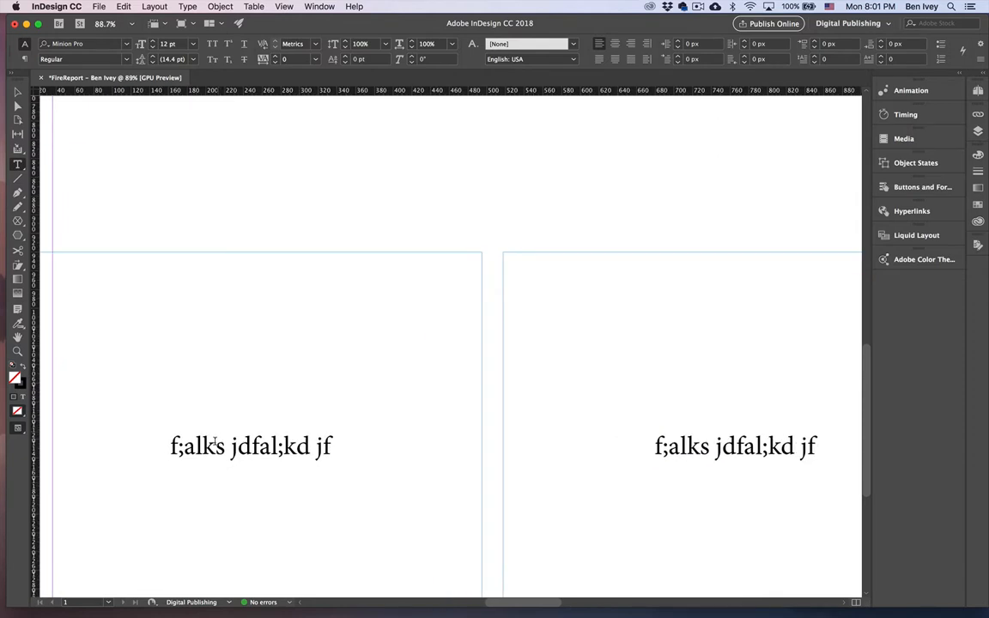
pyautogui.tripleClick(213, 445)
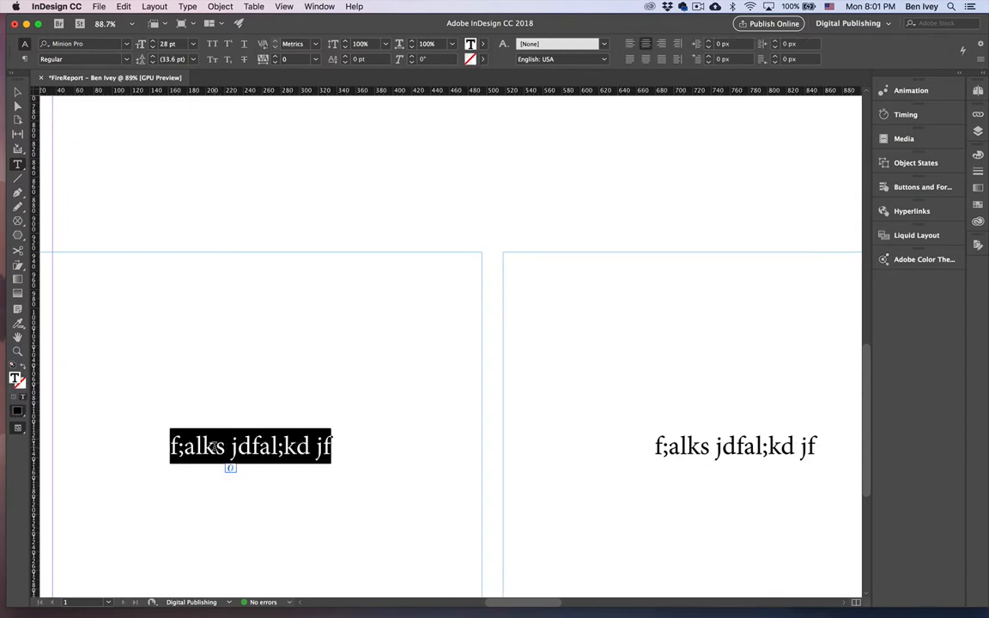
pyautogui.write('Fire')
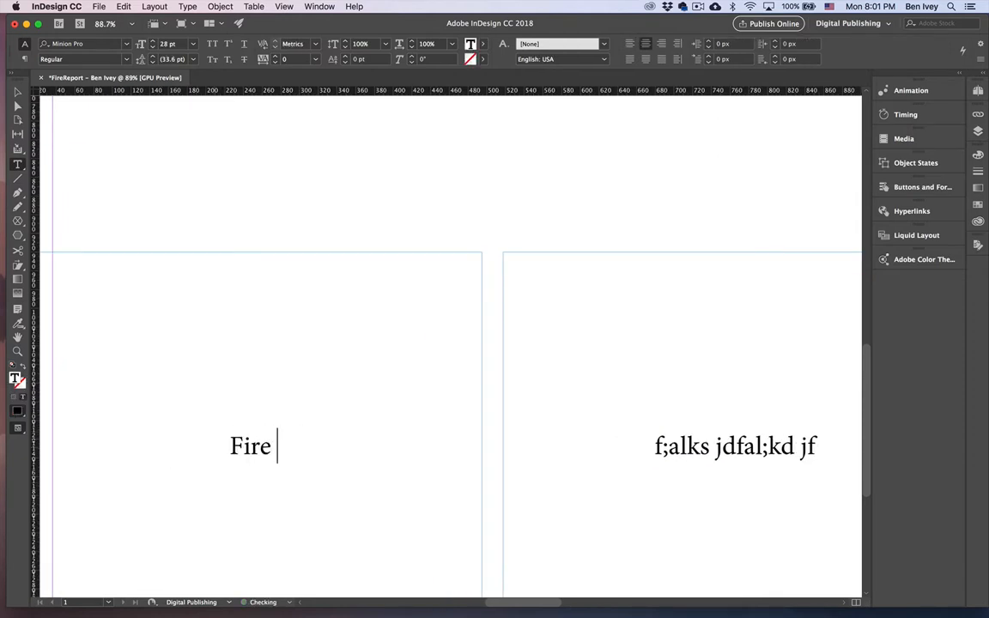
pyautogui.press('BackSpace')
pyautogui.press('Return')
pyautogui.write('Stat')
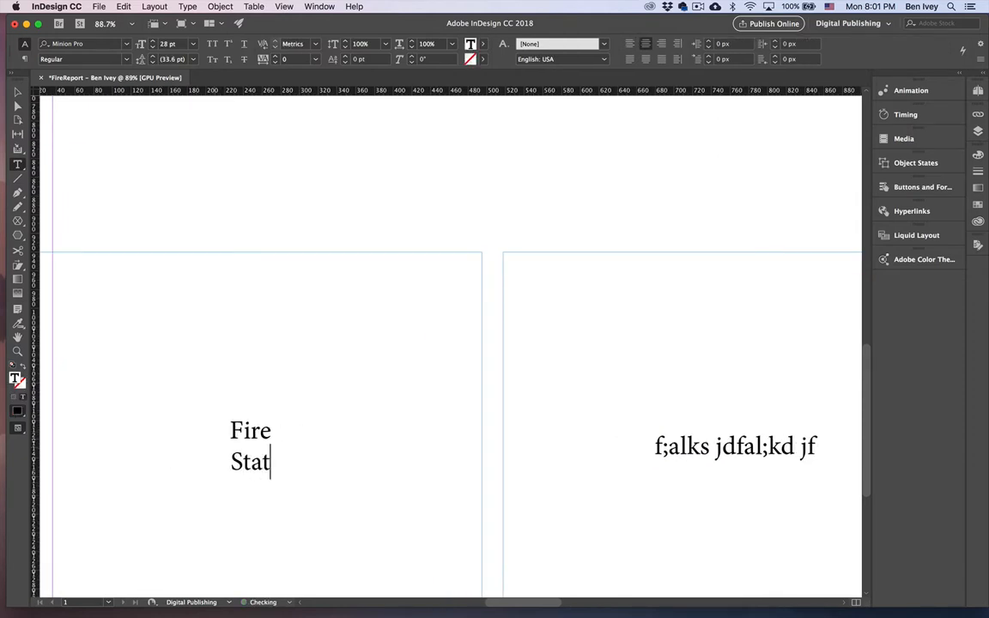
pyautogui.write('istics')
# Replace the second frame's filler text with "Trends and Causes", broken into three lines.
pyautogui.hscroll(5, 471, 430)
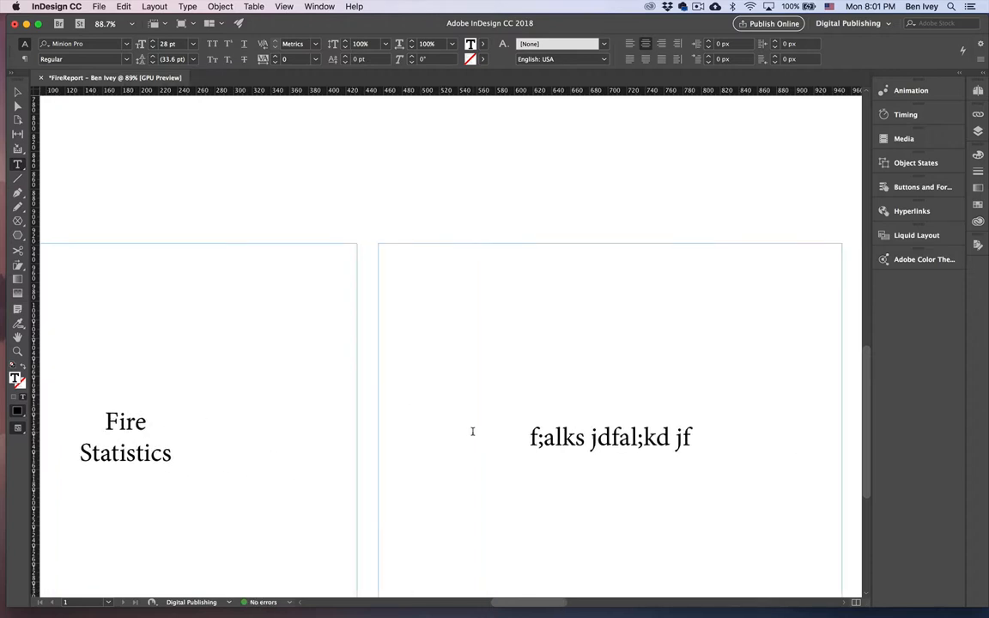
pyautogui.tripleClick(441, 405)
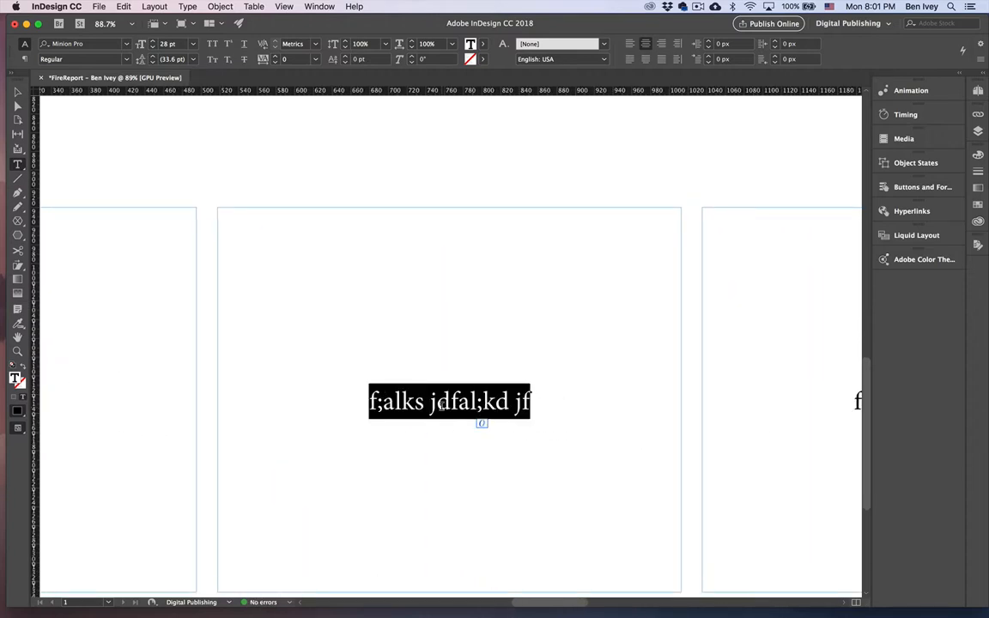
pyautogui.write('Trends')
pyautogui.press('Return')
pyautogui.write('an')
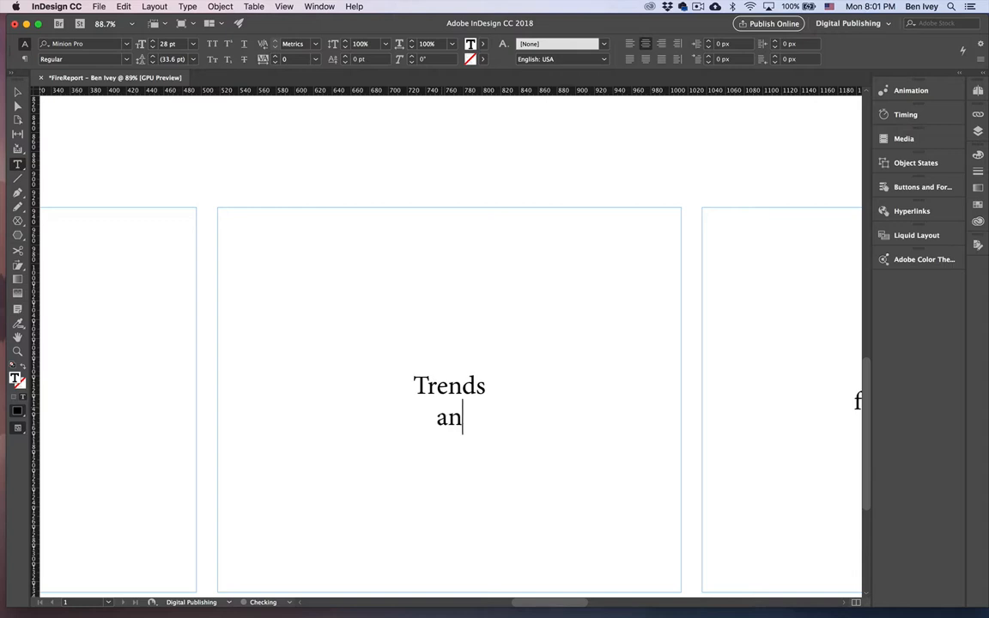
pyautogui.write('d')
pyautogui.press('Return')
pyautogui.write('Causes')
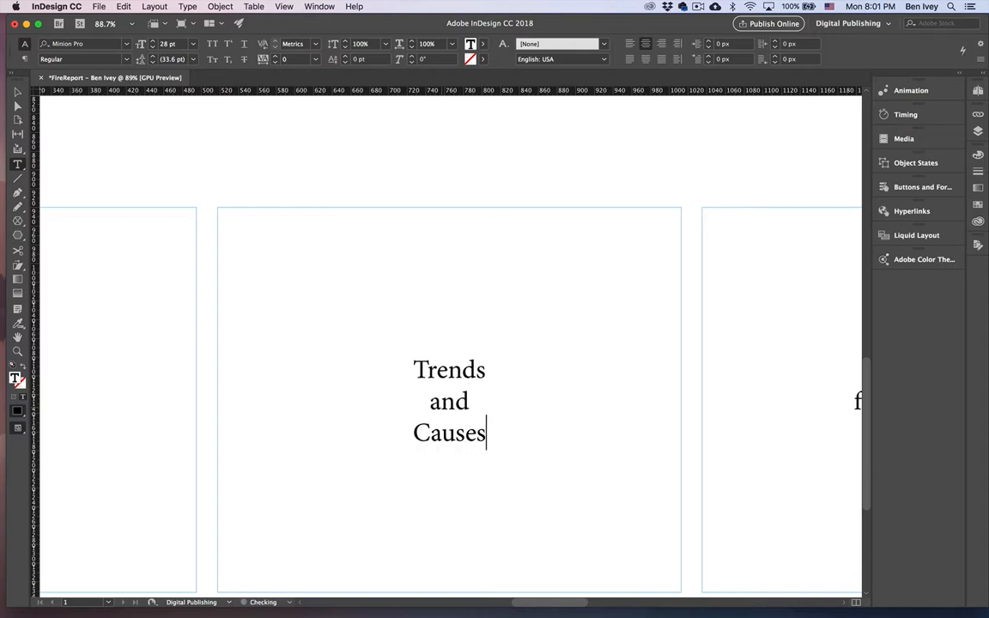
# Replace the third frame's filler text with "Building Safety" on two lines.
pyautogui.hscroll(10, 455, 380)
pyautogui.click(464, 397)
pyautogui.write('alks jdafal;kd jf')
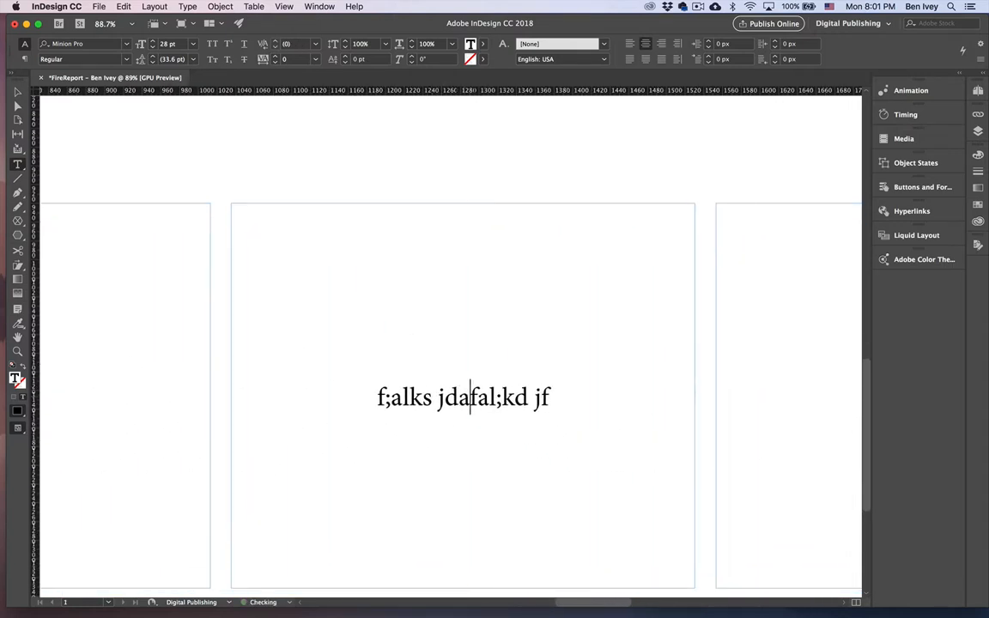
pyautogui.press('super+a')
pyautogui.write('Bui')
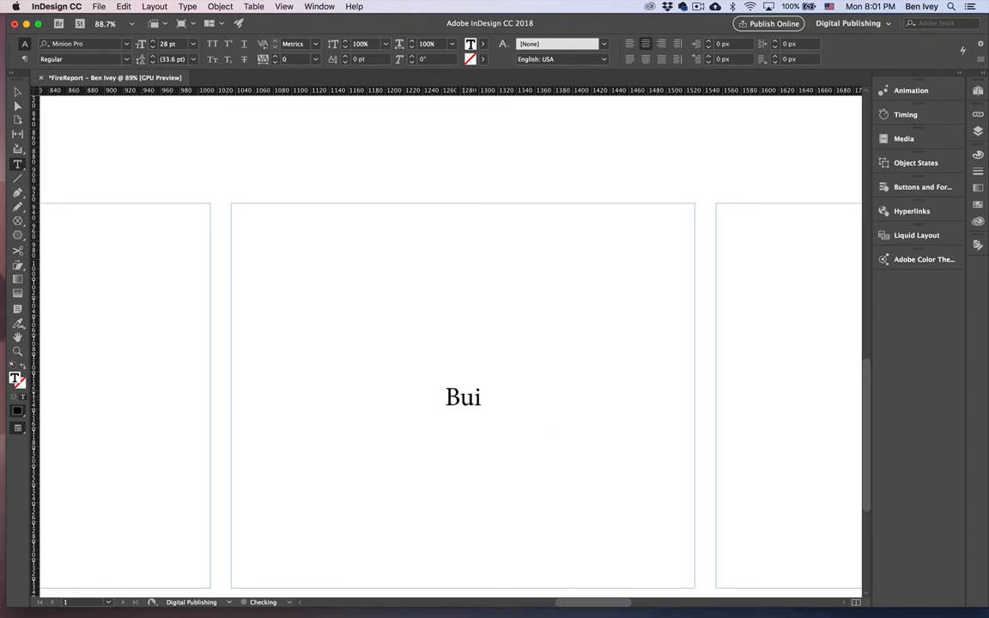
pyautogui.write('lding')
pyautogui.press('Return')
pyautogui.write('Safe')
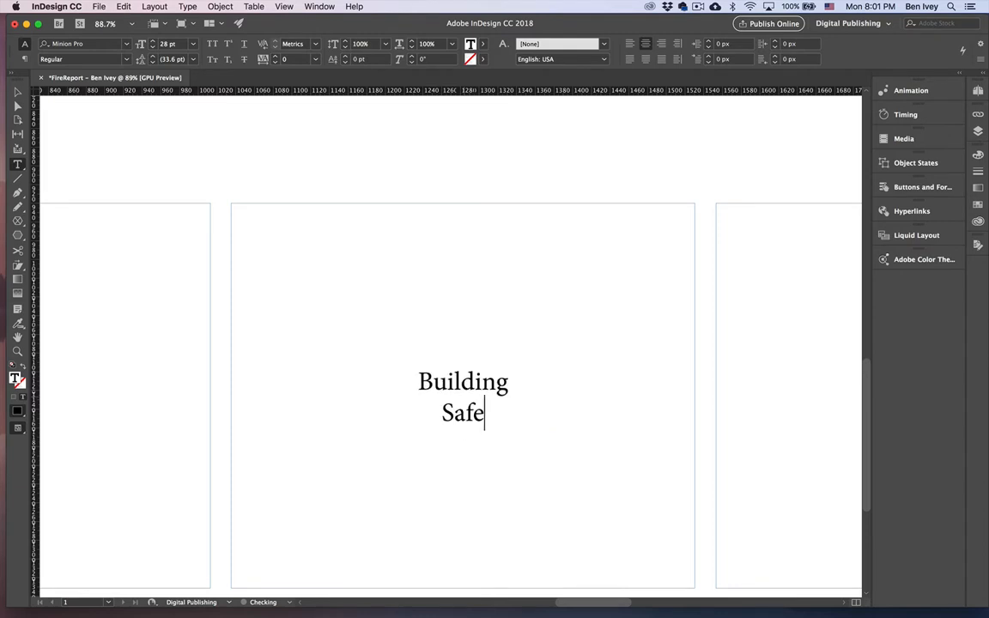
pyautogui.write('ty')
# Replace the fourth frame's filler text with "Fire Prevention Tips" and break it into three lines.
pyautogui.hscroll(10, 451, 344)
pyautogui.scroll(-2, 450, 344)
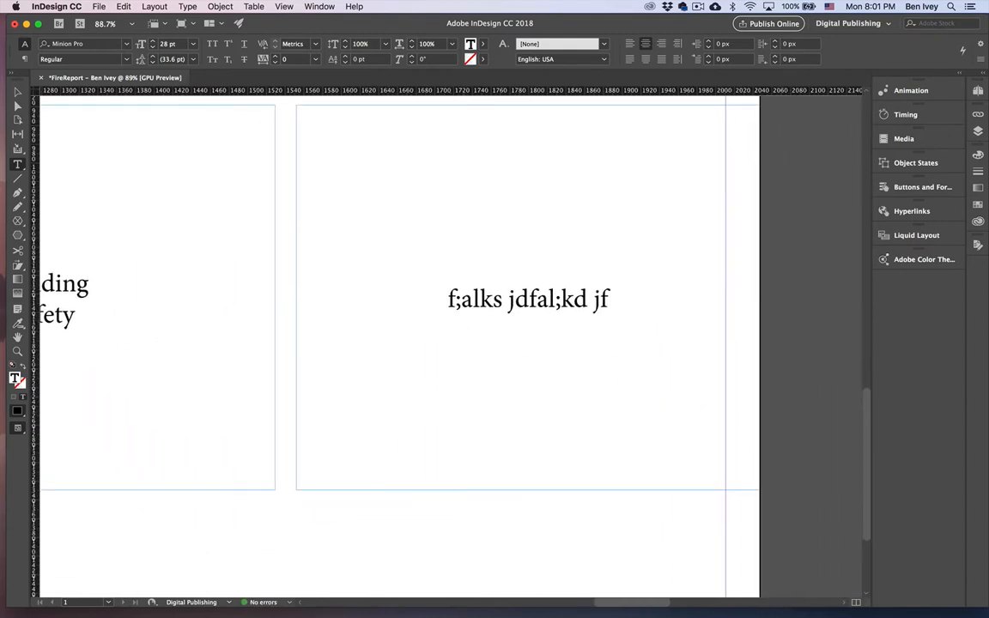
pyautogui.click(541, 307)
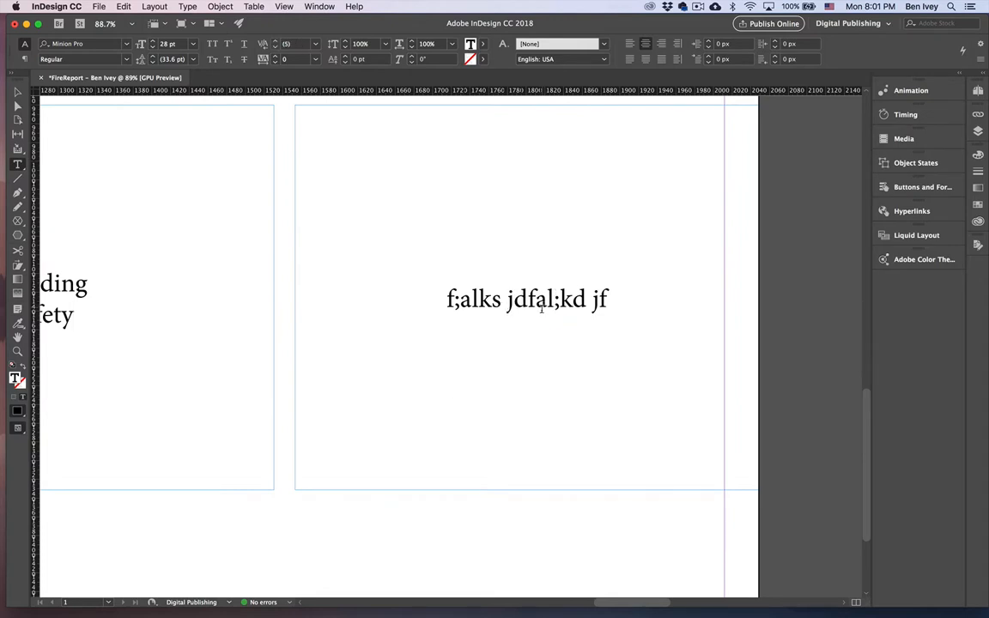
pyautogui.tripleClick(541, 306)
pyautogui.write('Fi')
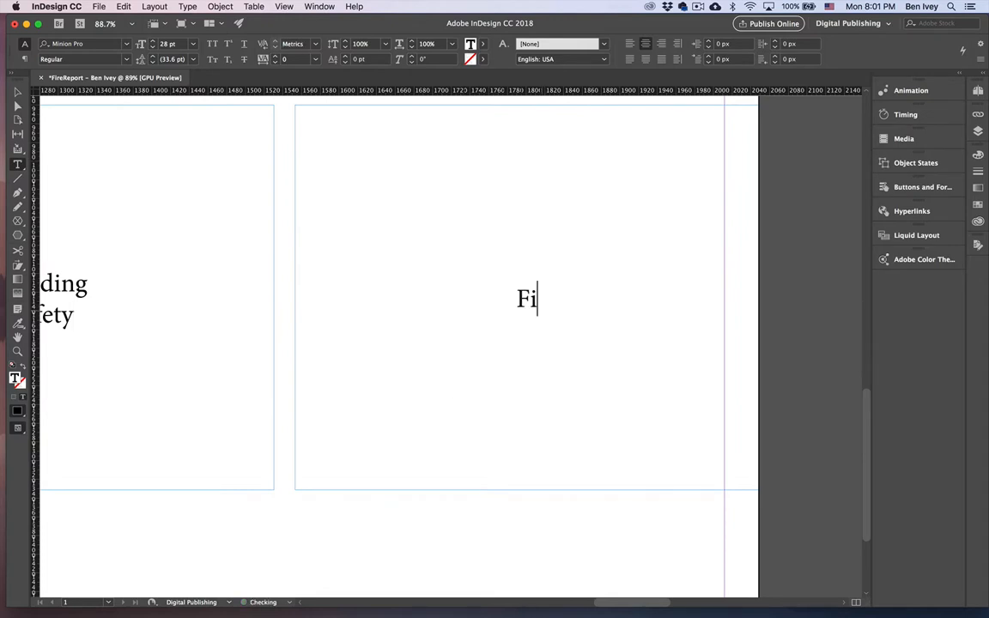
pyautogui.write('re Prevention')
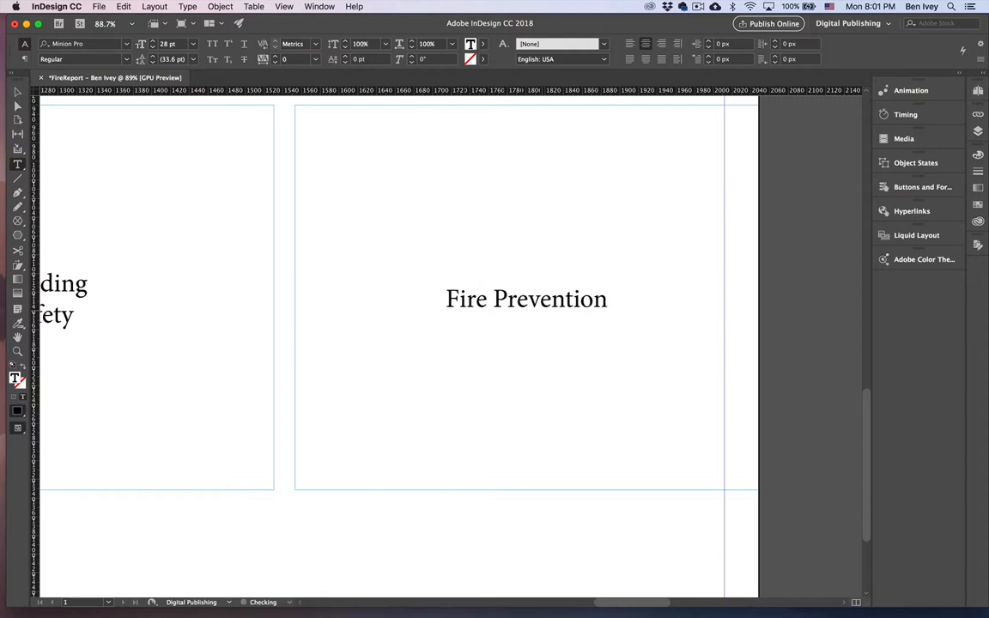
pyautogui.write(' Tips')
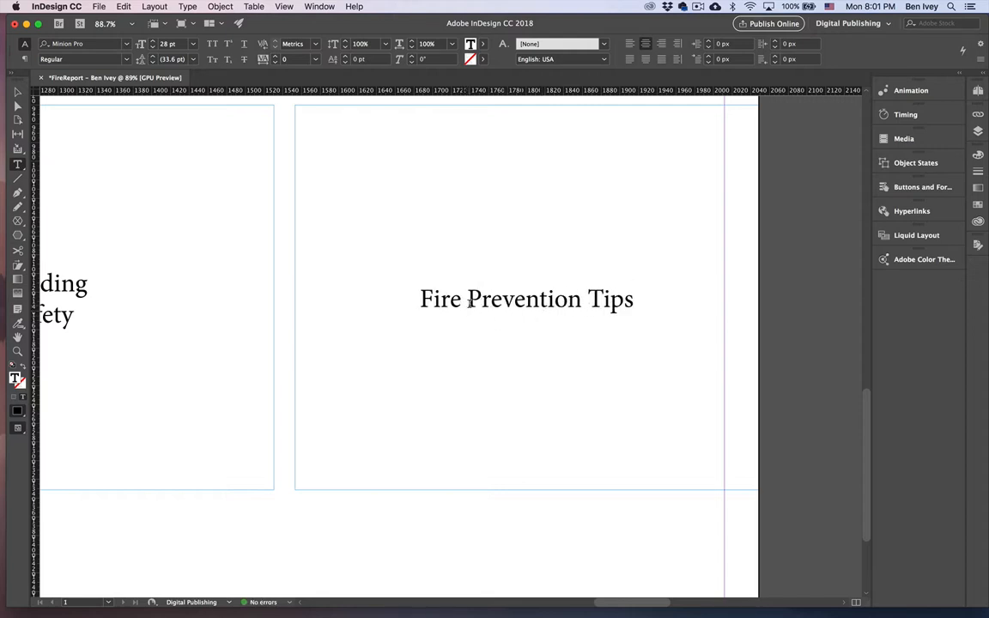
pyautogui.click(469, 302)
pyautogui.press('Return')
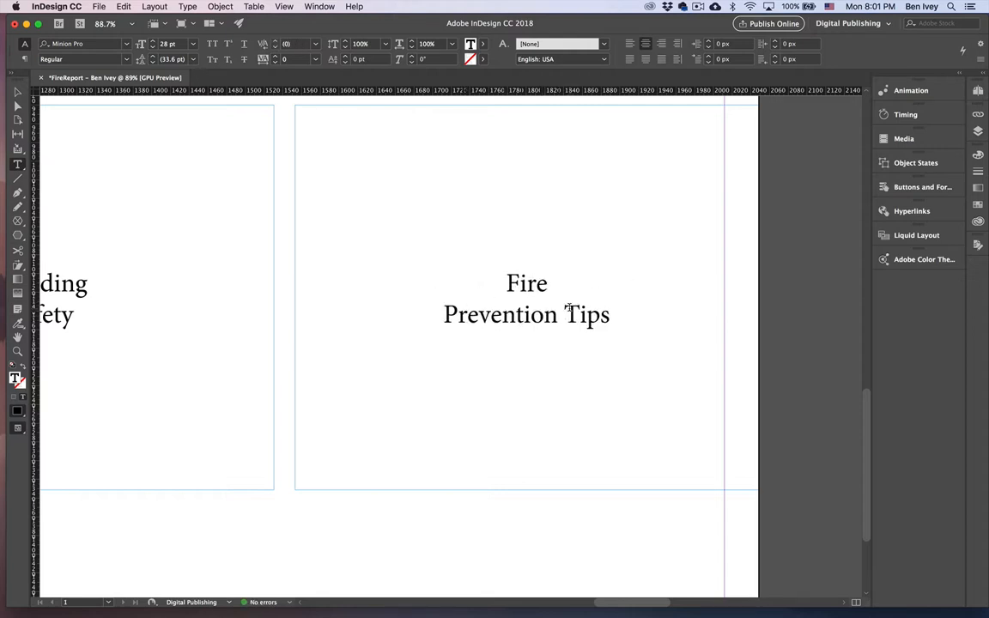
pyautogui.click(565, 313)
pyautogui.press('Return')
# Select all four navigation text frames and fill them with the R=138 G=150 B=172 swatch from Bright_Theme.
pyautogui.scroll(-5, 262, 313)
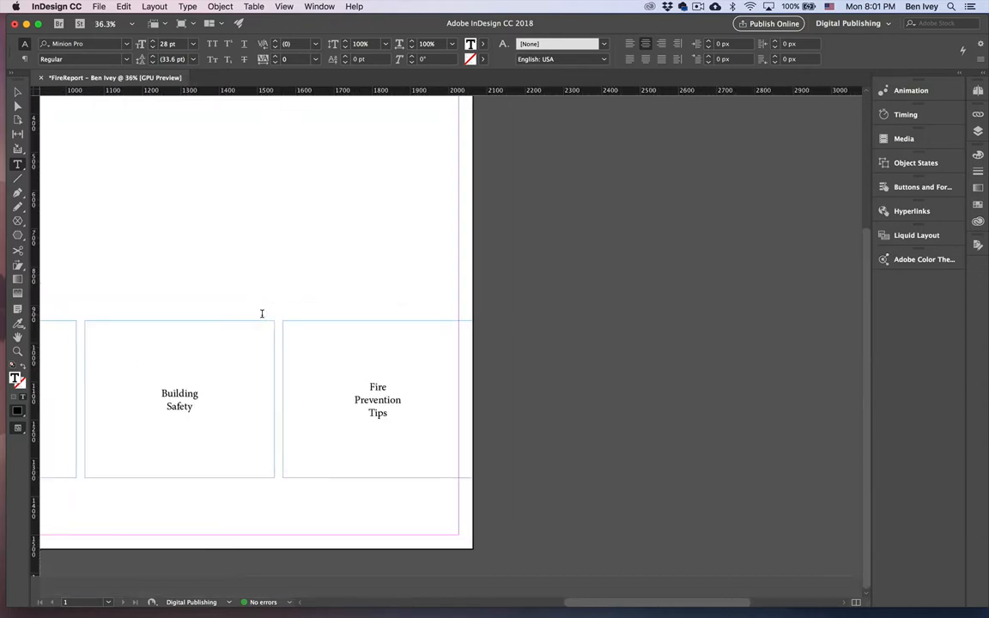
pyautogui.hscroll(-10, 262, 313)
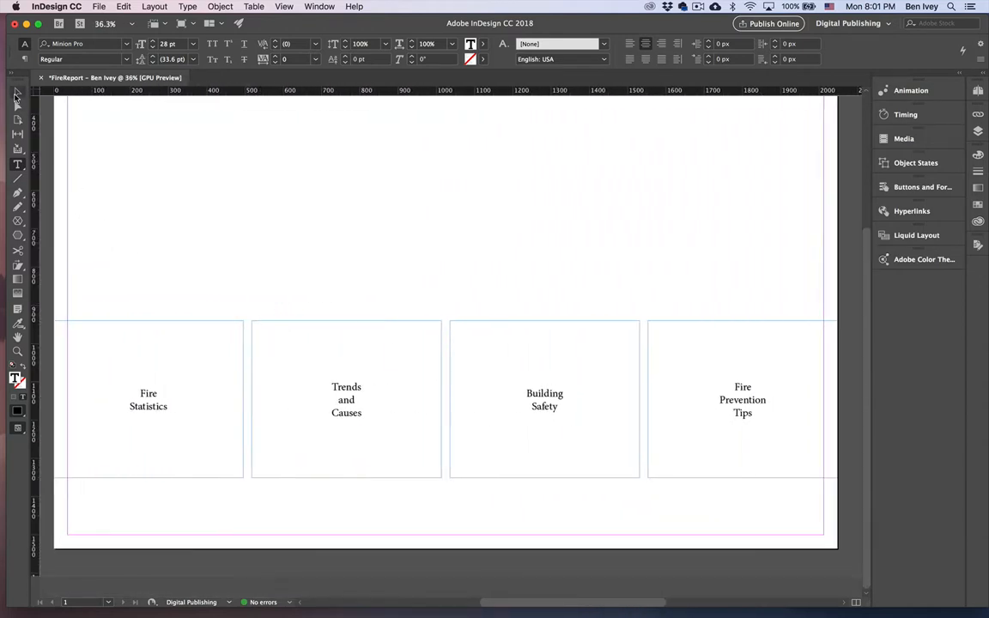
pyautogui.click(16, 93)
pyautogui.moveTo(162, 278); pyautogui.dragTo(686, 440)
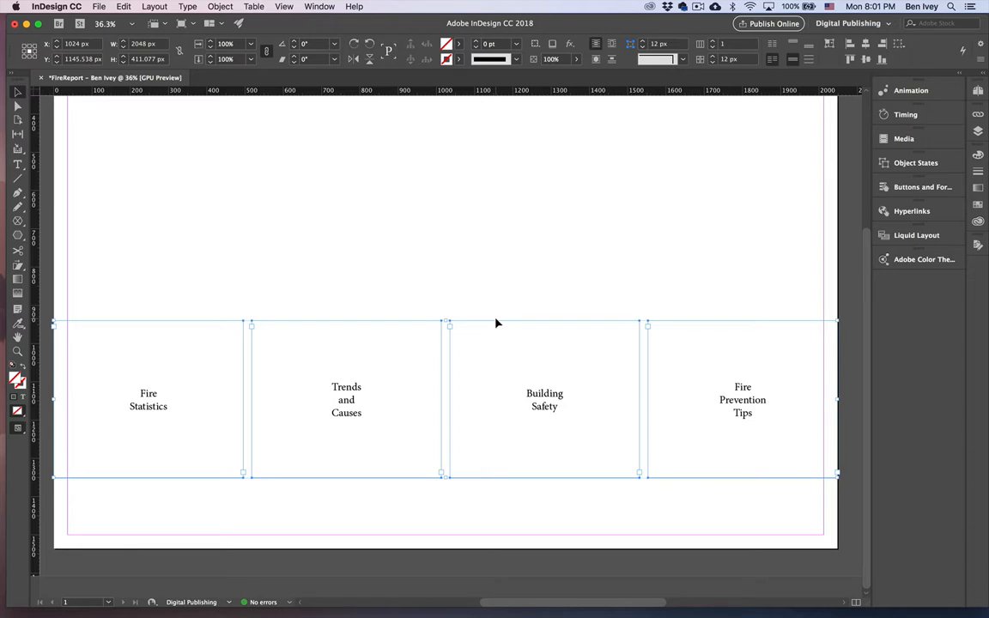
pyautogui.click(18, 164)
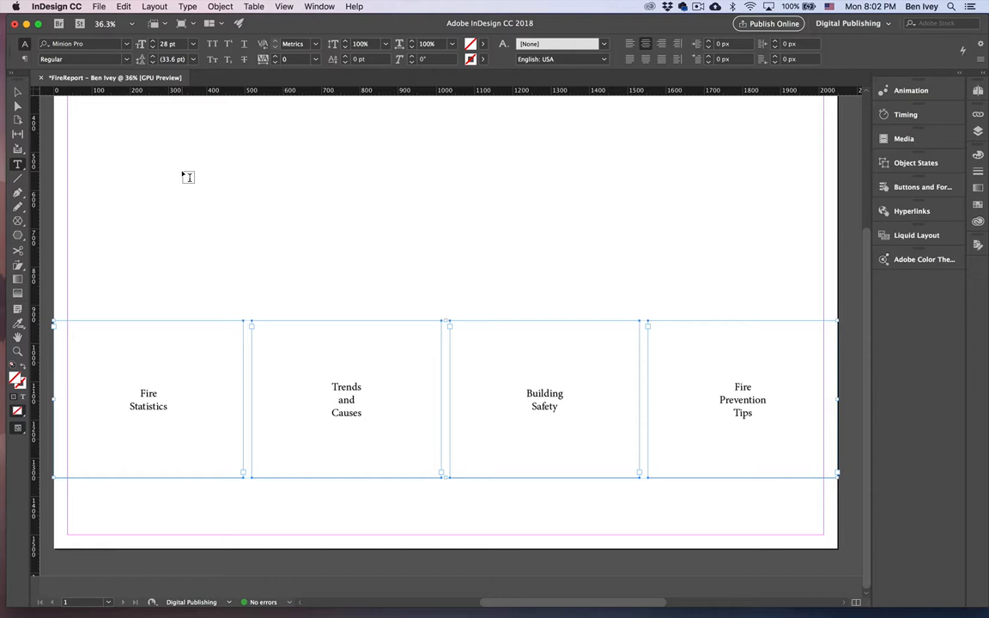
pyautogui.click(485, 43)
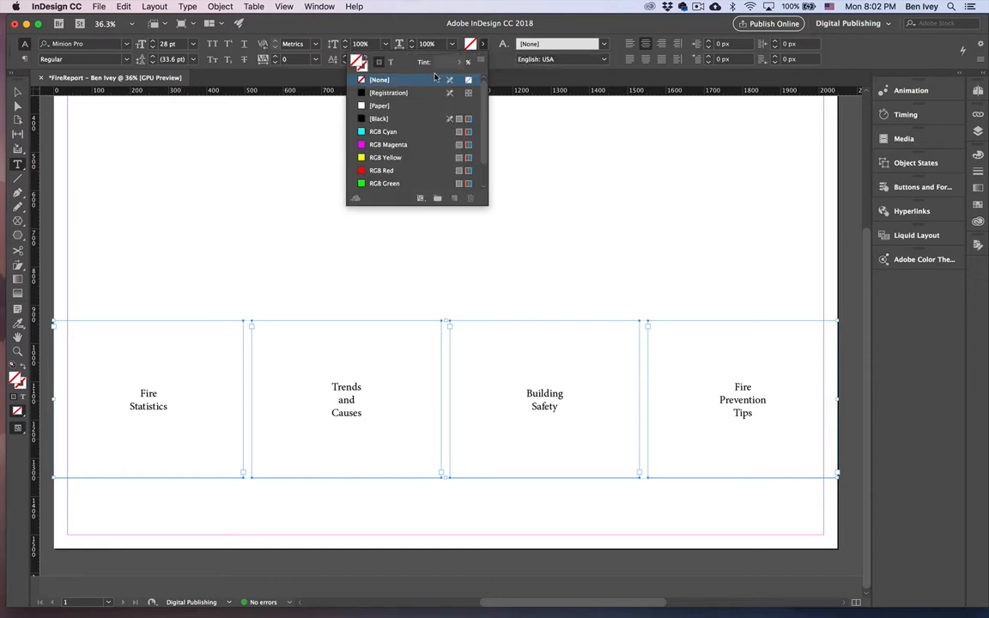
pyautogui.scroll(-2, 363, 146)
pyautogui.click(358, 184)
pyautogui.scroll(-5, 403, 145)
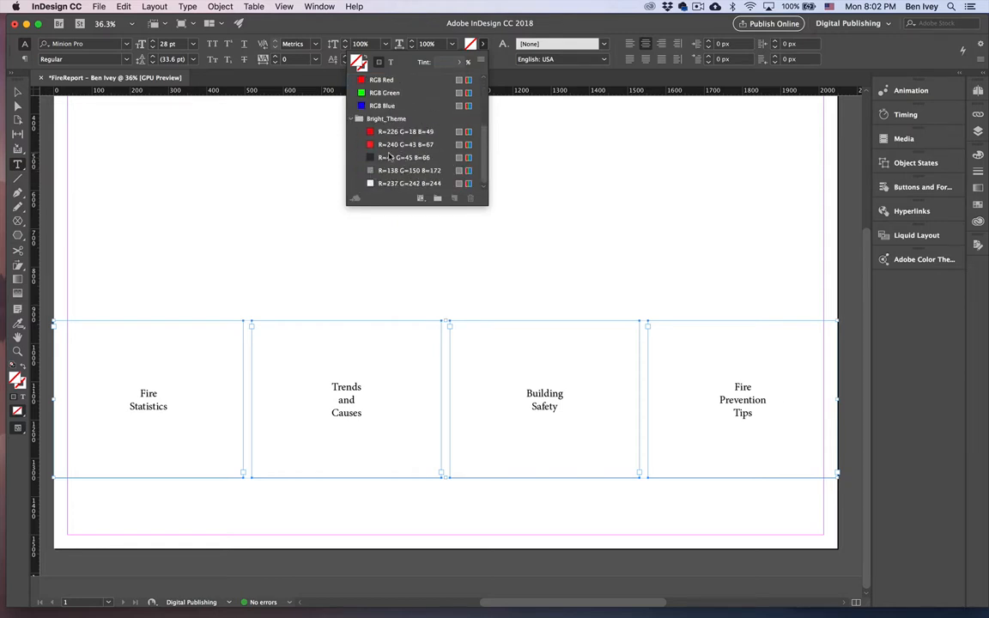
pyautogui.click(391, 169)
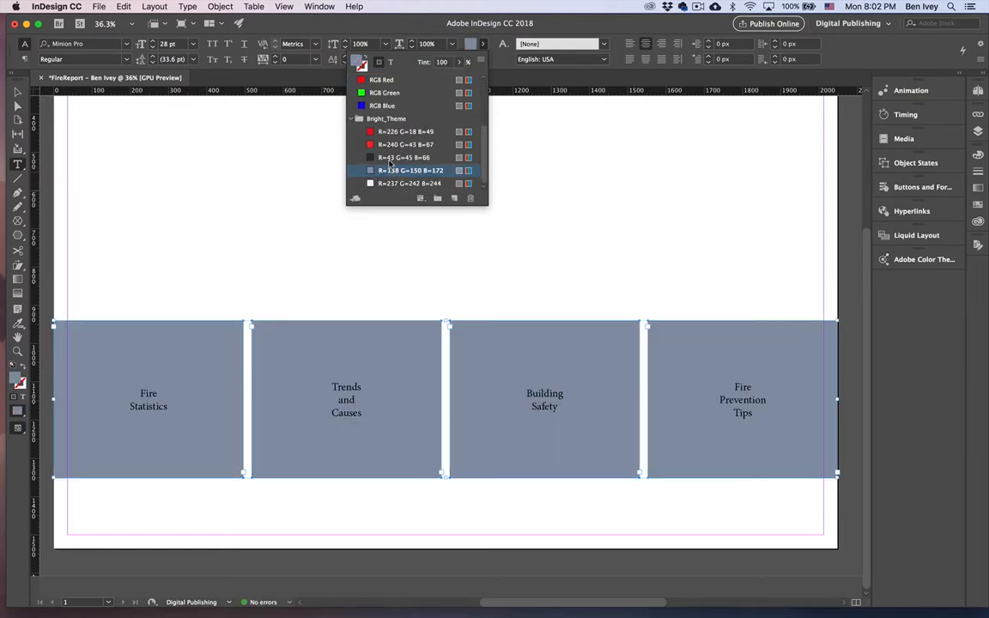
# Set the text color in the four navigation frames to the [Paper] swatch.
pyautogui.click(389, 66)
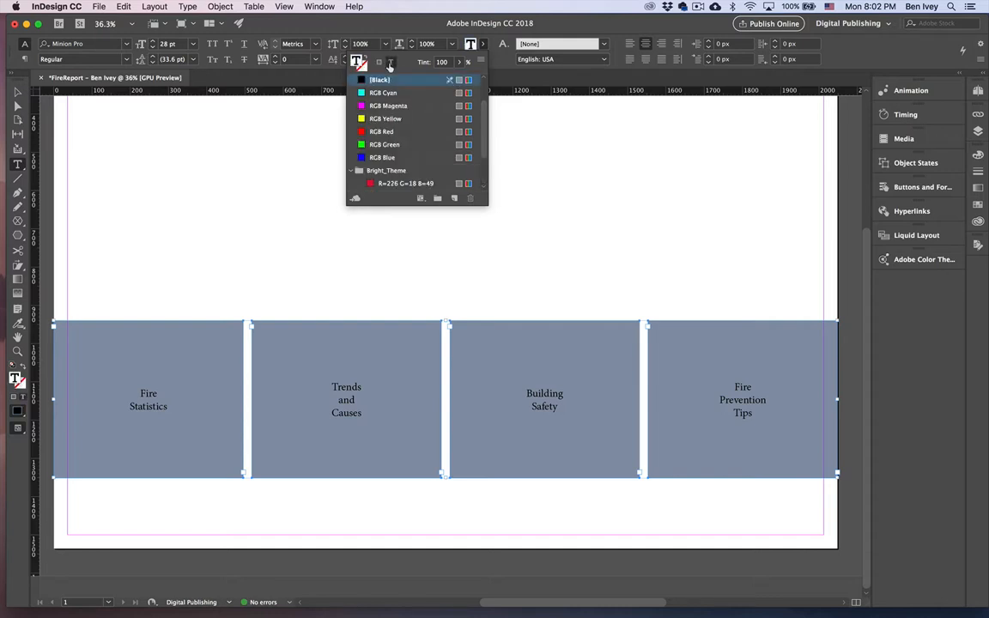
pyautogui.scroll(2, 365, 92)
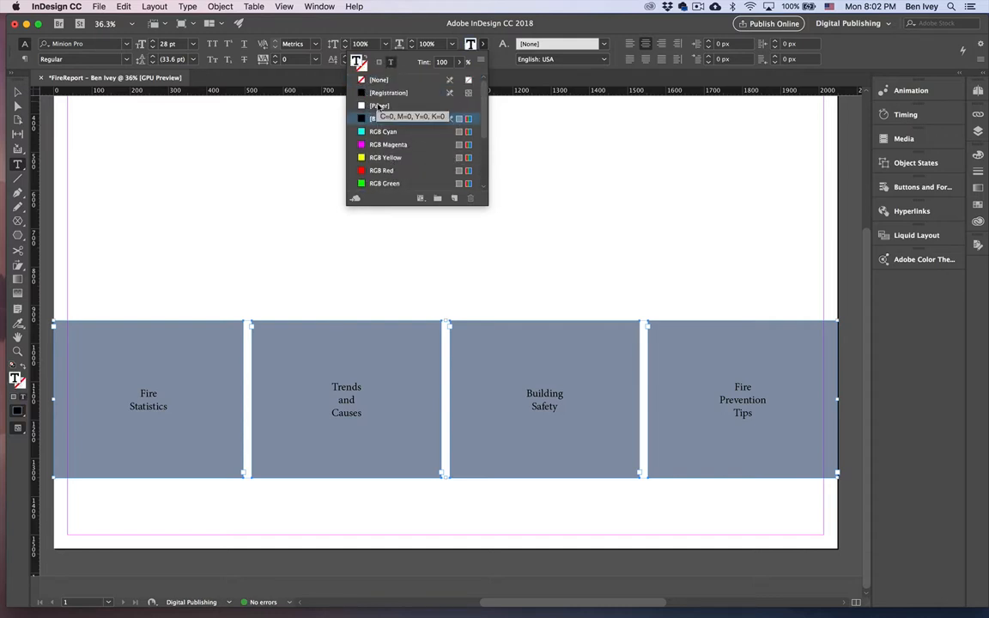
pyautogui.click(371, 104)
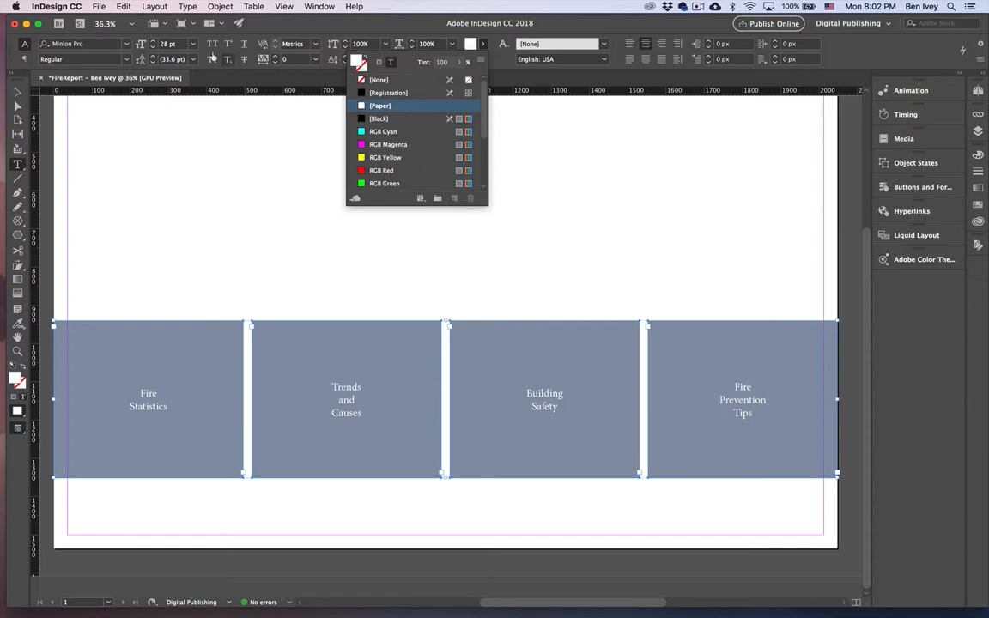
# Increase the font size of the text in the four navigation frames to 52 pt.
pyautogui.click(153, 42)
pyautogui.click(153, 42)
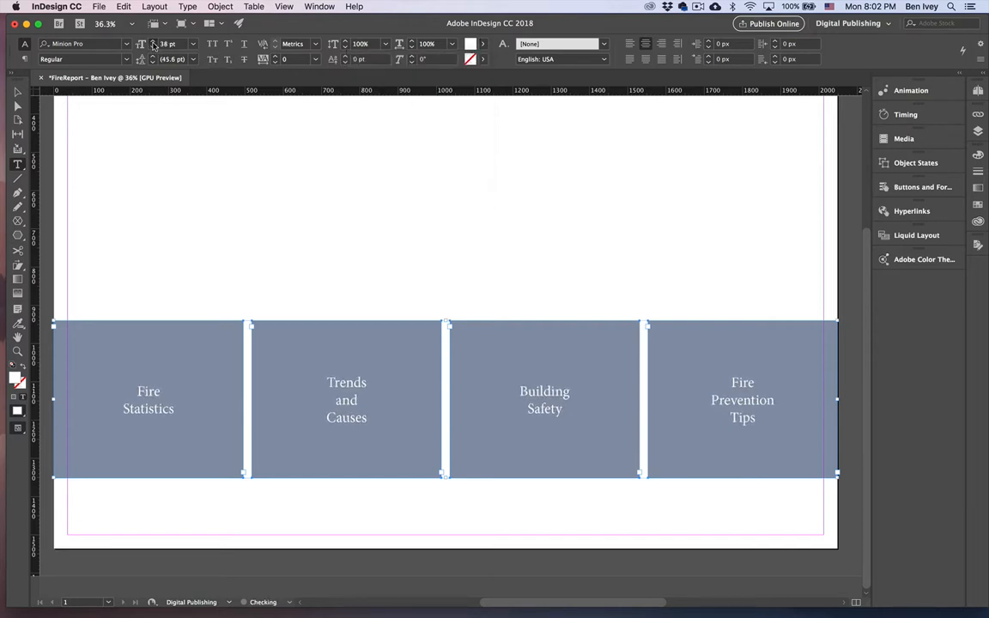
pyautogui.click(152, 42)
pyautogui.click(153, 42)
pyautogui.click(153, 42)
pyautogui.click(153, 42)
pyautogui.click(153, 42)
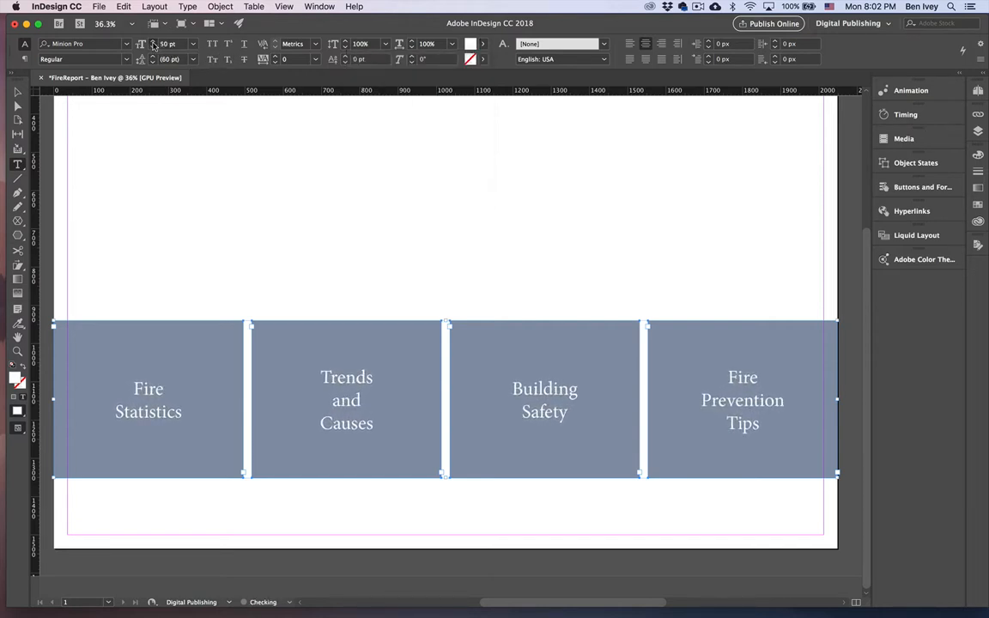
pyautogui.click(153, 42)
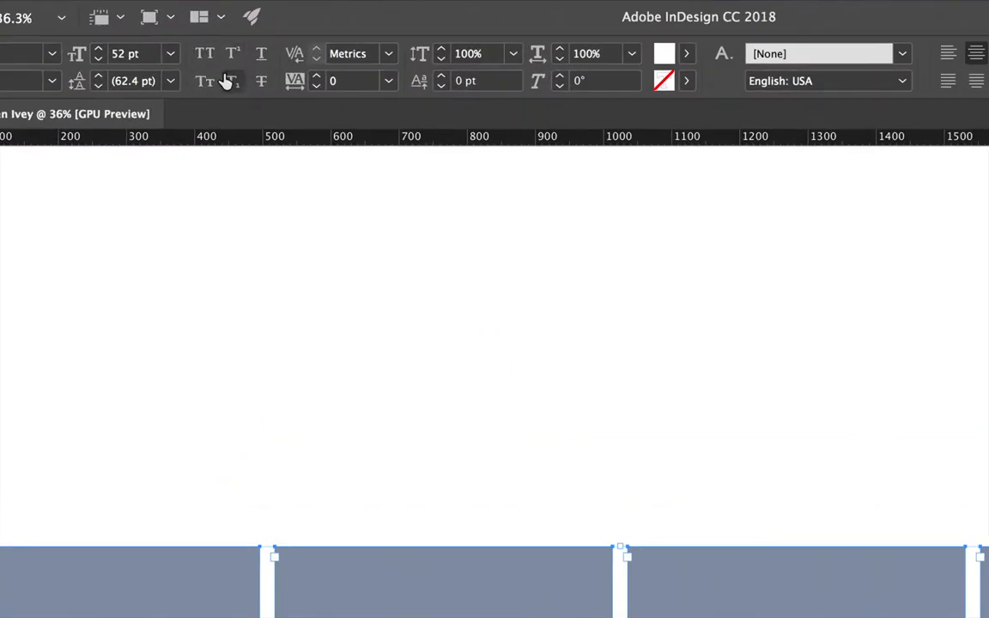
# Format the labels in the four navigation frames as small caps in the Bold style.
pyautogui.click(206, 82)
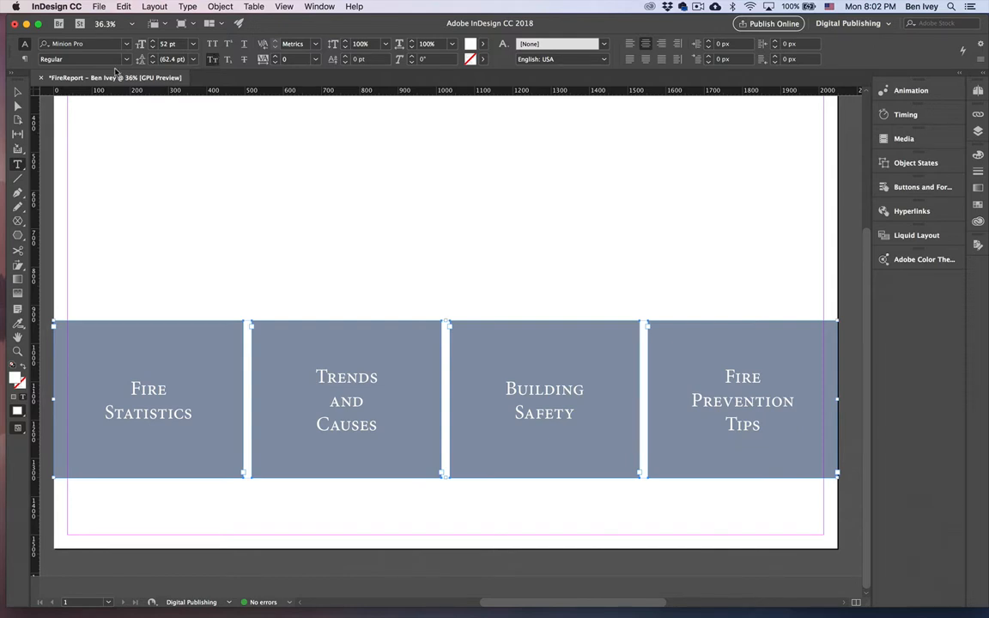
pyautogui.click(124, 59)
pyautogui.click(69, 98)
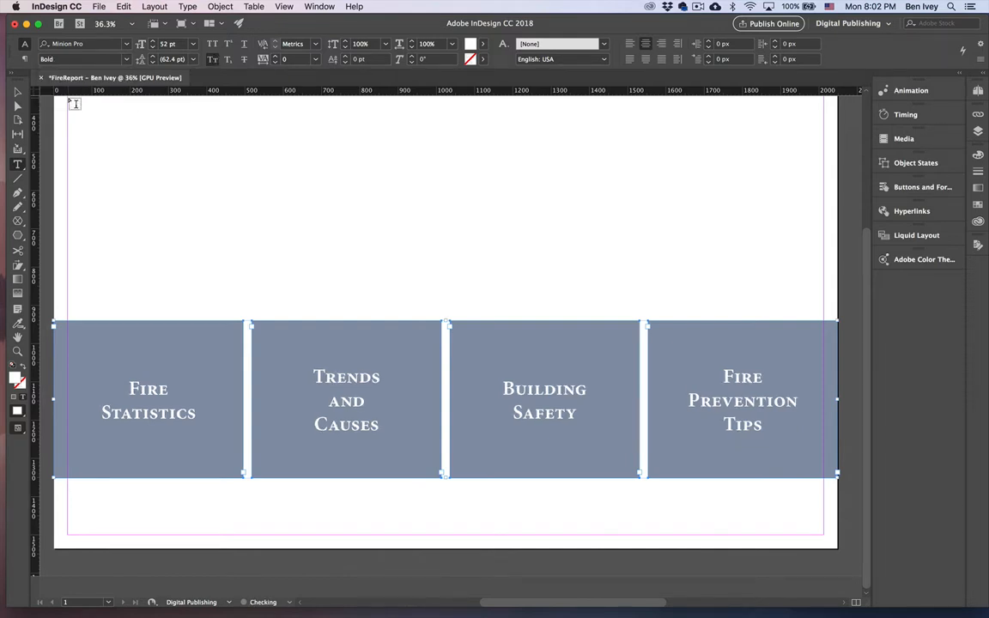
# Reduce the leading of the four frames' labels to 50 pt and deselect the frames.
pyautogui.click(153, 62)
pyautogui.click(153, 63)
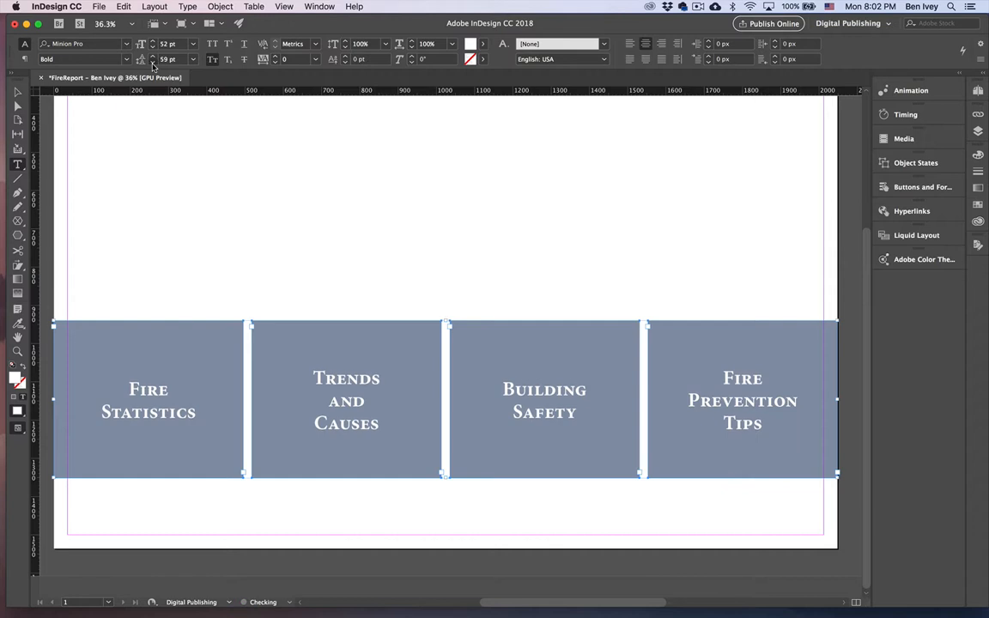
pyautogui.click(153, 62)
pyautogui.click(153, 63)
pyautogui.click(153, 63)
pyautogui.click(153, 63)
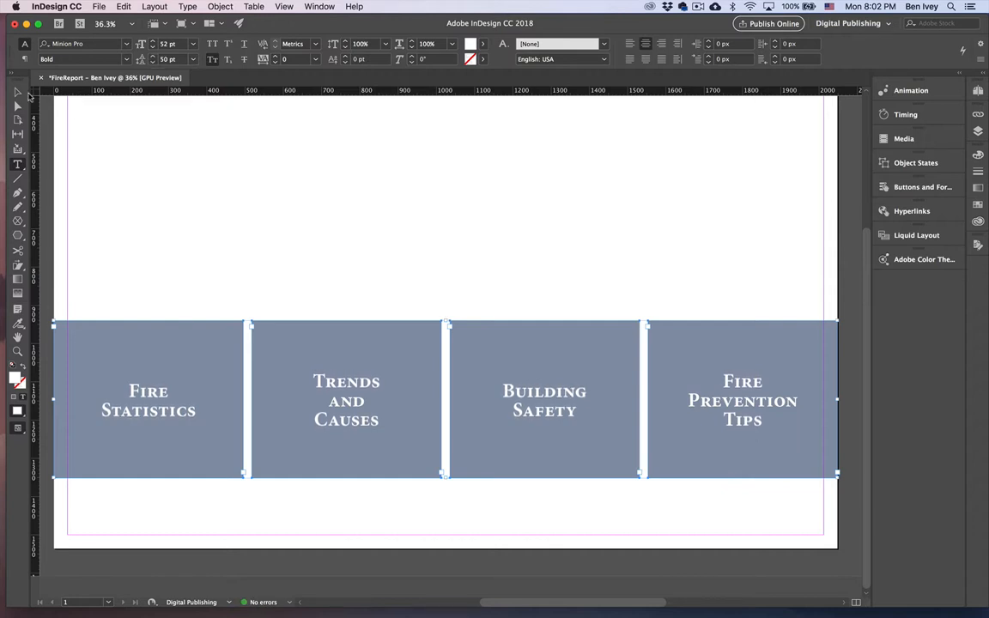
pyautogui.press('Escape')
pyautogui.click(230, 233)
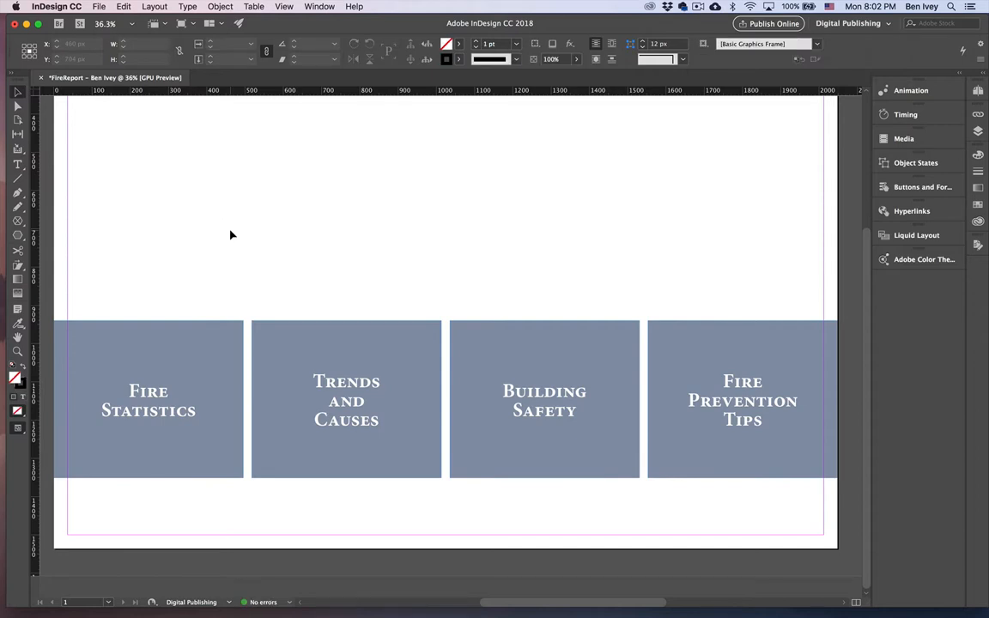
pyautogui.click(219, 387)
pyautogui.click(337, 349)
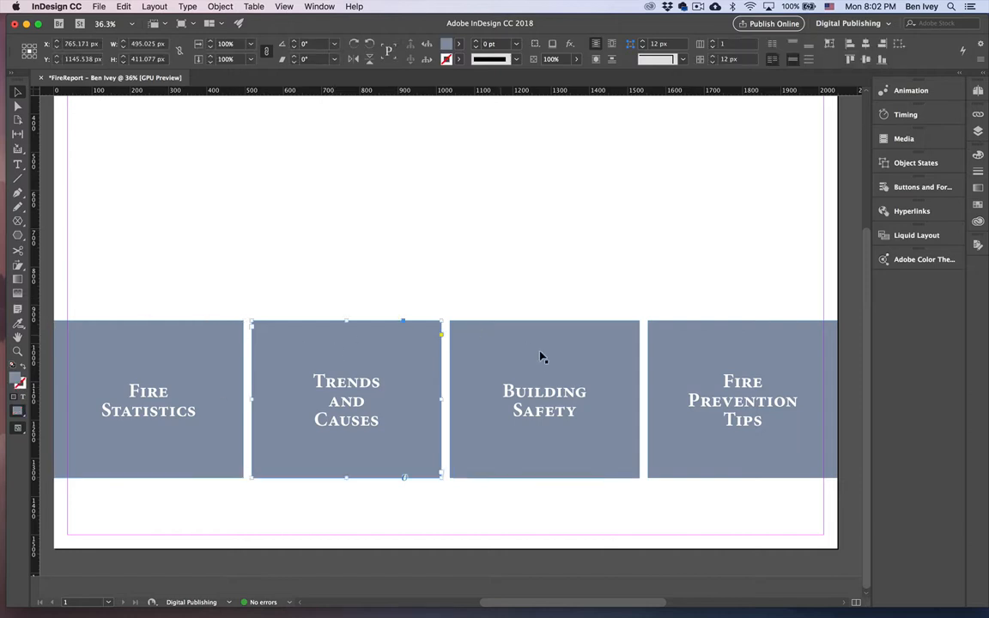
pyautogui.click(541, 359)
pyautogui.click(695, 362)
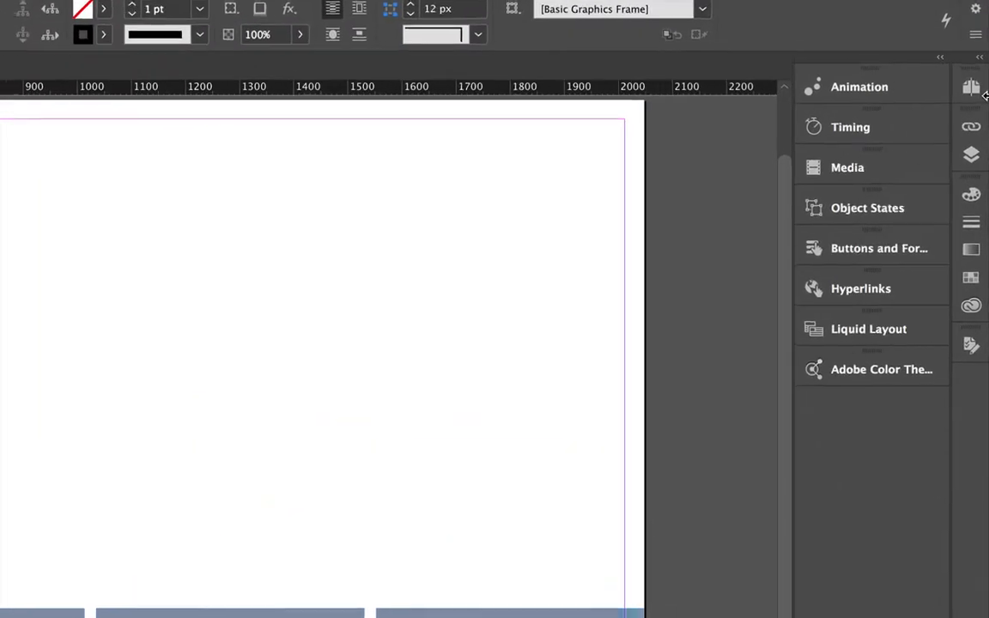
# Add a second blank master page to the document and open it for editing.
pyautogui.click(971, 87)
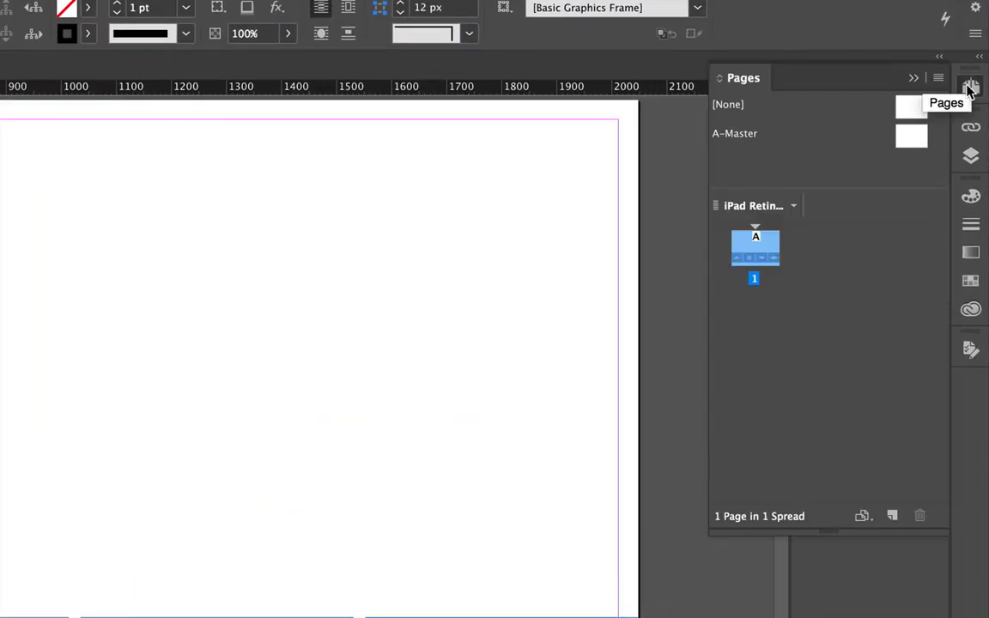
pyautogui.click(917, 138)
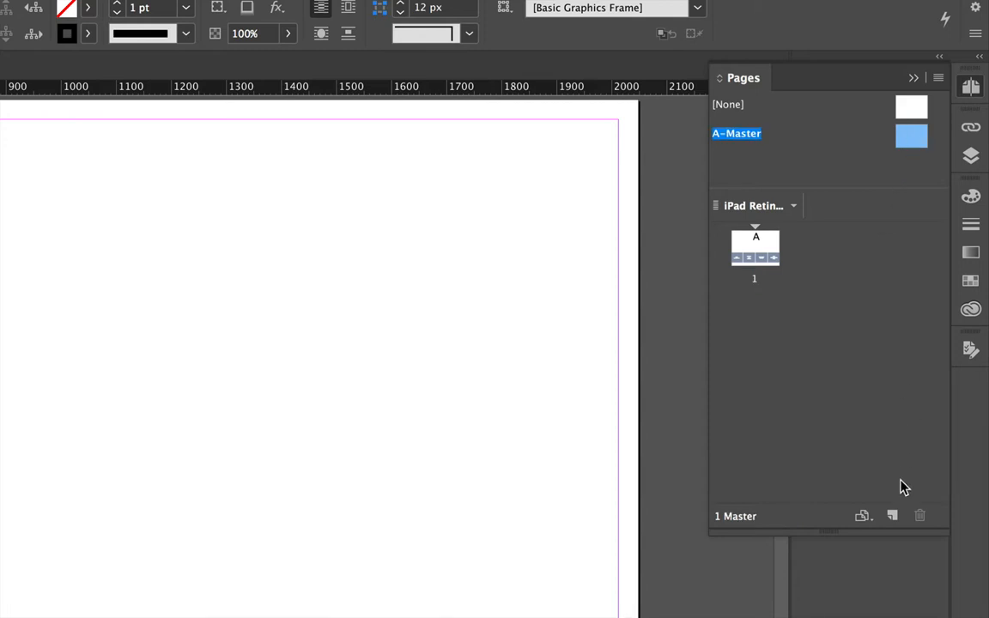
pyautogui.click(893, 518)
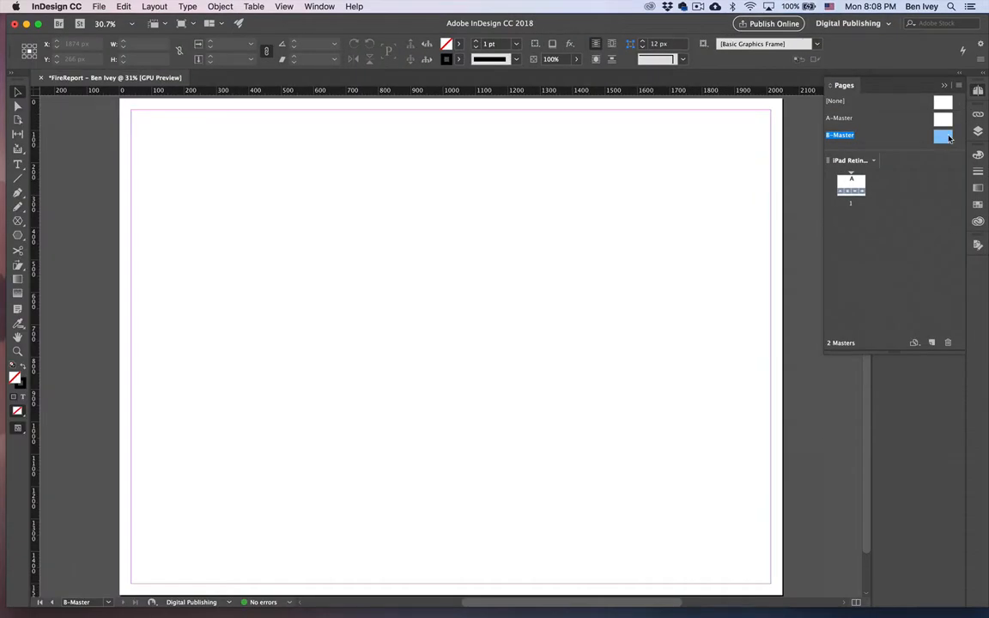
pyautogui.doubleClick(946, 141)
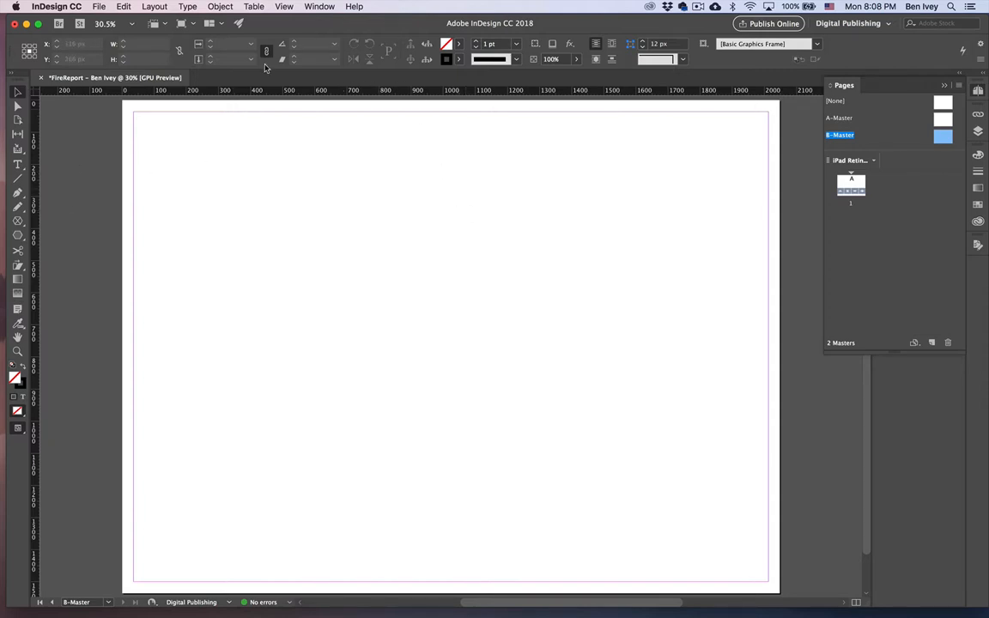
# Hide the rulers and show them again.
pyautogui.press('super+r')
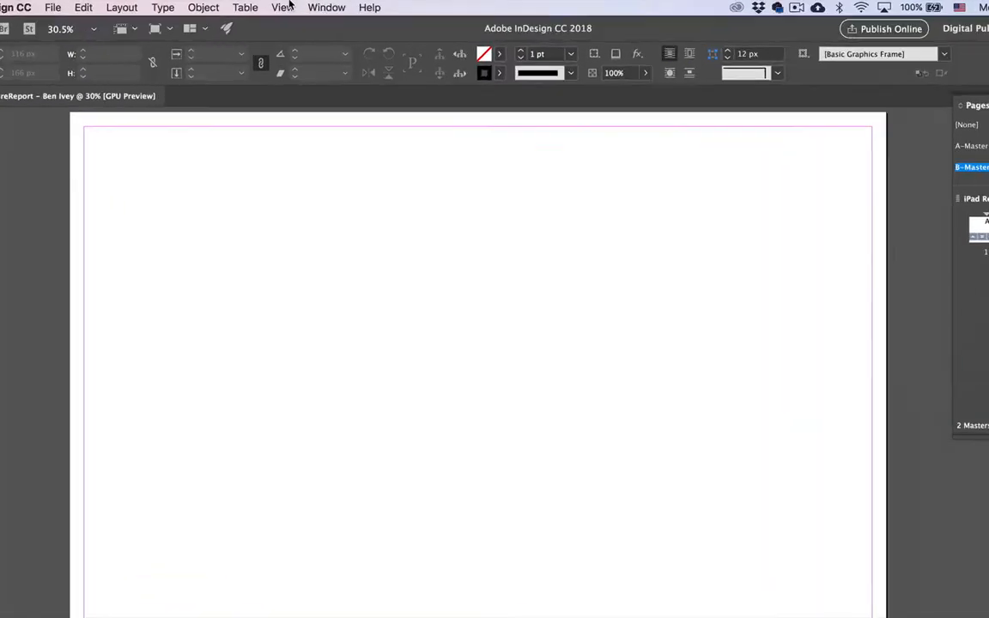
pyautogui.click(287, 6)
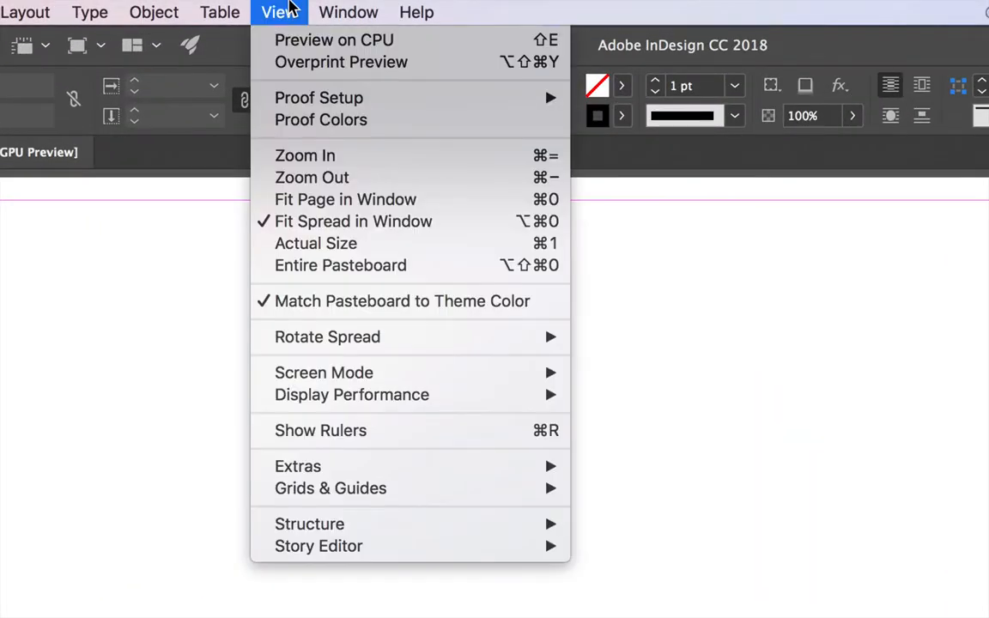
pyautogui.click(382, 432)
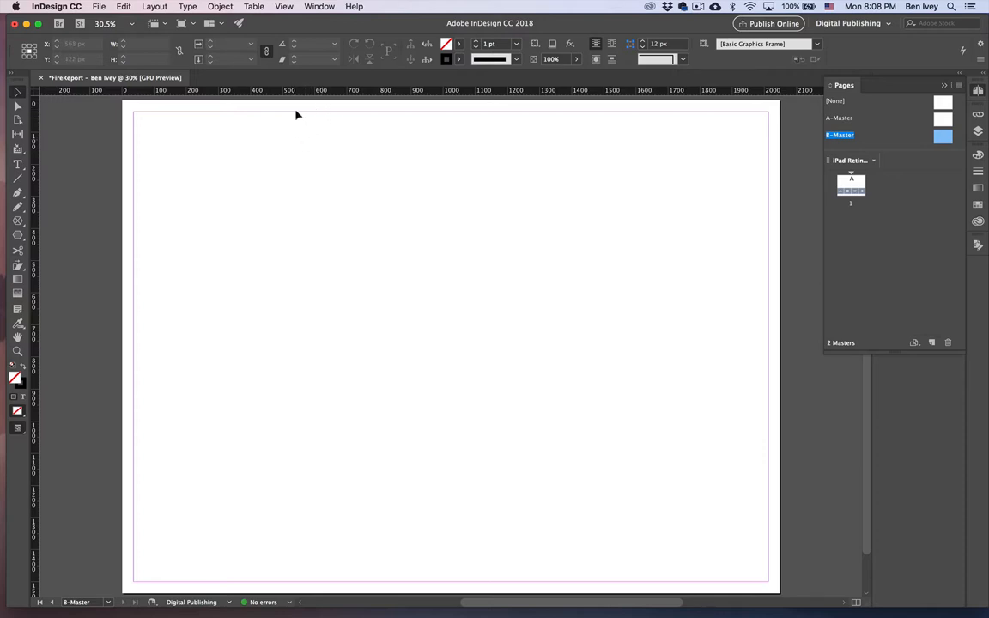
# Place two vertical ruler guides at 520 px and 580 px and a horizontal guide at 190 px on B-Master.
pyautogui.scroll(5, 296, 115)
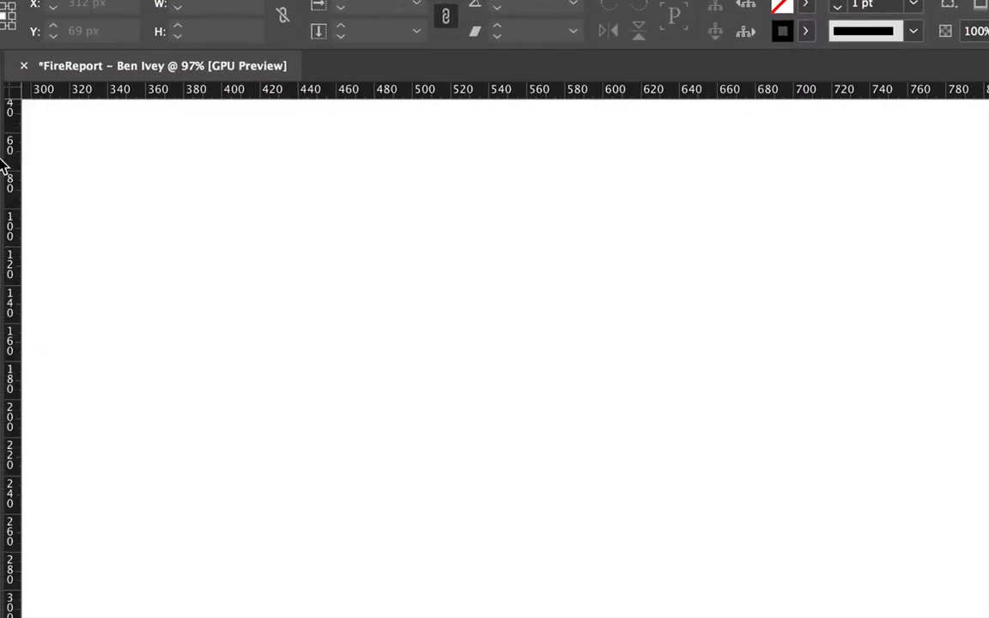
pyautogui.moveTo(64, 144); pyautogui.dragTo(503, 190)
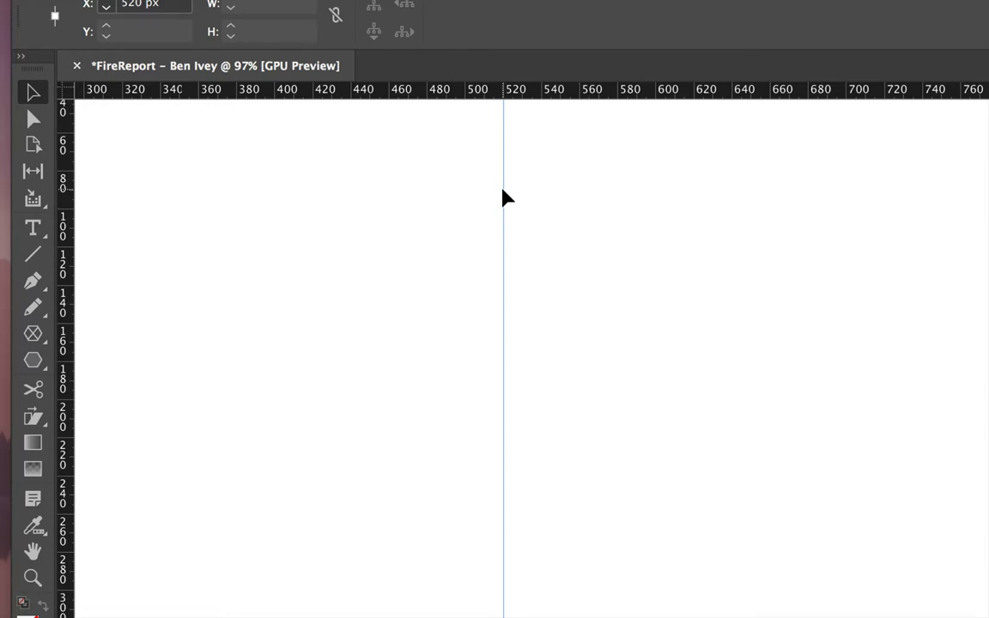
pyautogui.moveTo(62, 153); pyautogui.dragTo(621, 198)
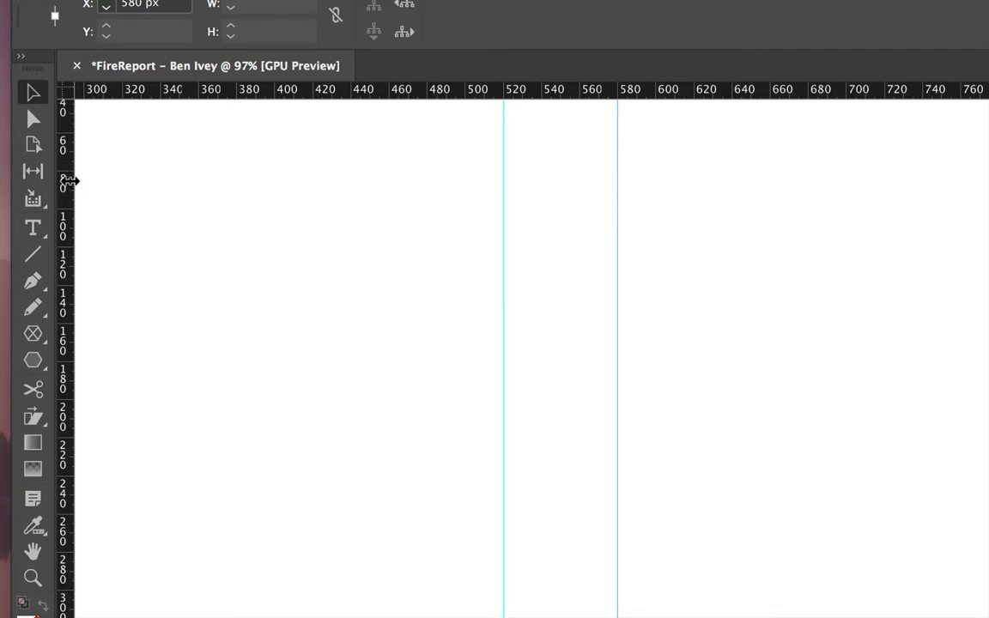
pyautogui.moveTo(72, 186); pyautogui.dragTo(275, 199)
pyautogui.scroll(-5, 276, 208)
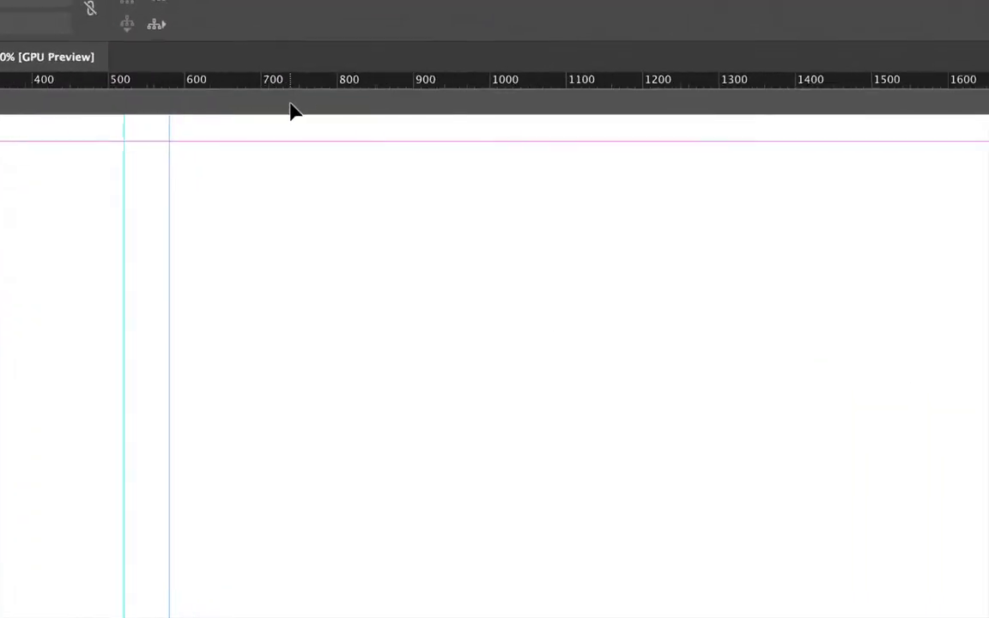
pyautogui.moveTo(302, 78); pyautogui.dragTo(324, 268)
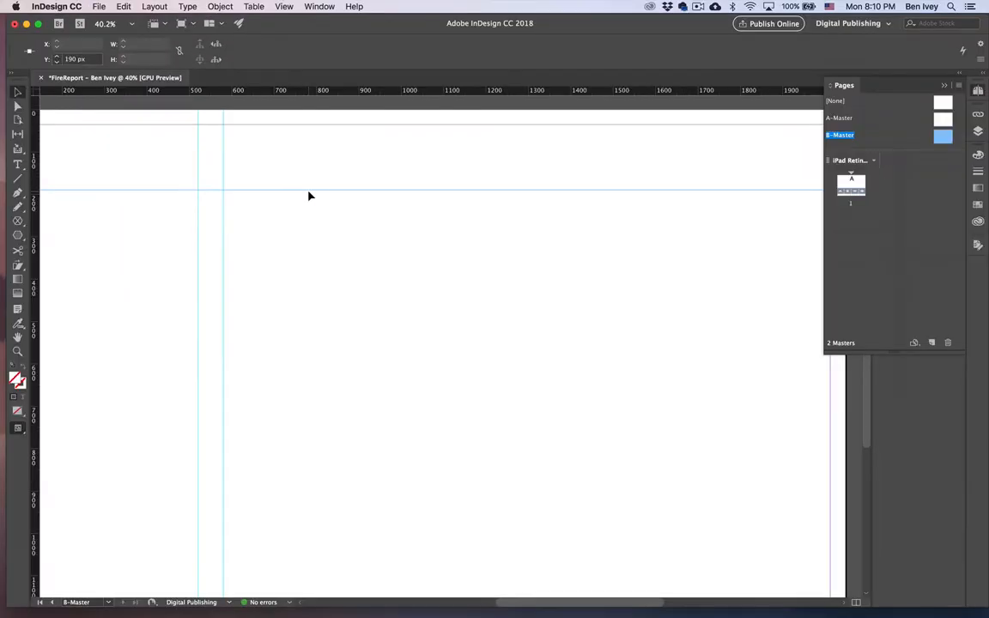
pyautogui.scroll(-2, 348, 267)
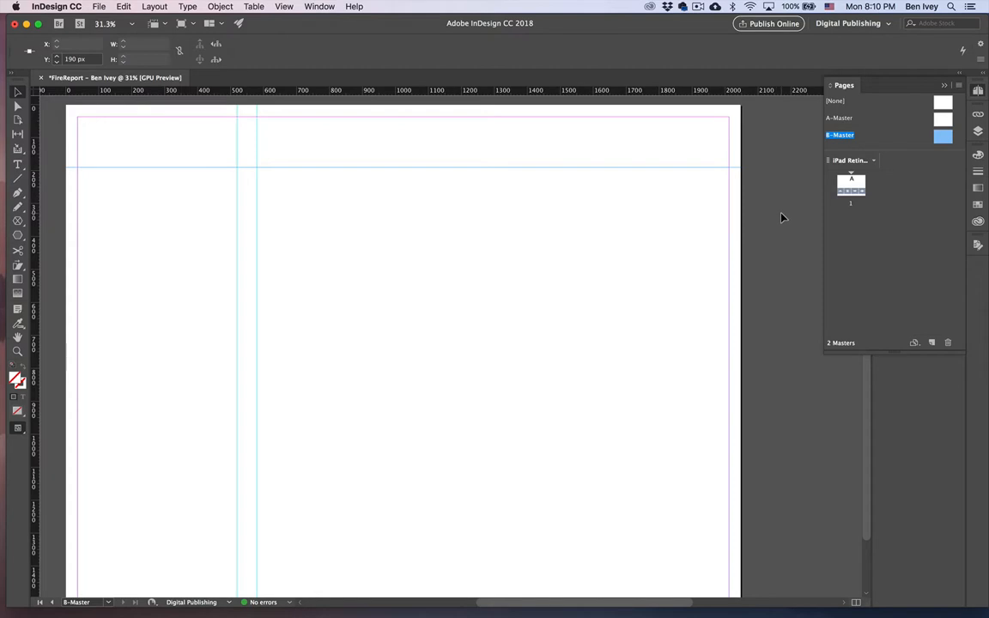
# Return from the master to page 1 of the document.
pyautogui.doubleClick(851, 185)
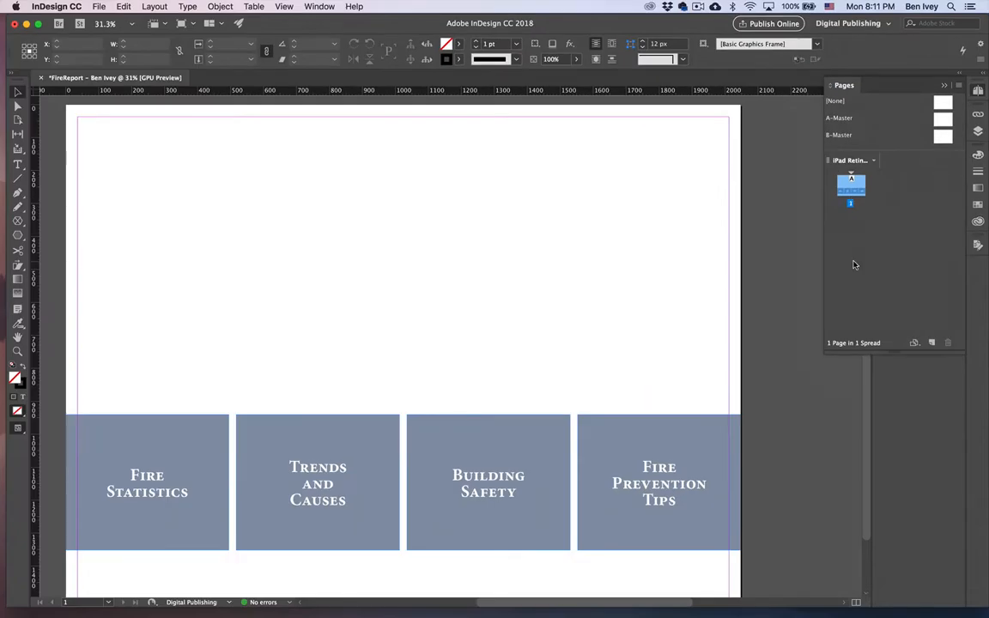
pyautogui.click(861, 231)
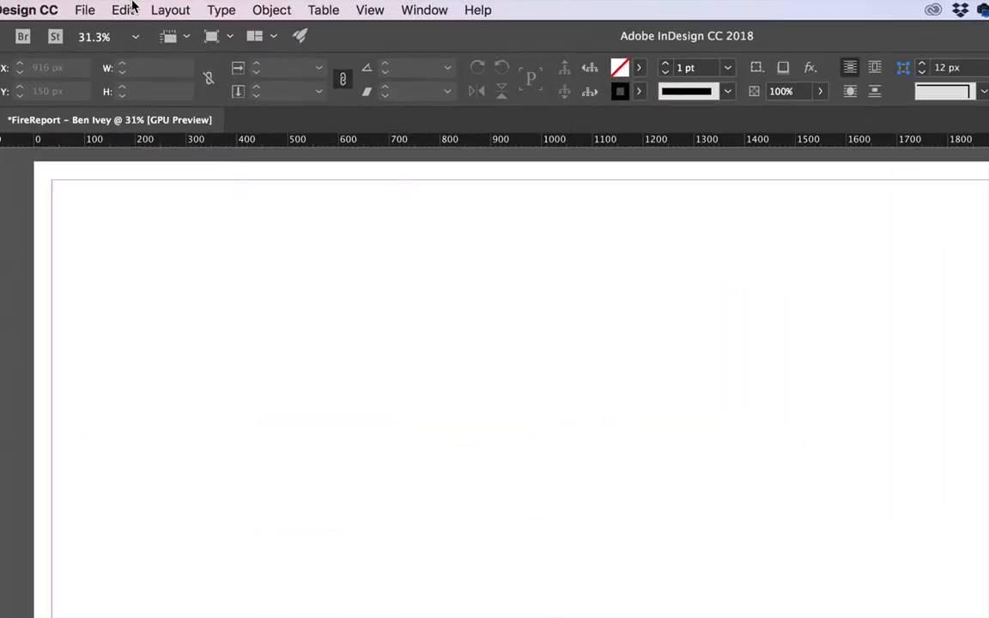
# Insert four pages based on B-Master after page 1.
pyautogui.click(146, 6)
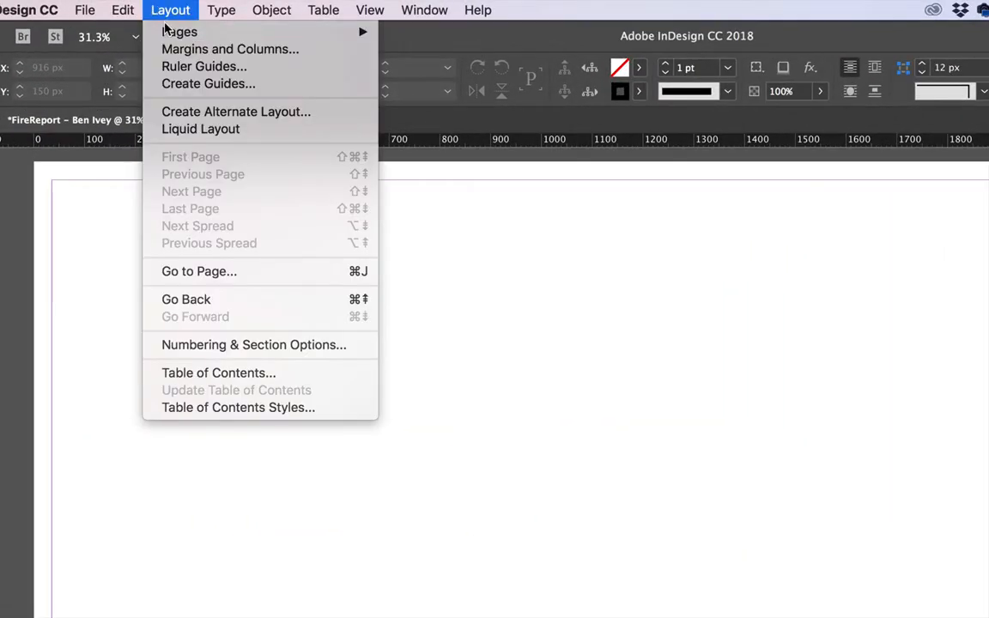
pyautogui.moveTo(172, 32)
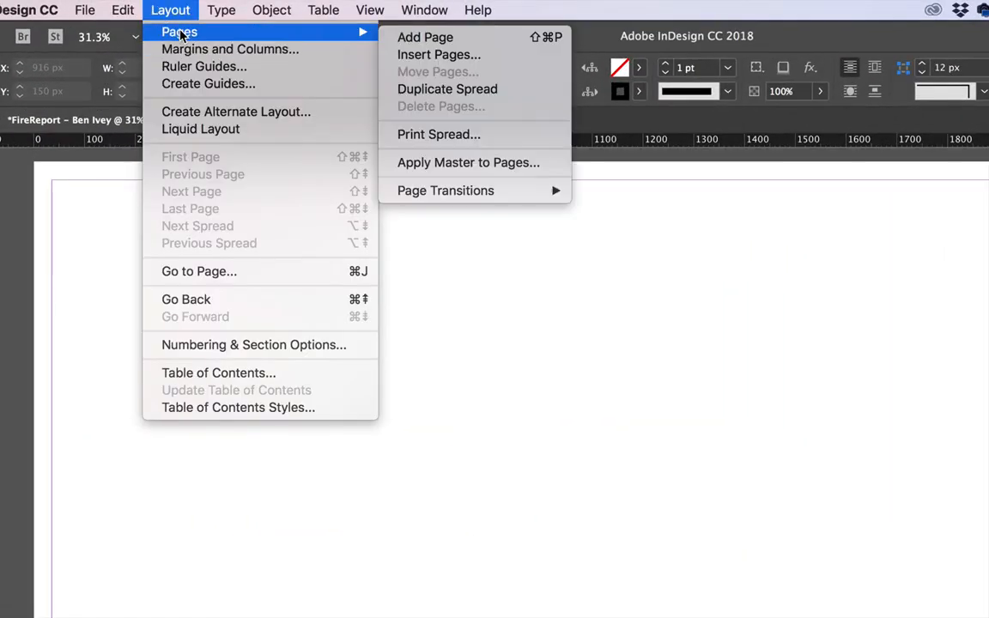
pyautogui.click(496, 54)
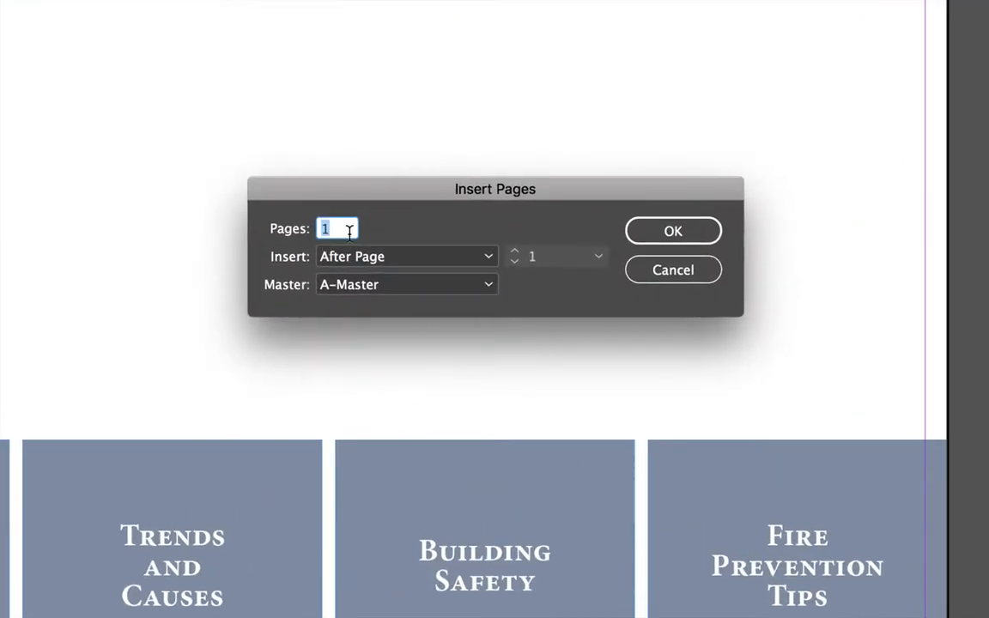
pyautogui.write('4')
pyautogui.click(337, 290)
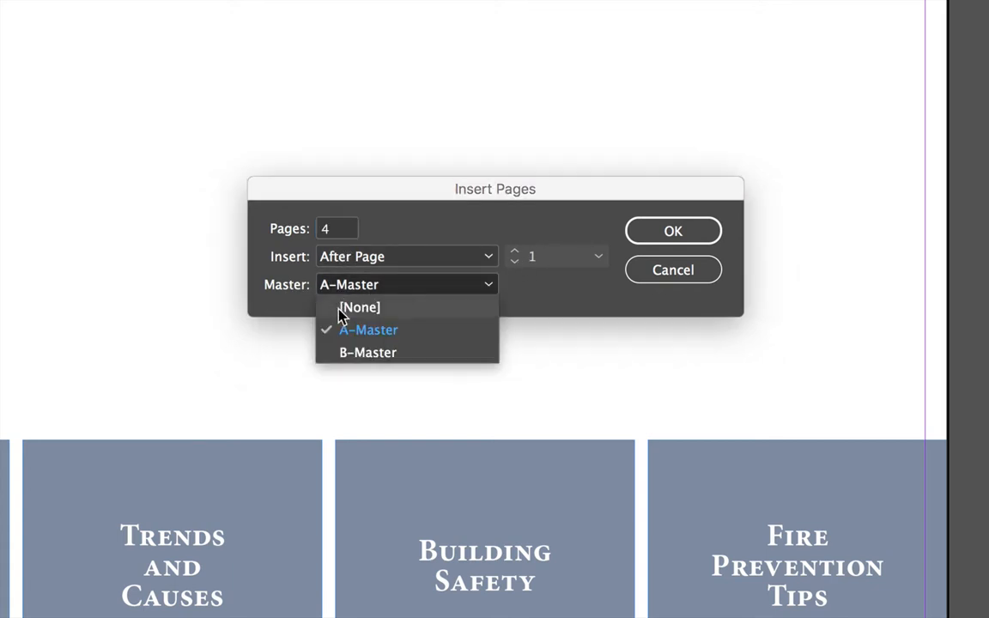
pyautogui.click(346, 353)
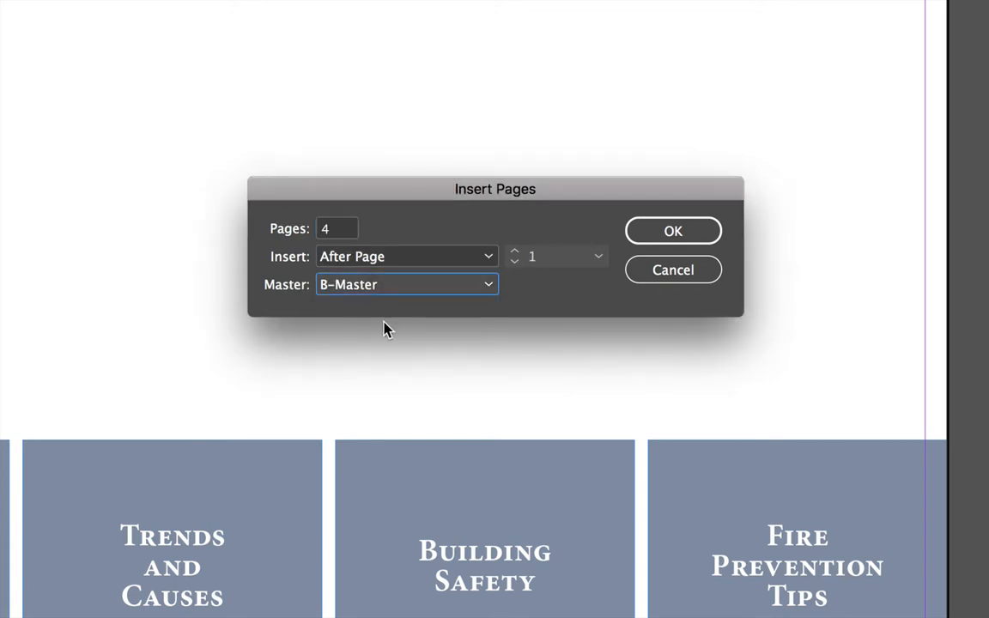
pyautogui.click(657, 235)
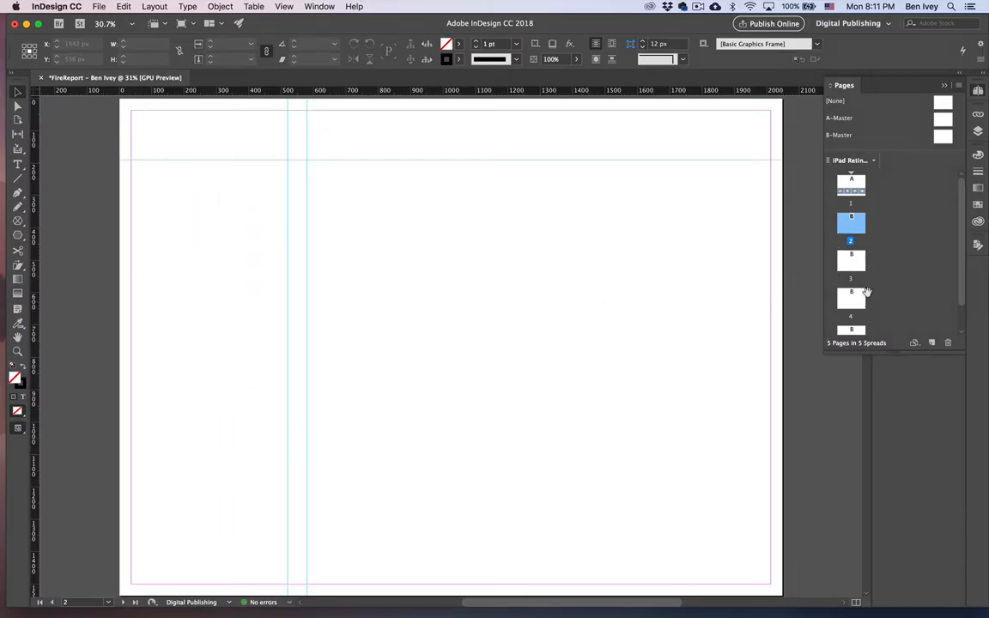
pyautogui.scroll(-3, 866, 292)
pyautogui.scroll(3, 866, 292)
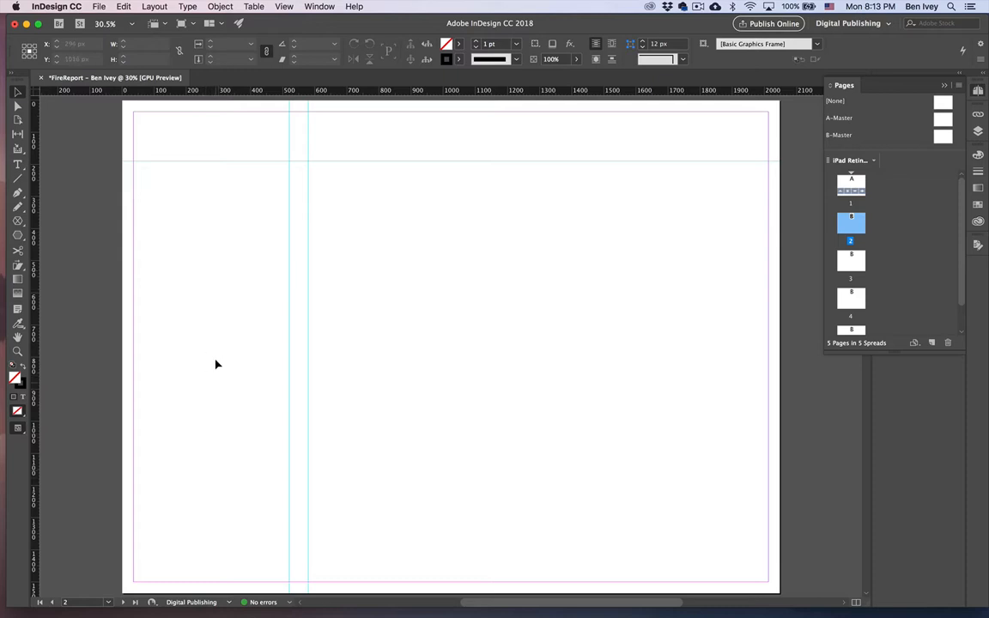
# Draw a text frame about 520 by 180 px on page 2, spanning from the page's left edge to the first vertical guide, below the horizontal guide.
pyautogui.click(17, 164)
pyautogui.scroll(2, 106, 195)
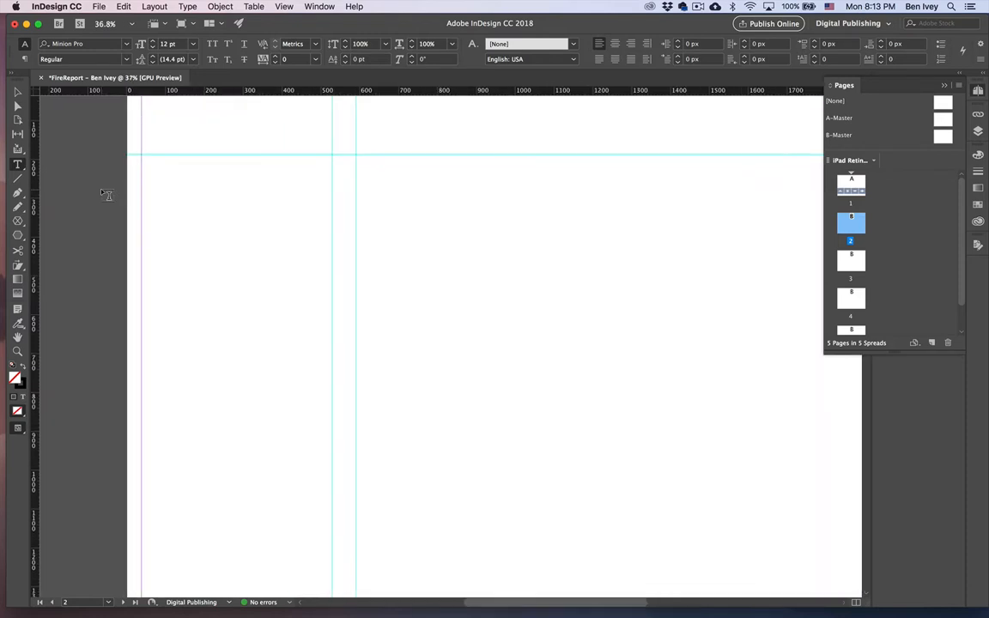
pyautogui.moveTo(130, 187); pyautogui.dragTo(339, 257)
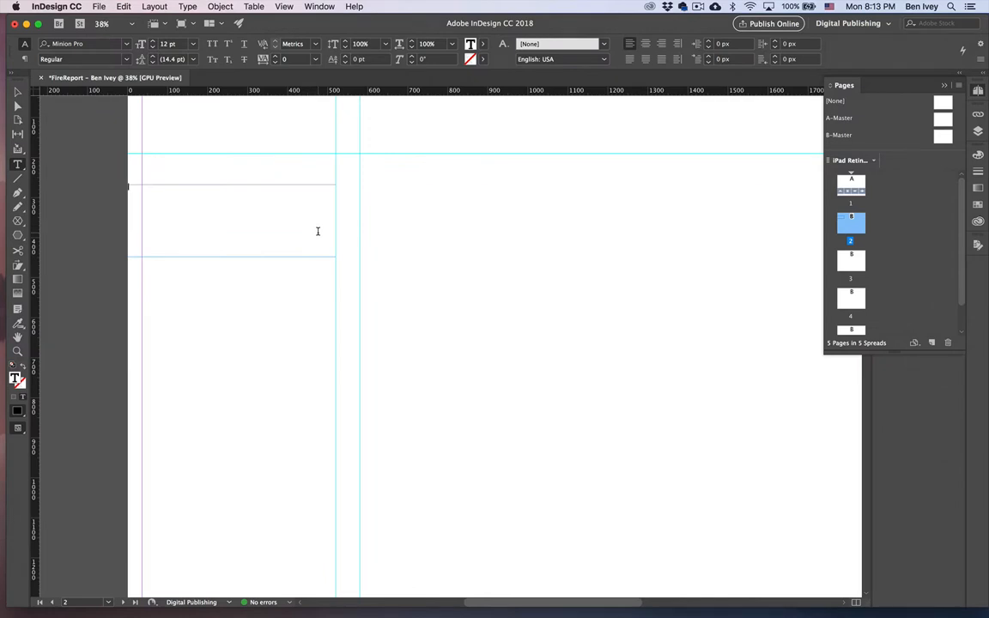
# Fill the new text frame with the placeholder text "sdf;lakdsjf" and enlarge it to 26 pt.
pyautogui.write('asdlfjsk')
pyautogui.press('super+a')
pyautogui.press('super+shift+period')
pyautogui.press('super+shift+period')
pyautogui.press('super+shift+period')
pyautogui.press('super+shift+period')
pyautogui.press('super+shift+period')
pyautogui.press('super+shift+period')
pyautogui.press('super+shift+period')
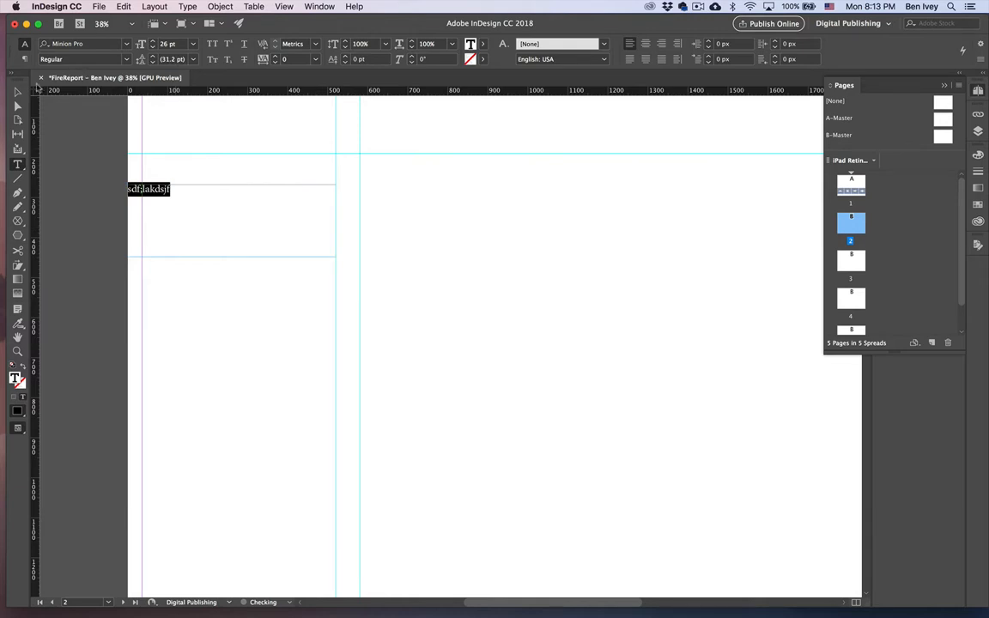
# Duplicate the placeholder text frame downward four times to form a vertical column of five frames with small gaps.
pyautogui.click(17, 91)
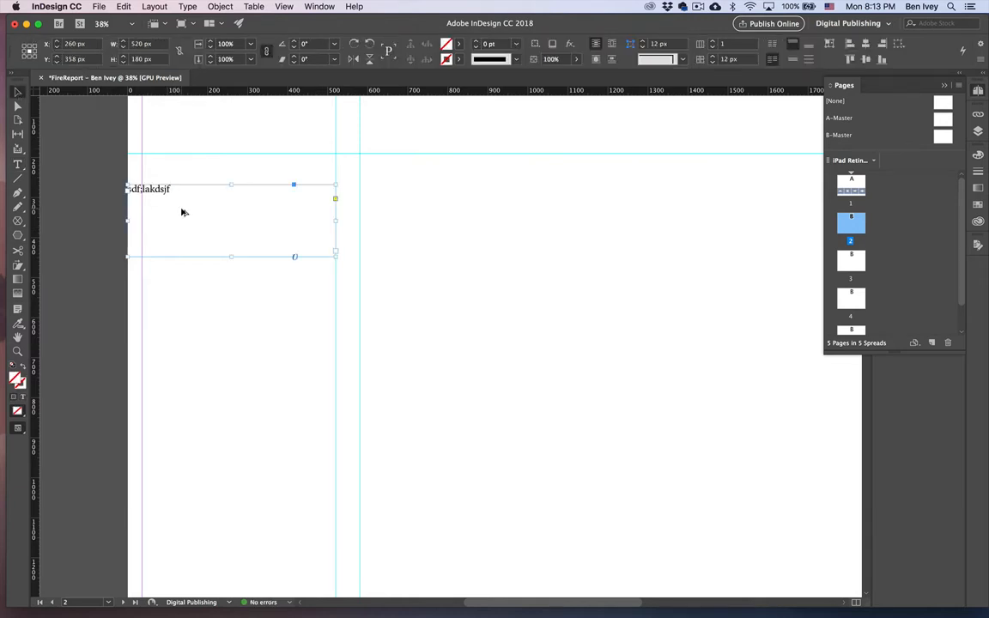
pyautogui.moveTo(182, 212); pyautogui.dragTo(188, 341)
pyautogui.scroll(-2, 186, 279)
pyautogui.scroll(-5, 188, 338)
pyautogui.moveTo(189, 213); pyautogui.dragTo(190, 295)
pyautogui.scroll(-1, 190, 299)
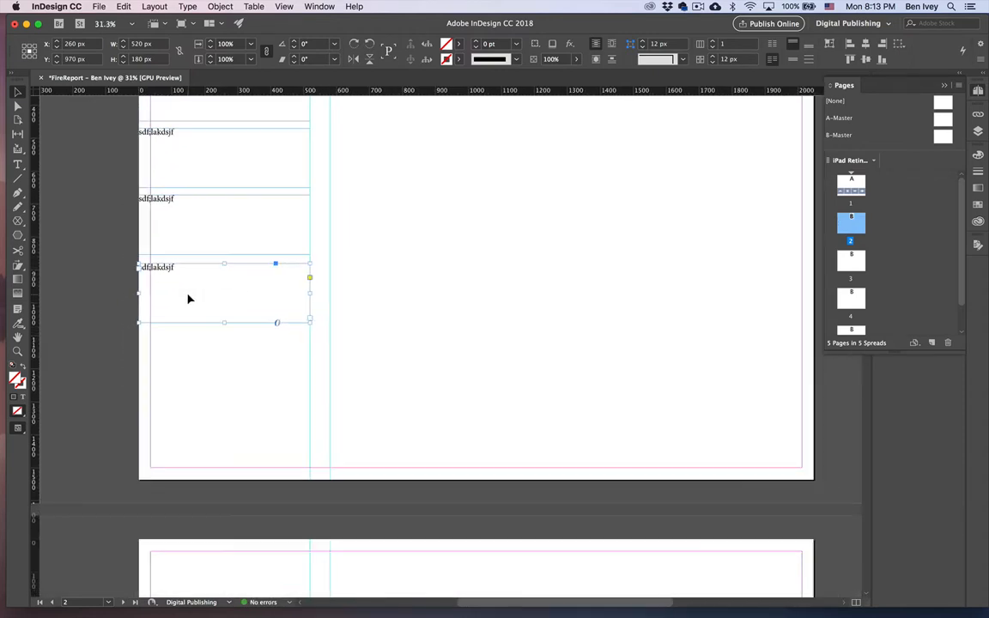
pyautogui.scroll(2, 190, 299)
pyautogui.moveTo(203, 382); pyautogui.dragTo(203, 433)
pyautogui.scroll(1, 205, 433)
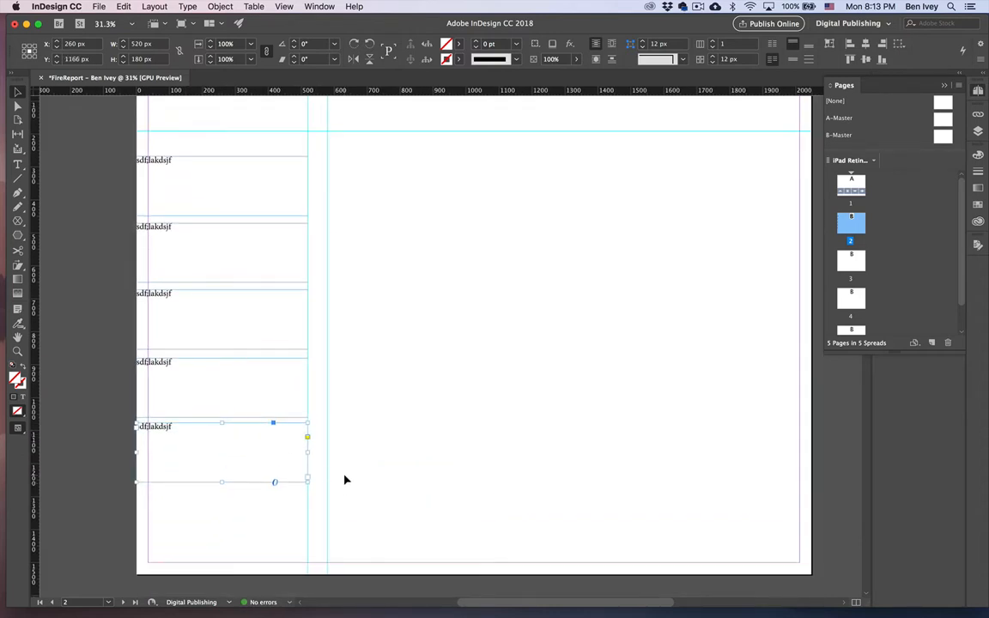
# Stretch the column of five frames to about 1014 px tall overall and distribute the frames evenly by their vertical centers.
pyautogui.moveTo(270, 507); pyautogui.dragTo(185, 185)
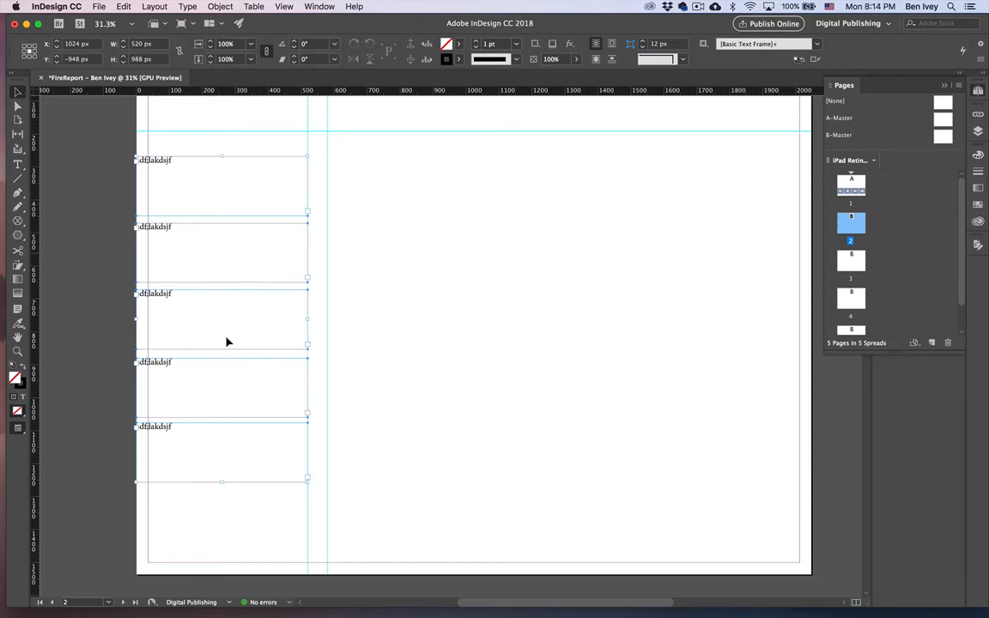
pyautogui.moveTo(223, 486); pyautogui.dragTo(223, 495)
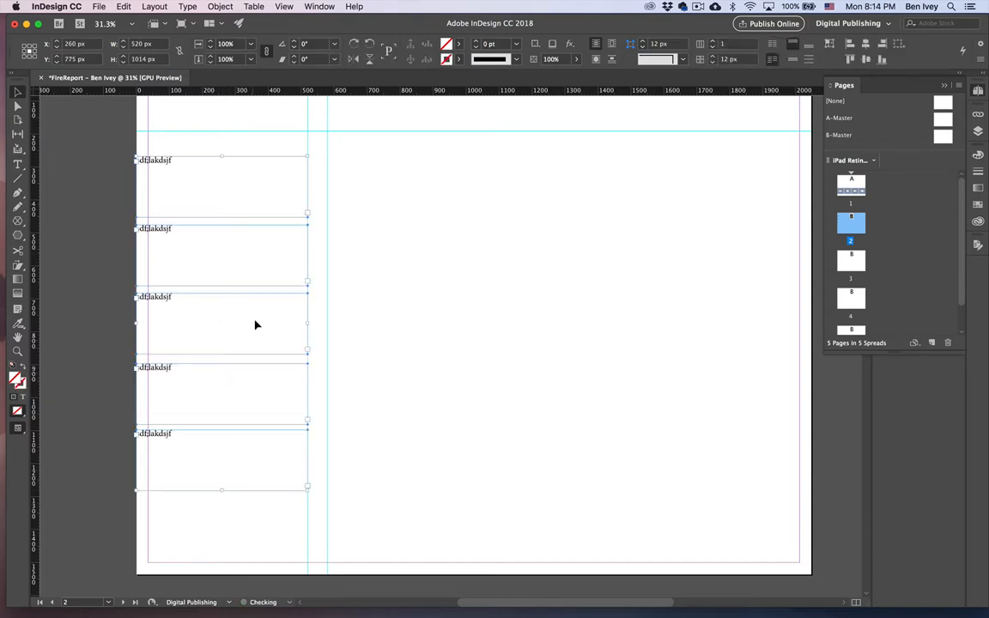
pyautogui.click(284, 6)
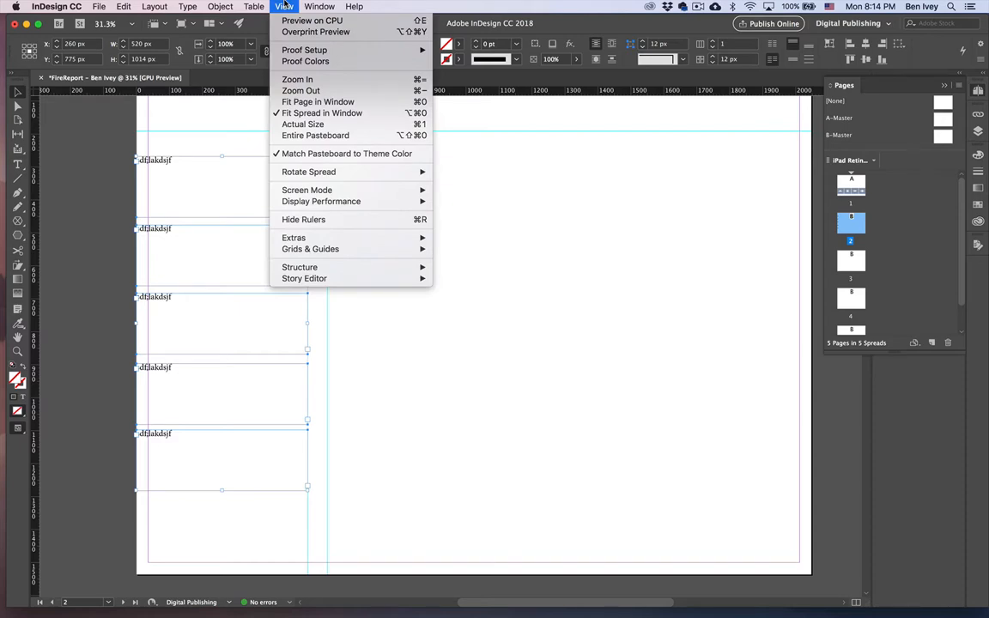
pyautogui.moveTo(318, 6)
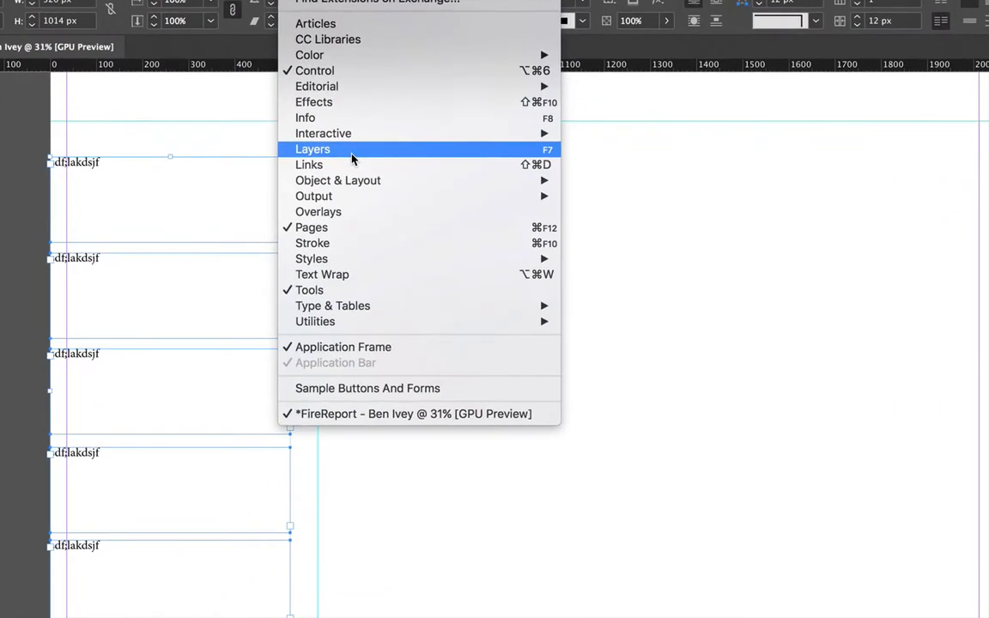
pyautogui.moveTo(352, 175)
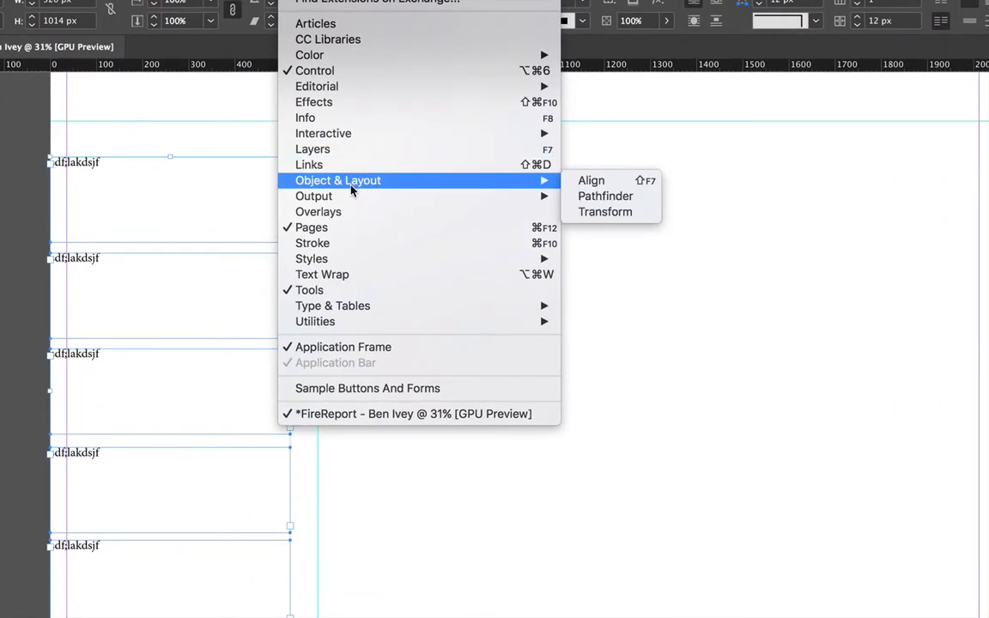
pyautogui.click(616, 182)
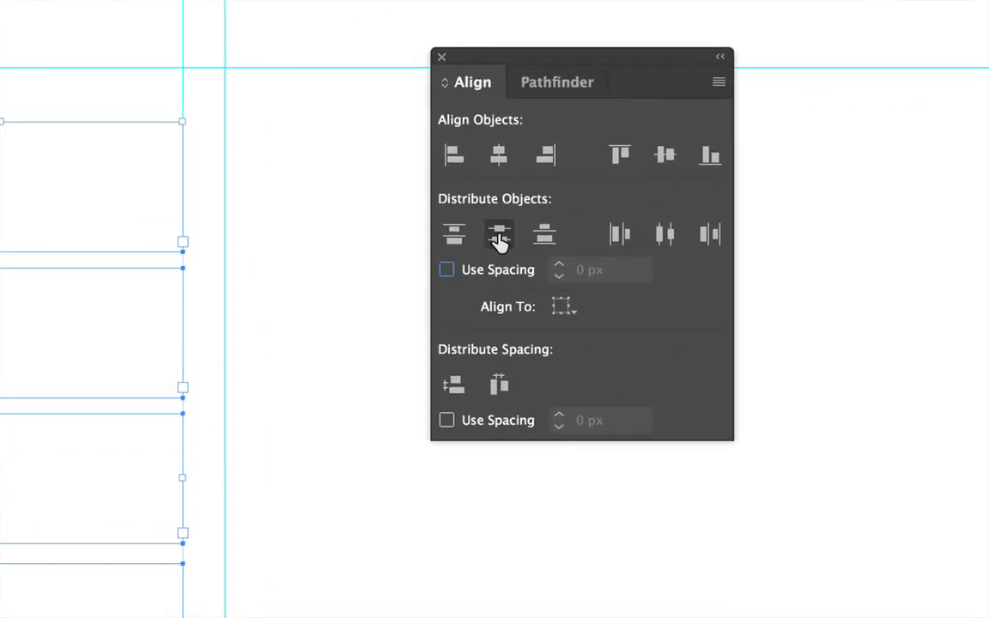
pyautogui.click(498, 239)
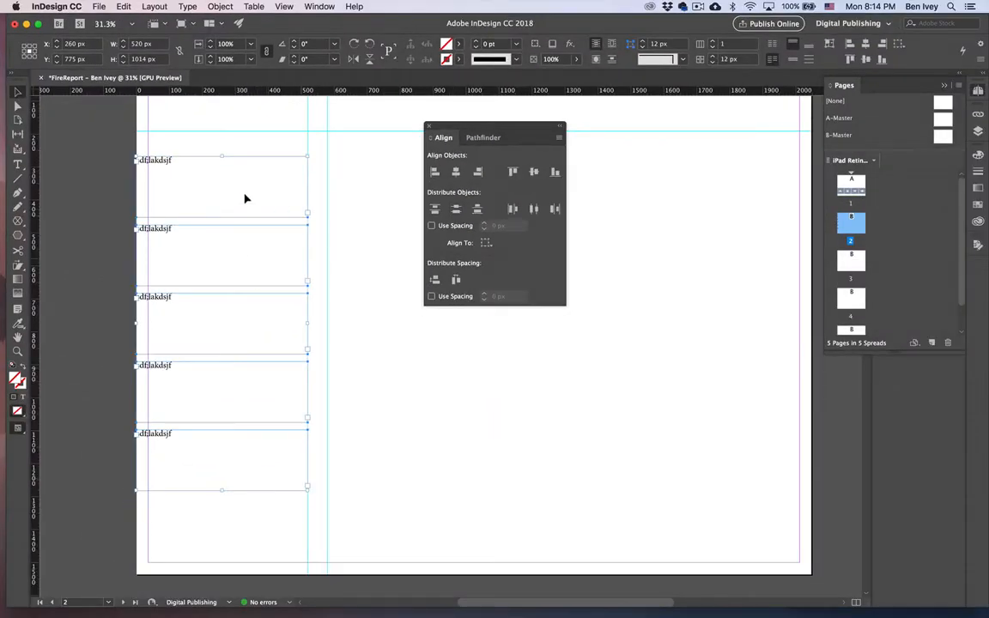
pyautogui.click(430, 127)
pyautogui.click(397, 280)
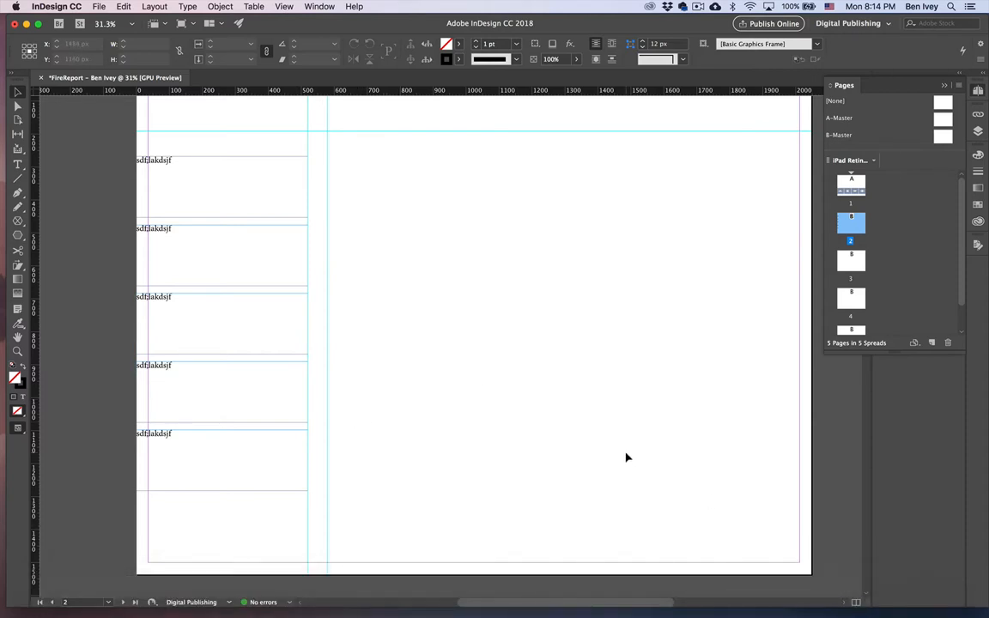
# Replace the placeholder text in the first two frames with "Causes of Fatal Fires" and "Fires between 2008-2018".
pyautogui.click(17, 162)
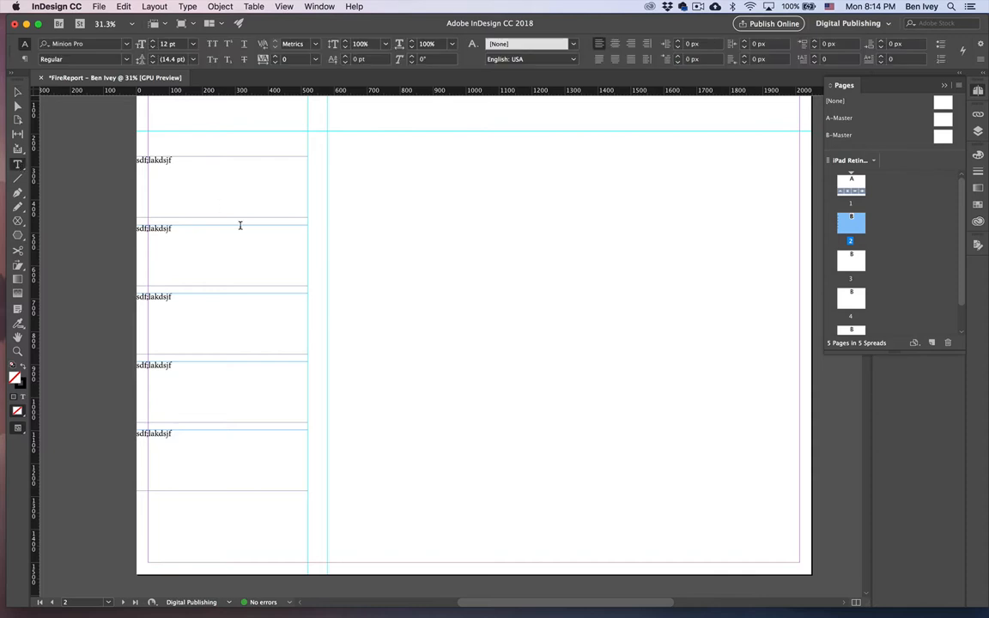
pyautogui.scroll(5, 188, 168)
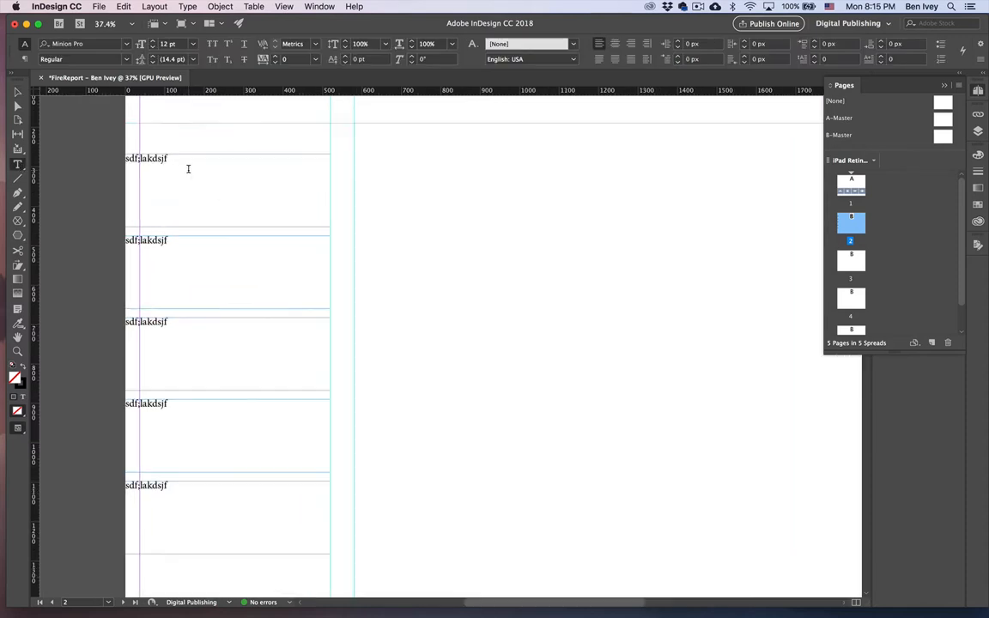
pyautogui.click(168, 159)
pyautogui.tripleClick(153, 155)
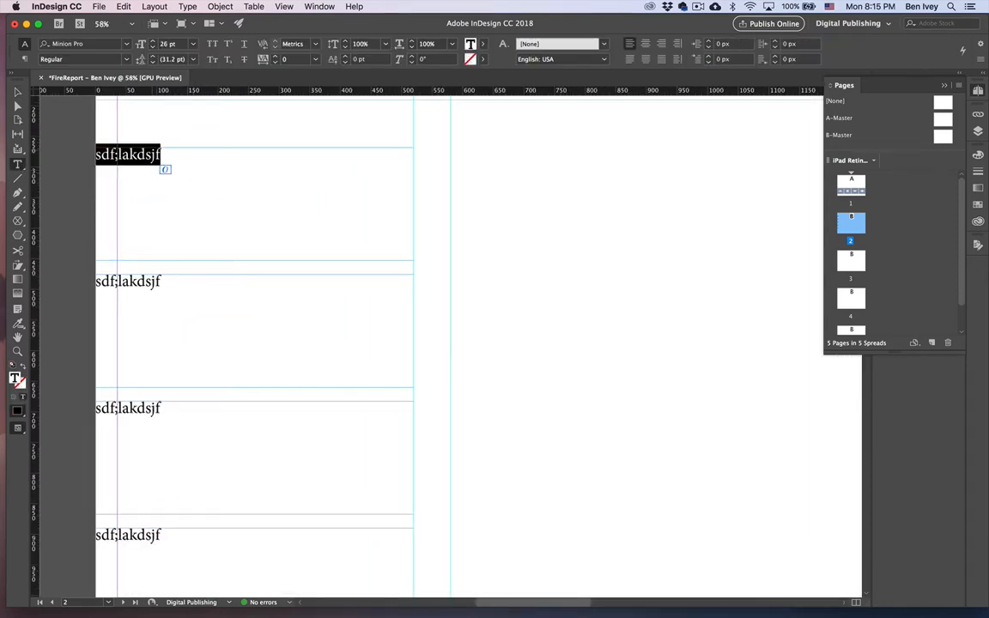
pyautogui.write('Causes of Fatal Fires')
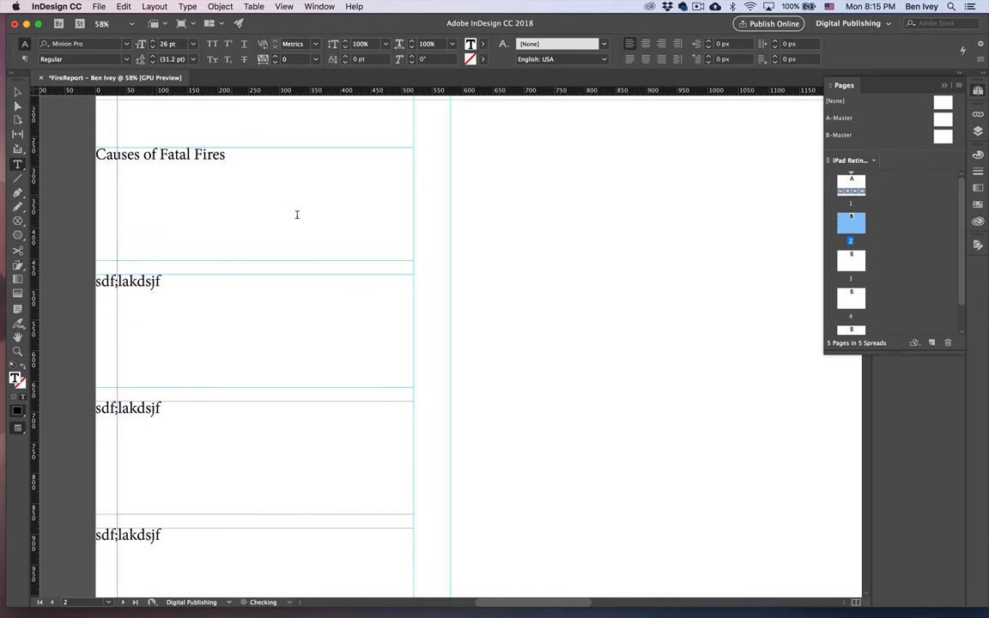
pyautogui.tripleClick(112, 283)
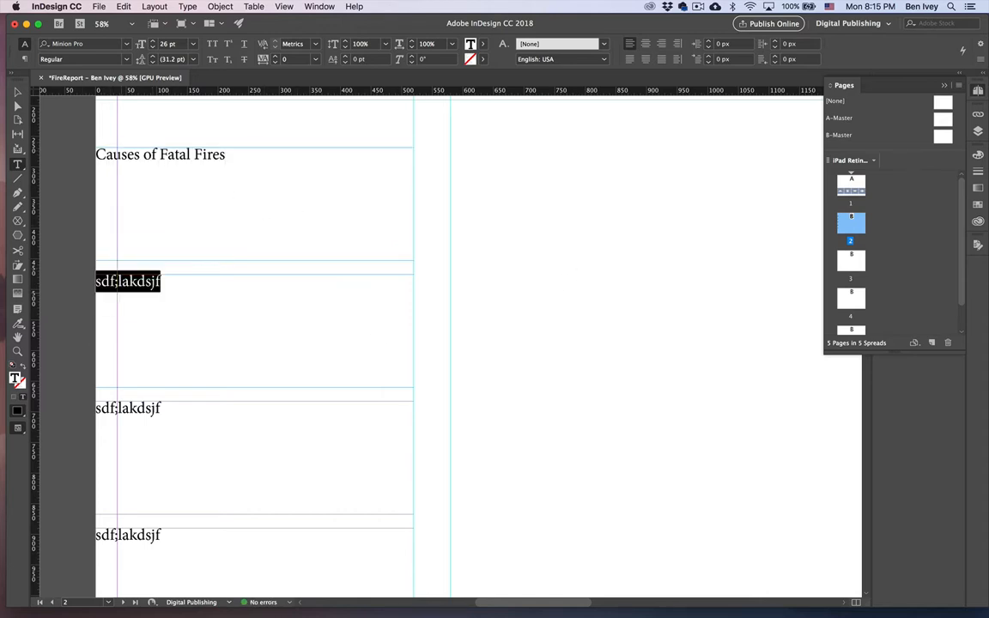
pyautogui.write('Fires between 2008-2018')
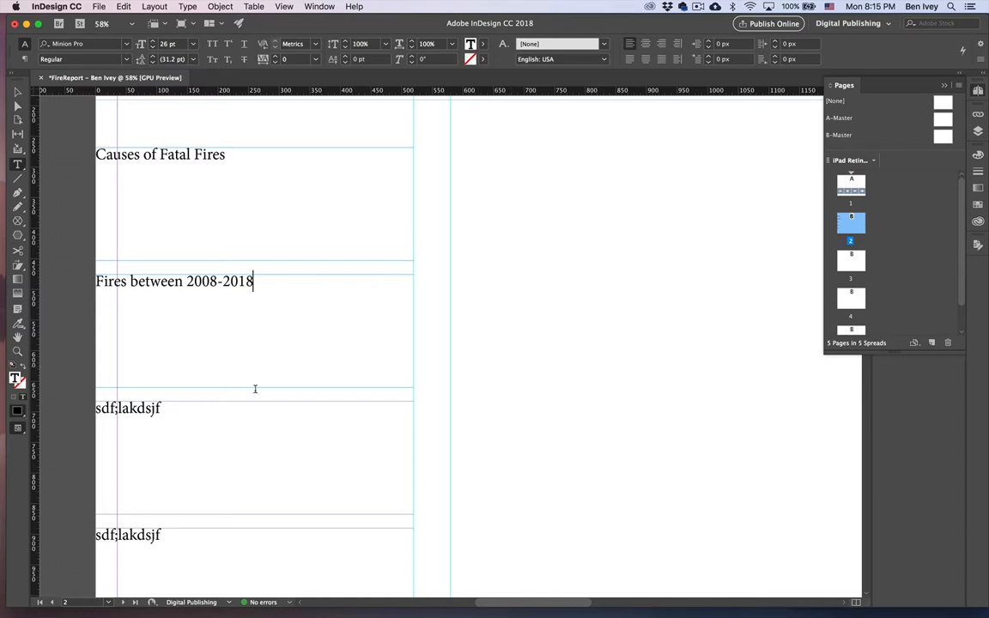
# Replace the placeholder text in the third and fourth frames with "Fatalities by Time of Day" and "Fatal Campus Fires by Month".
pyautogui.scroll(-1, 153, 422)
pyautogui.tripleClick(152, 420)
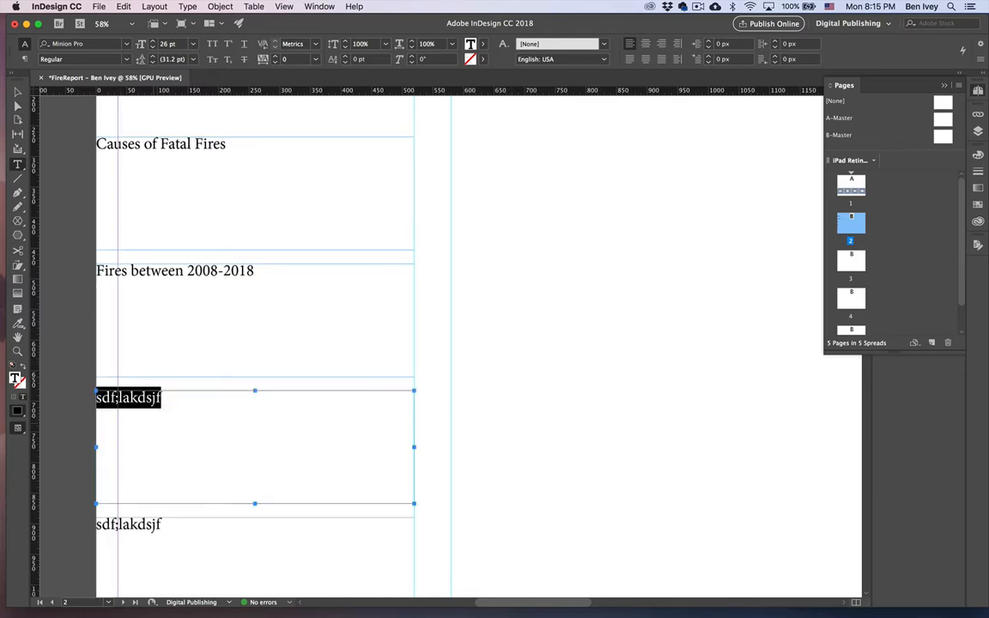
pyautogui.write('Fatalities by Time of Day')
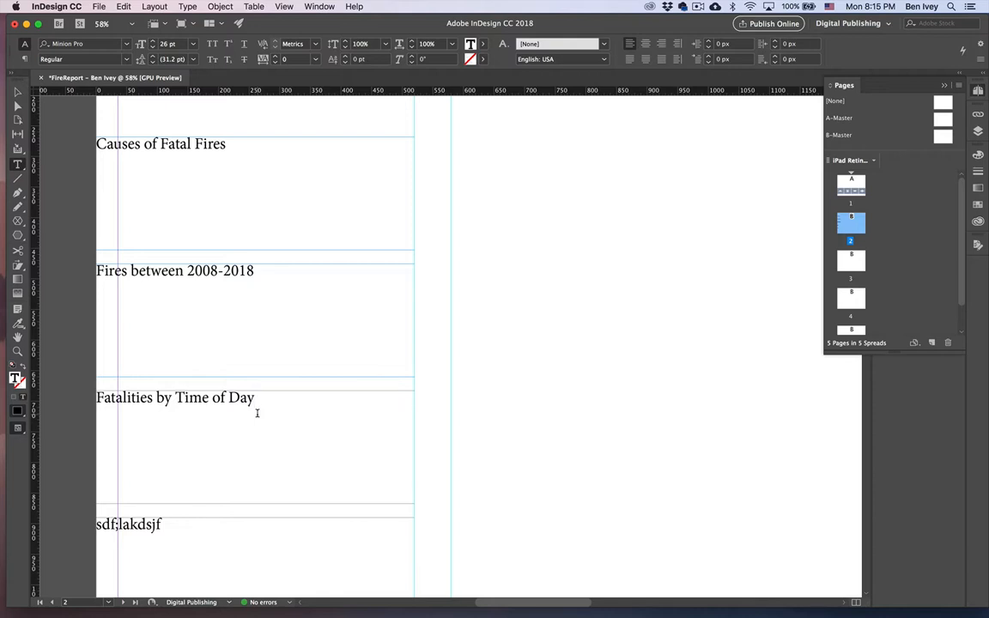
pyautogui.scroll(-5, 306, 335)
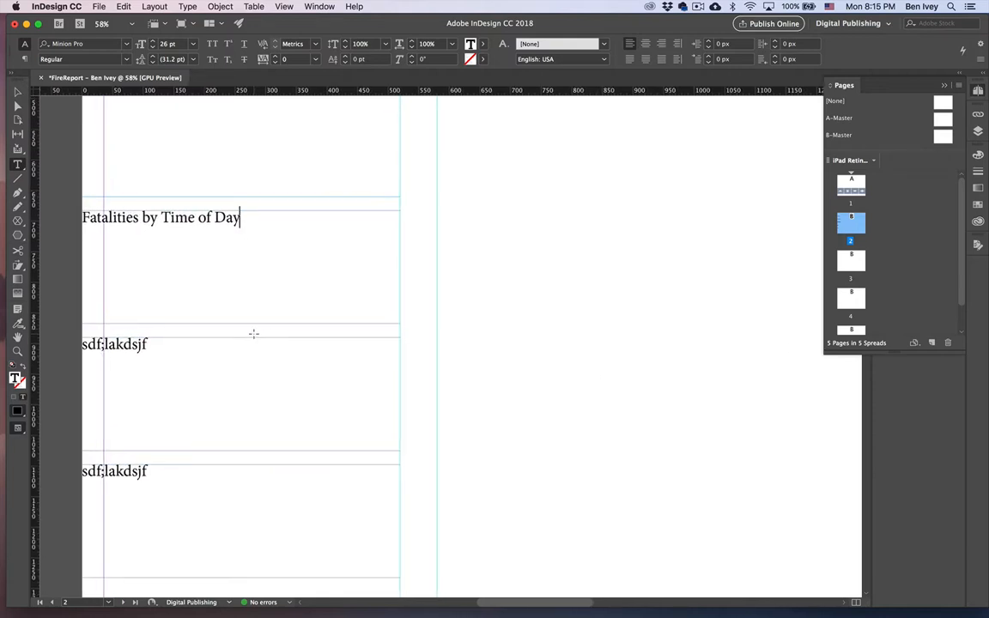
pyautogui.tripleClick(150, 355)
pyautogui.write('Fatal Campus Fires by Month')
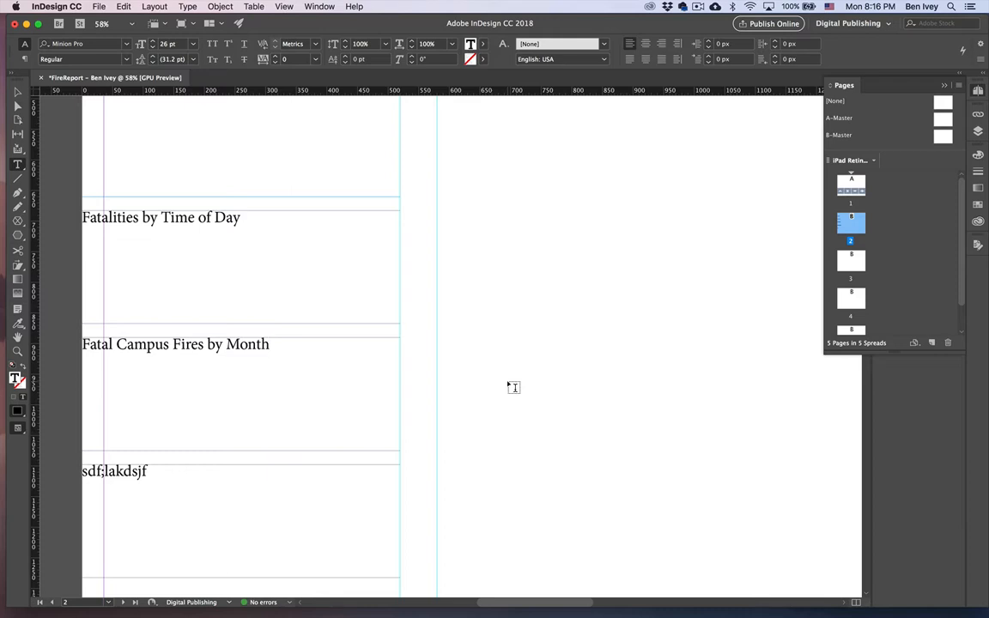
# Replace the placeholder text in the fifth frame with "Home".
pyautogui.scroll(-1, 404, 415)
pyautogui.tripleClick(145, 448)
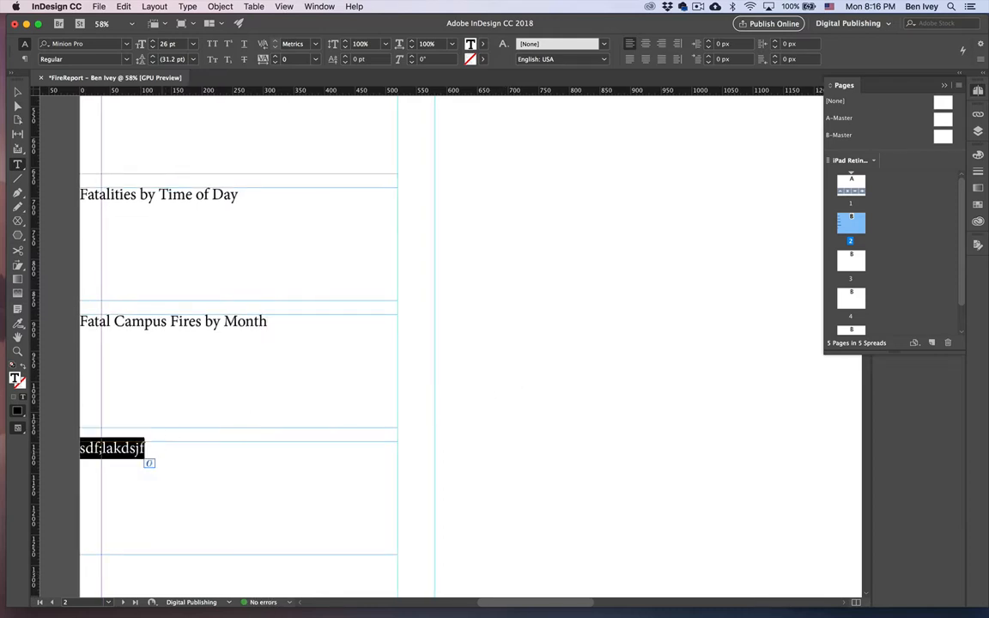
pyautogui.write('Home')
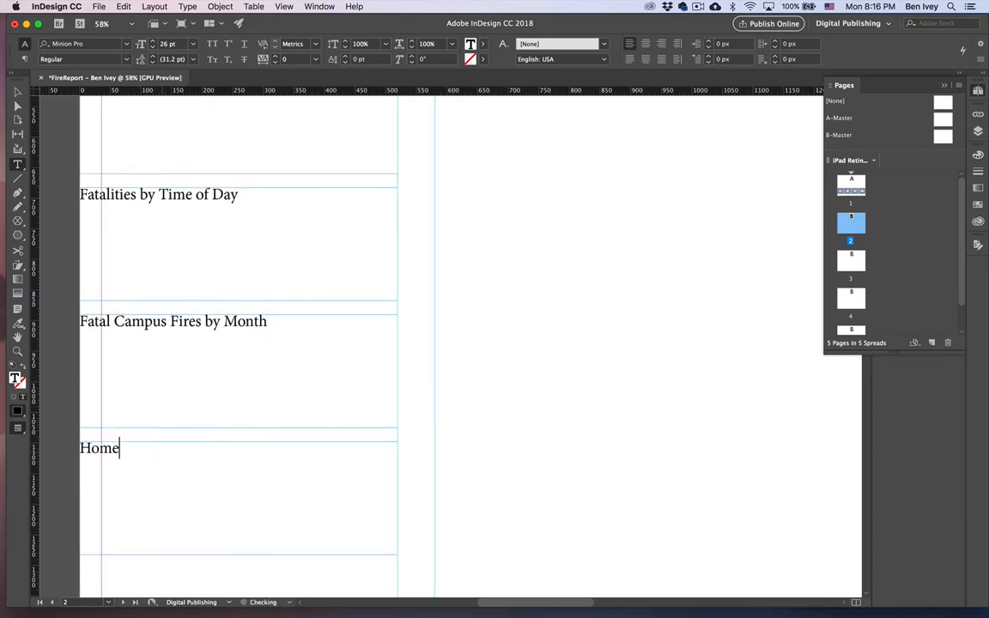
# Right-align the text in all five navigation frames.
pyautogui.scroll(-5, 177, 439)
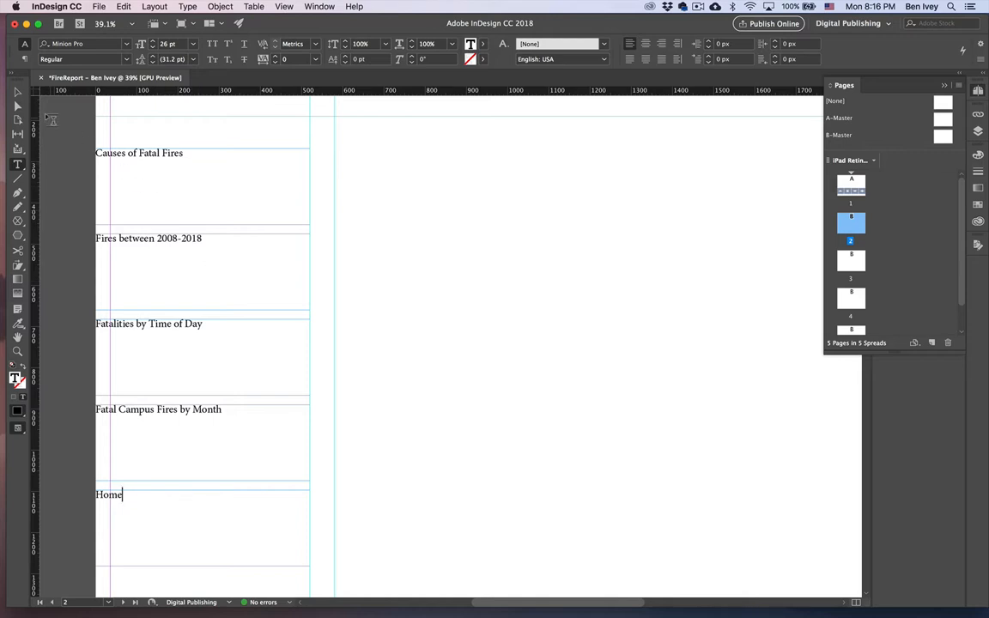
pyautogui.click(17, 92)
pyautogui.moveTo(324, 183); pyautogui.dragTo(225, 516)
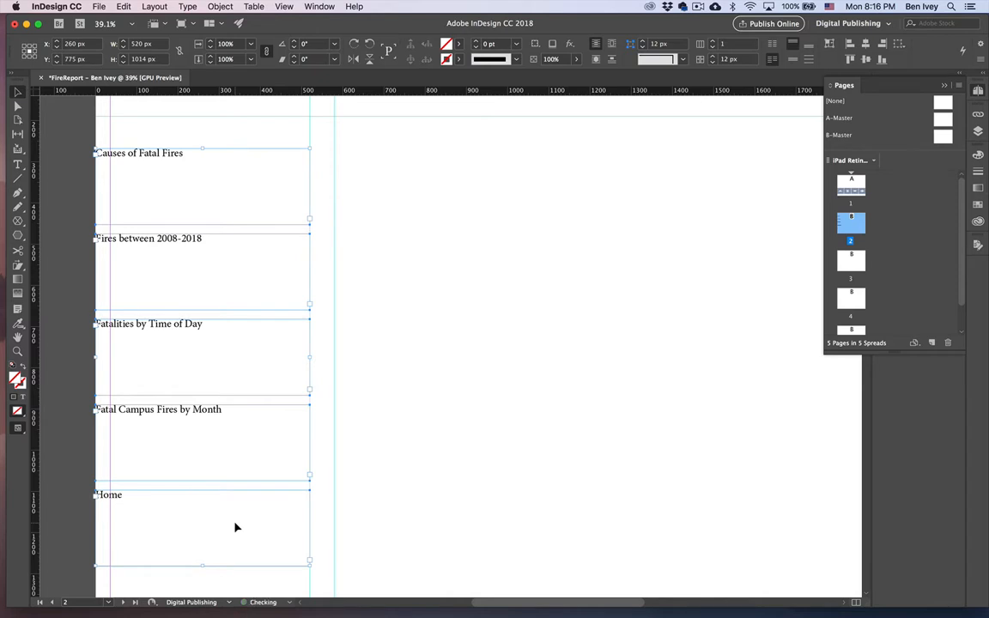
pyautogui.click(17, 163)
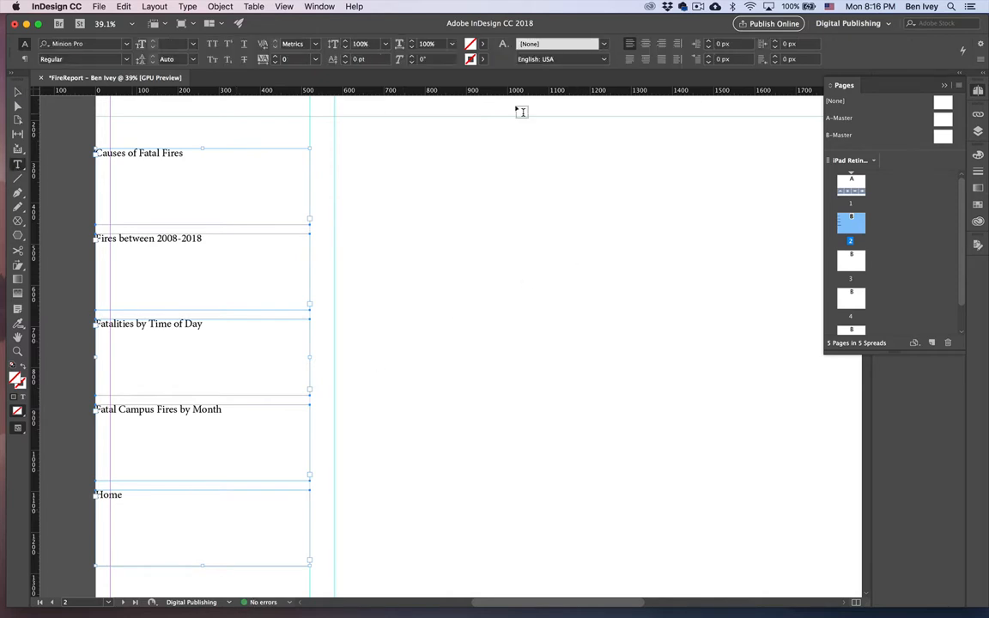
pyautogui.click(661, 44)
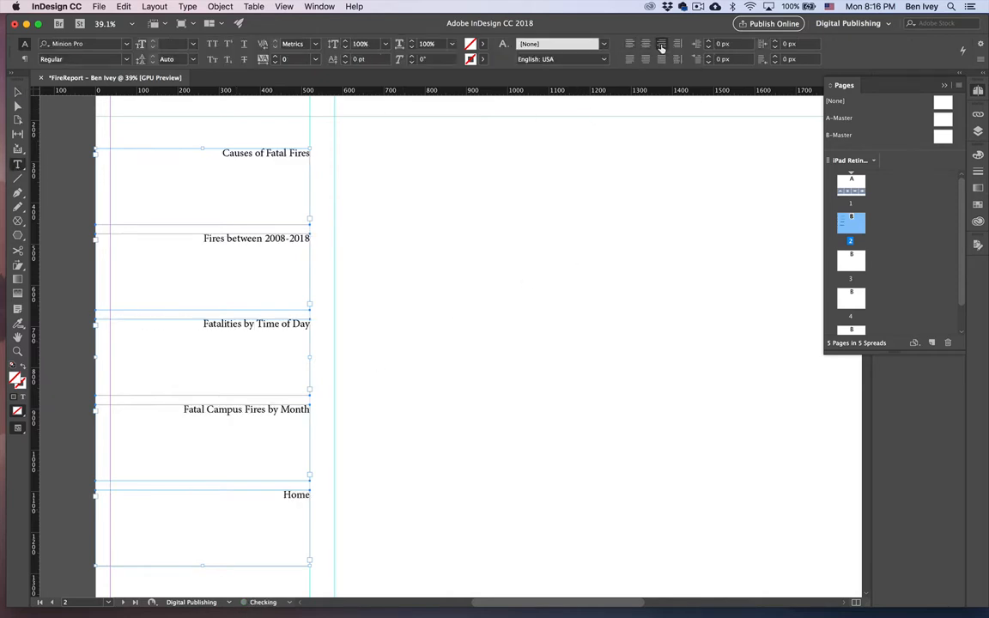
# Set the vertical justification of the five navigation frames to Center in the text frame options.
pyautogui.click(220, 7)
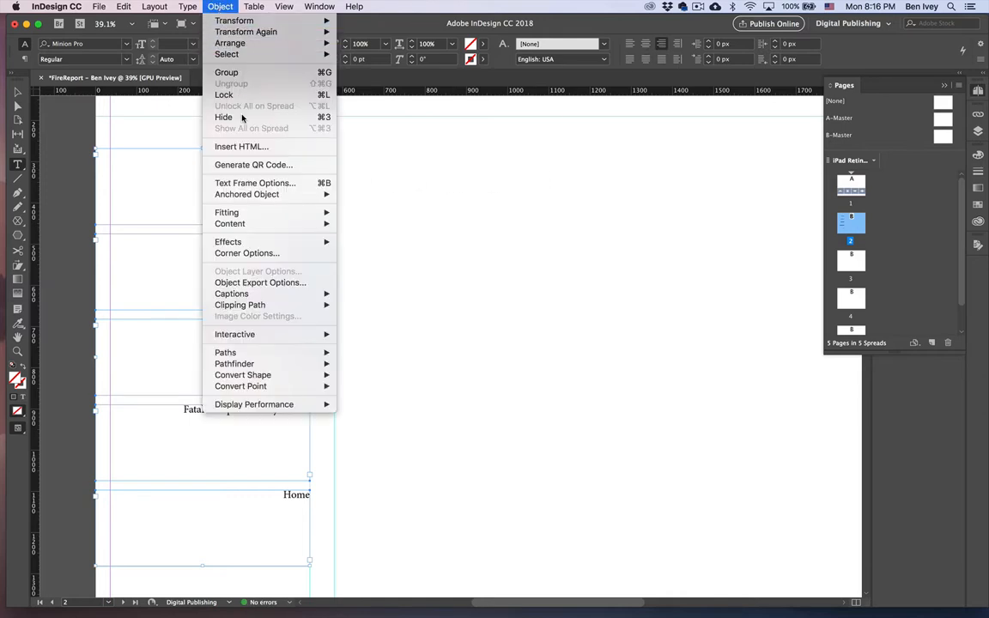
pyautogui.click(252, 183)
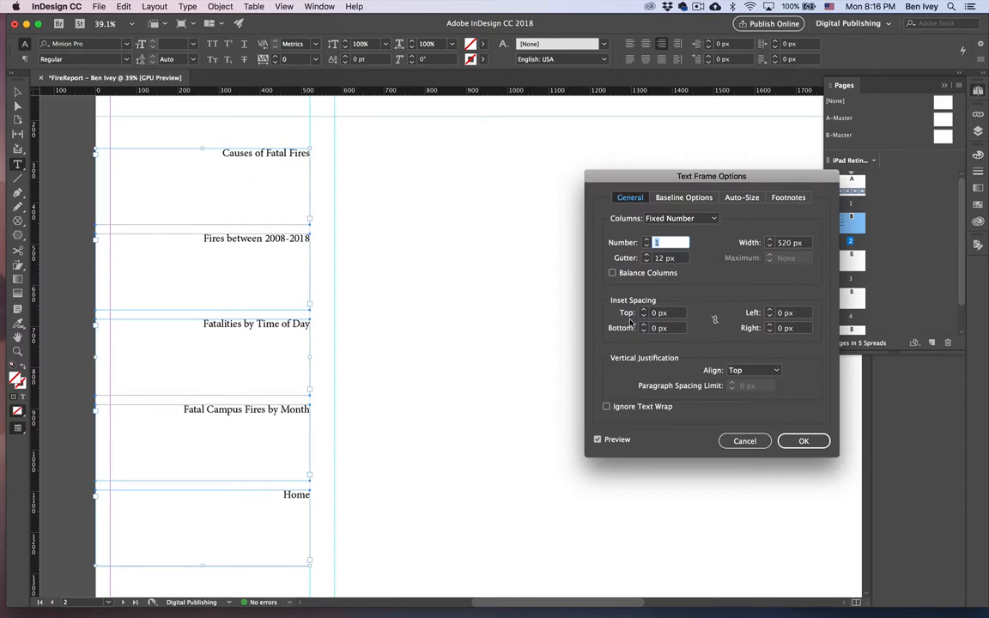
pyautogui.moveTo(652, 183); pyautogui.dragTo(498, 182)
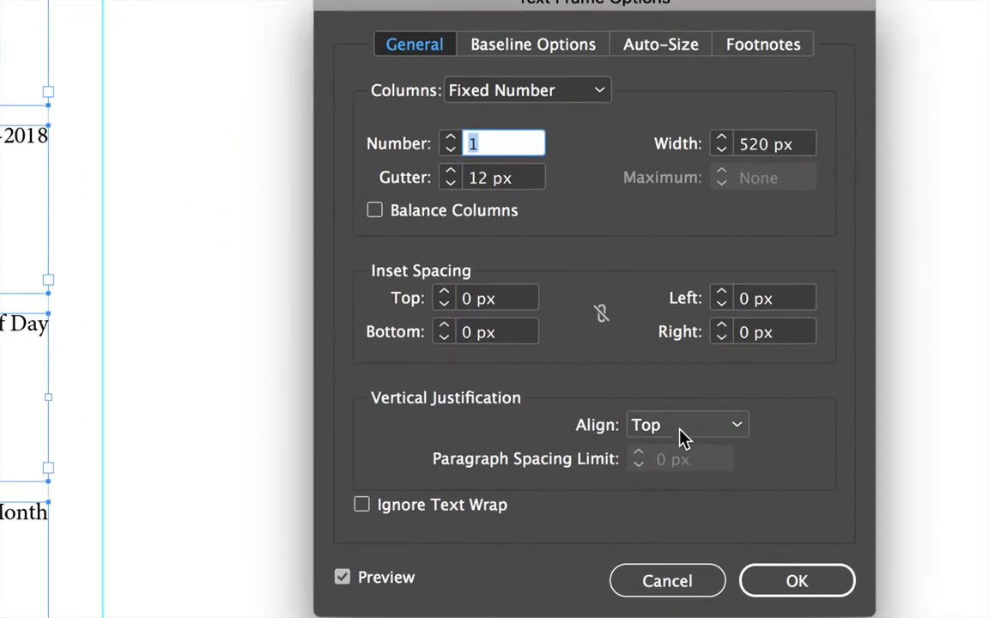
pyautogui.click(599, 371)
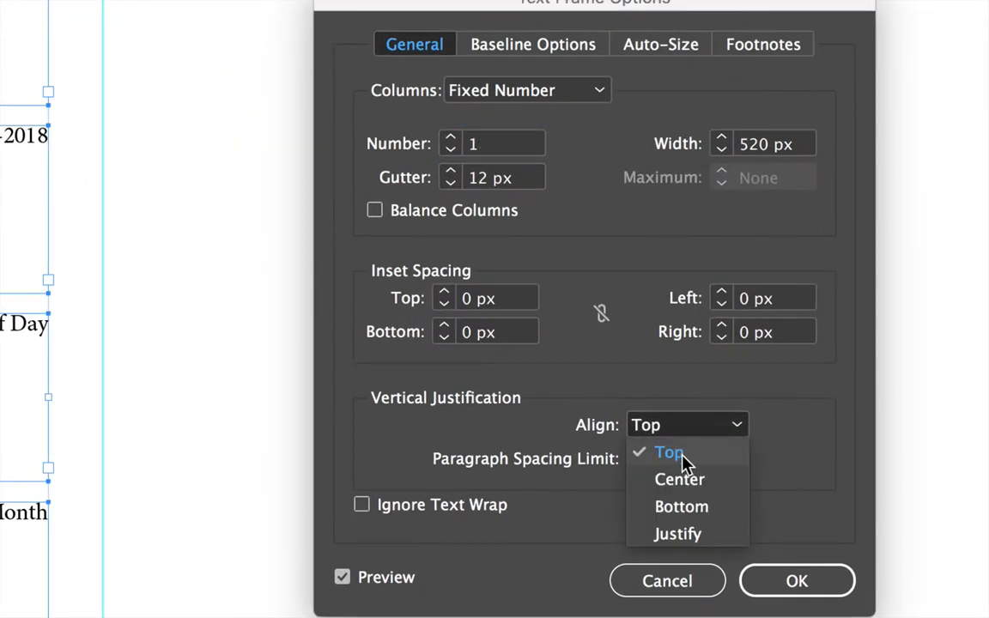
pyautogui.click(679, 479)
pyautogui.click(791, 581)
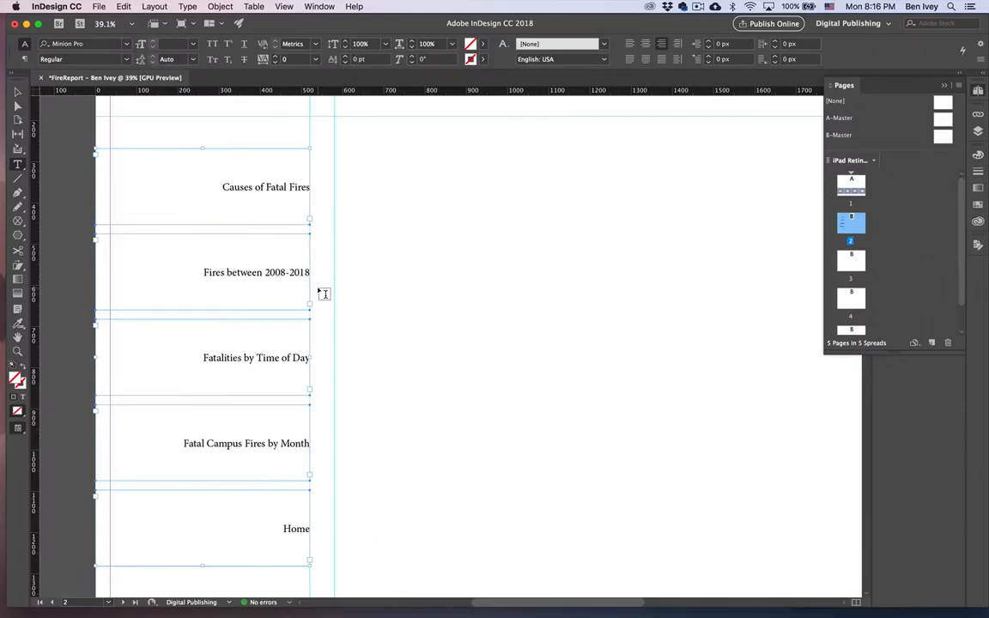
# Fill the five navigation frames with the Bright_Theme red R=226 G=18 B=49.
pyautogui.click(481, 43)
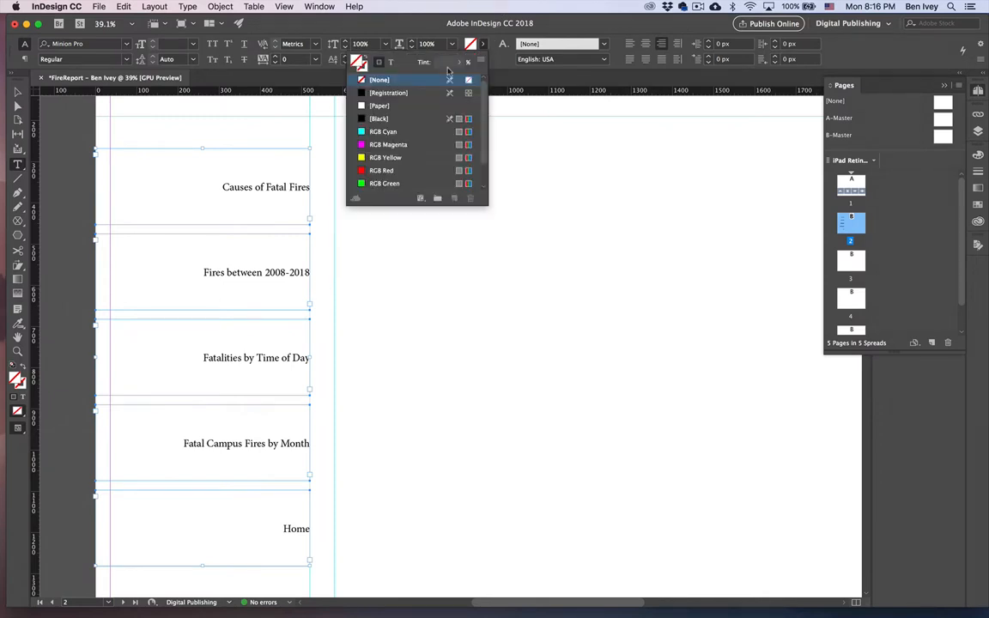
pyautogui.scroll(-4, 392, 134)
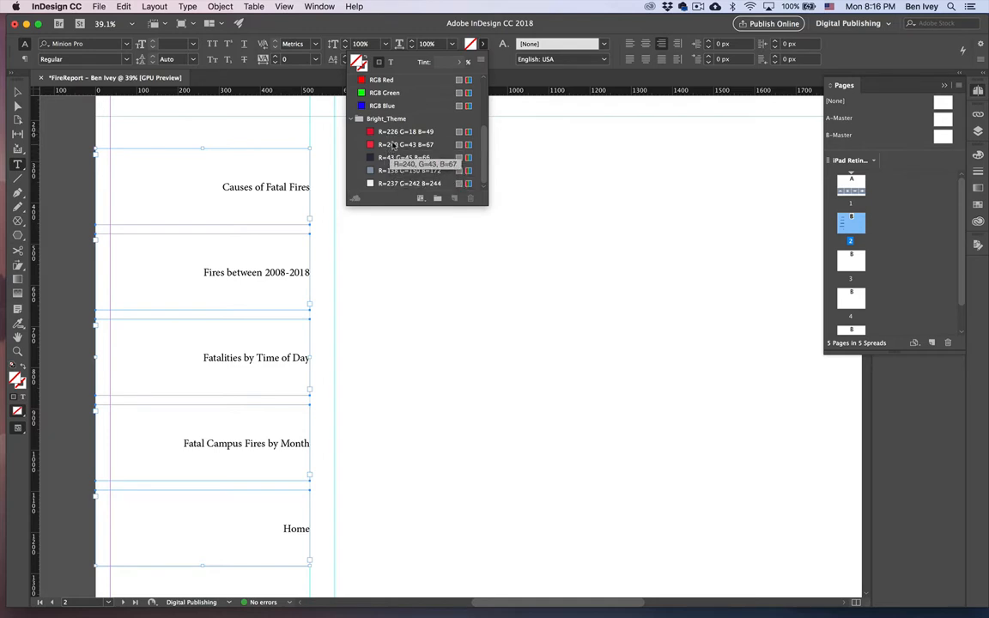
pyautogui.click(399, 132)
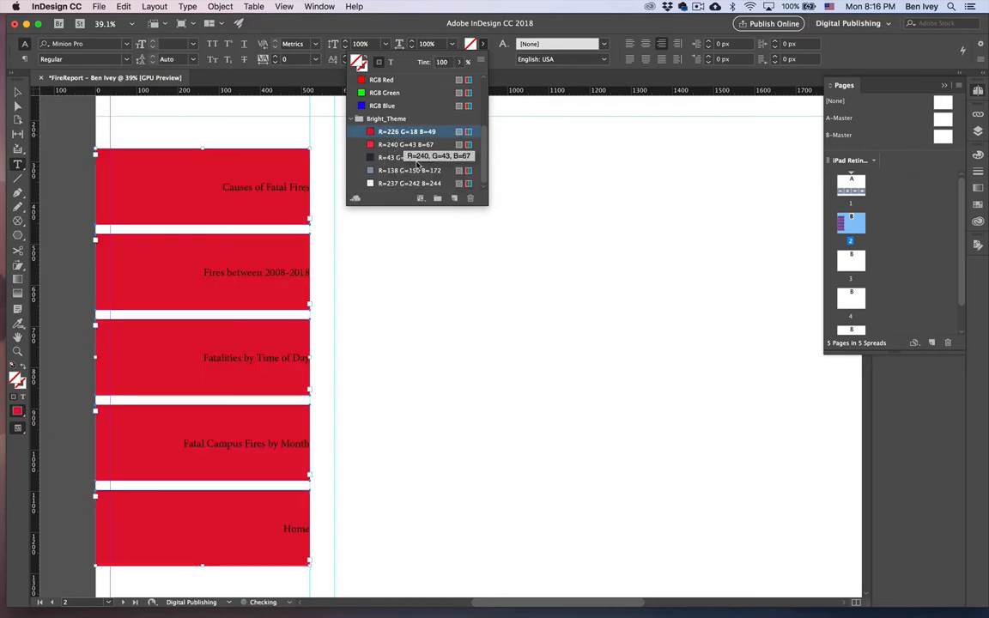
# Color the text of the five navigation frames [Paper] and set its font style to Bold.
pyautogui.click(390, 61)
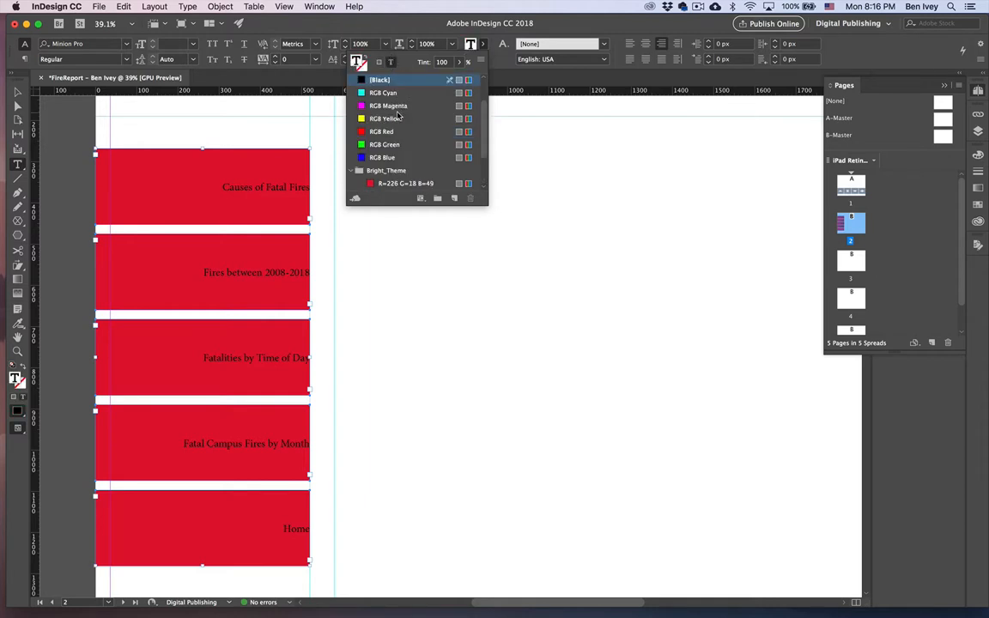
pyautogui.click(379, 105)
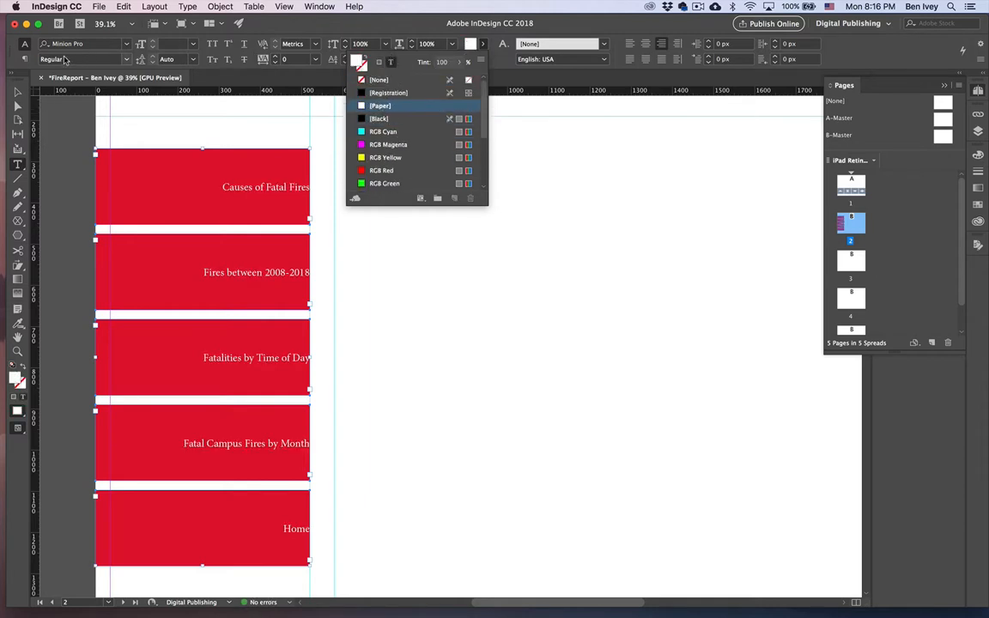
pyautogui.click(115, 58)
pyautogui.click(58, 96)
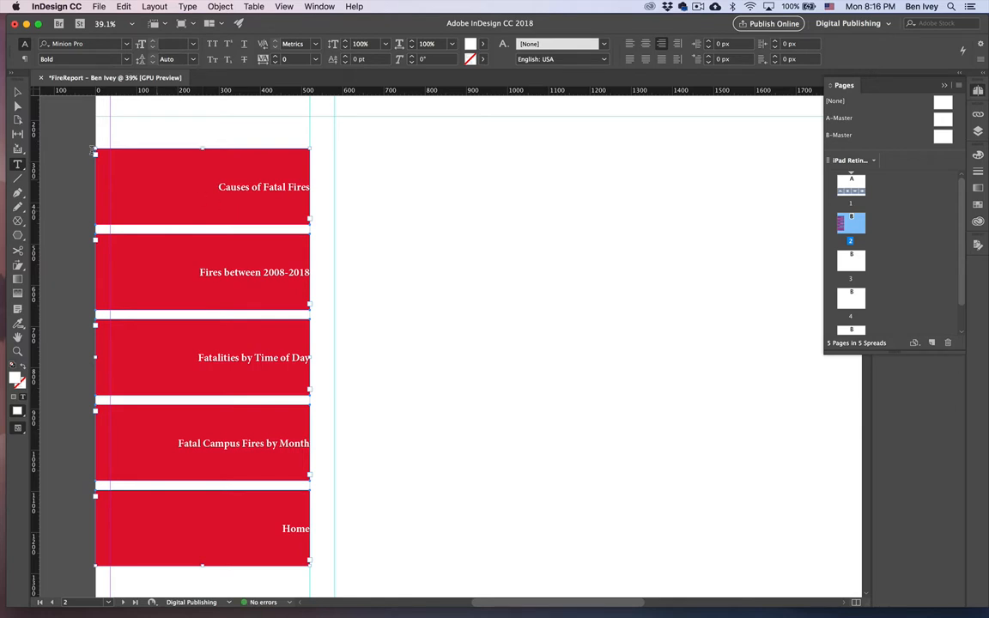
pyautogui.press('Escape')
pyautogui.click(327, 200)
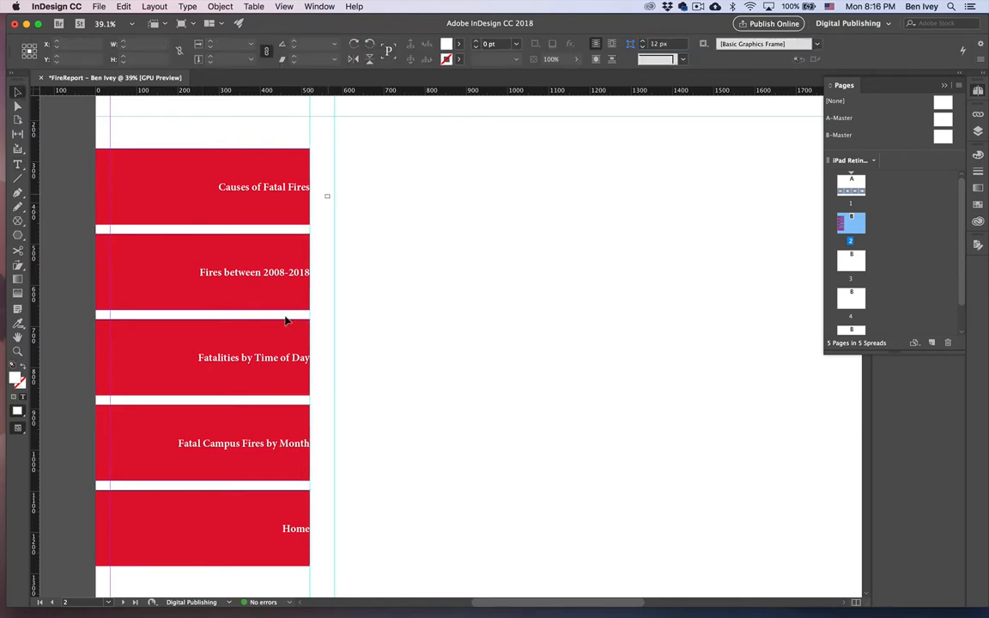
# Unlink the inset spacing of the five navigation frames and set only their right inset to 60 px.
pyautogui.moveTo(330, 194); pyautogui.dragTo(294, 530)
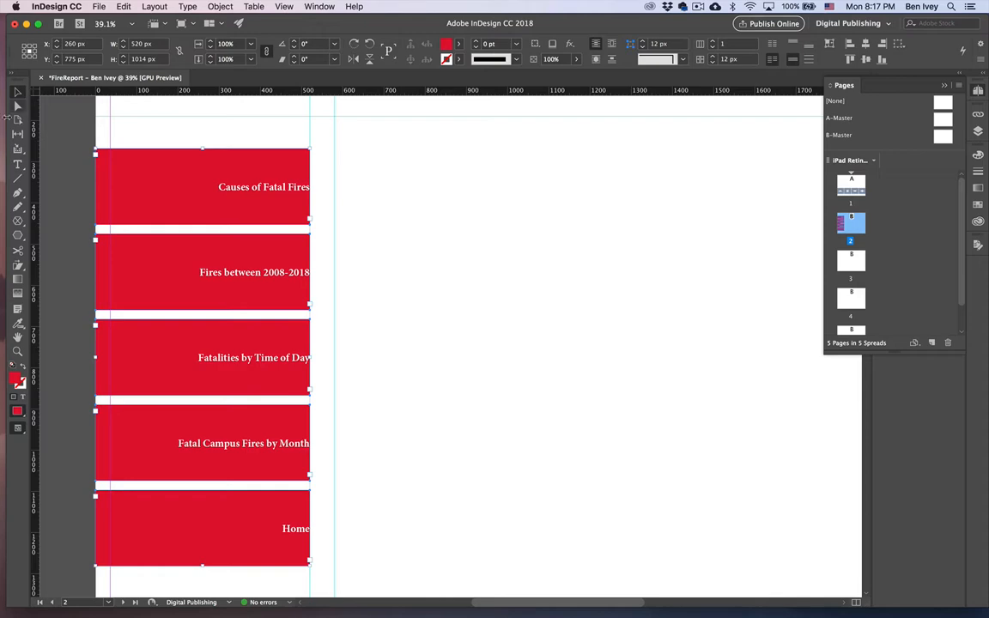
pyautogui.click(17, 161)
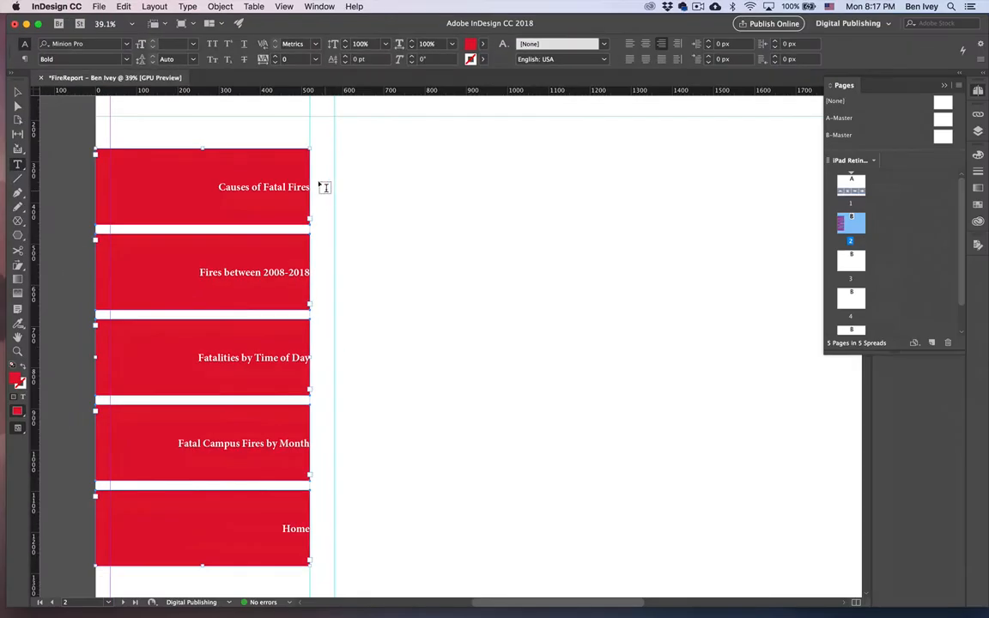
pyautogui.click(220, 6)
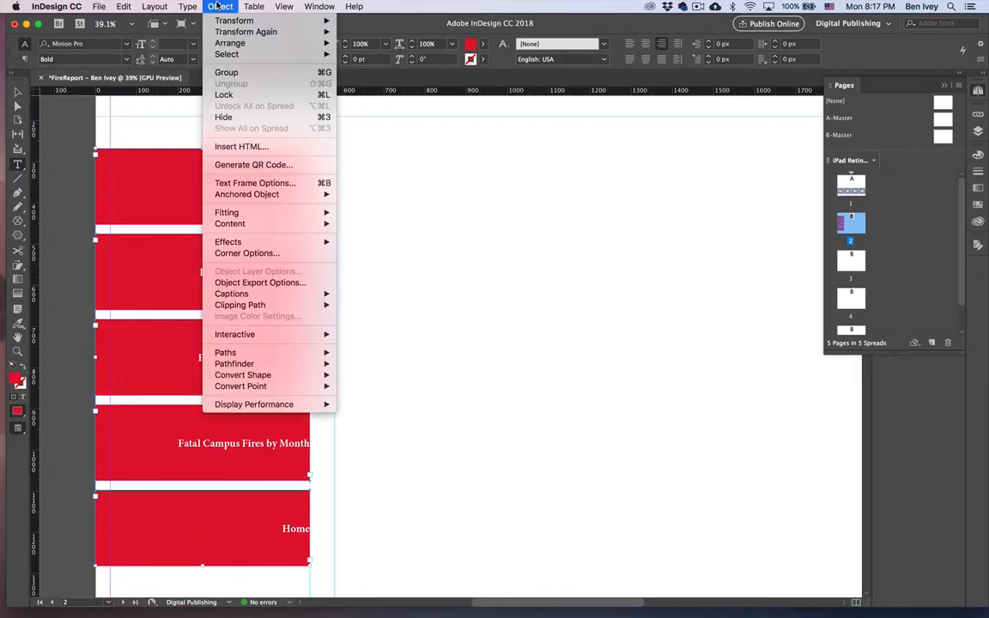
pyautogui.click(225, 183)
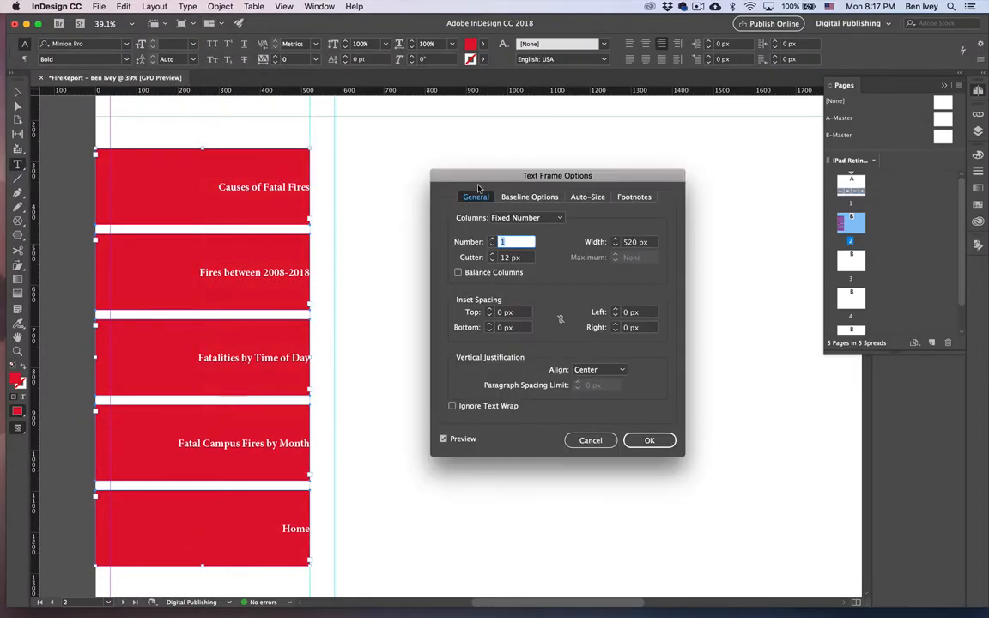
pyautogui.moveTo(432, 172); pyautogui.dragTo(324, 192)
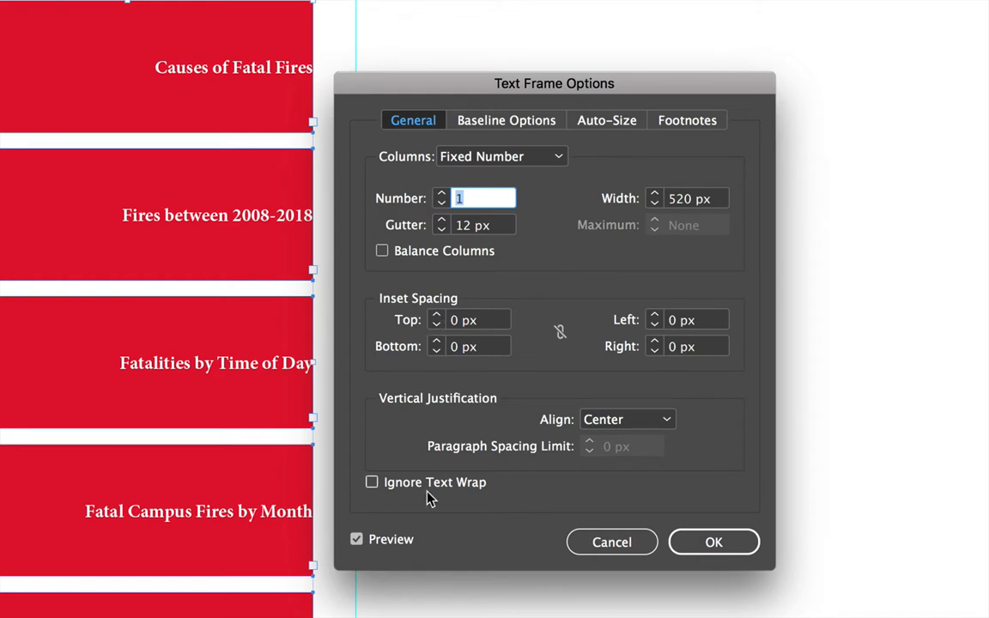
pyautogui.click(561, 331)
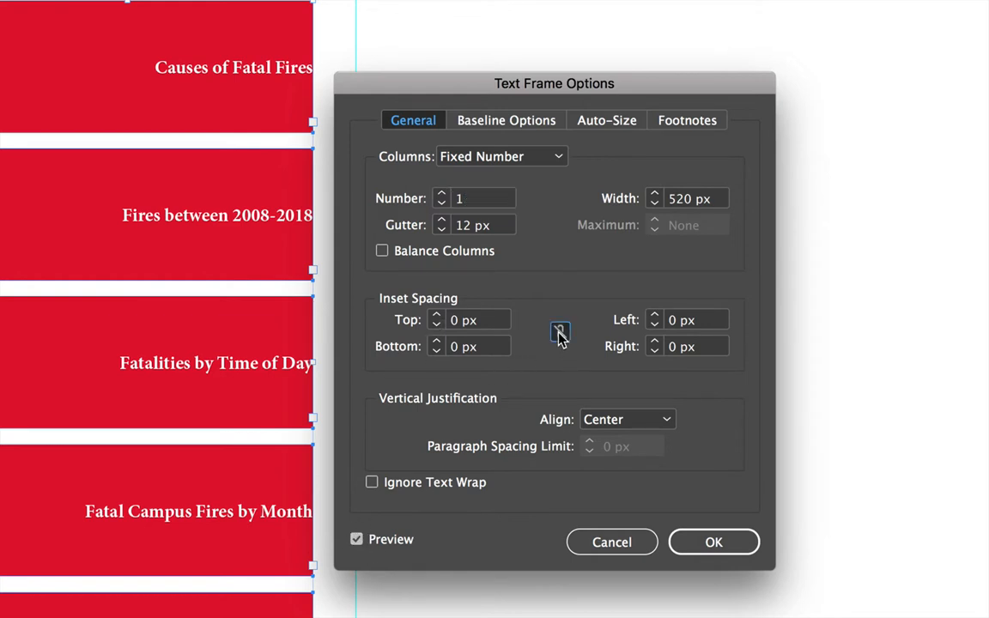
pyautogui.click(655, 342)
pyautogui.click(655, 342)
pyautogui.click(655, 343)
pyautogui.click(655, 342)
pyautogui.click(655, 342)
pyautogui.moveTo(655, 343); pyautogui.dragTo(655, 343)
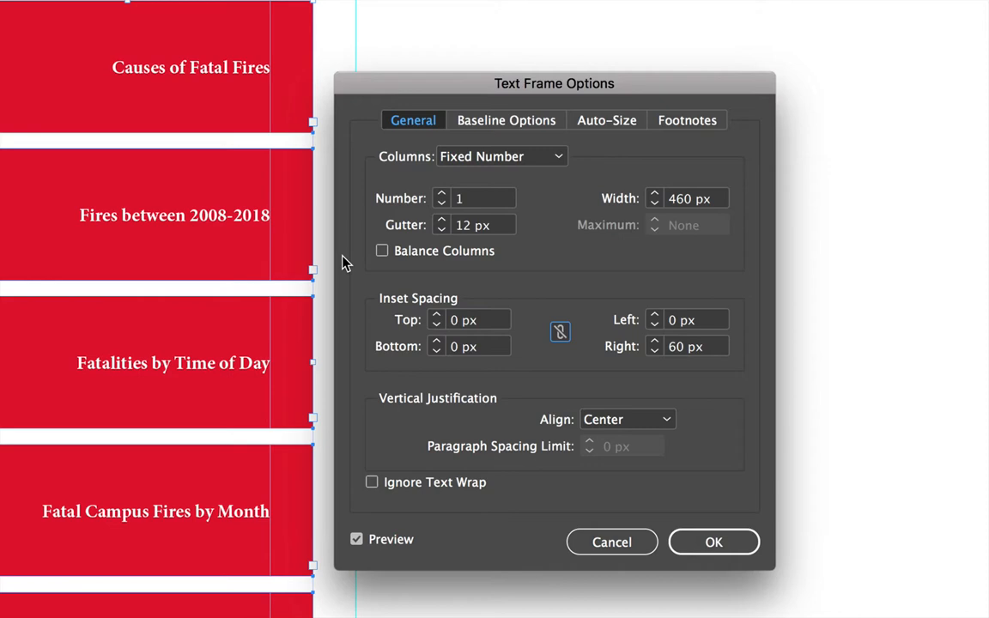
pyautogui.click(708, 546)
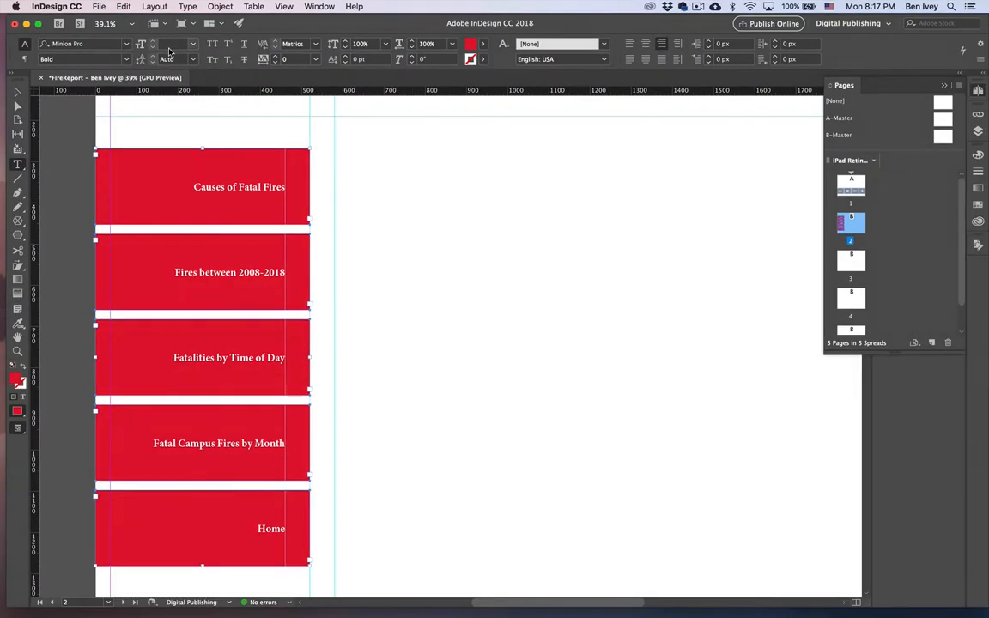
# Set the font size of the five navigation labels to 33 pt.
pyautogui.click(170, 46)
pyautogui.write('20')
pyautogui.press('Return')
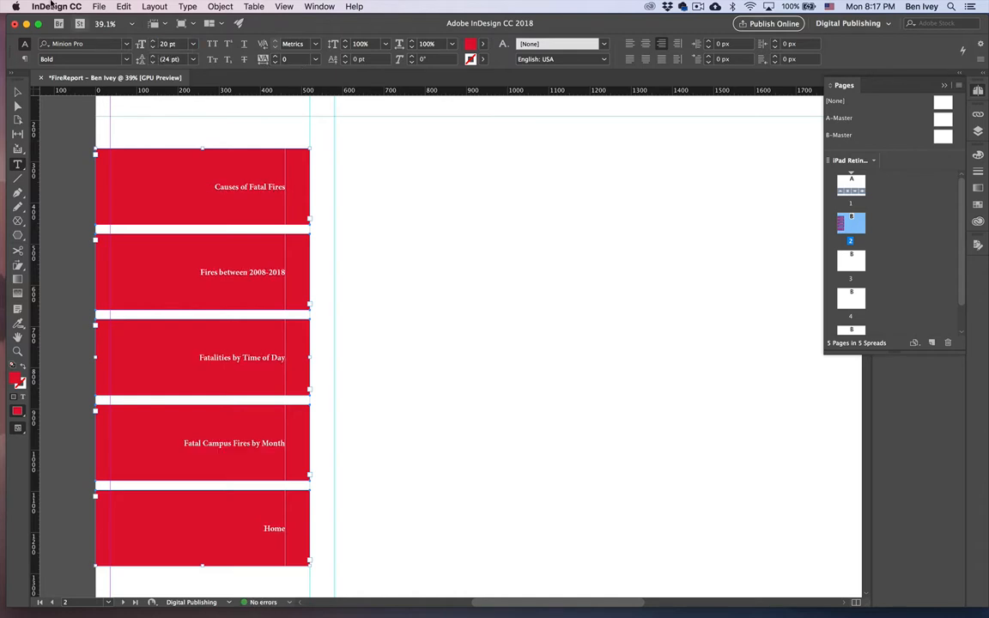
pyautogui.click(152, 43)
pyautogui.click(152, 43)
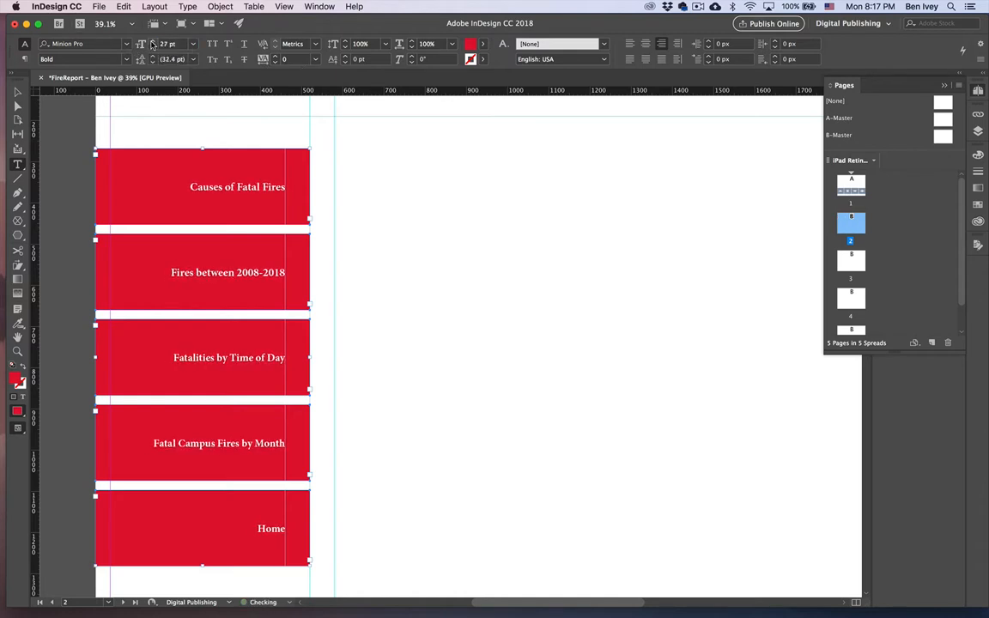
pyautogui.click(152, 43)
pyautogui.click(152, 43)
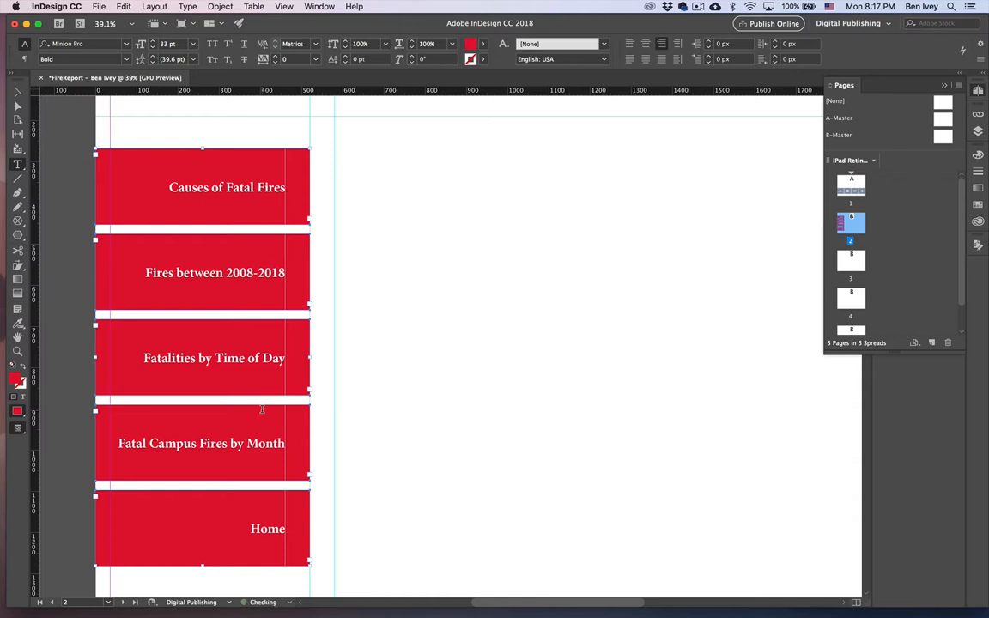
# Fill the "Home" frame with the dark Bright_Theme color R=43 G=45 B=66.
pyautogui.click(18, 92)
pyautogui.click(386, 530)
pyautogui.click(255, 552)
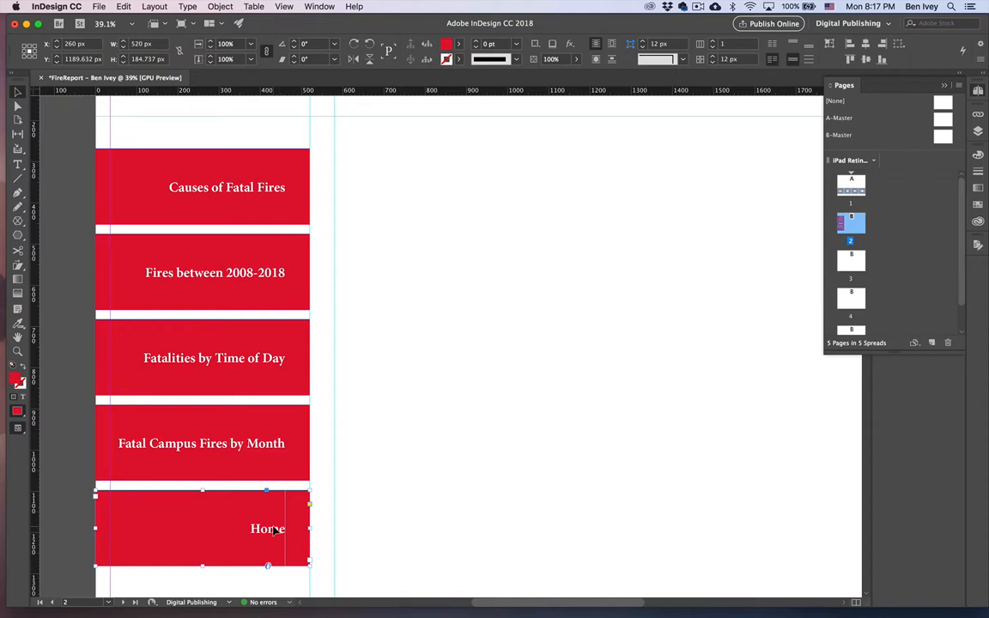
pyautogui.click(459, 44)
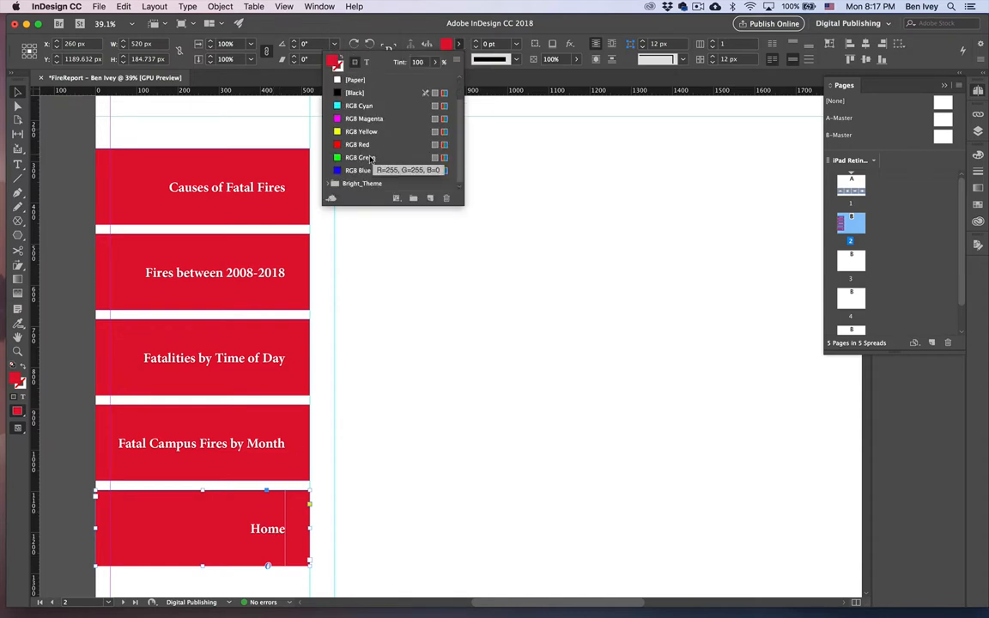
pyautogui.click(329, 183)
pyautogui.click(367, 171)
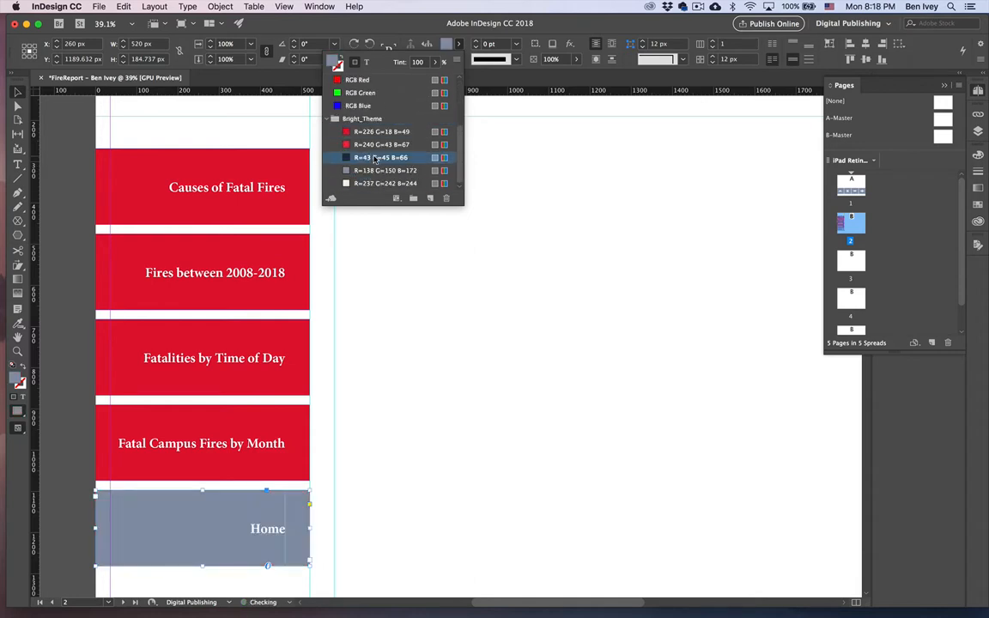
pyautogui.click(381, 158)
pyautogui.click(419, 359)
# Shorten the "Home" frame from its lower edge to a height of about 99 px.
pyautogui.click(277, 519)
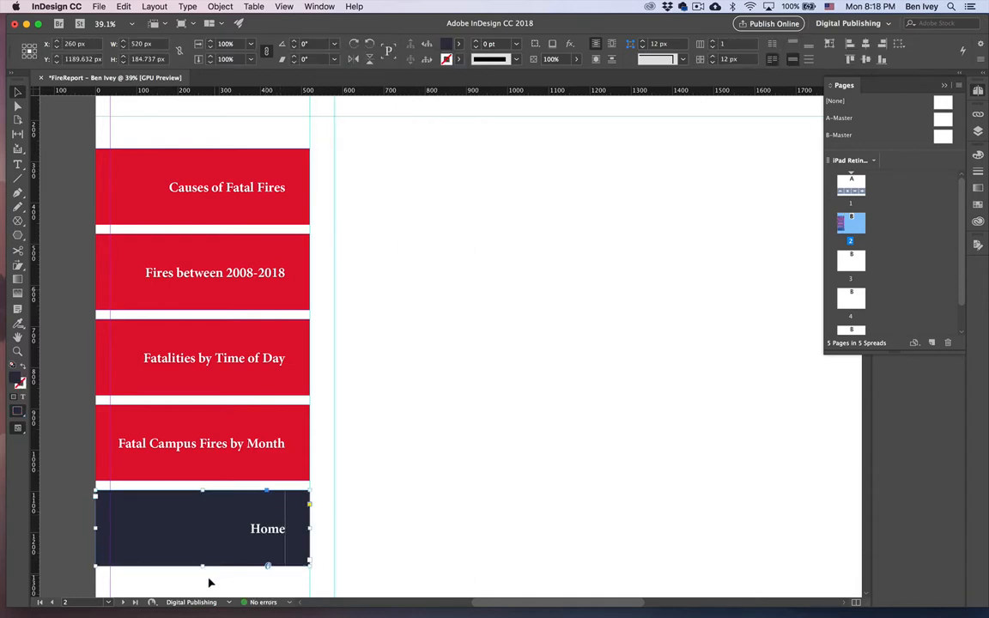
pyautogui.moveTo(203, 567); pyautogui.dragTo(203, 533)
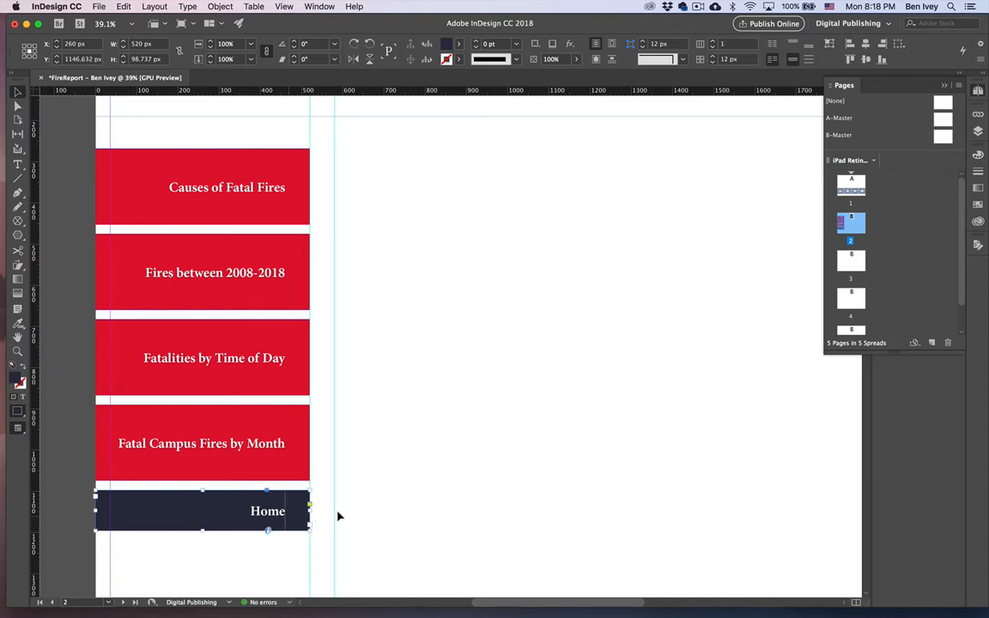
pyautogui.click(388, 472)
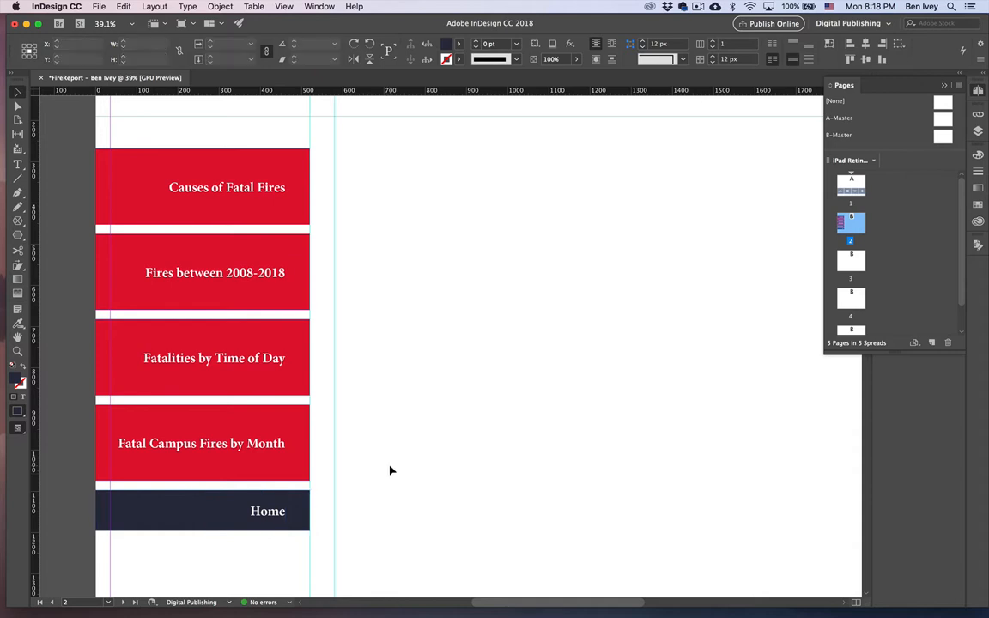
# Duplicate the "Causes of Fatal Fires" frame upward so the copy sits against the top edge of the page.
pyautogui.scroll(-3, 389, 472)
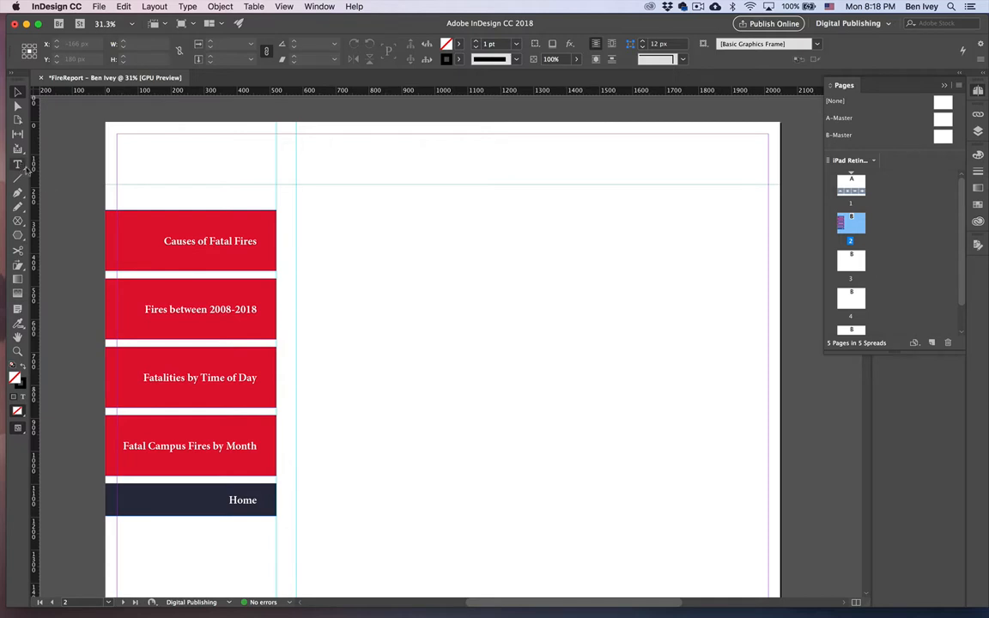
pyautogui.click(145, 257)
pyautogui.moveTo(144, 261); pyautogui.dragTo(139, 170)
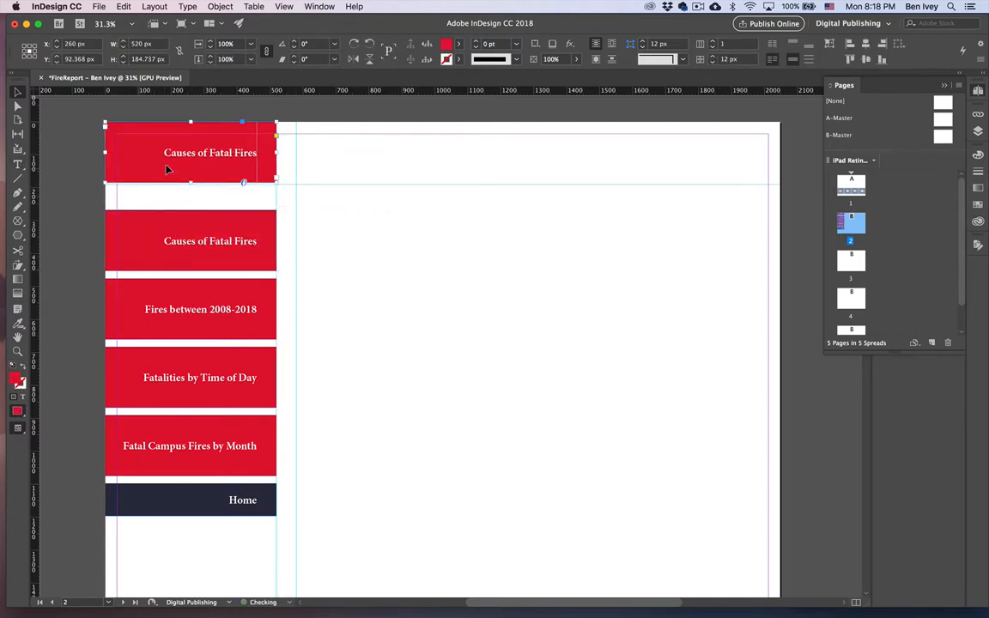
# Widen the duplicated frame across page 2 to the full 2048 px page width and change its text to "Fire Statistics".
pyautogui.moveTo(277, 152); pyautogui.dragTo(782, 153)
pyautogui.scroll(8, 644, 186)
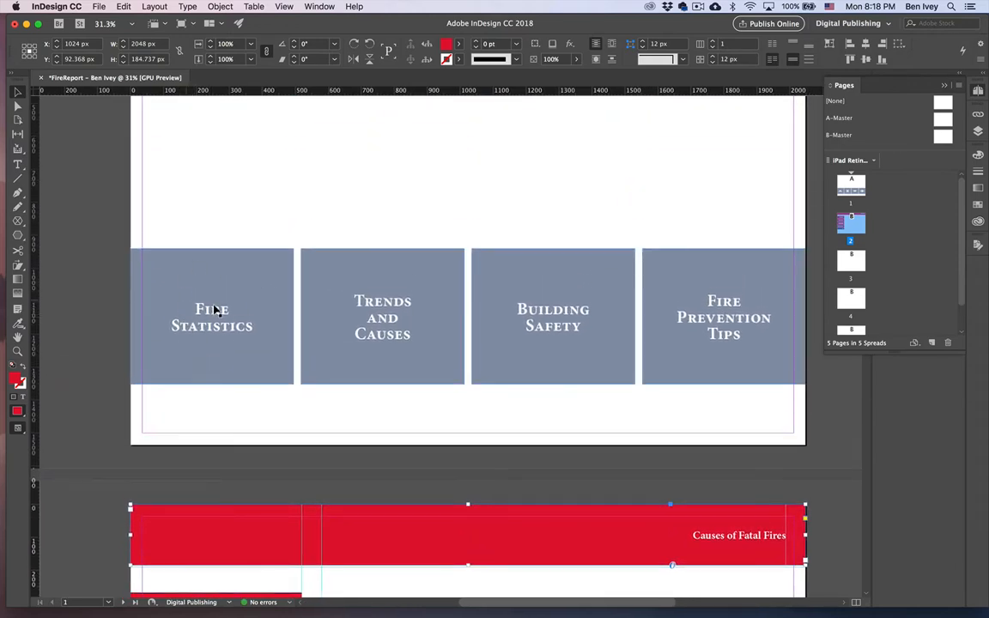
pyautogui.scroll(-8, 235, 344)
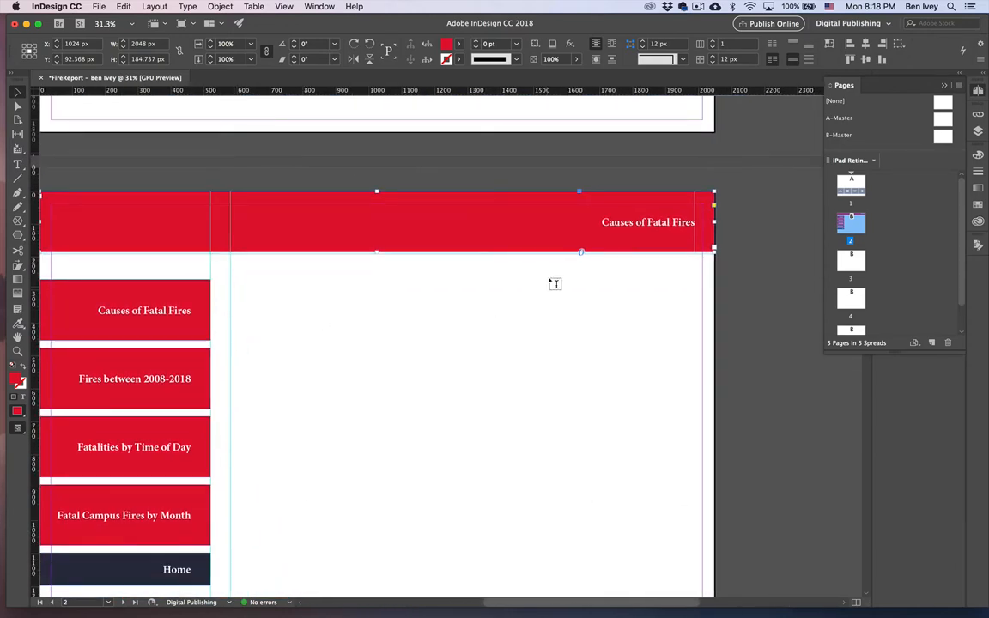
pyautogui.press('t')
pyautogui.tripleClick(620, 221)
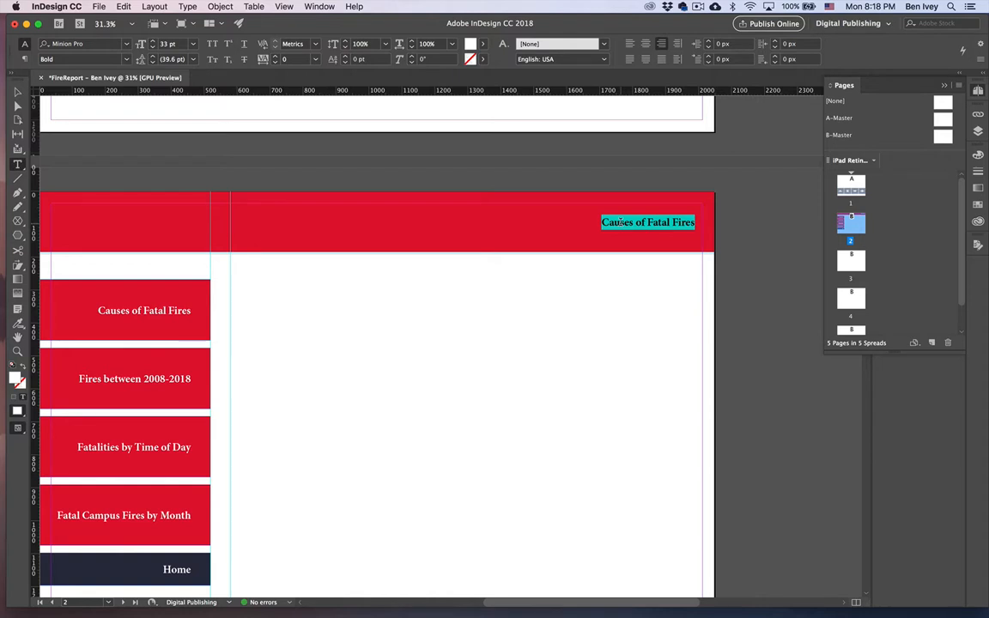
pyautogui.write('Fire Sta')
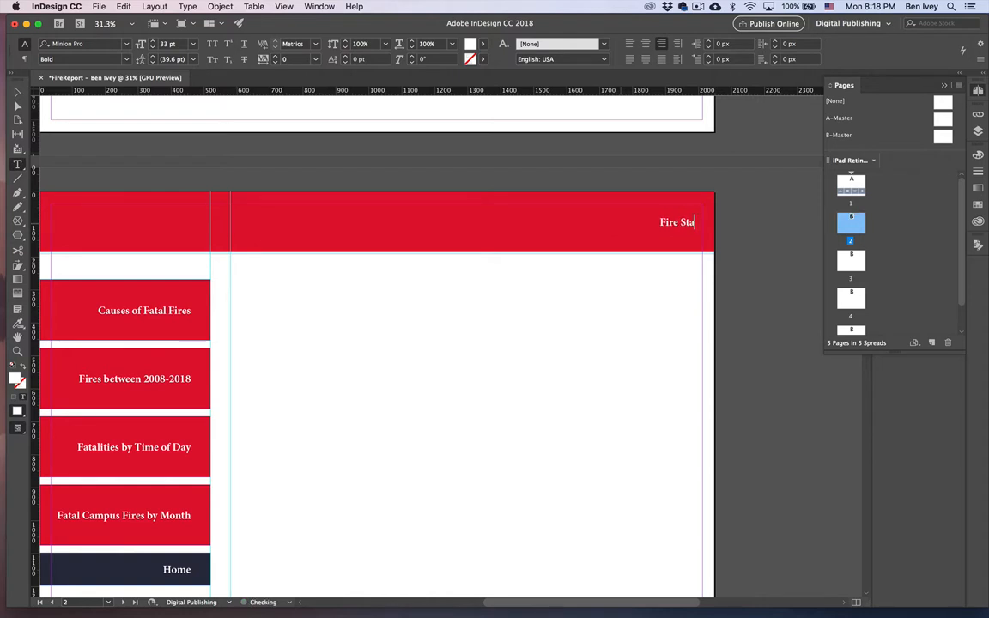
pyautogui.write('tistics')
# Enlarge the "Fire Statistics" header text to 77 pt.
pyautogui.press('super+a')
pyautogui.press('super+shift+period')
pyautogui.press('super+shift+period')
pyautogui.press('super+shift+period')
pyautogui.press('super+shift+period')
pyautogui.press('super+shift+period')
pyautogui.press('super+shift+period')
pyautogui.press('super+shift+period')
pyautogui.press('super+shift+period')
pyautogui.press('super+shift+period')
pyautogui.press('super+shift+period')
pyautogui.press('super+shift+period')
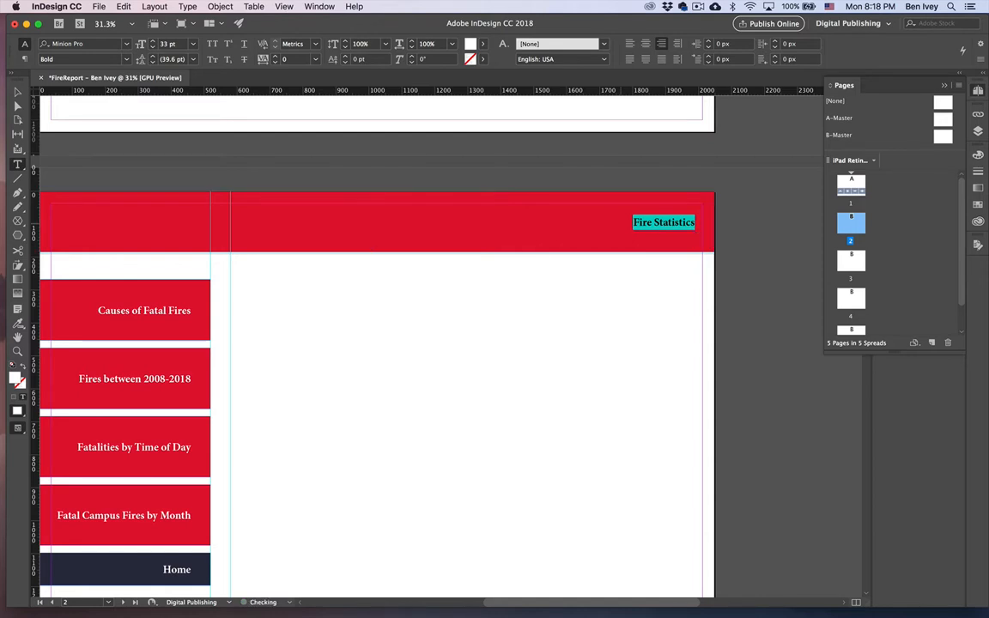
pyautogui.press('super+shift+period')
pyautogui.press('super+shift+period')
pyautogui.press('super+shift+period')
pyautogui.press('super+shift+period')
pyautogui.press('super+shift+period')
pyautogui.press('super+shift+period')
pyautogui.press('super+shift+period')
pyautogui.press('super+shift+period')
pyautogui.press('super+shift+period')
pyautogui.press('super+shift+period')
pyautogui.press('super+shift+period')
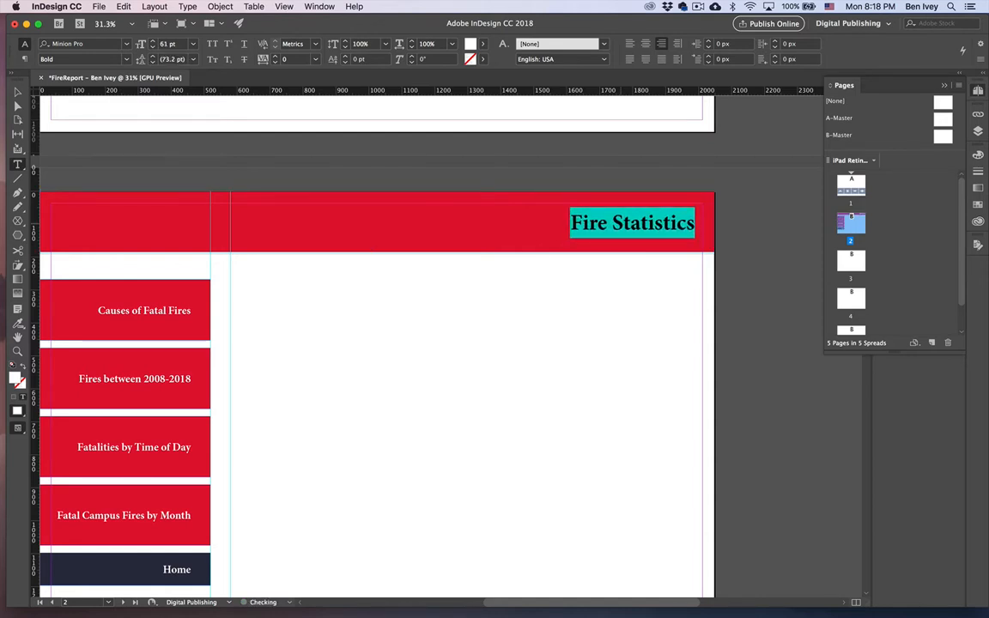
# Set the "Fire Statistics" header text in Italic and enlarge it to 115 pt.
pyautogui.click(126, 59)
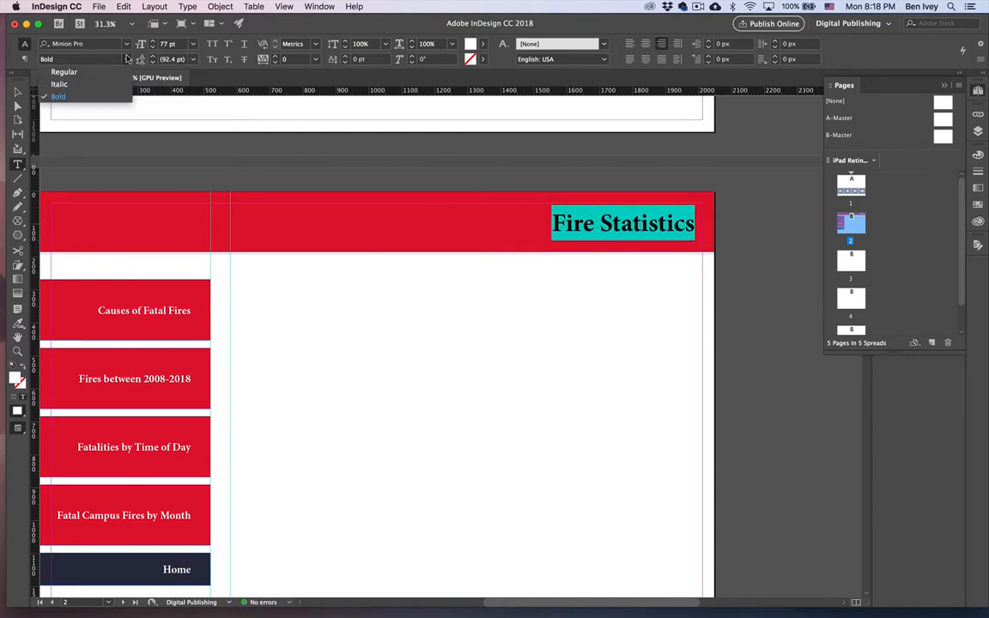
pyautogui.click(92, 86)
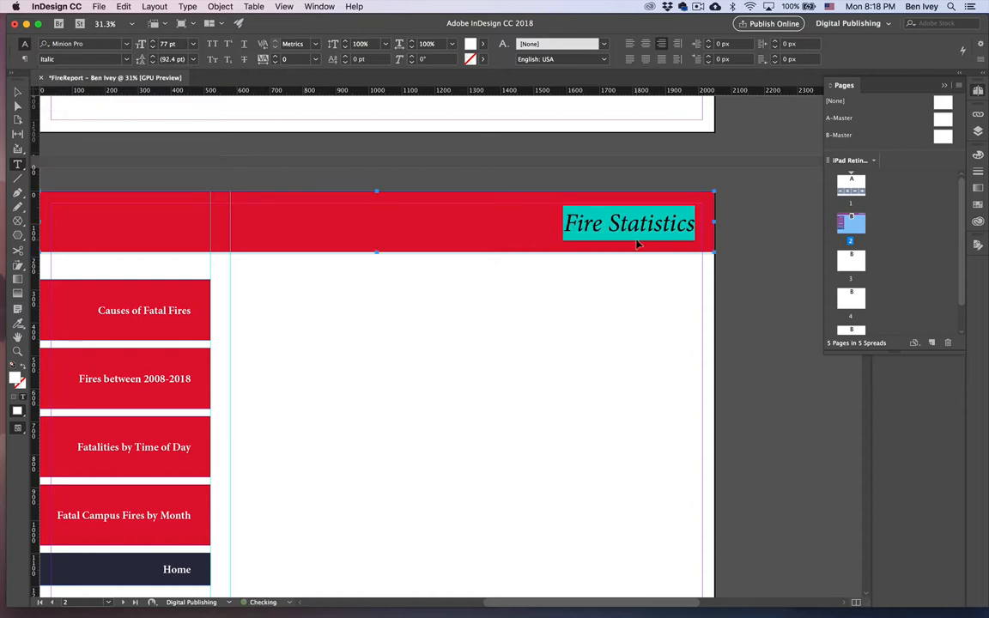
pyautogui.press('super+shift+period')
pyautogui.press('super+shift+period')
pyautogui.press('super+shift+period')
pyautogui.press('super+shift+period')
pyautogui.press('super+shift+period')
pyautogui.press('super+shift+period')
pyautogui.press('super+shift+period')
pyautogui.press('super+shift+period')
pyautogui.press('super+shift+period')
pyautogui.press('super+shift+period')
pyautogui.press('super+shift+period')
pyautogui.press('super+shift+period')
pyautogui.press('super+shift+period')
pyautogui.press('super+shift+period')
pyautogui.press('super+shift+period')
pyautogui.press('super+shift+period')
pyautogui.press('super+shift+period')
pyautogui.press('super+shift+period')
pyautogui.press('super+shift+period')
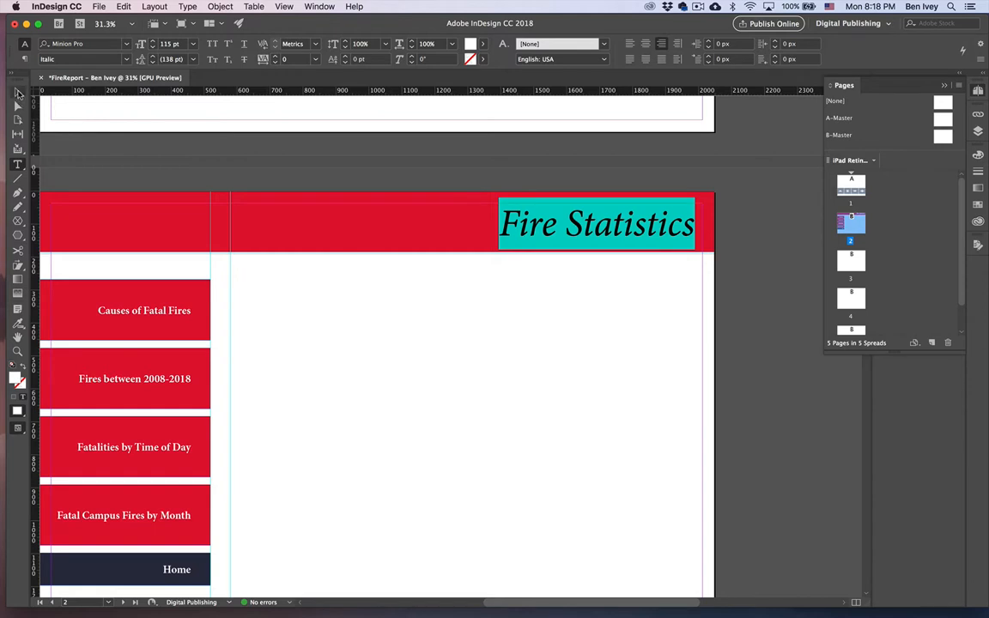
pyautogui.press('Escape')
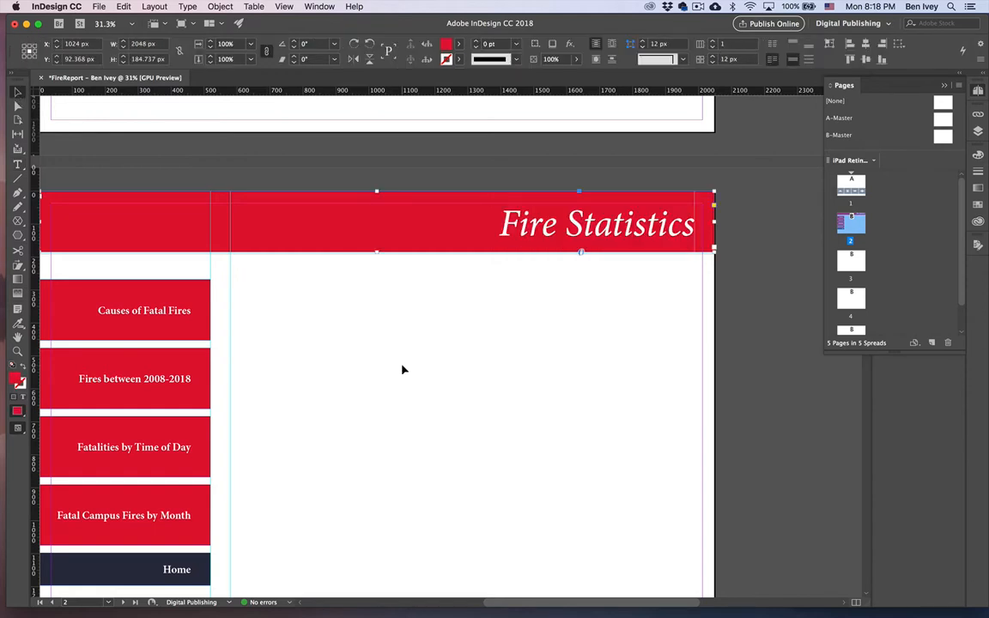
# Set the header frame's right inset spacing to 300 px in the Text Frame Options.
pyautogui.click(220, 6)
pyautogui.click(283, 183)
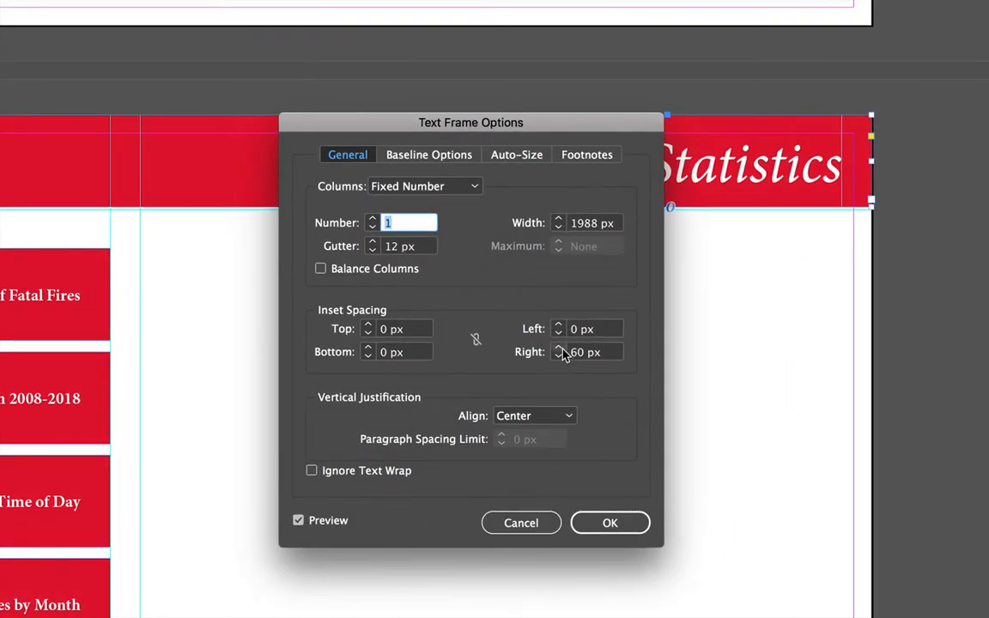
pyautogui.click(508, 345)
pyautogui.click(508, 345)
pyautogui.click(508, 345)
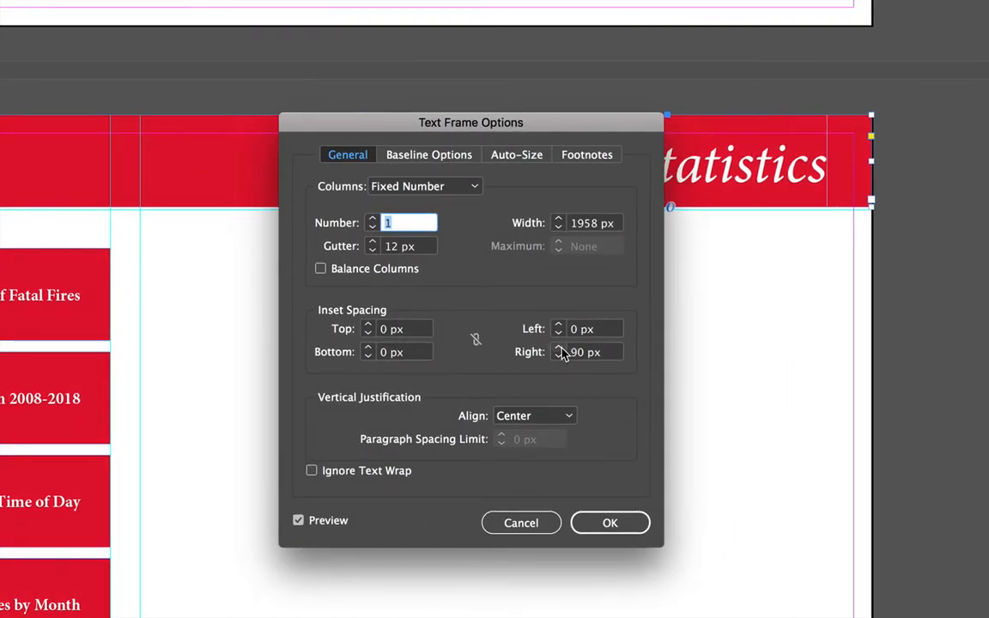
pyautogui.click(559, 348)
pyautogui.click(559, 348)
pyautogui.click(559, 348)
pyautogui.click(559, 349)
pyautogui.click(559, 348)
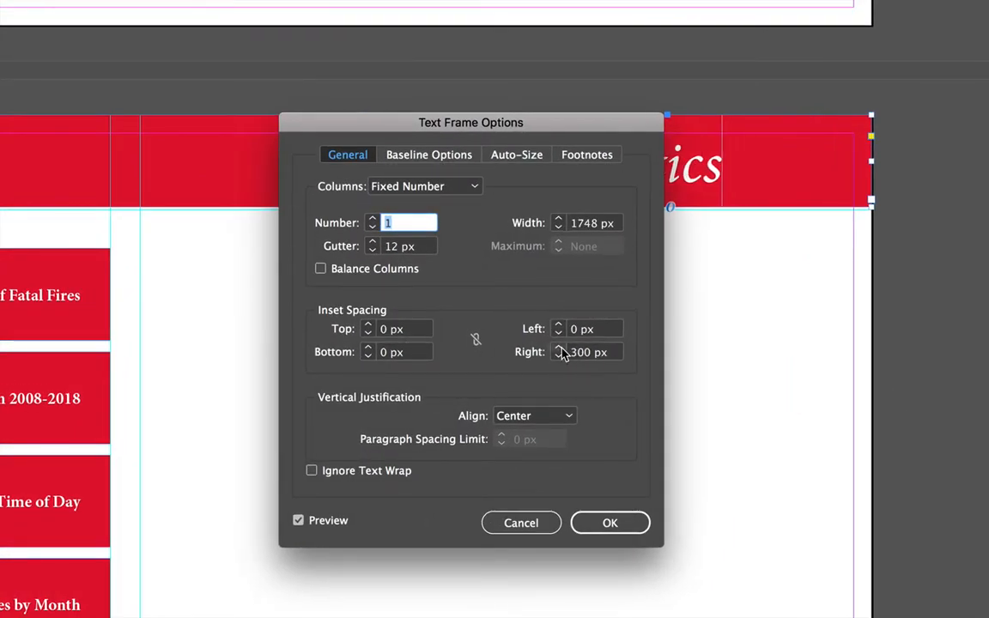
pyautogui.click(610, 527)
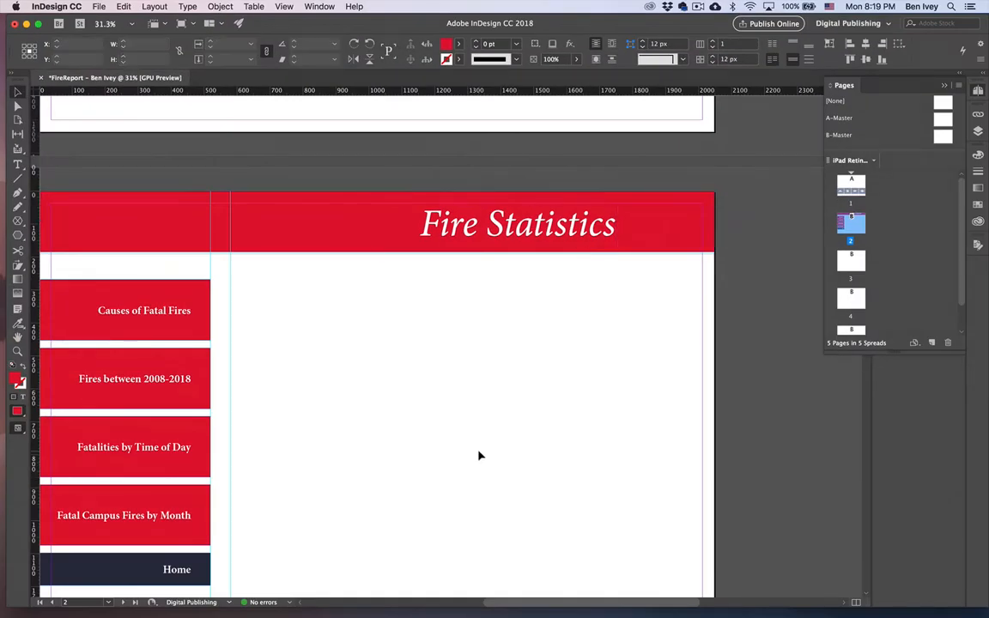
# Preview page 2 without guides and examine the layout of its header and navigation column.
pyautogui.scroll(-2, 479, 455)
pyautogui.hscroll(-2, 479, 455)
pyautogui.press('w')
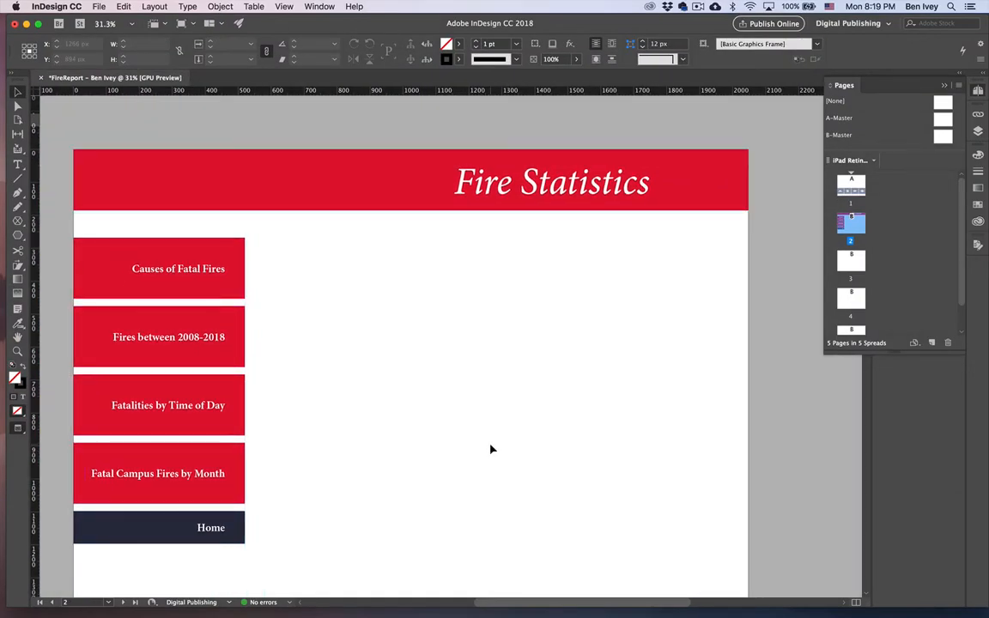
pyautogui.scroll(-2, 491, 449)
pyautogui.hscroll(-1, 491, 449)
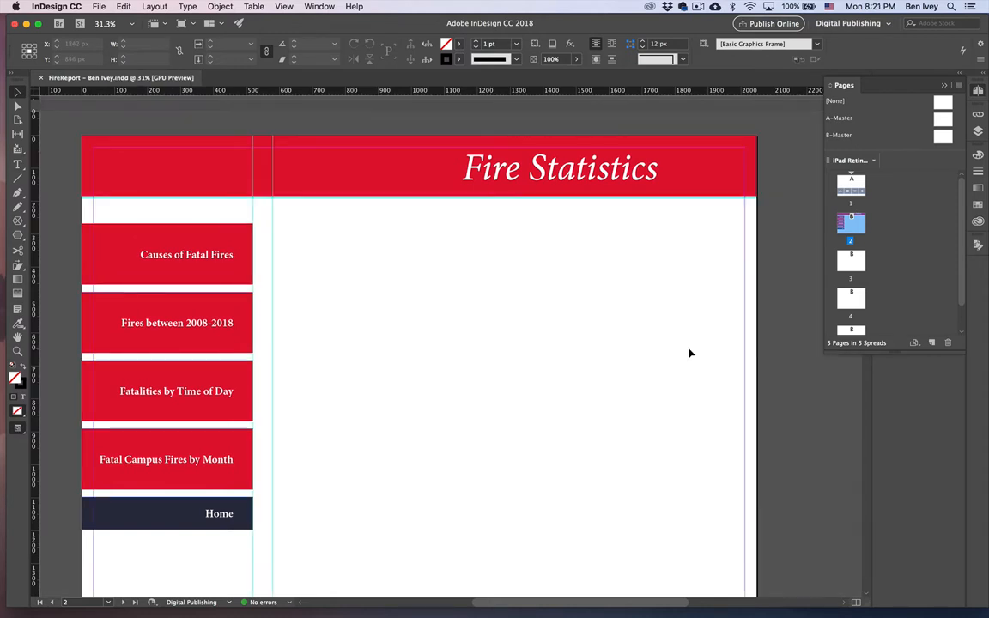
pyautogui.scroll(-3, 690, 352)
pyautogui.hscroll(-2, 690, 353)
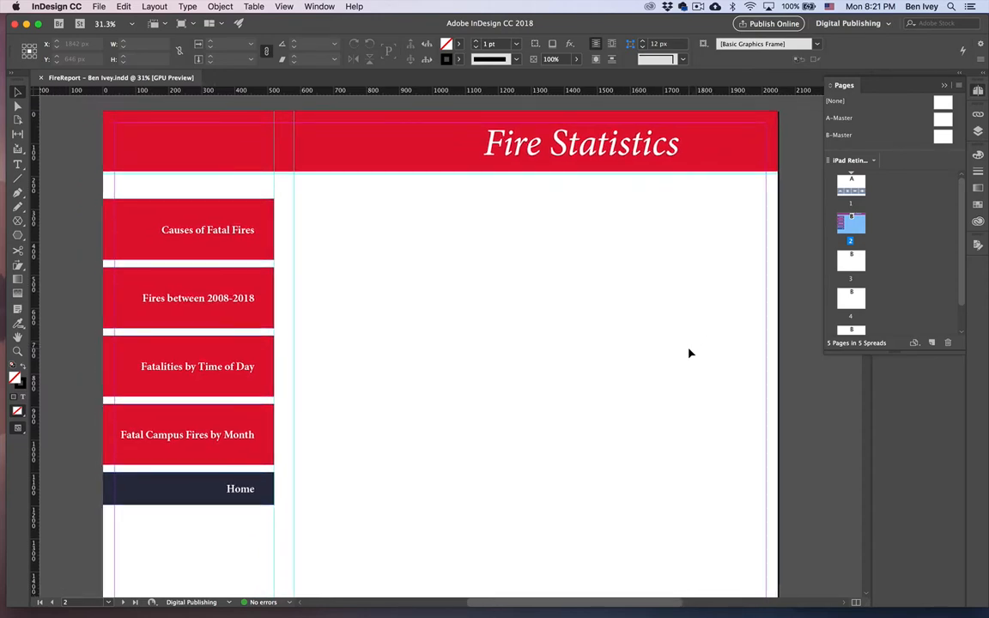
# Convert the "Fire Statistics" frame in the page 1 navigation row into a button.
pyautogui.scroll(15, 690, 353)
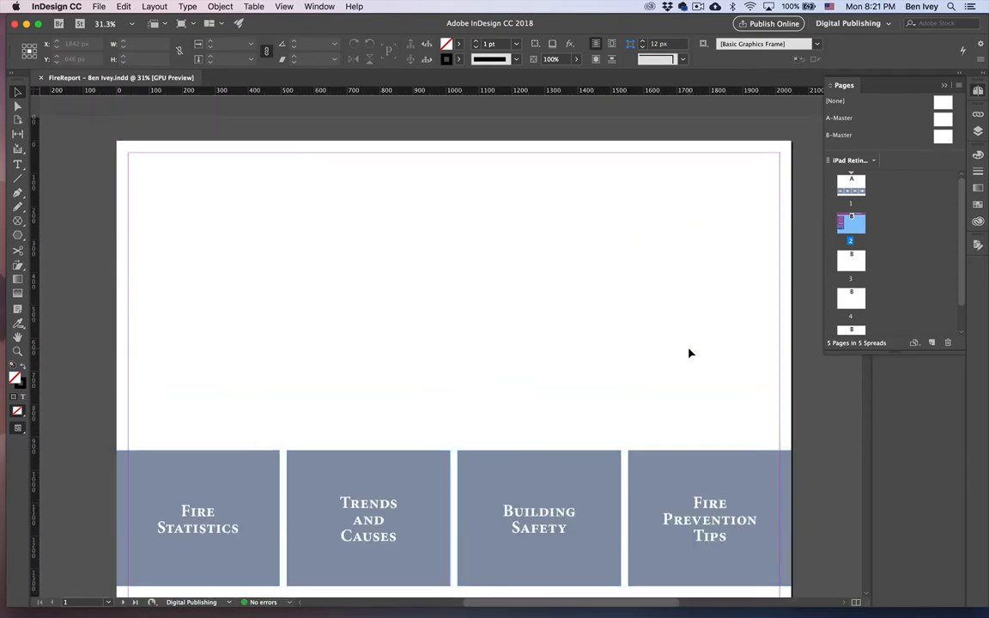
pyautogui.scroll(1, 690, 353)
pyautogui.click(690, 353)
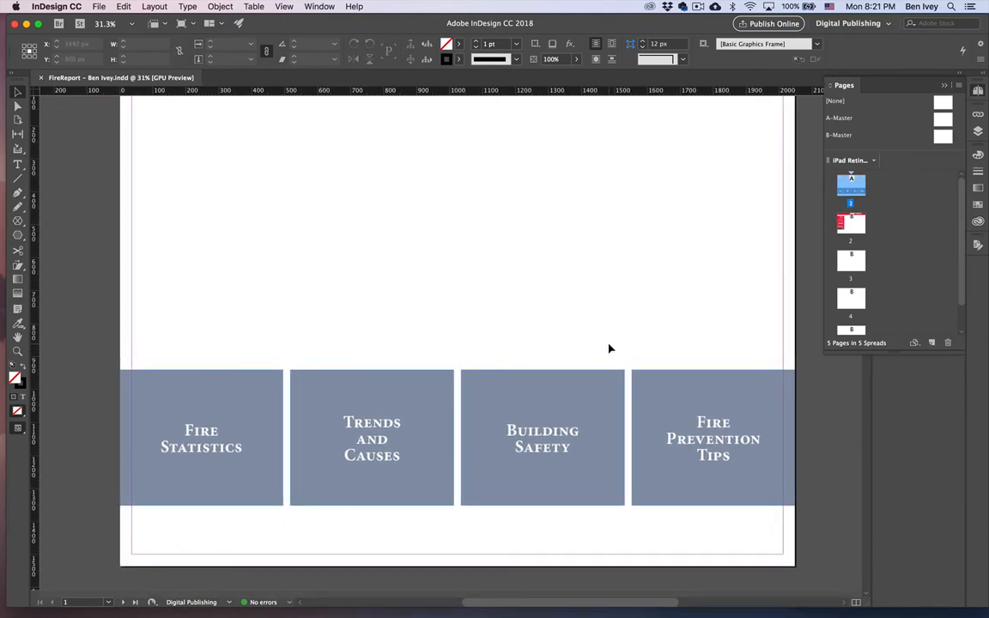
pyautogui.scroll(2, 609, 348)
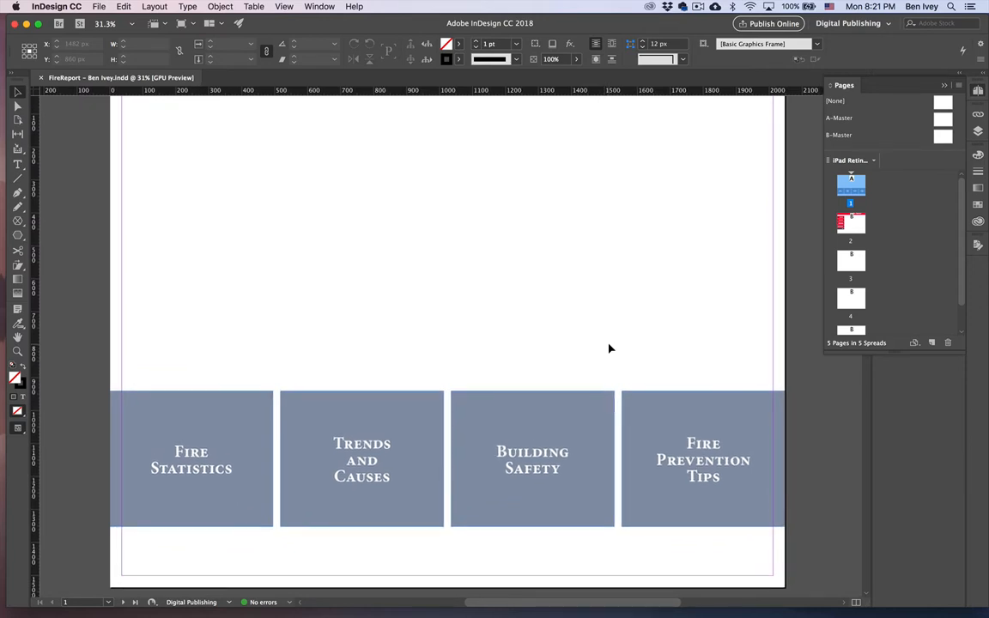
pyautogui.hscroll(2, 610, 348)
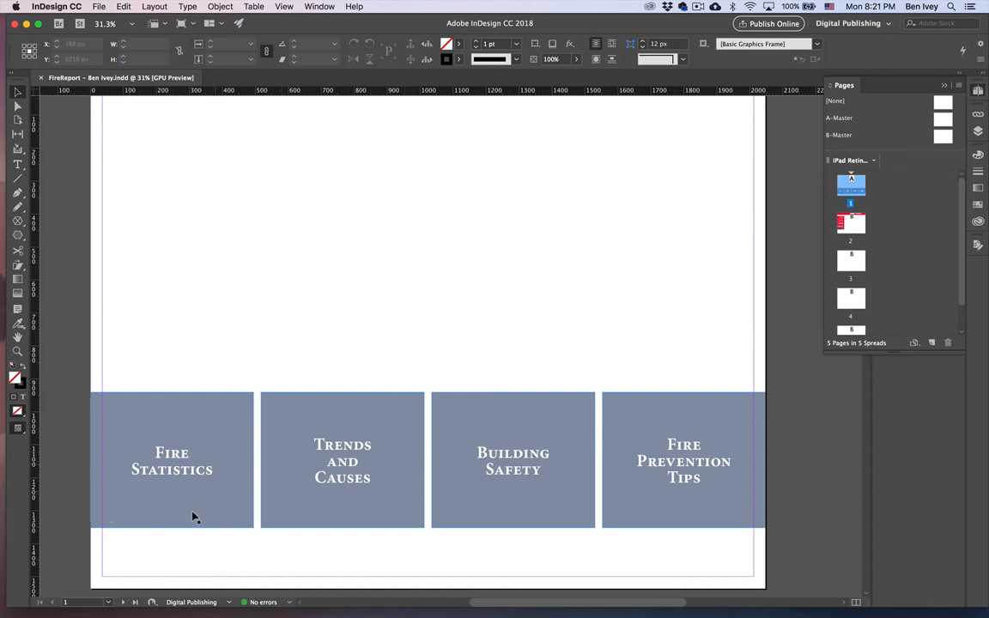
pyautogui.click(161, 468)
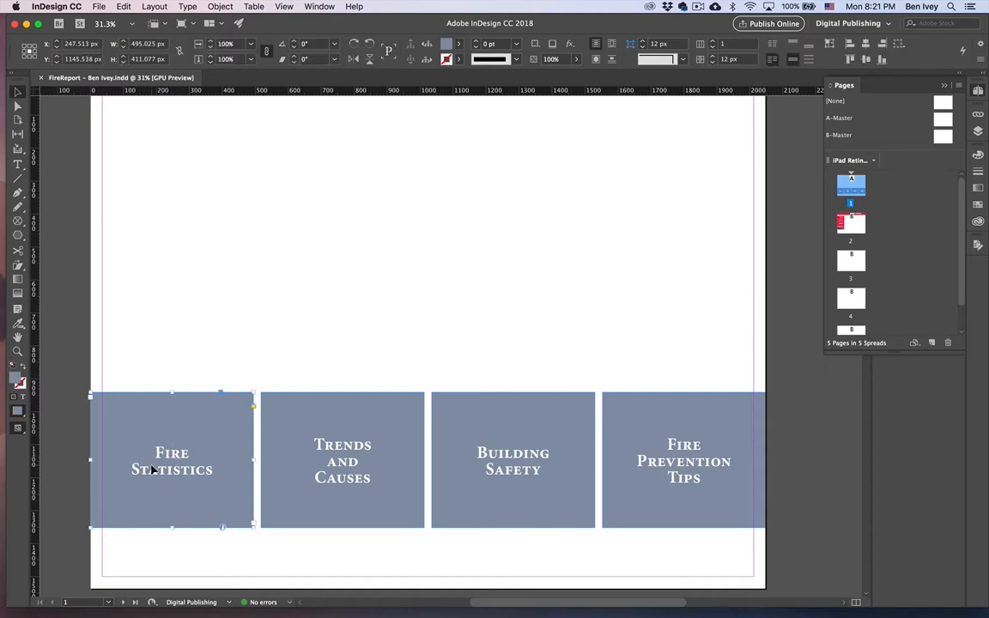
pyautogui.scroll(5, 153, 470)
pyautogui.scroll(-3, 153, 470)
pyautogui.hscroll(-3, 153, 470)
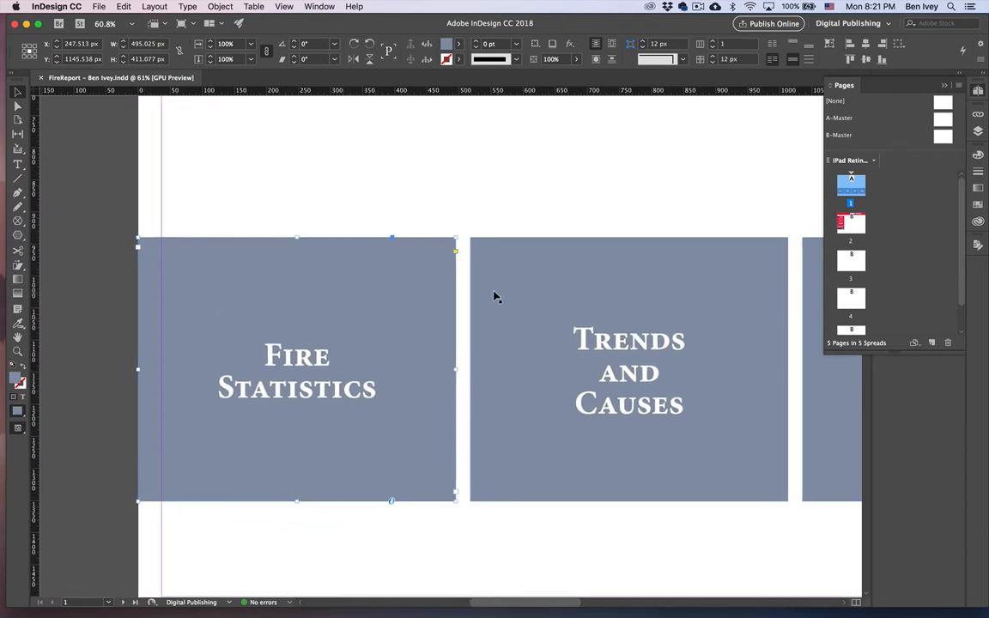
pyautogui.click(980, 95)
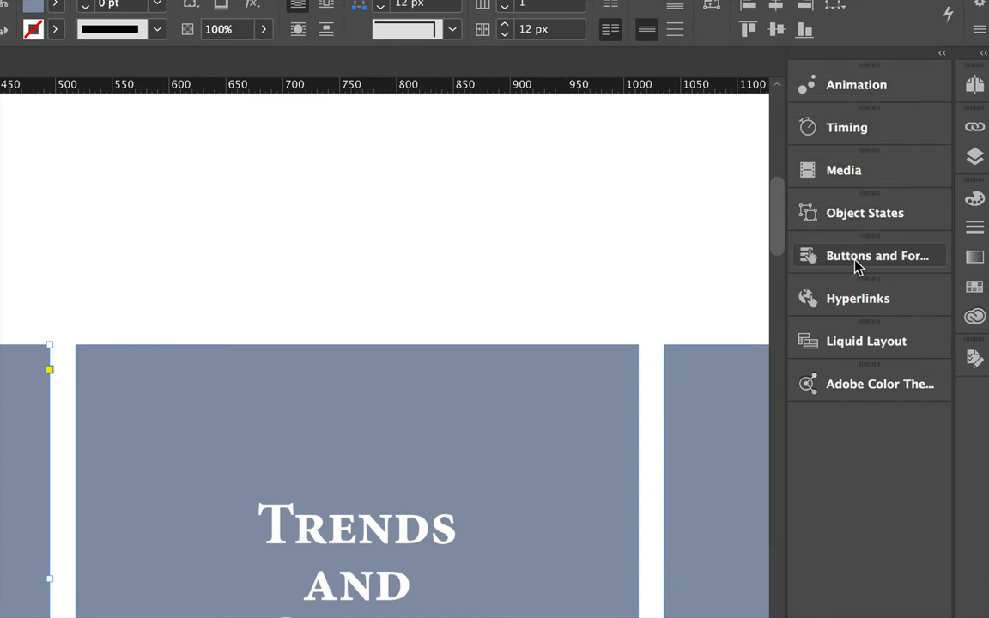
pyautogui.click(863, 260)
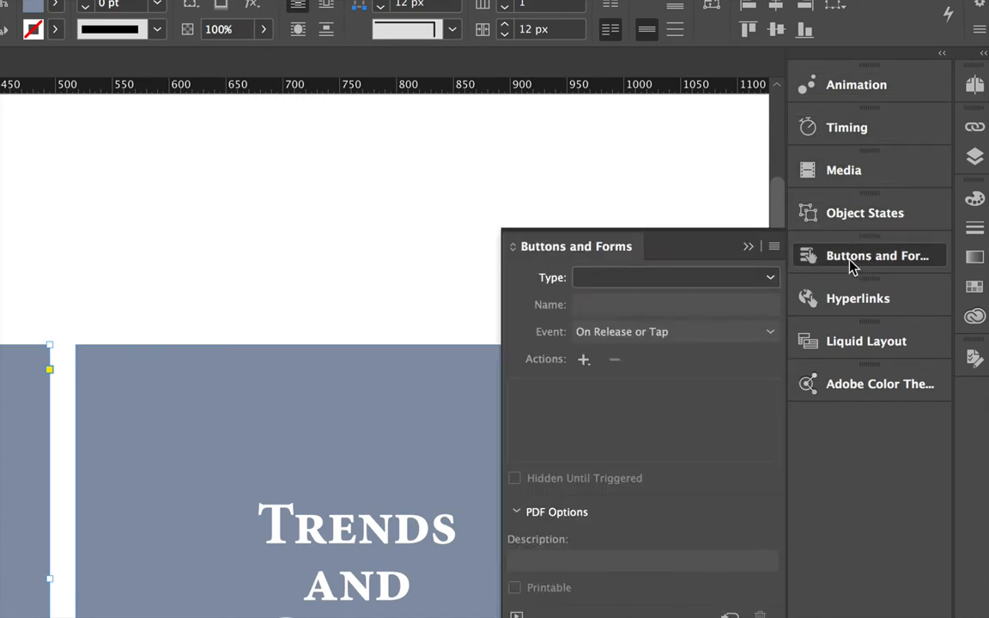
pyautogui.click(589, 279)
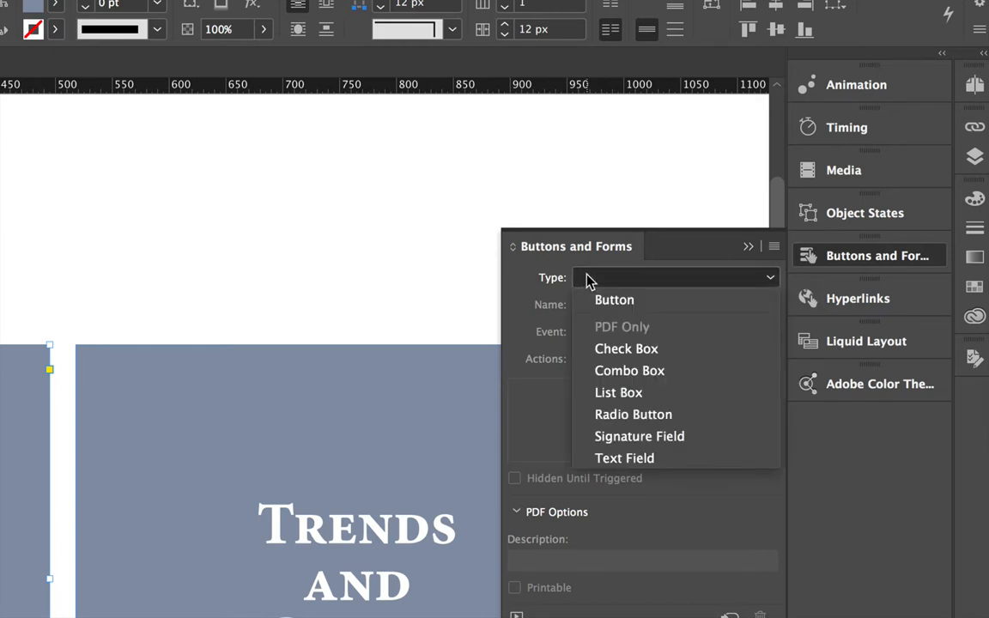
pyautogui.click(617, 304)
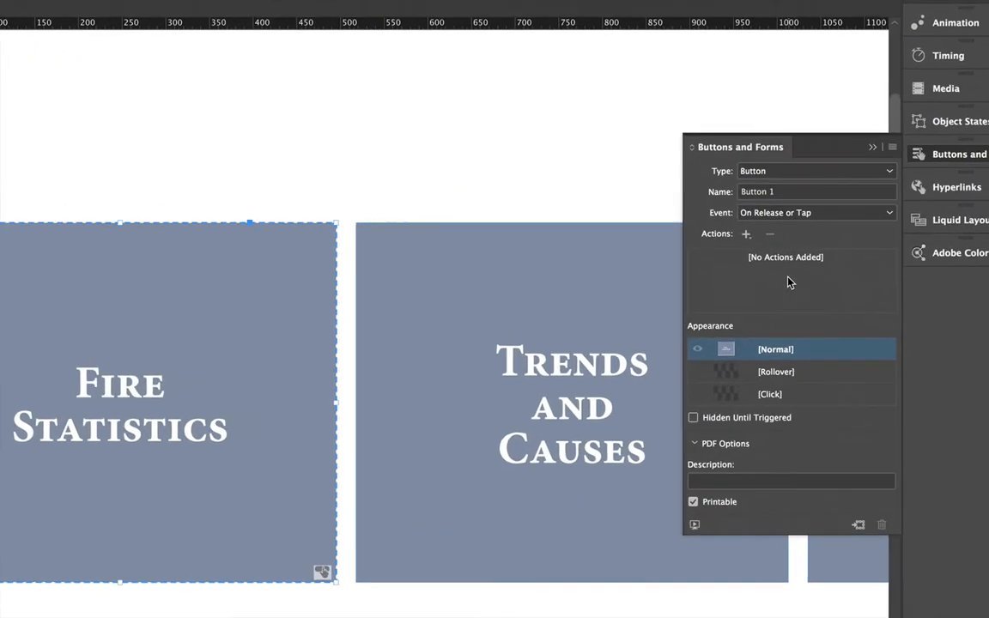
# Name the button "FireStats" and open the choices for its trigger event.
pyautogui.click(760, 216)
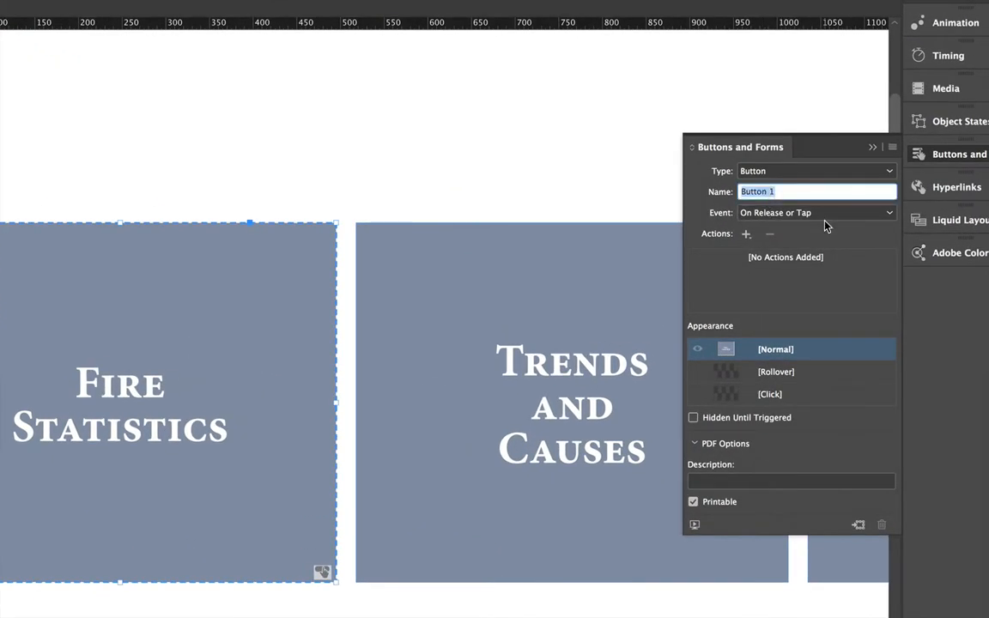
pyautogui.write('FireStats')
pyautogui.click(760, 213)
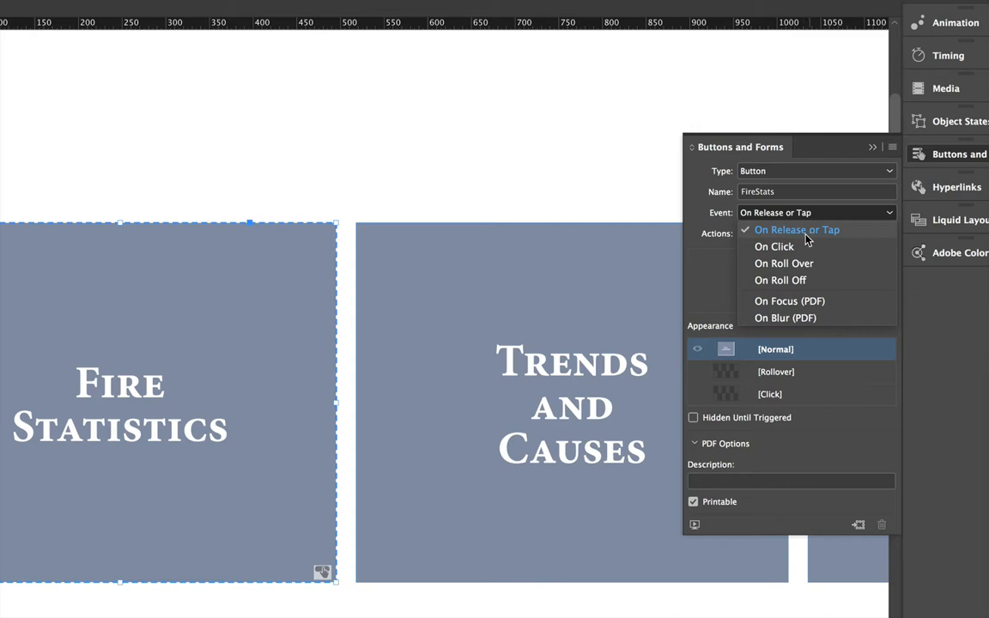
# Set the Fire Statistics button's event to On Release or Tap and add a Go To Page action.
pyautogui.click(809, 230)
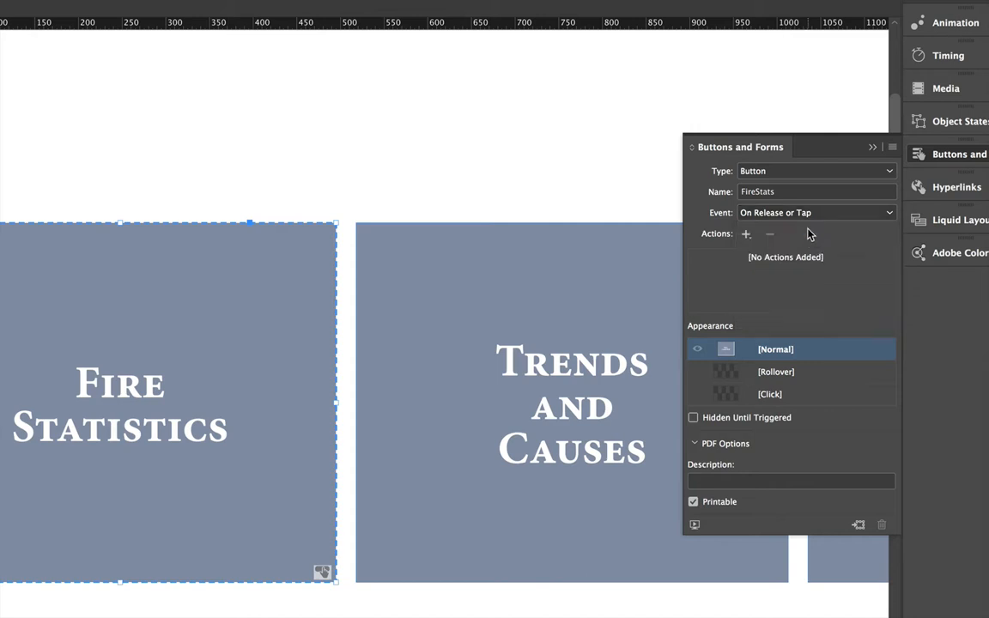
pyautogui.click(746, 235)
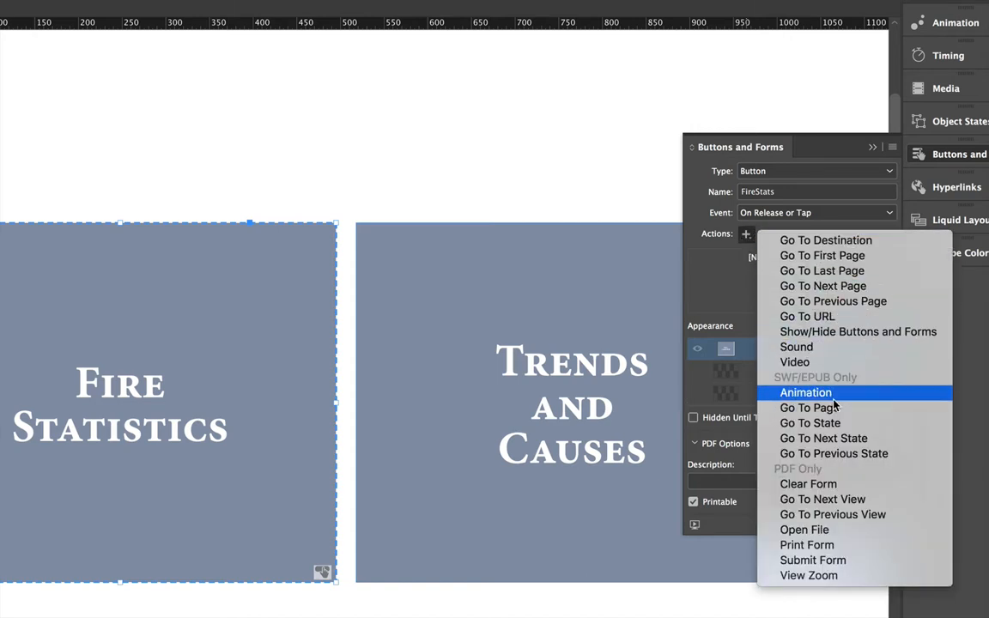
pyautogui.click(788, 410)
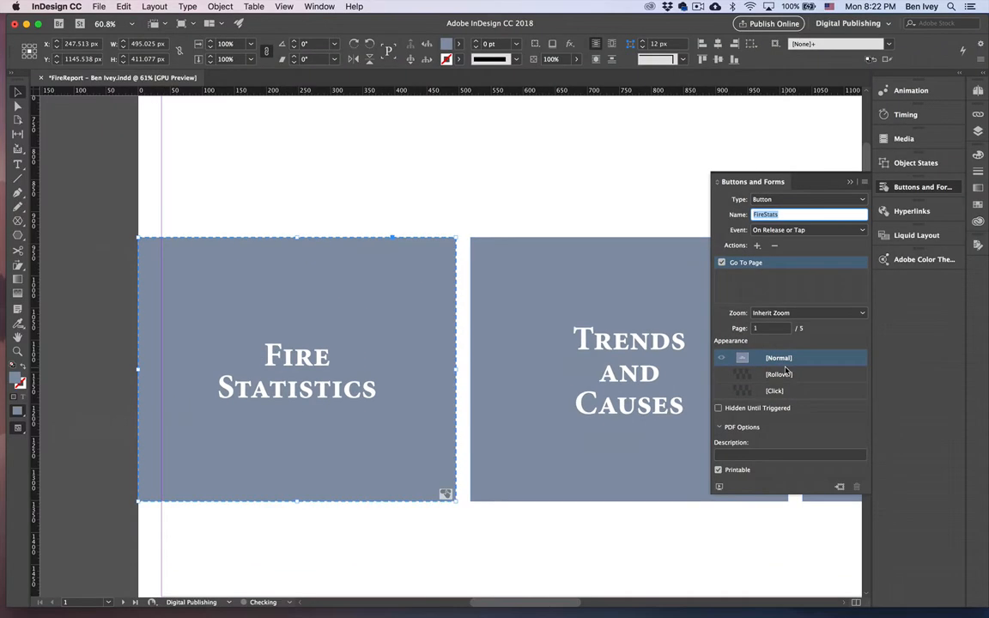
# Set the Fire Statistics button's Go To Page destination to page 2 and deselect the button.
pyautogui.scroll(-10, 486, 455)
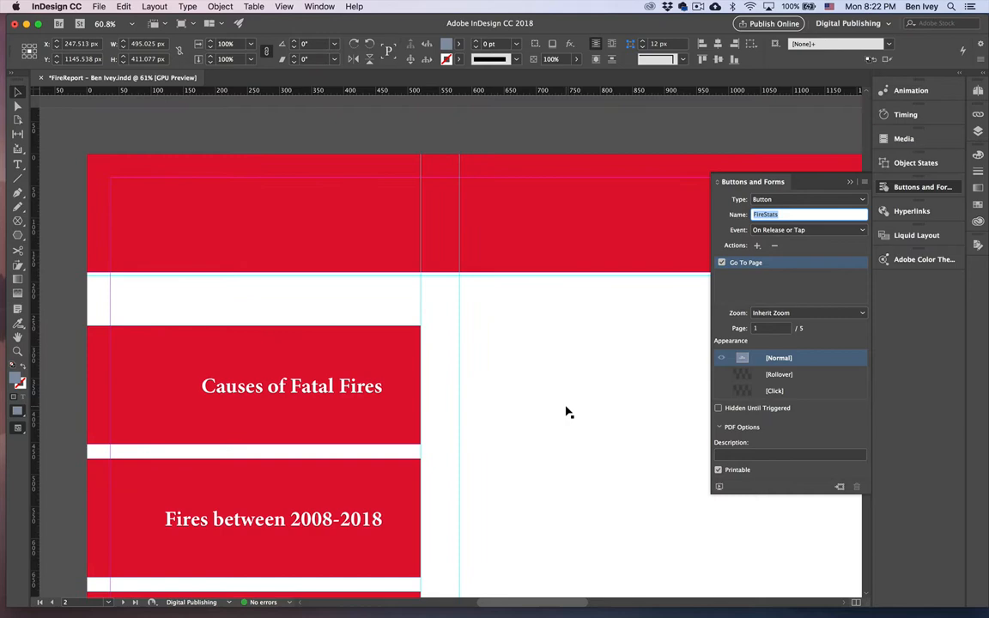
pyautogui.hscroll(5, 566, 412)
pyautogui.scroll(-2, 566, 412)
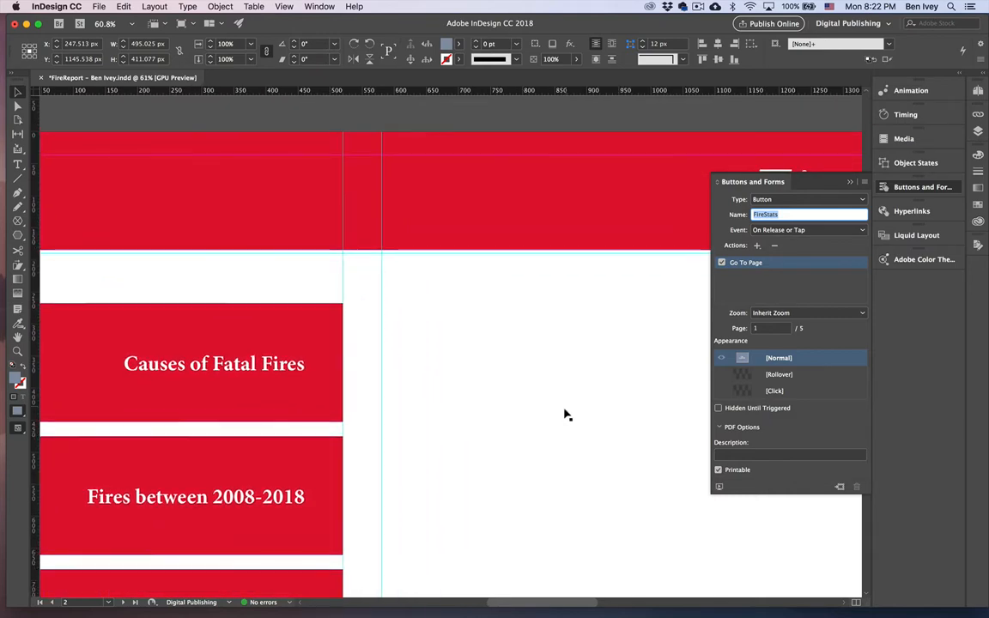
pyautogui.scroll(10, 453, 343)
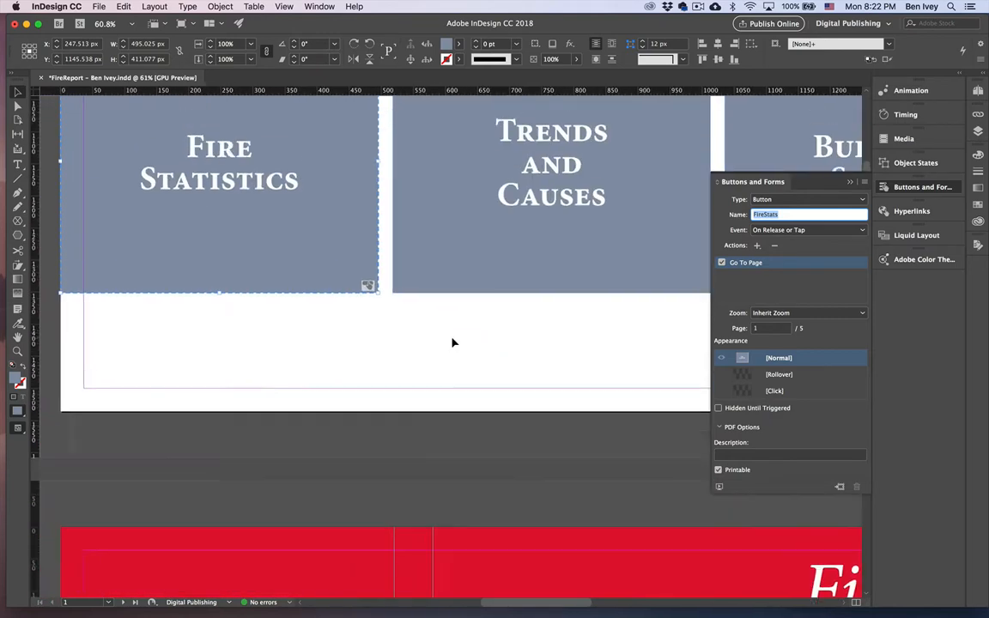
pyautogui.hscroll(-3, 453, 343)
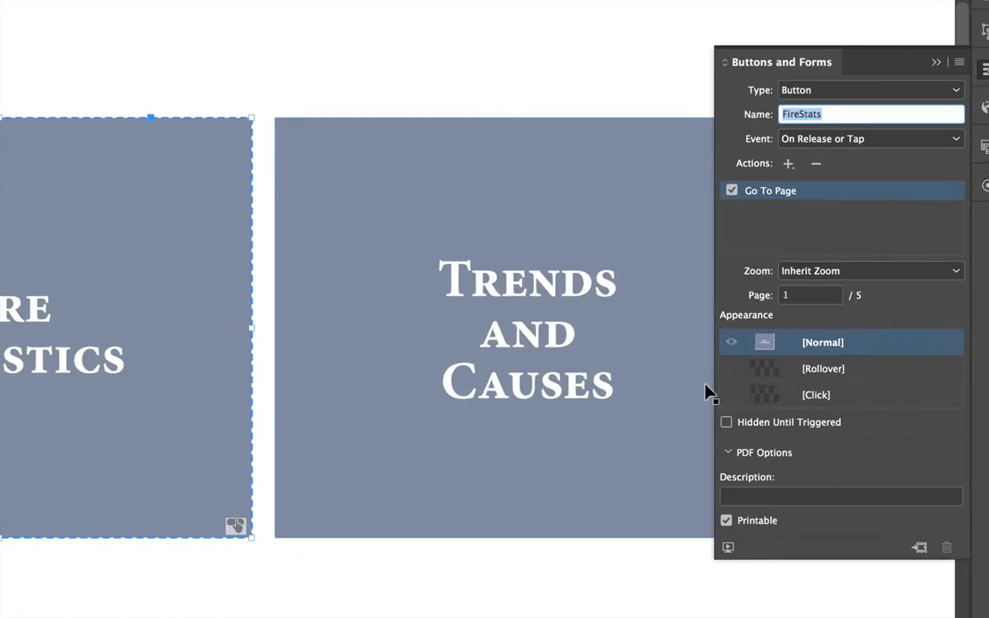
pyautogui.click(755, 330)
pyautogui.write('2')
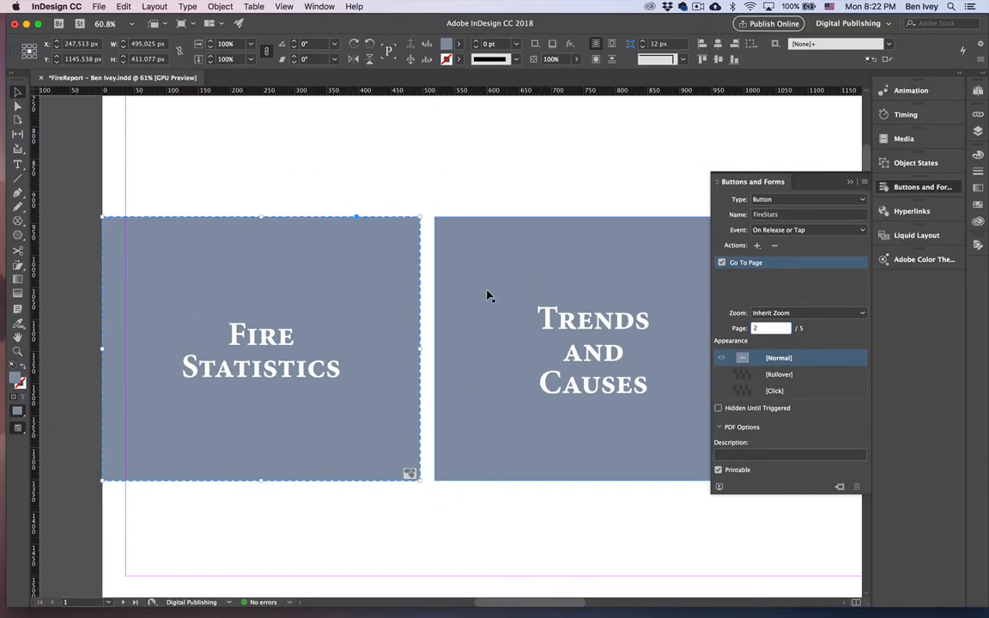
pyautogui.press('Return')
pyautogui.click(604, 195)
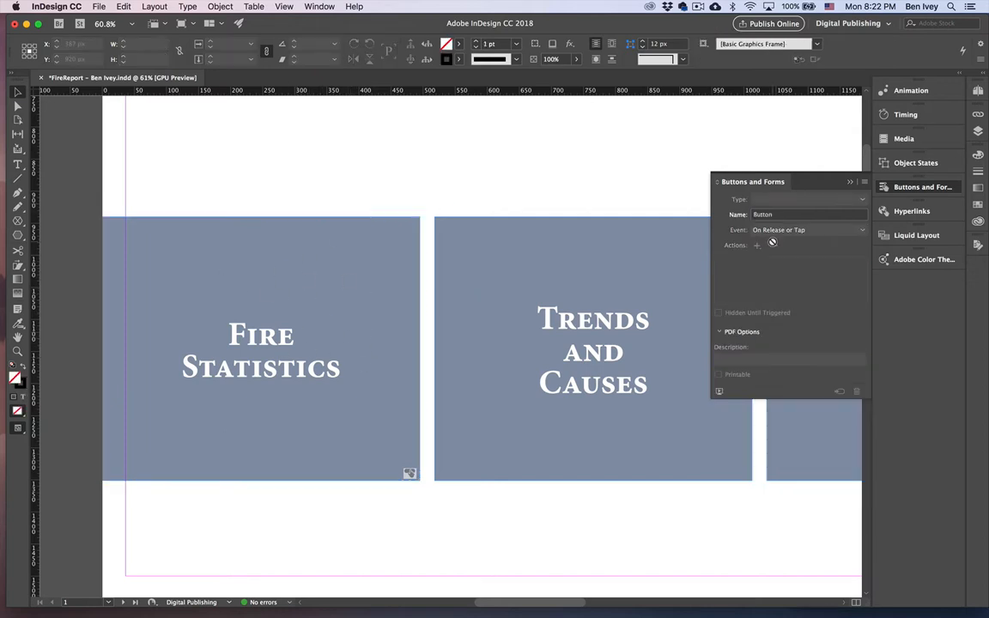
# Open the EPUB Interactivity Preview and enlarge its window over the first page.
pyautogui.scroll(-5, 593, 199)
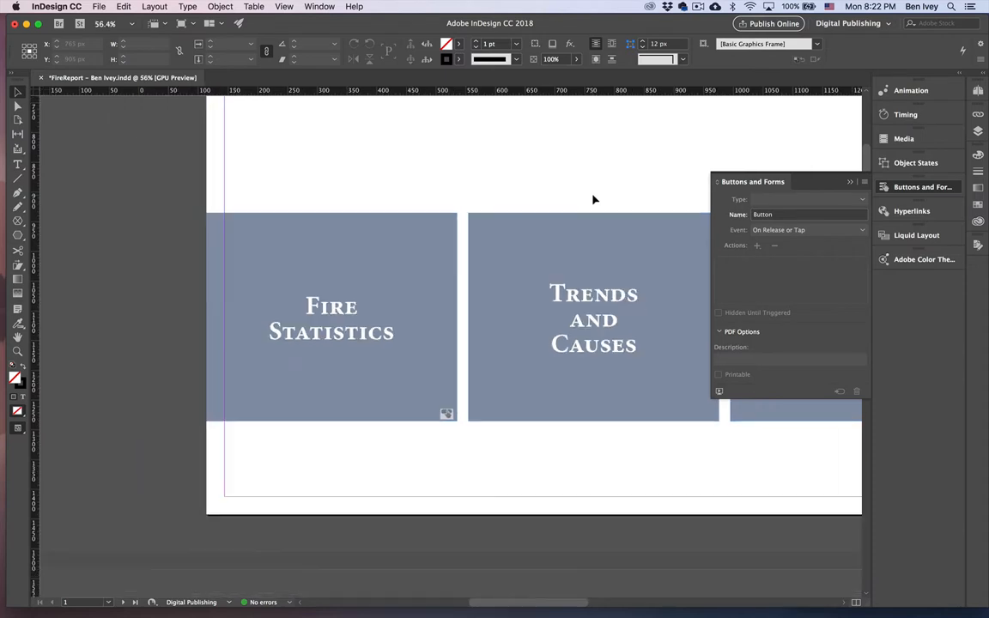
pyautogui.scroll(3, 592, 200)
pyautogui.hscroll(3, 593, 200)
pyautogui.hscroll(3, 592, 199)
pyautogui.scroll(2, 592, 199)
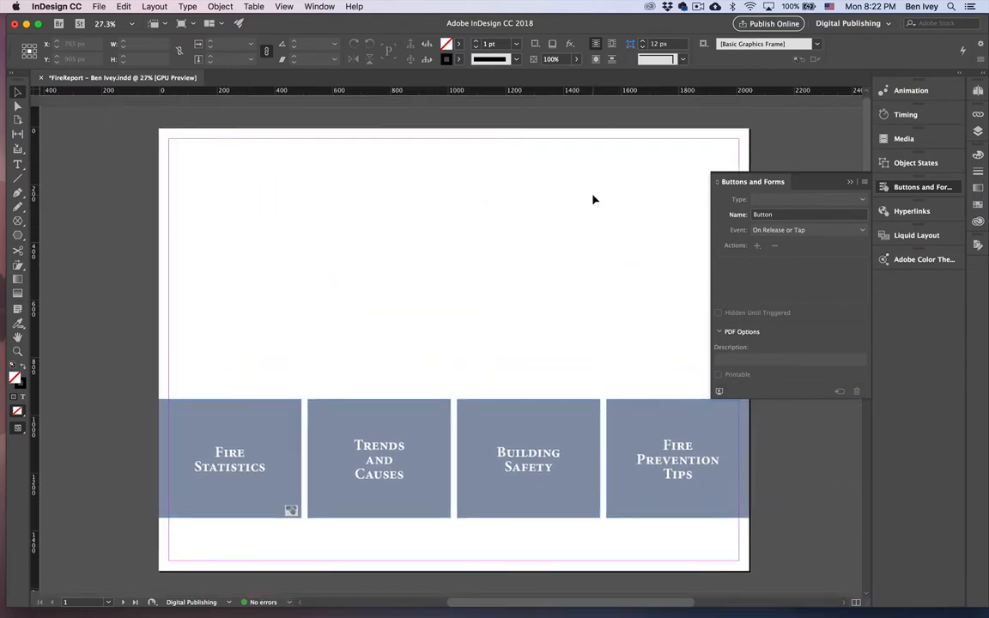
pyautogui.click(316, 6)
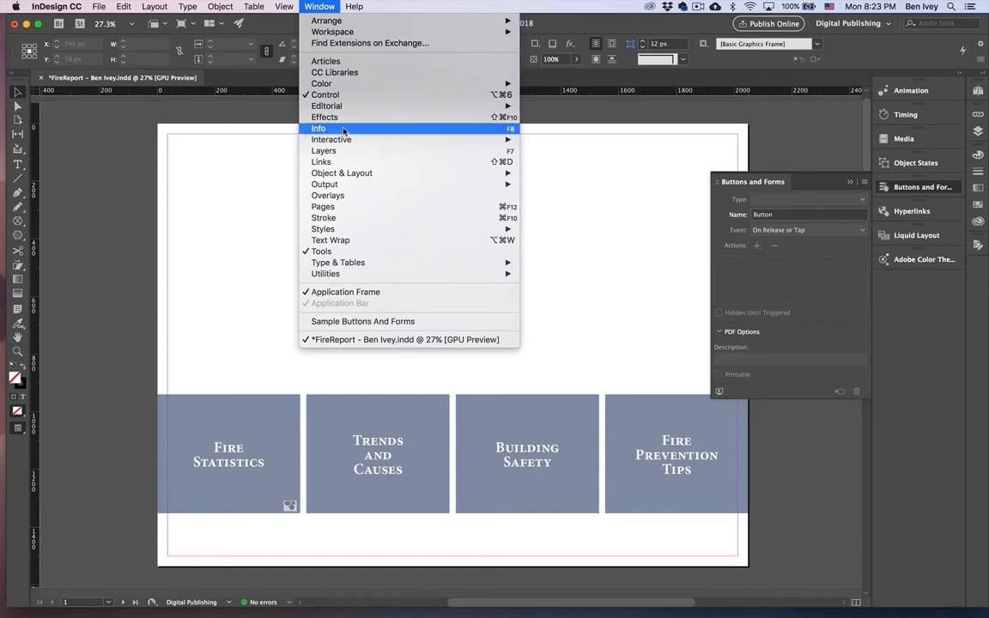
pyautogui.moveTo(343, 139)
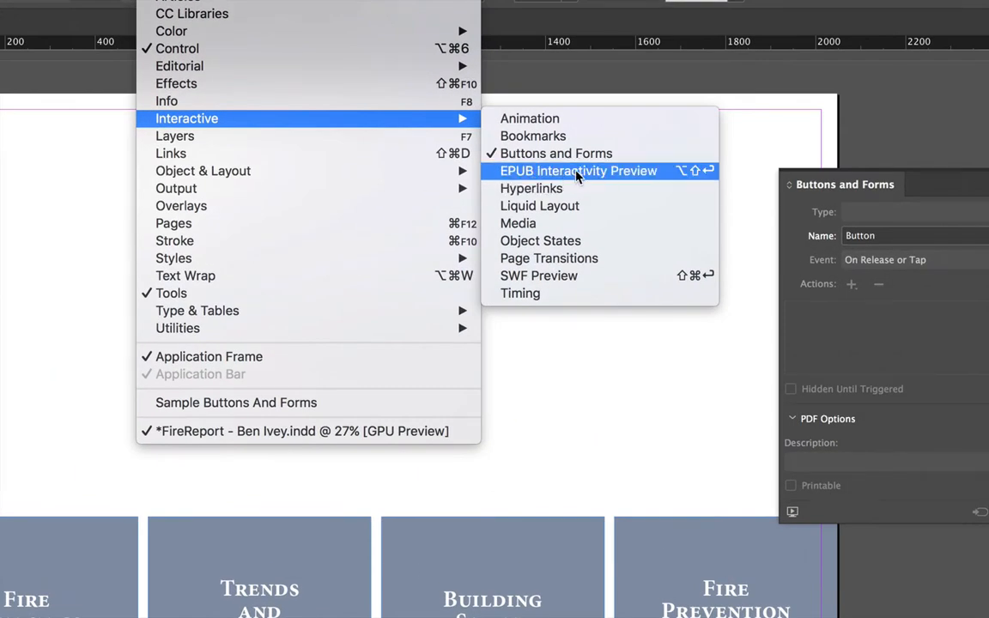
pyautogui.click(578, 175)
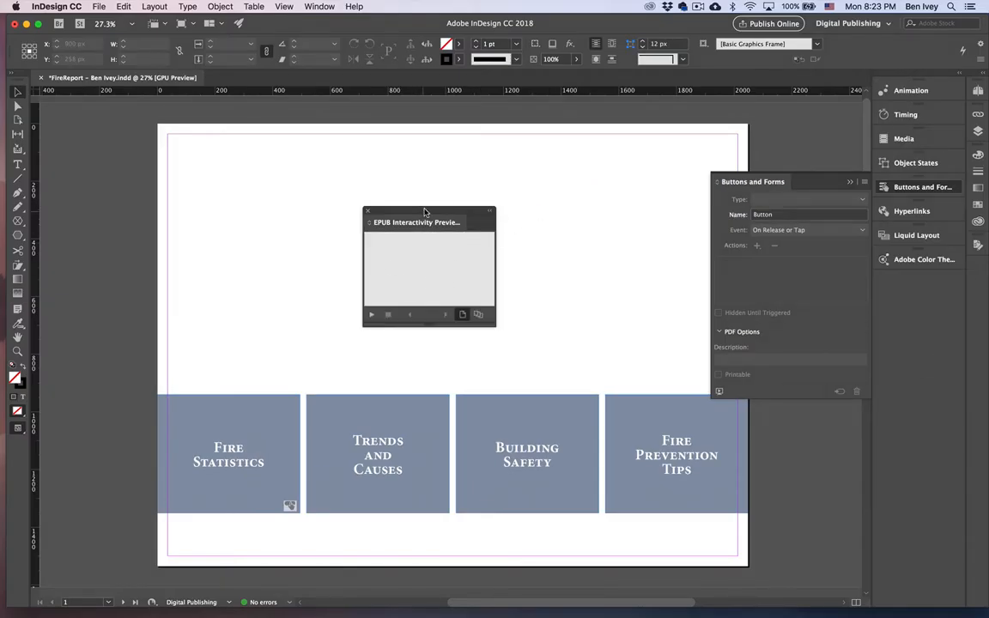
pyautogui.moveTo(425, 212); pyautogui.dragTo(256, 118)
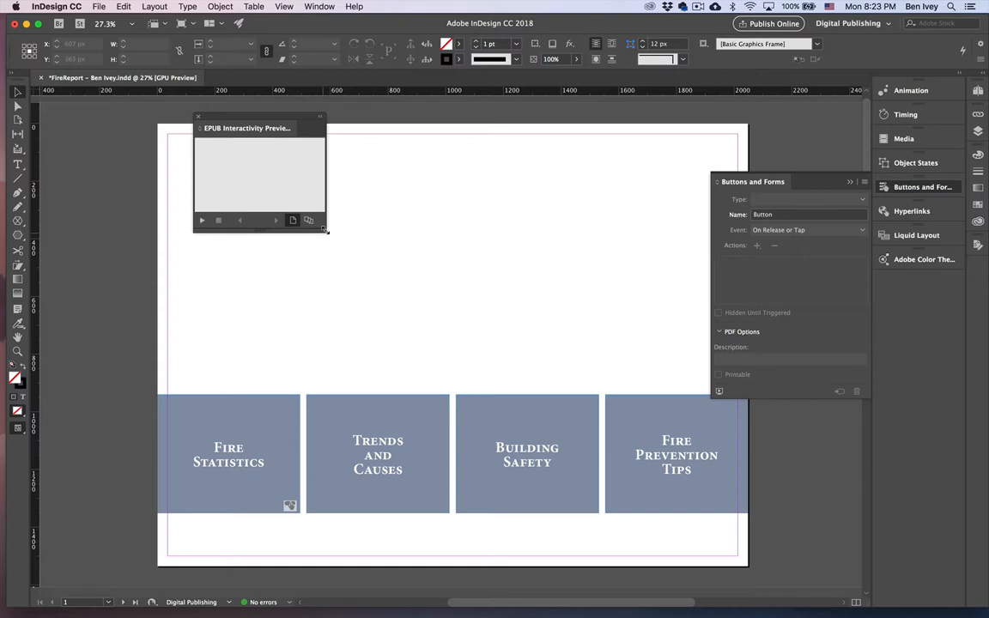
pyautogui.moveTo(324, 230); pyautogui.dragTo(679, 451)
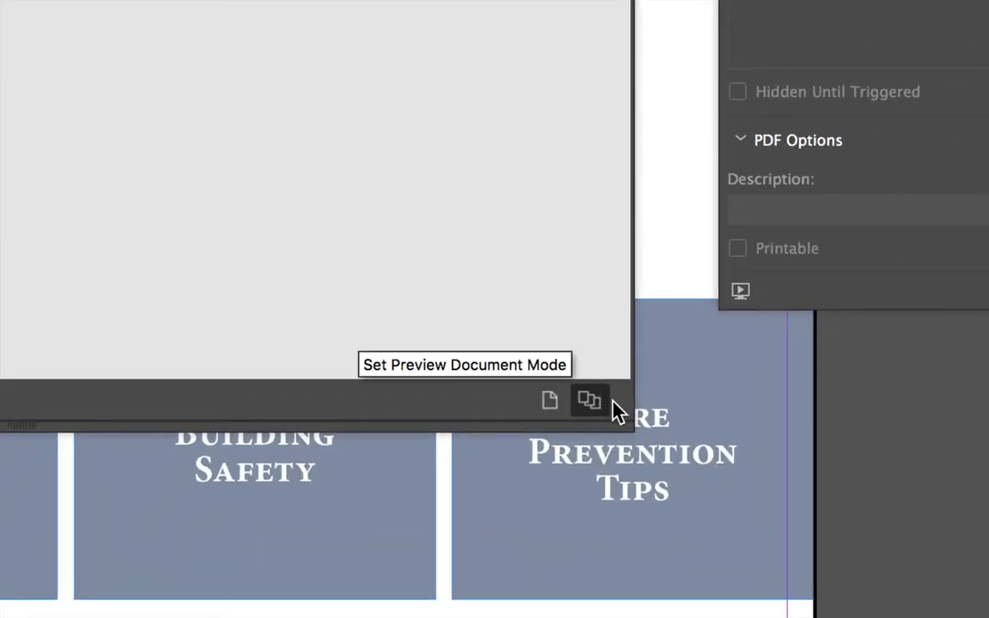
# Play the preview in document mode, test the Fire Statistics button's page link, and close the preview.
pyautogui.click(591, 405)
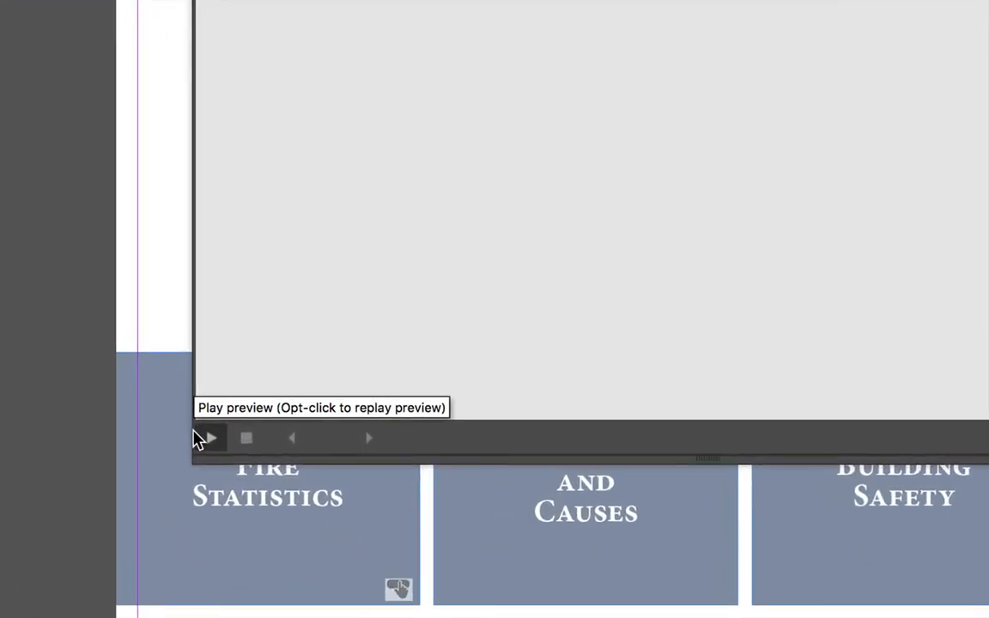
pyautogui.click(206, 441)
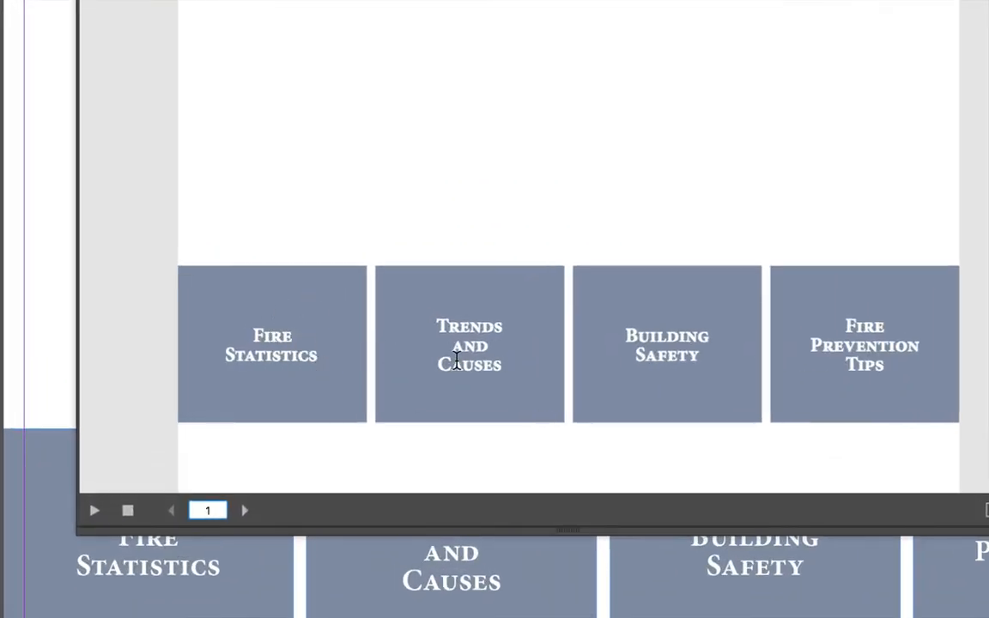
pyautogui.click(307, 351)
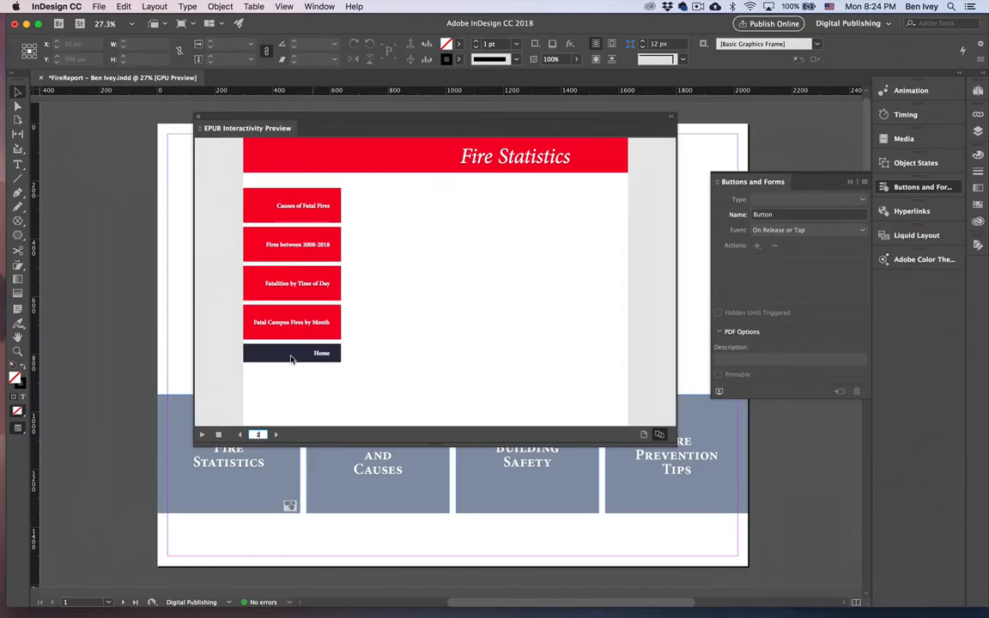
pyautogui.click(197, 118)
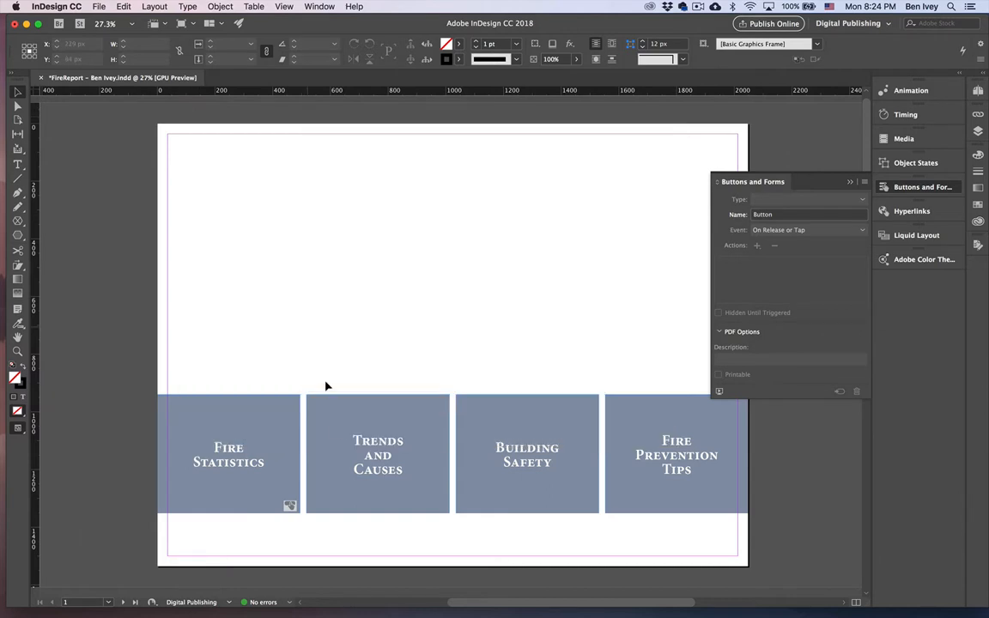
# Float the Buttons and Forms panel beside the red topic boxes on page 2.
pyautogui.scroll(-5, 336, 430)
pyautogui.scroll(-5, 338, 432)
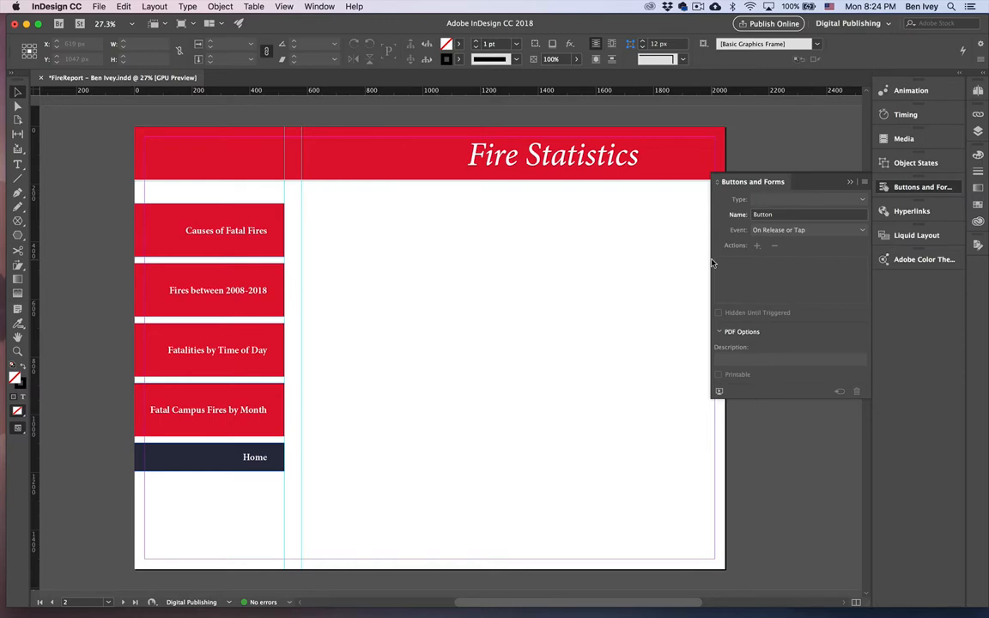
pyautogui.moveTo(759, 183); pyautogui.dragTo(415, 203)
pyautogui.scroll(3, 278, 267)
pyautogui.scroll(-2, 278, 266)
pyautogui.scroll(2, 277, 267)
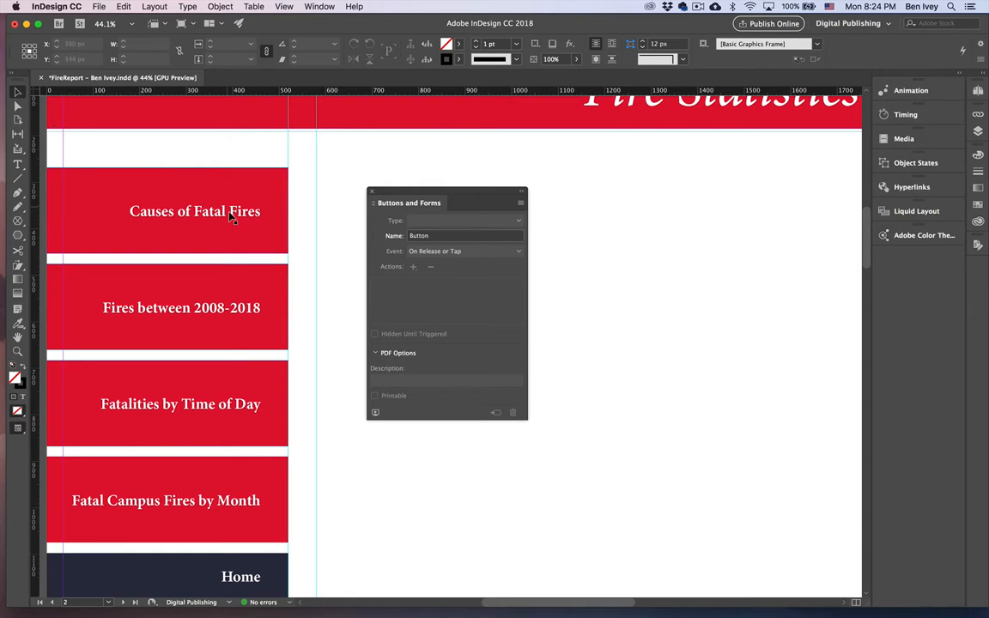
# Convert the Causes of Fatal Fires box on page 2 into a button named CauseofFire.
pyautogui.click(210, 197)
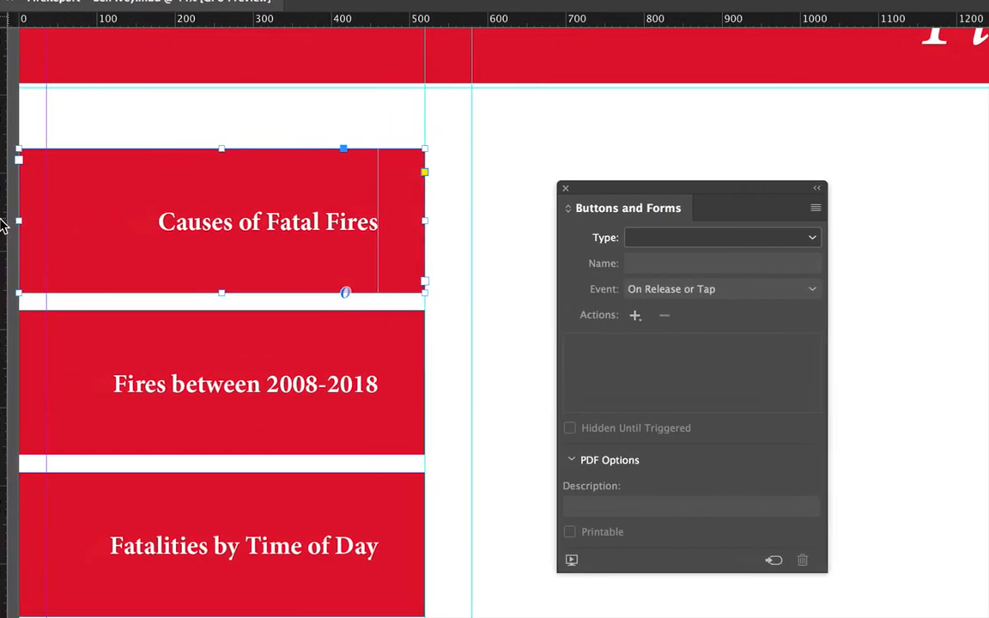
pyautogui.click(659, 238)
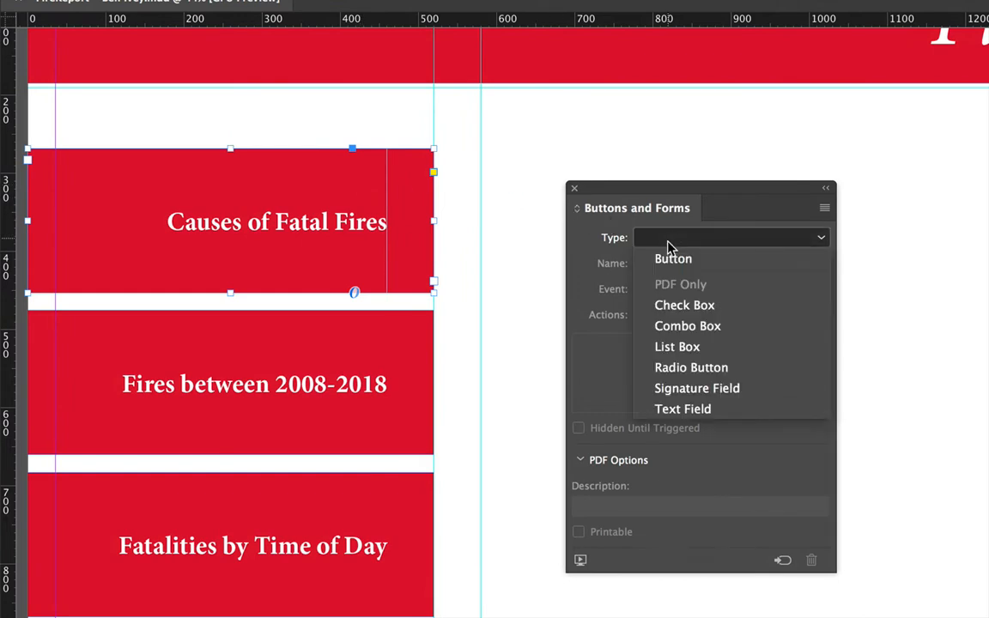
pyautogui.click(673, 259)
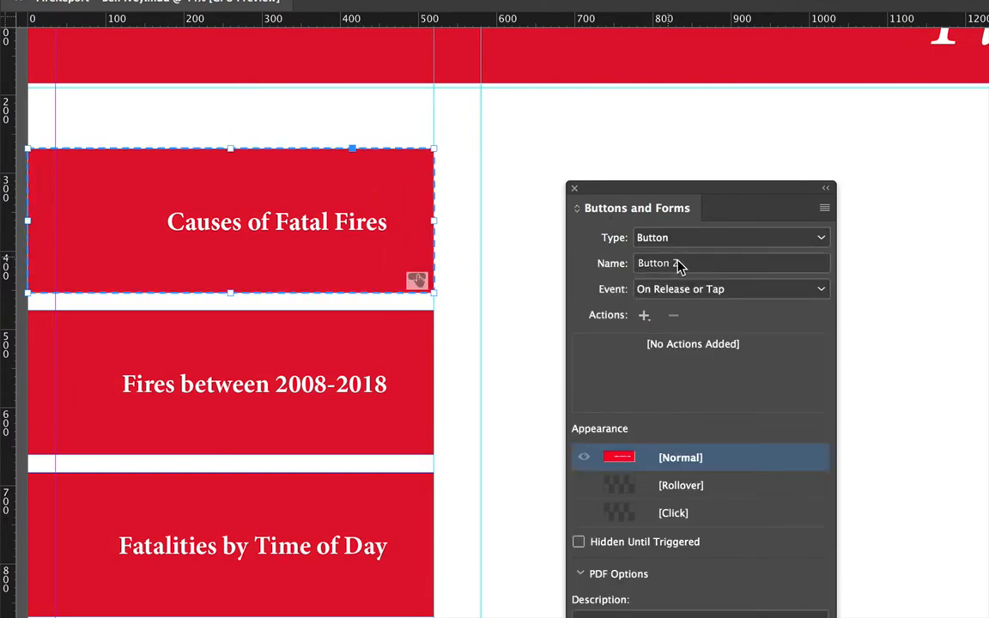
pyautogui.click(677, 264)
pyautogui.write('Ca')
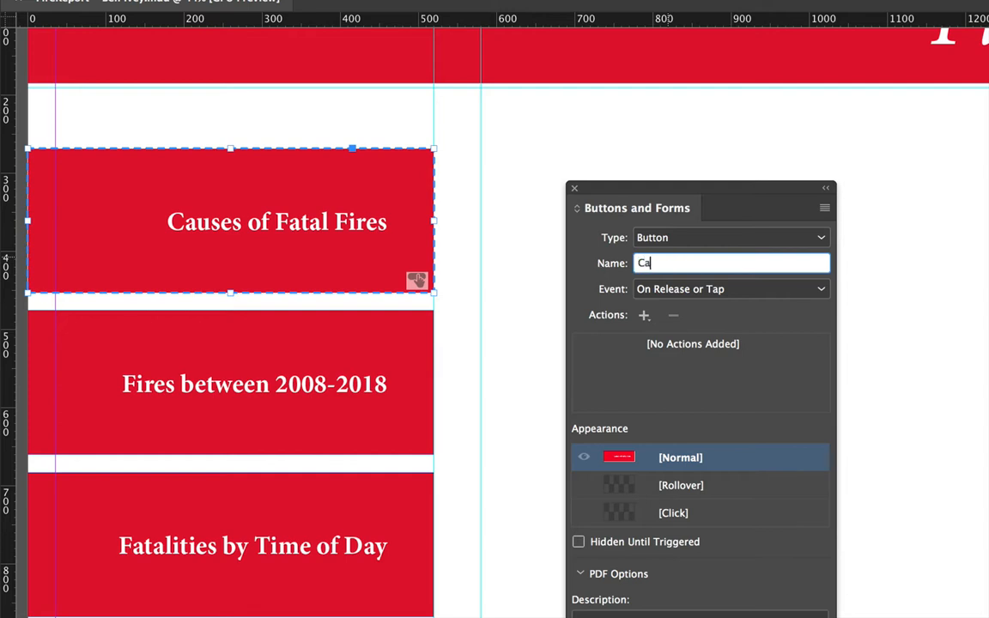
pyautogui.write('useofFire')
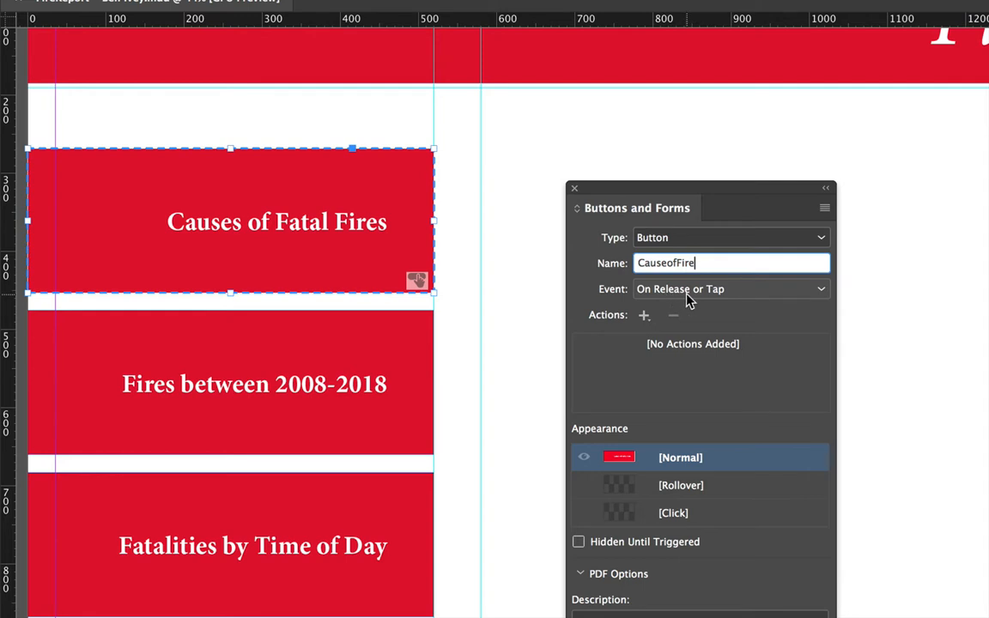
# Add a Go To Page action to the Causes of Fatal Fires button with page 2 as its destination.
pyautogui.click(645, 317)
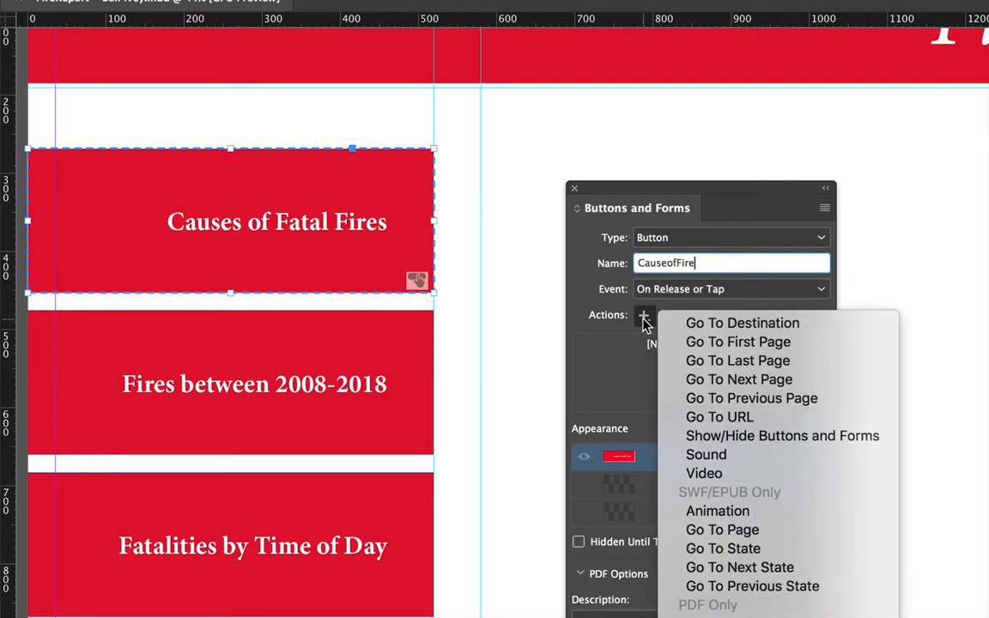
pyautogui.click(721, 530)
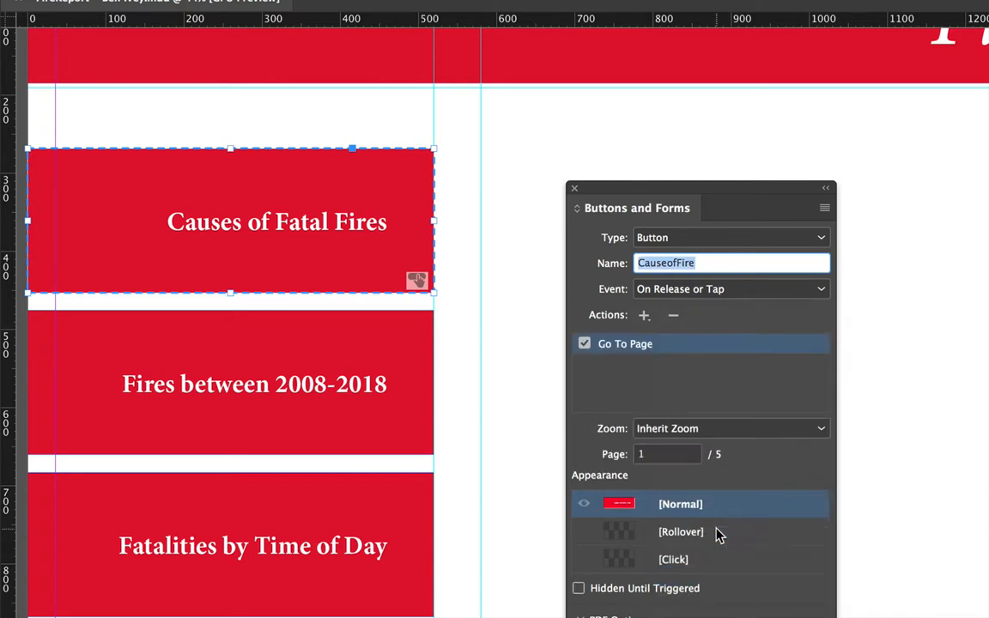
pyautogui.click(662, 455)
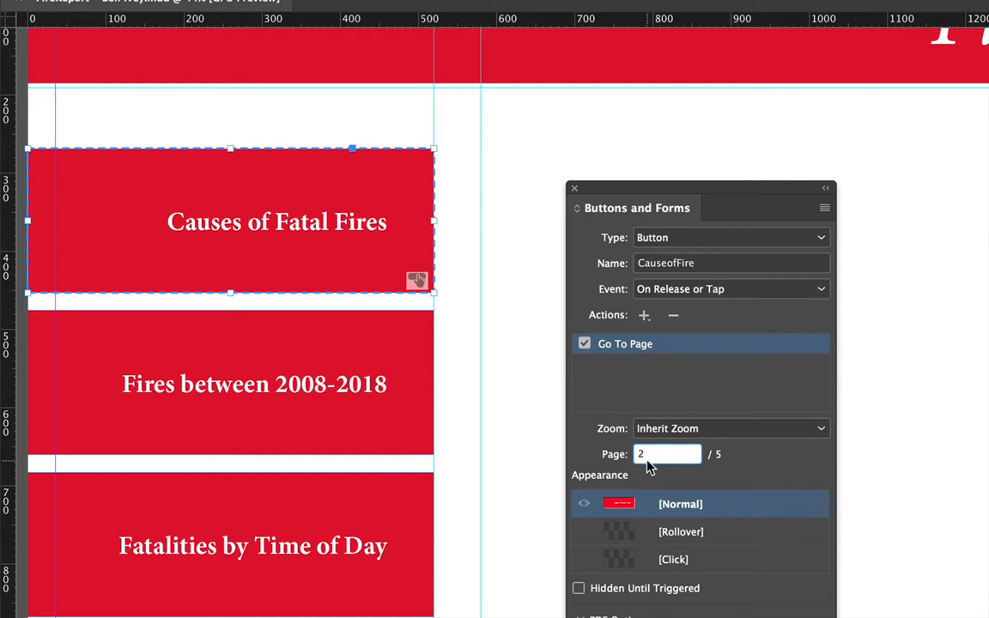
pyautogui.press('Return')
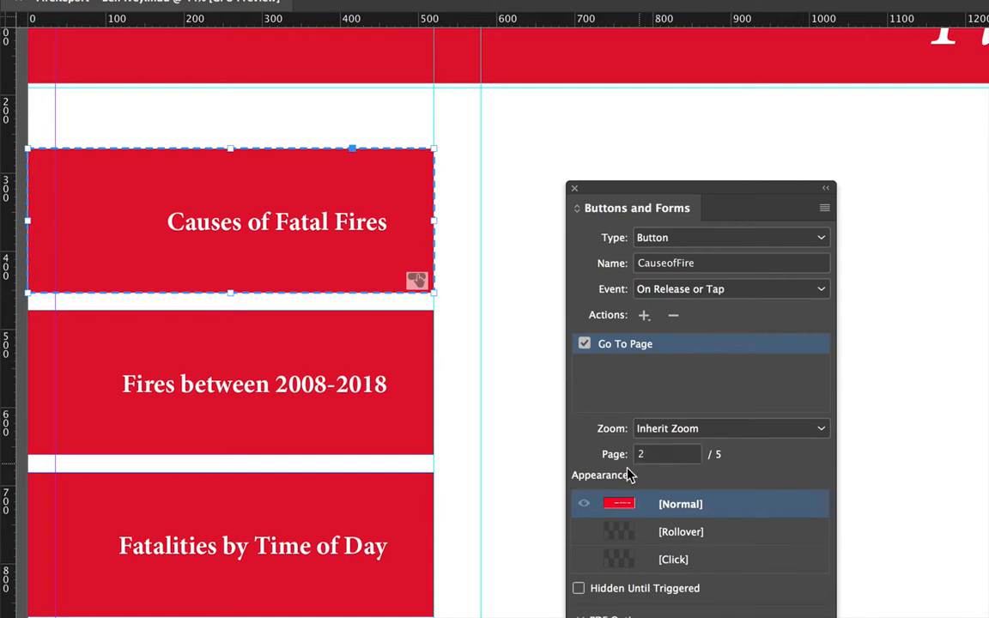
pyautogui.click(530, 415)
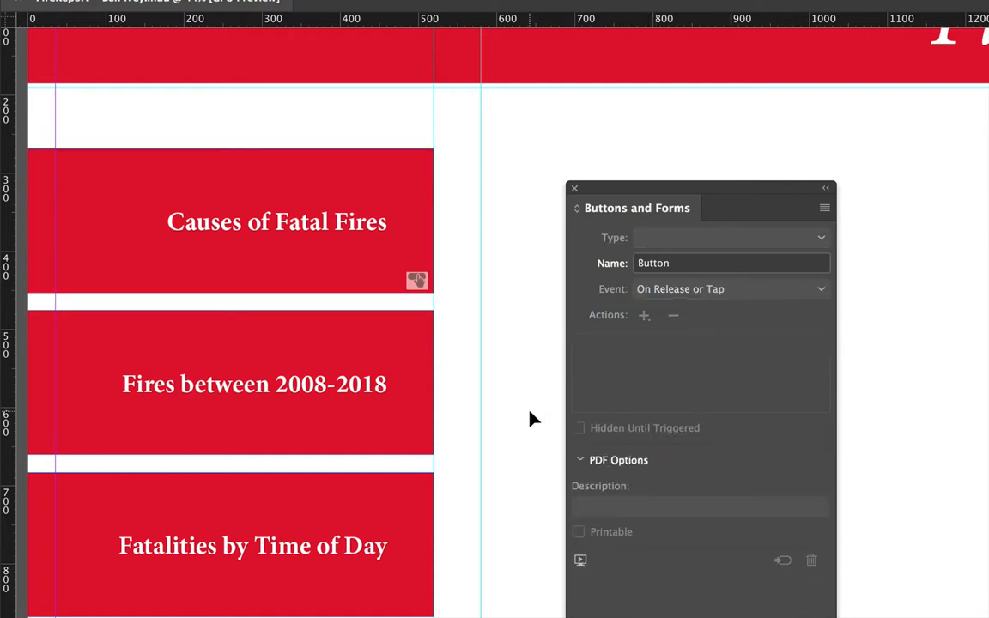
# Convert the Fires between 2008-2018 box on page 2 into a button named FiresBetween.
pyautogui.click(313, 365)
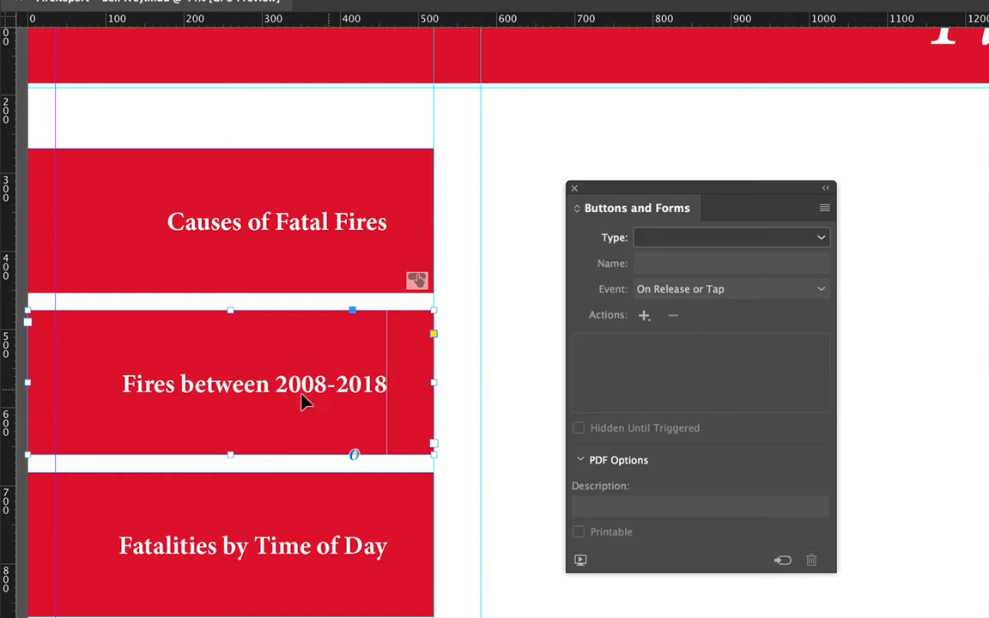
pyautogui.click(650, 240)
pyautogui.click(659, 258)
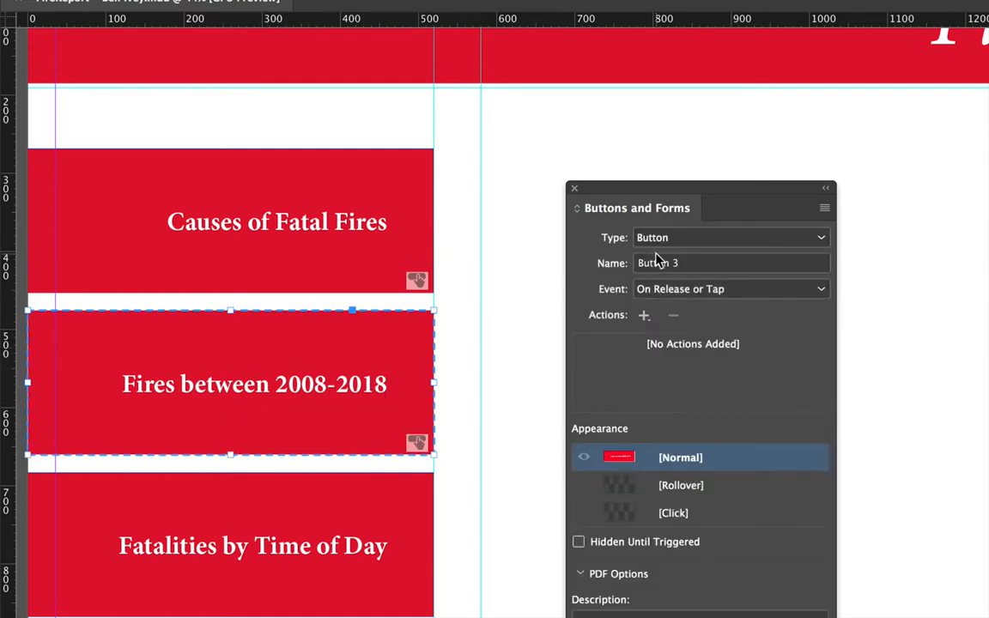
pyautogui.click(678, 266)
pyautogui.tripleClick(678, 266)
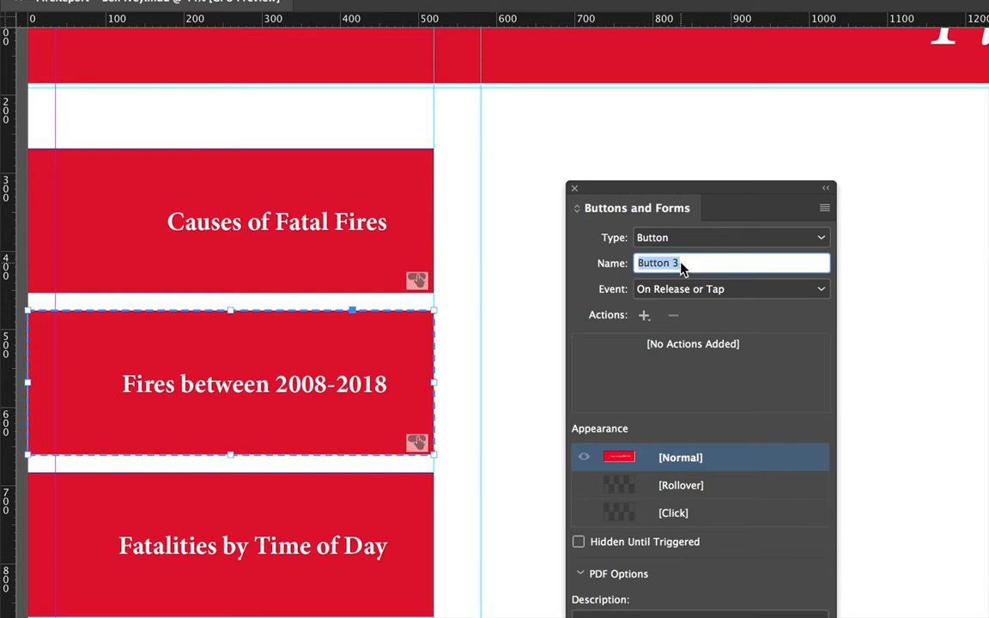
pyautogui.write('FiresBetween')
# Add a Go To Page action to the Fires between 2008-2018 button with page 3 as its destination.
pyautogui.click(644, 315)
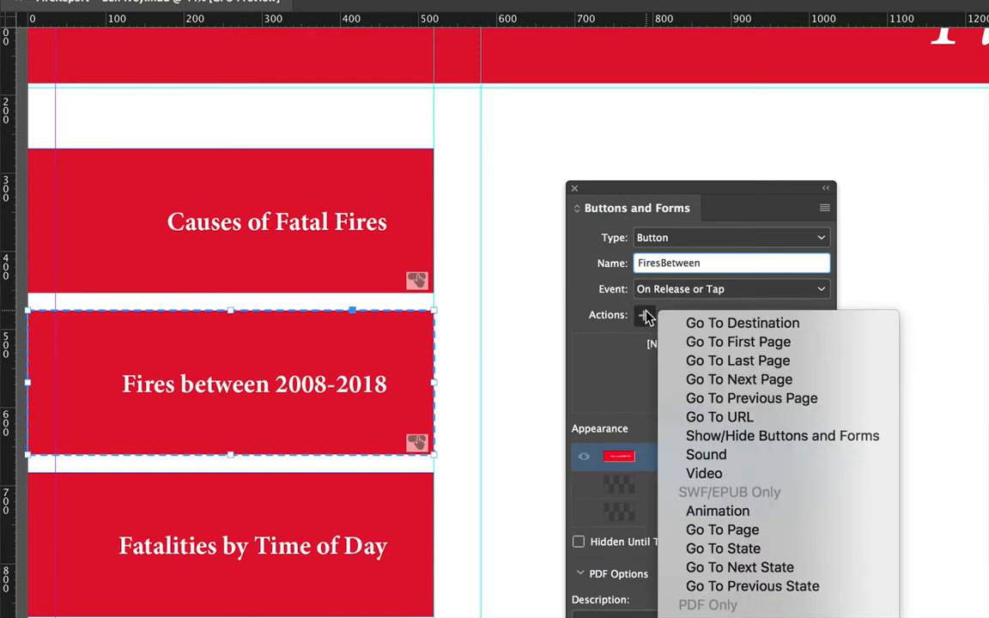
pyautogui.click(737, 532)
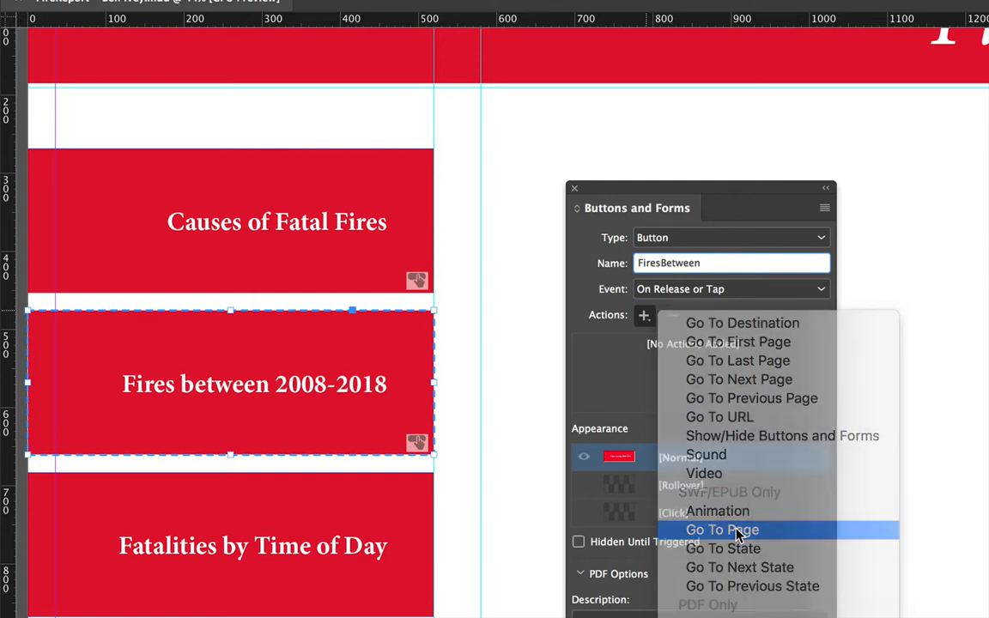
pyautogui.click(640, 455)
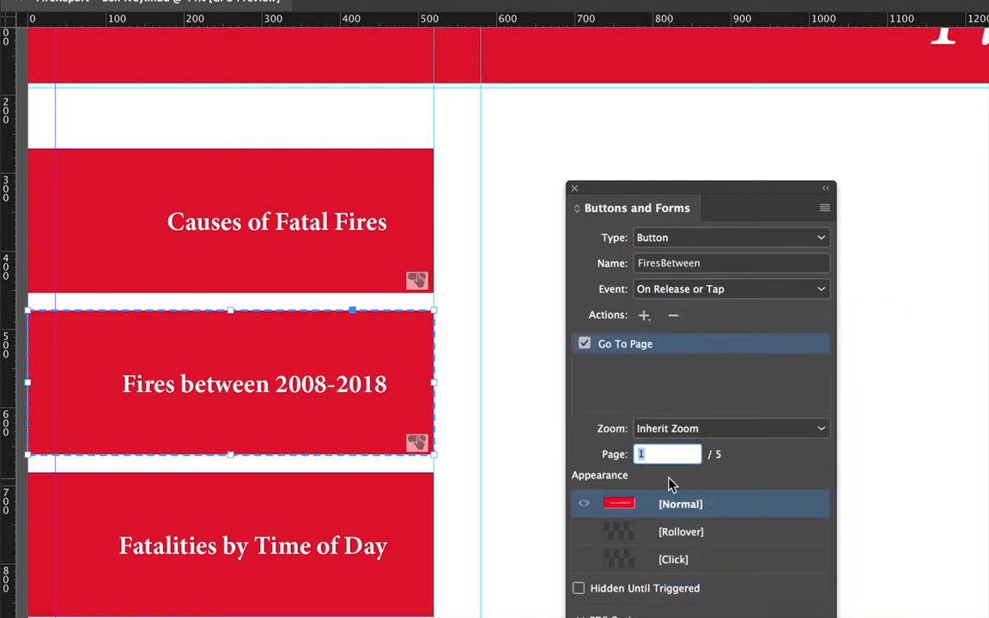
pyautogui.write('3')
# Convert the Fatalities by Time of Day box on page 2 into a button named FatalitiesByTime.
pyautogui.scroll(-5, 503, 463)
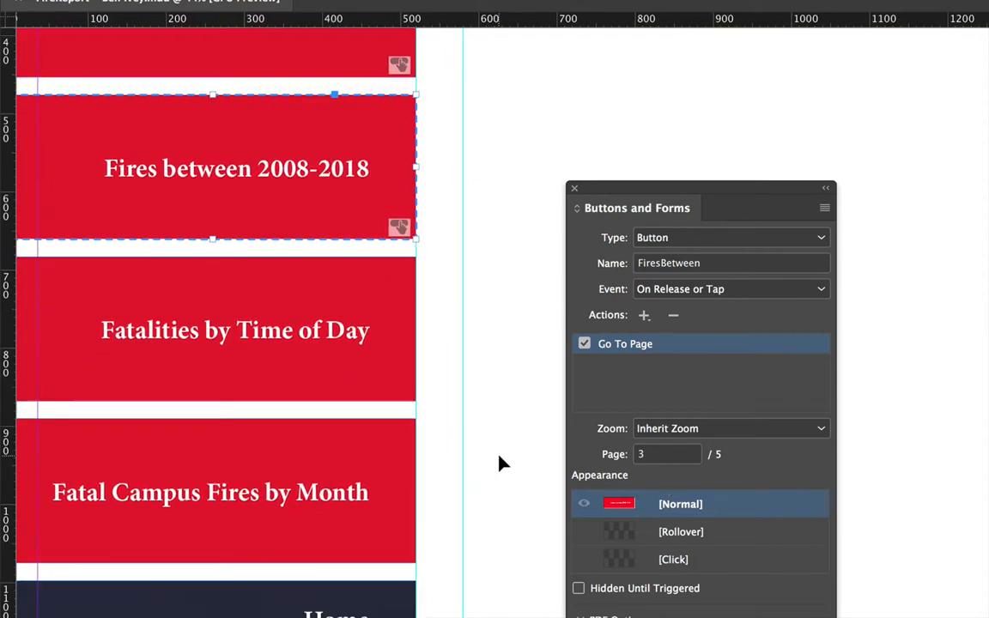
pyautogui.scroll(-2, 501, 464)
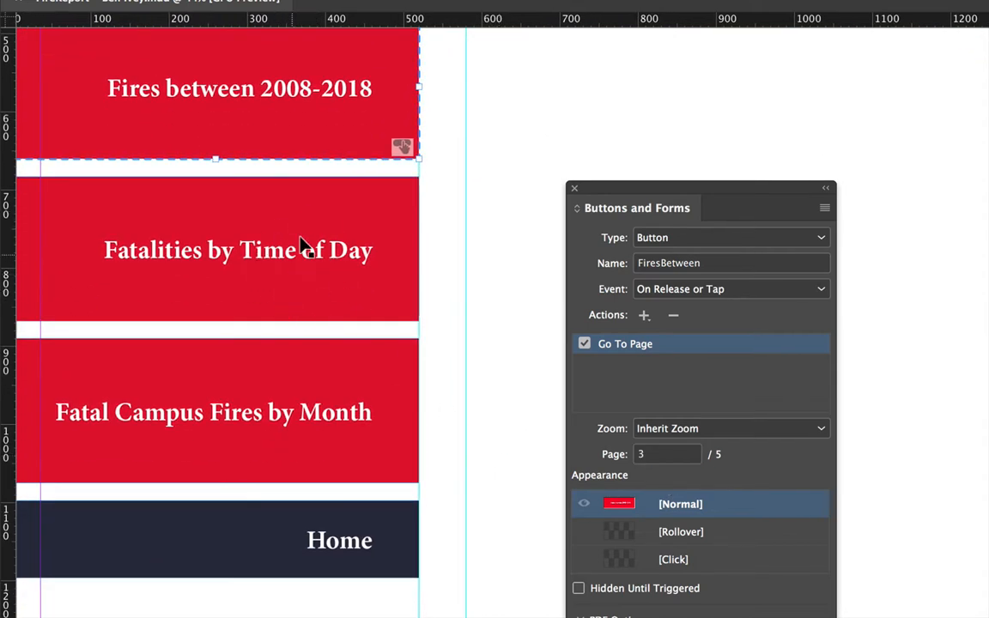
pyautogui.click(332, 243)
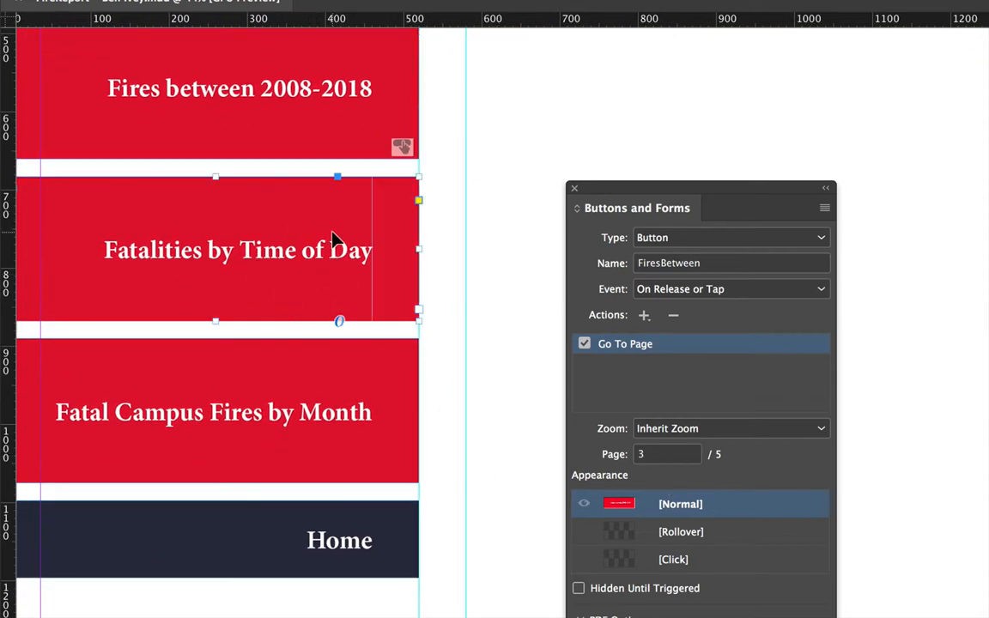
pyautogui.click(649, 240)
pyautogui.click(656, 259)
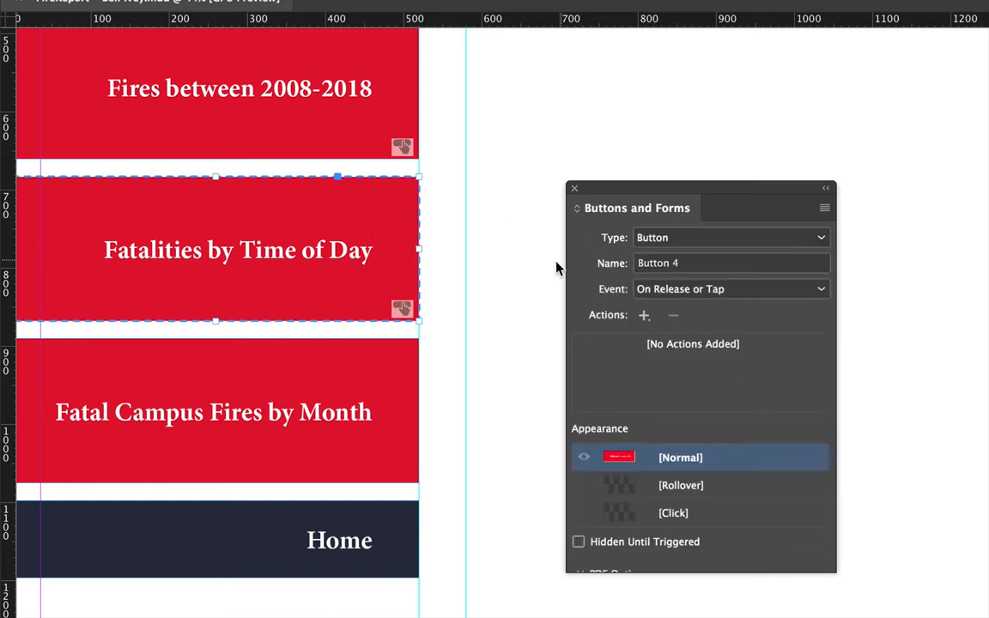
pyautogui.click(669, 265)
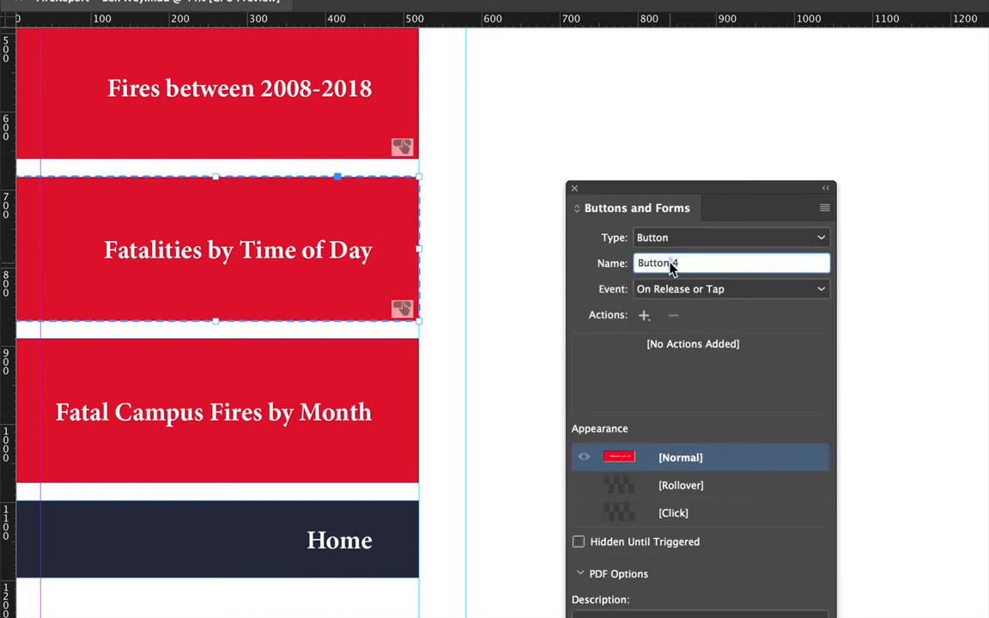
pyautogui.write('FatalitiesByTime')
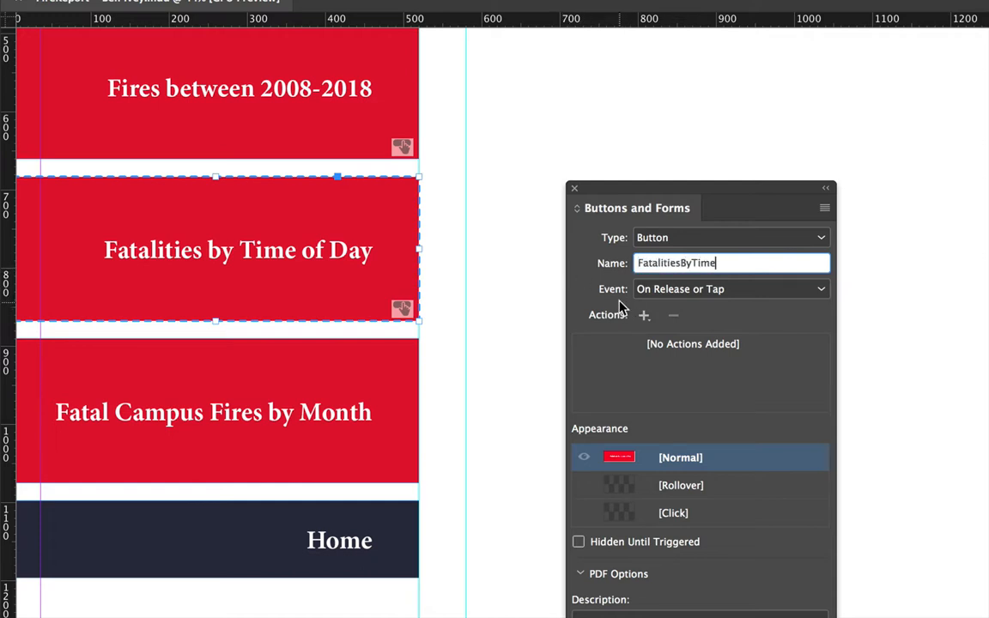
# Add a Go To Page action to the Fatalities by Time of Day button with page 4 as its destination.
pyautogui.click(644, 316)
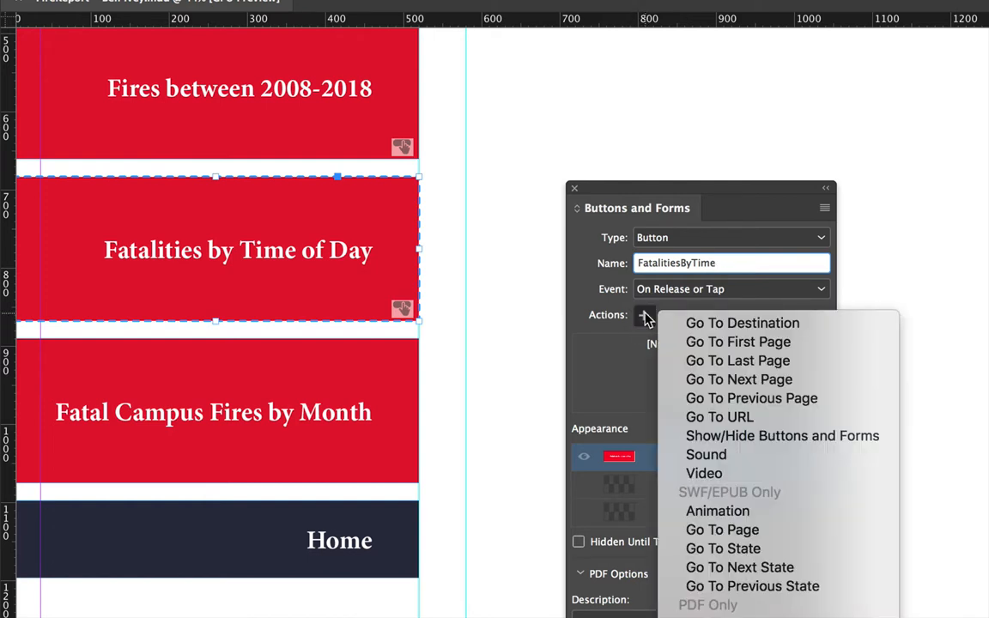
pyautogui.click(744, 531)
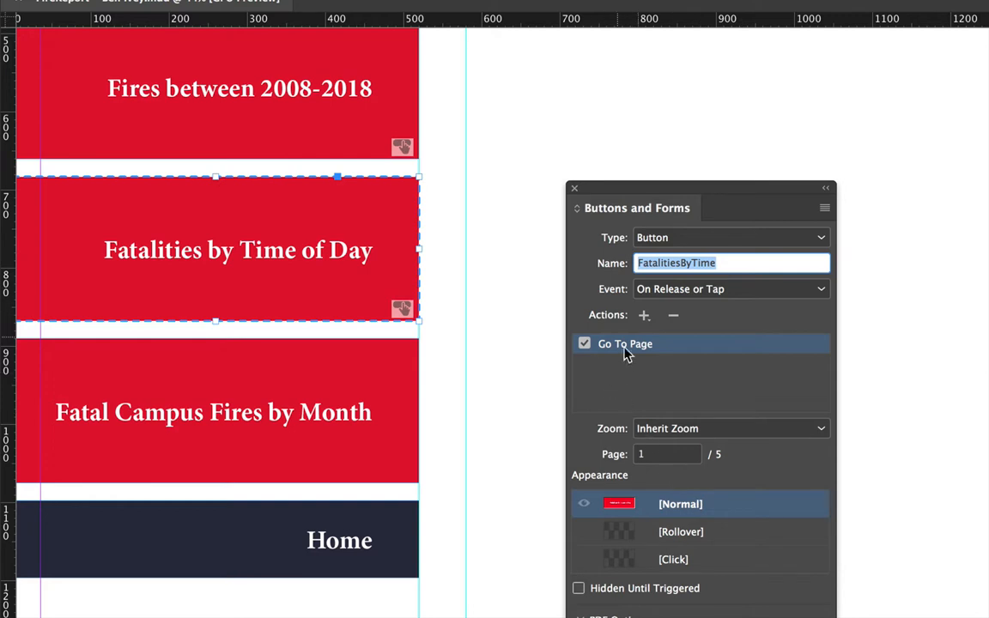
pyautogui.click(653, 455)
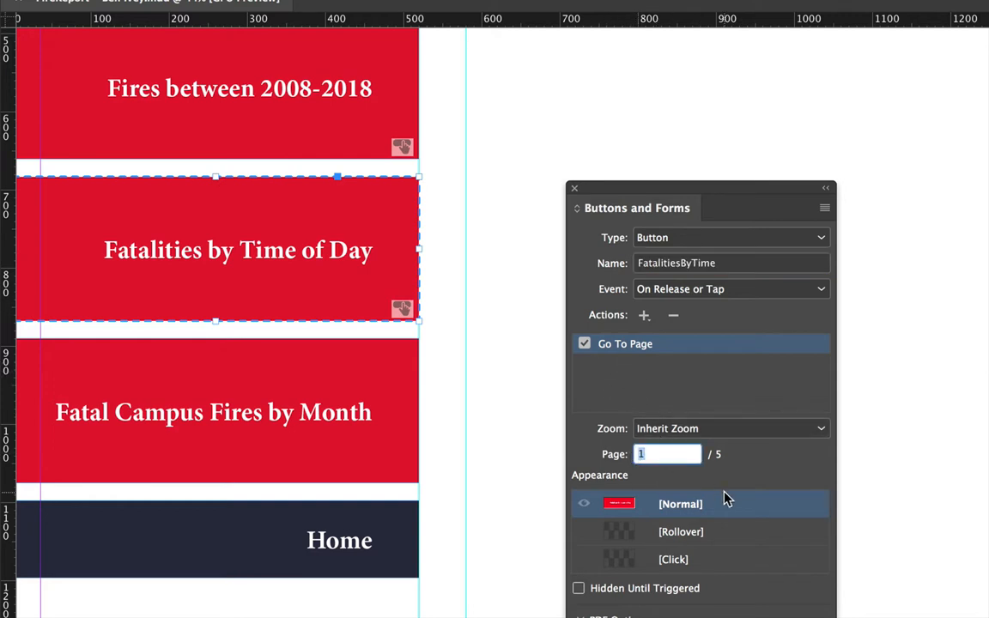
pyautogui.write('3')
pyautogui.press('Return')
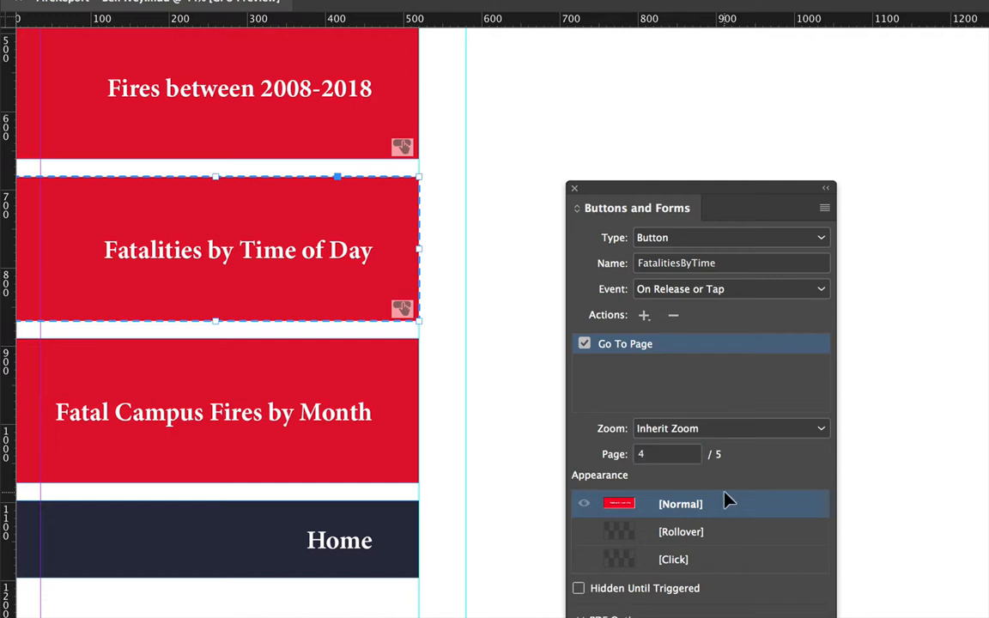
# Convert the Fatal Campus Fires by Month box on page 2 into a button named FatalCampus.
pyautogui.click(123, 393)
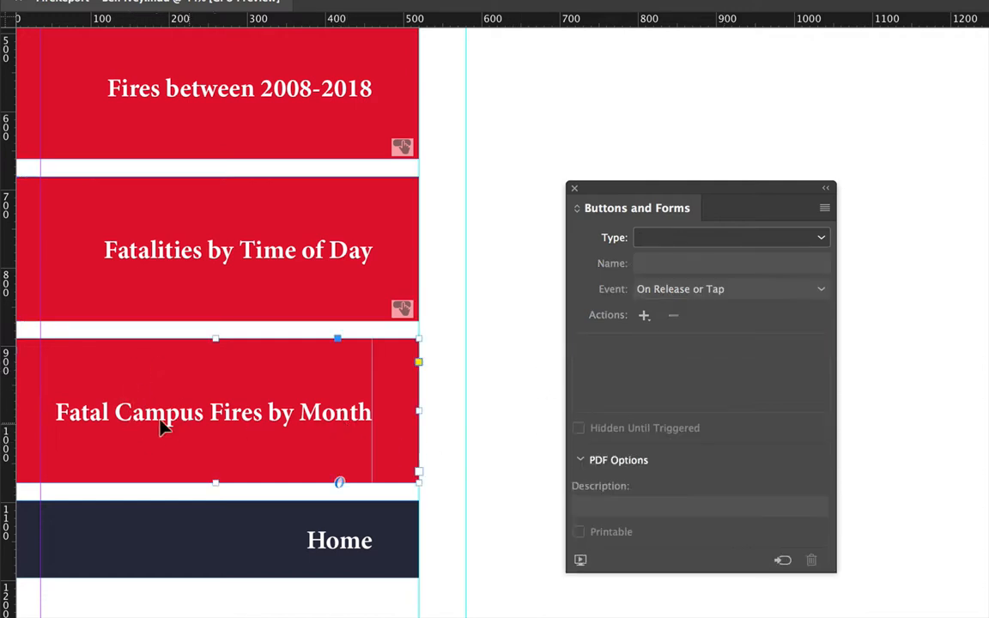
pyautogui.click(668, 242)
pyautogui.click(669, 259)
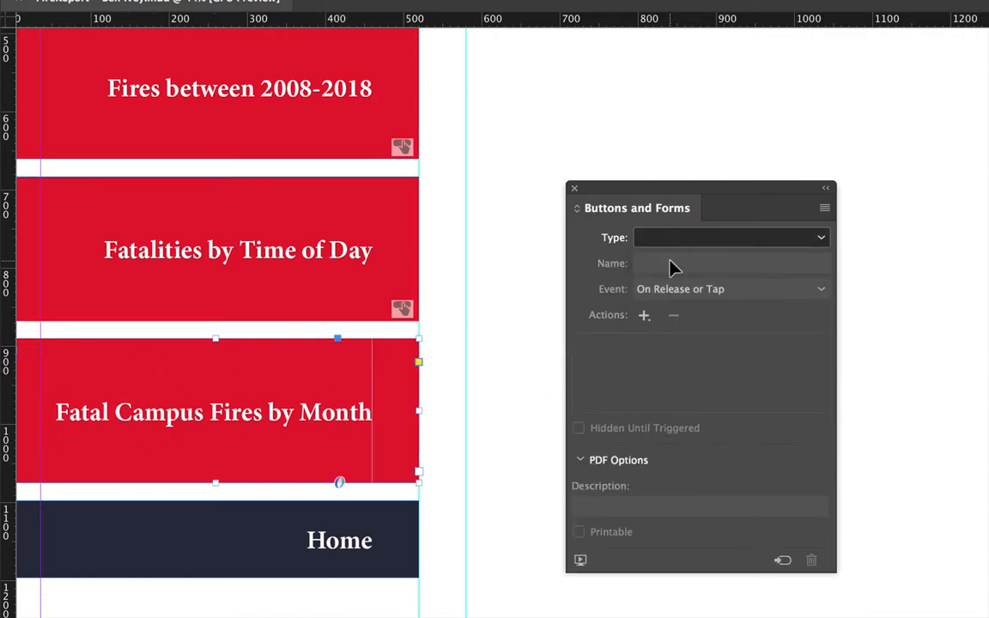
pyautogui.click(670, 271)
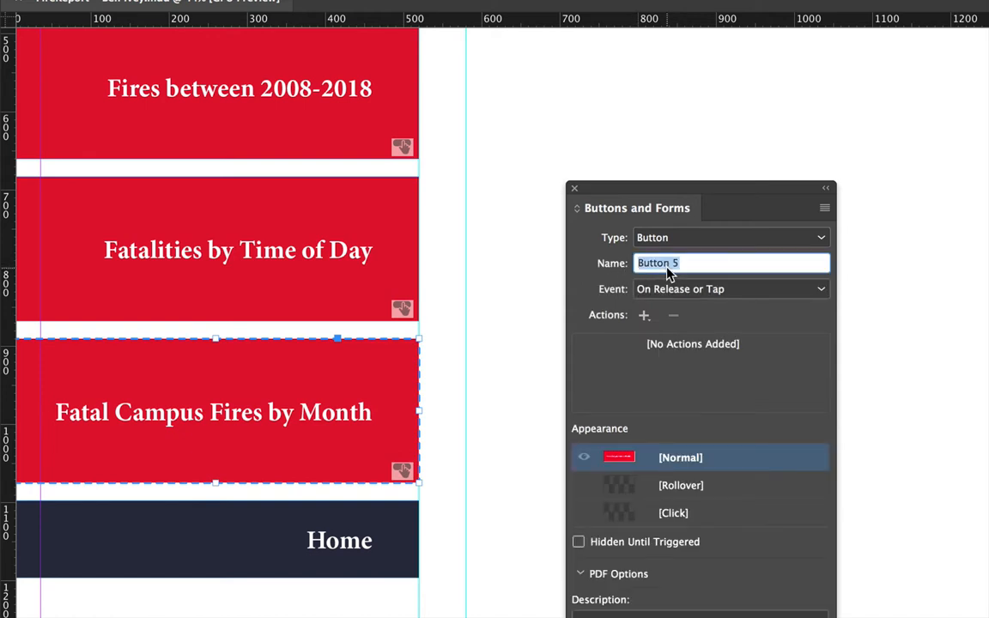
pyautogui.write('Fa')
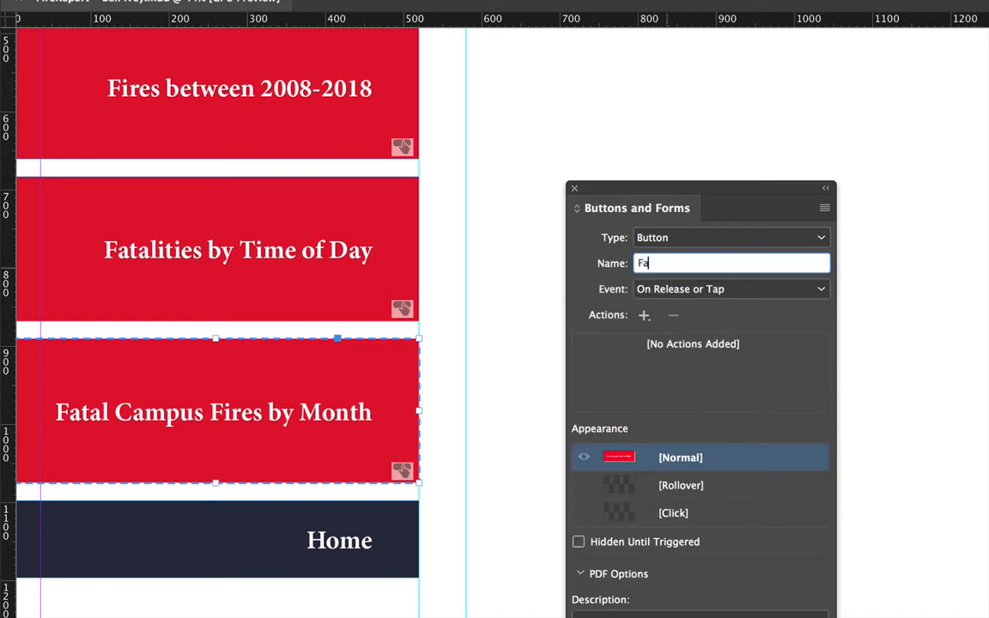
pyautogui.write('talCampus')
pyautogui.press('Return')
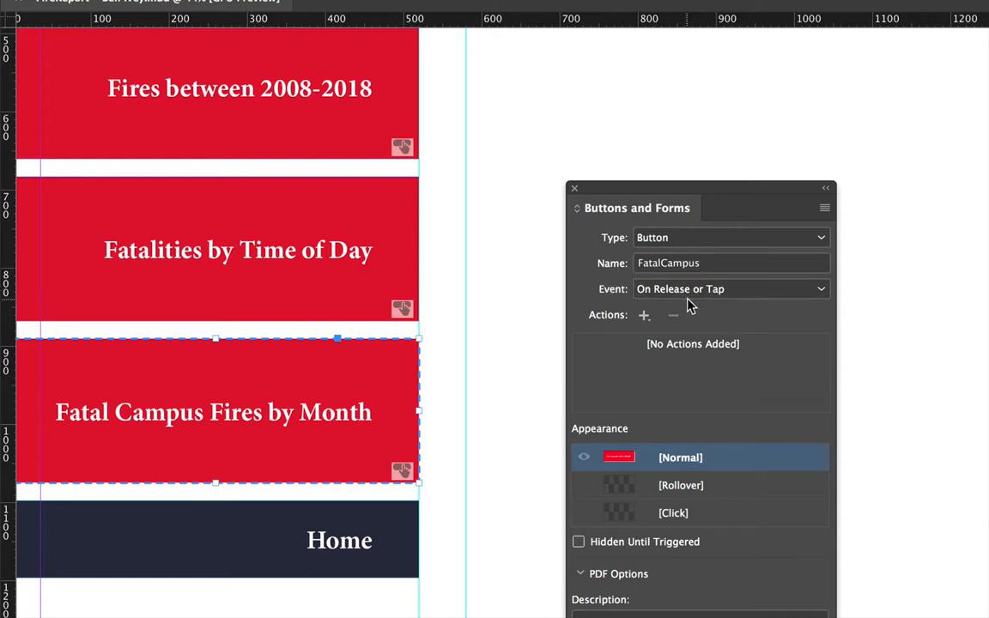
# Add a Go To Page action to the Fatal Campus Fires by Month button with page 5 as its destination.
pyautogui.click(643, 318)
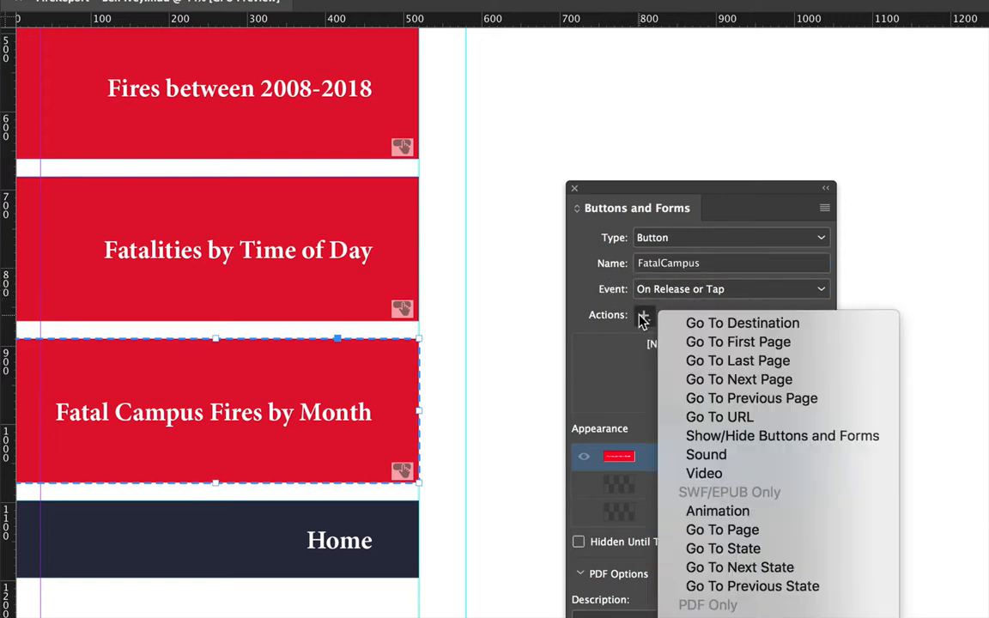
pyautogui.click(755, 529)
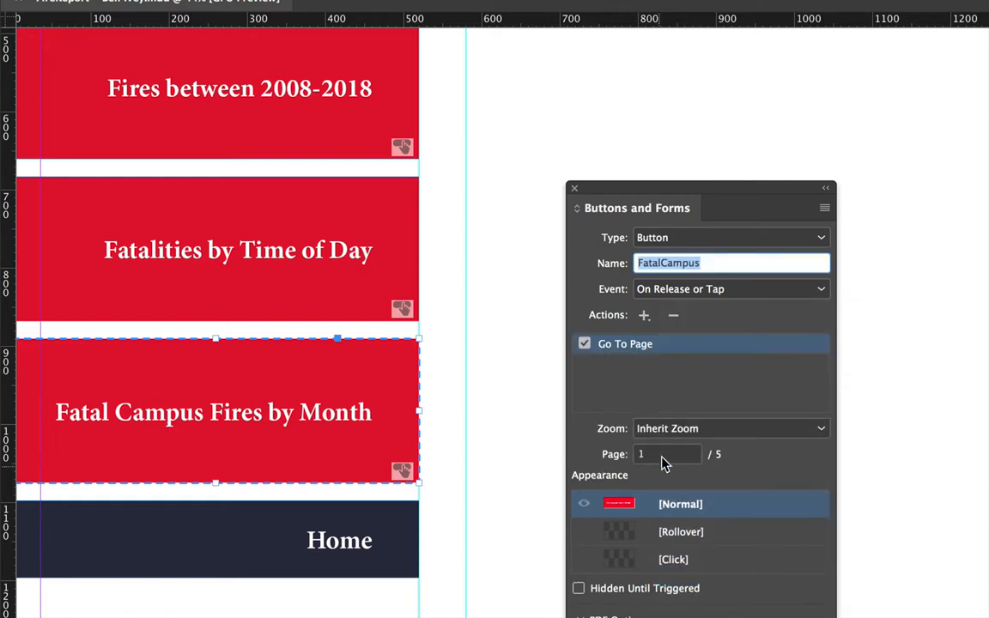
pyautogui.click(663, 458)
pyautogui.write('5')
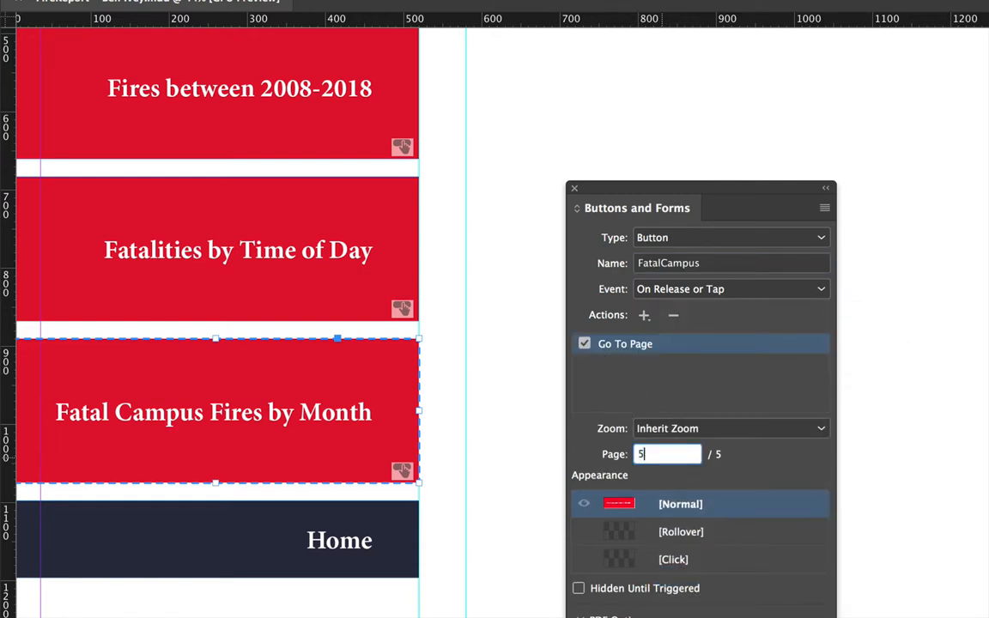
pyautogui.press('Return')
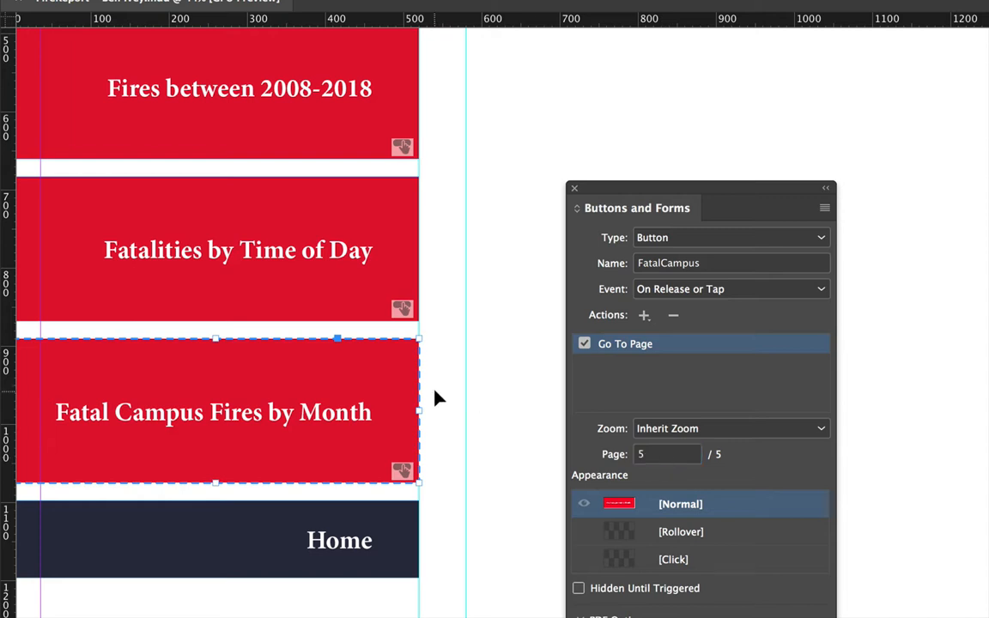
# Convert the dark Home box below the red topic boxes into a button named Home.
pyautogui.click(479, 471)
pyautogui.scroll(-1, 479, 477)
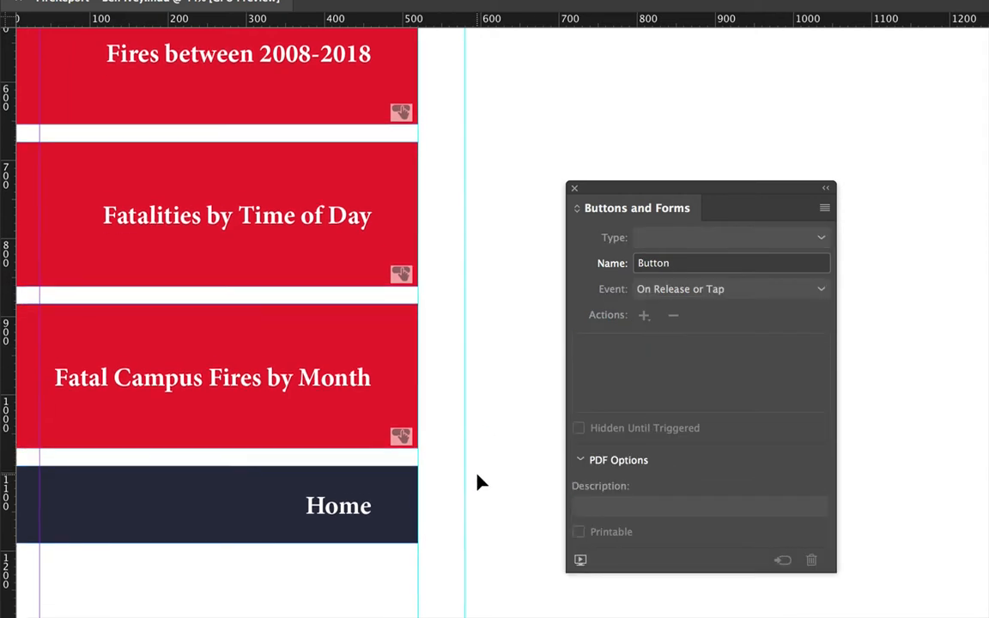
pyautogui.click(383, 505)
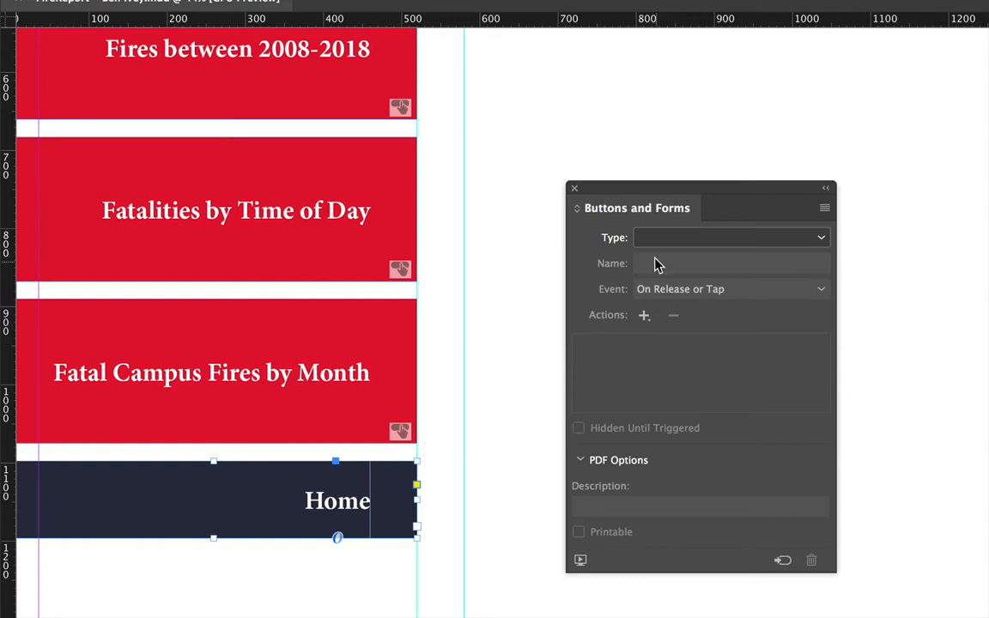
pyautogui.click(656, 241)
pyautogui.click(656, 259)
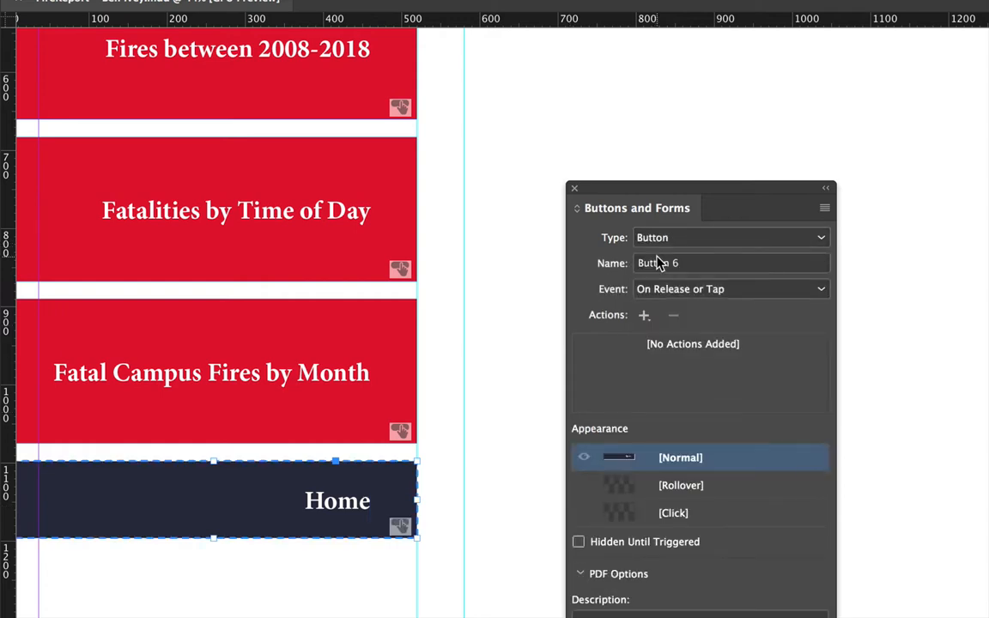
pyautogui.tripleClick(668, 267)
pyautogui.write('Home')
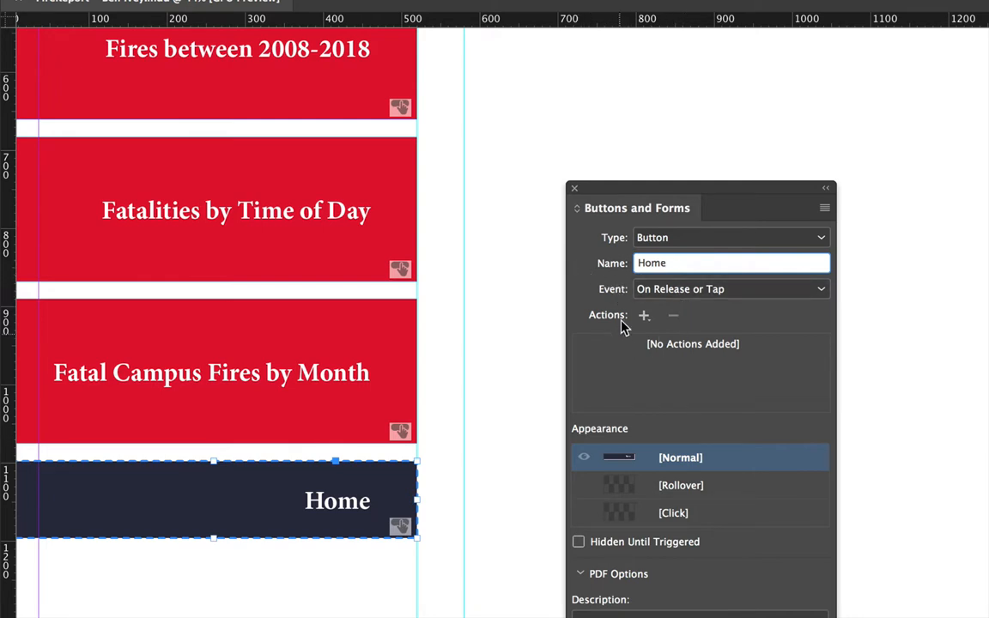
# Add a Go To Page action to the Home button with page 1 as its destination.
pyautogui.click(644, 318)
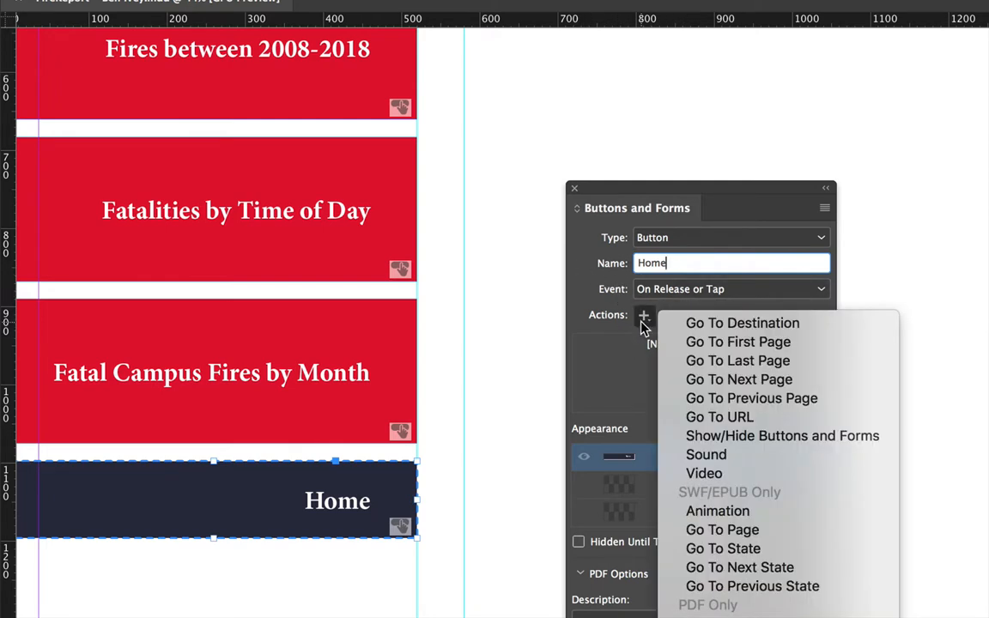
pyautogui.click(725, 530)
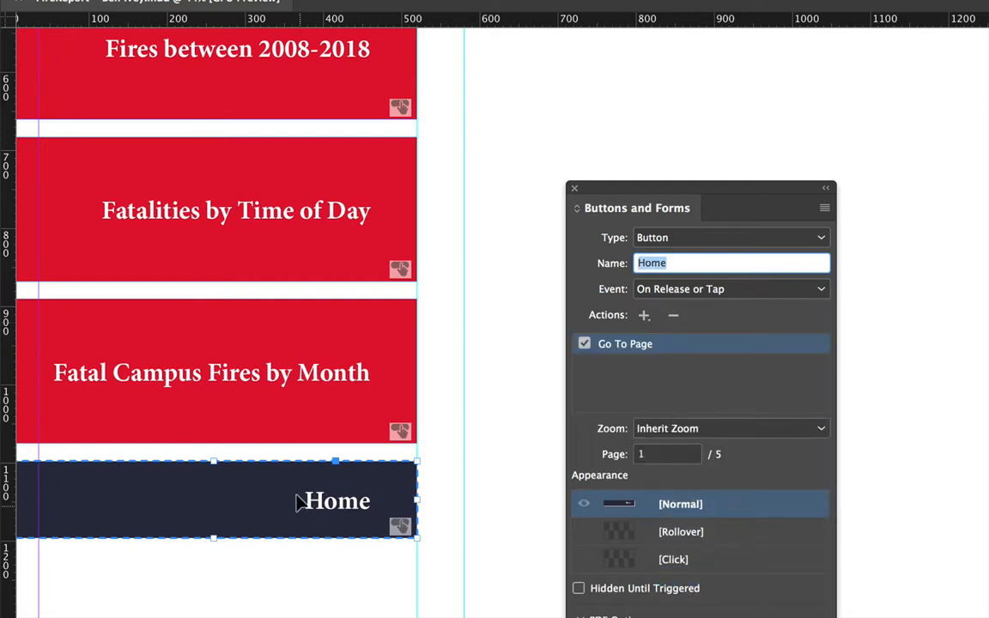
pyautogui.click(655, 455)
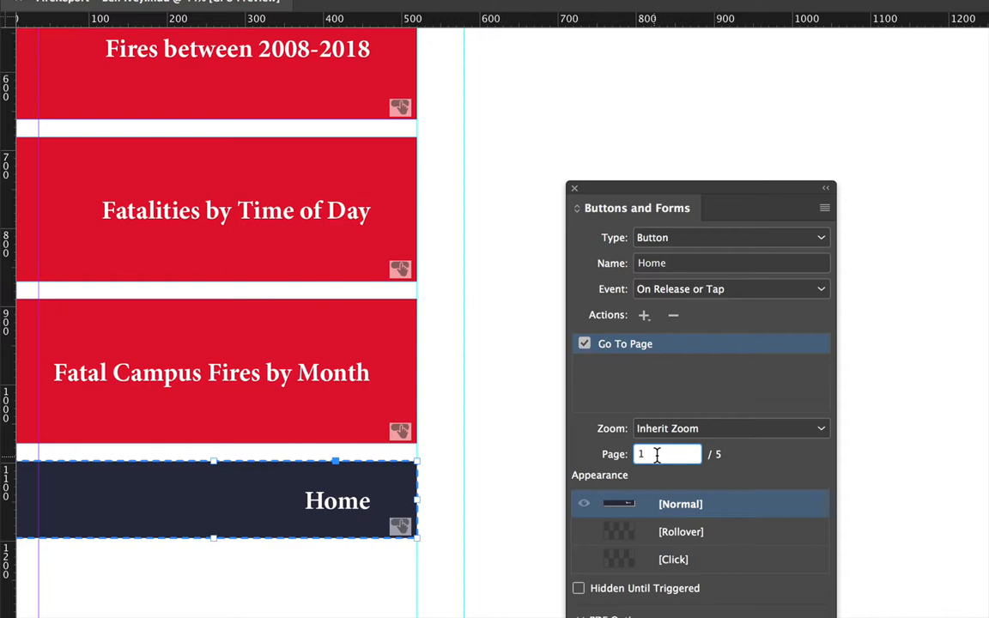
pyautogui.press('Return')
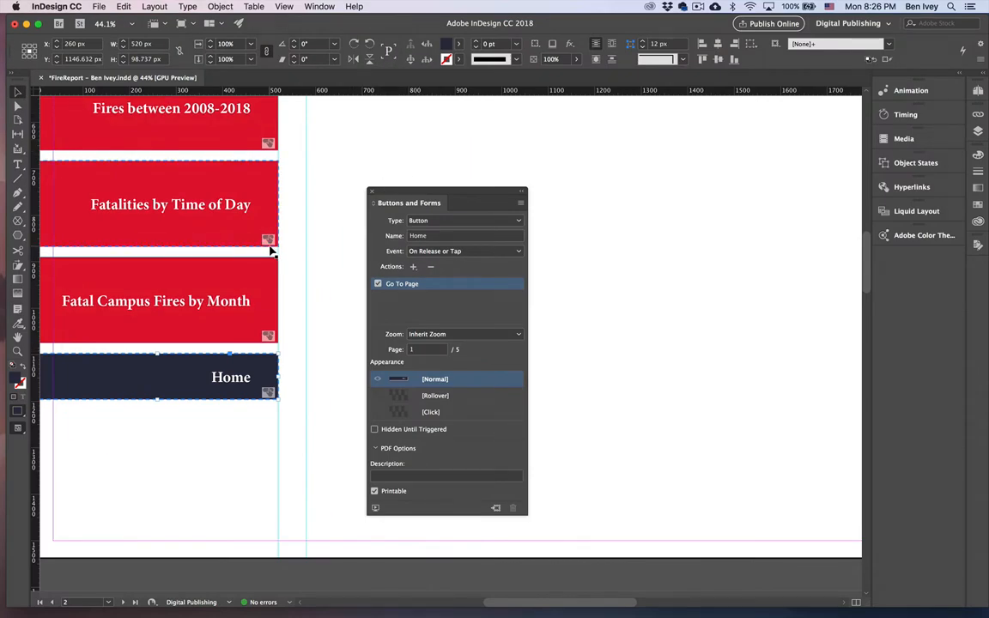
# Dock the floating Buttons and Forms panel with the collapsed panels, below Adobe Color Themes.
pyautogui.scroll(5, 270, 250)
pyautogui.scroll(-5, 270, 251)
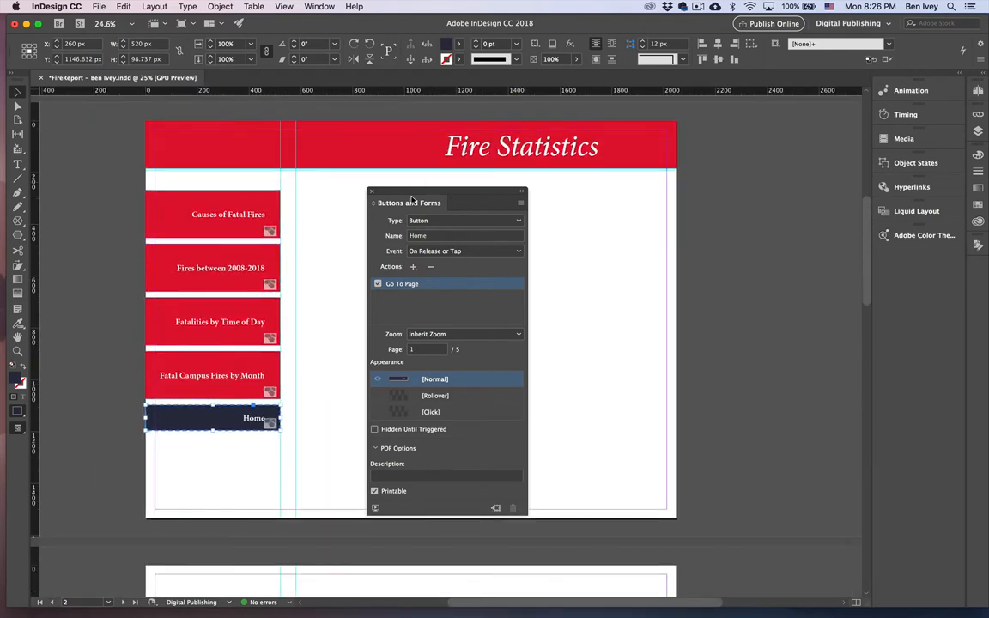
pyautogui.moveTo(412, 200); pyautogui.dragTo(913, 132)
pyautogui.moveTo(898, 170); pyautogui.dragTo(904, 254)
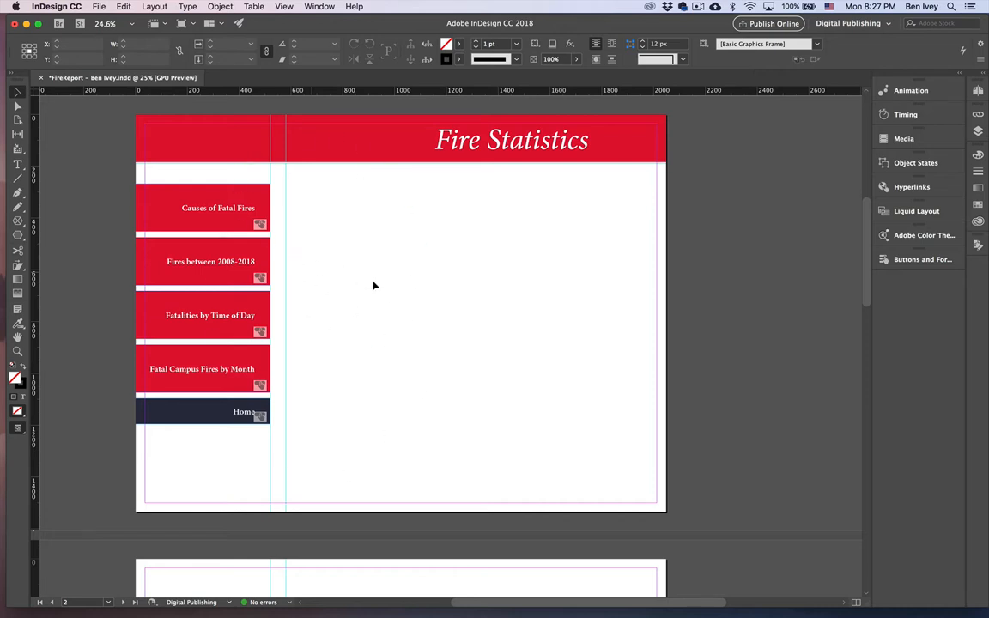
# Copy the Fire Statistics banner together with all five menu buttons on page 2.
pyautogui.scroll(5, 373, 285)
pyautogui.scroll(-15, 399, 259)
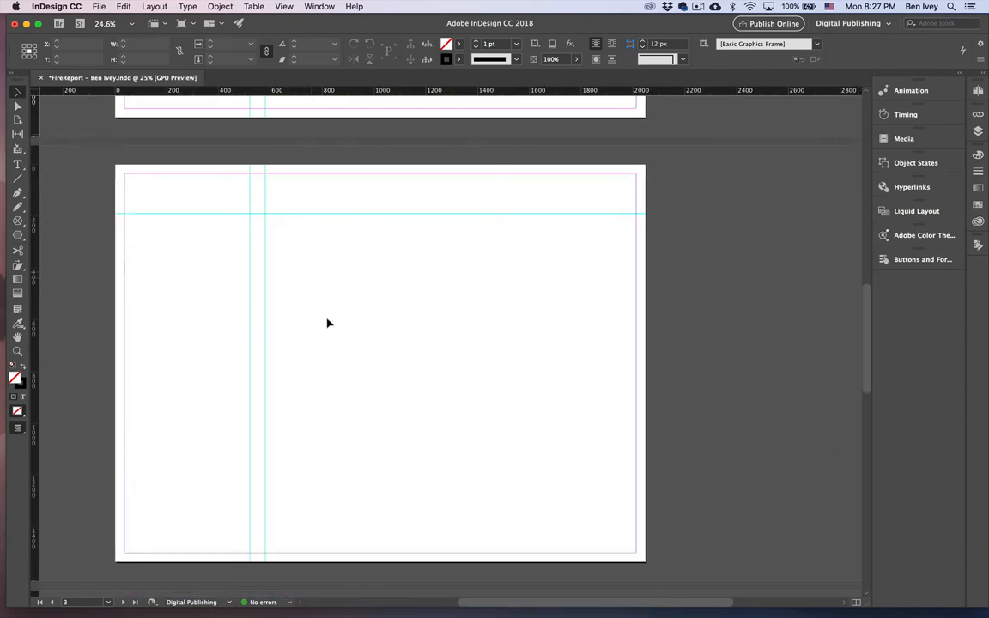
pyautogui.scroll(-10, 410, 356)
pyautogui.scroll(15, 412, 356)
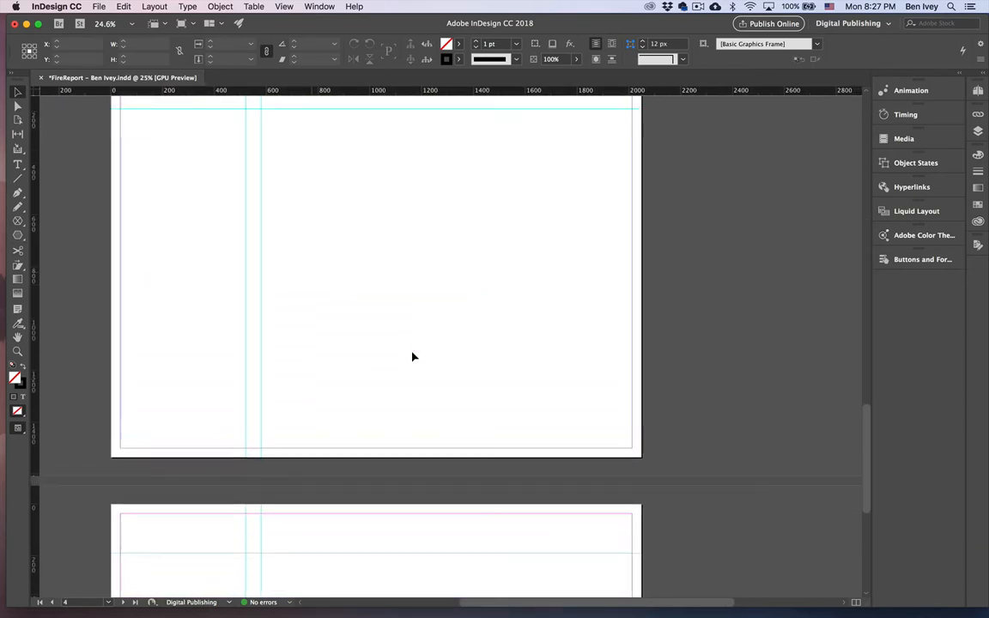
pyautogui.scroll(2, 412, 356)
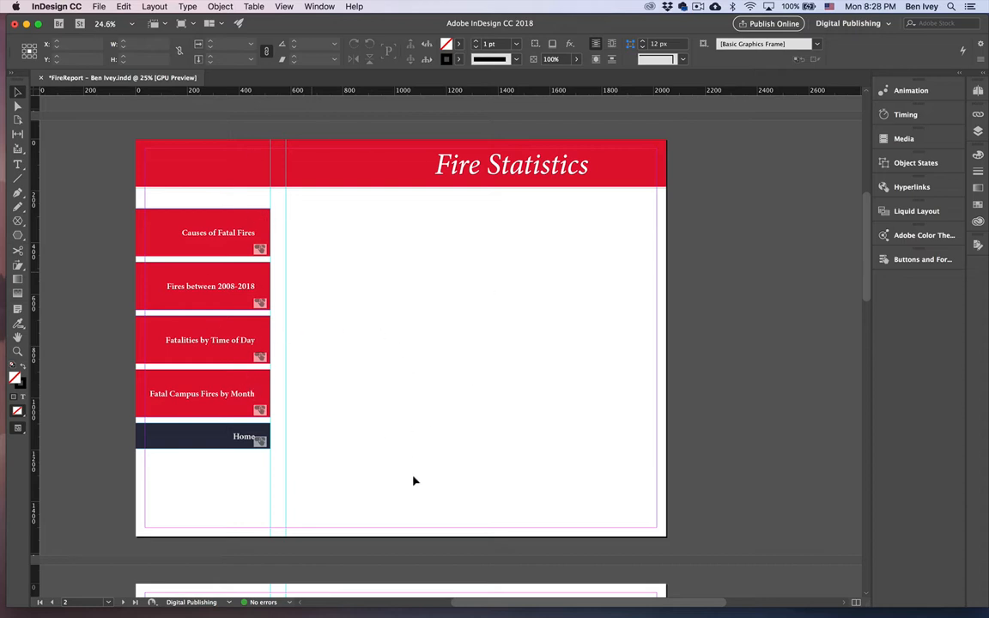
pyautogui.click(15, 94)
pyautogui.moveTo(107, 129); pyautogui.dragTo(681, 547)
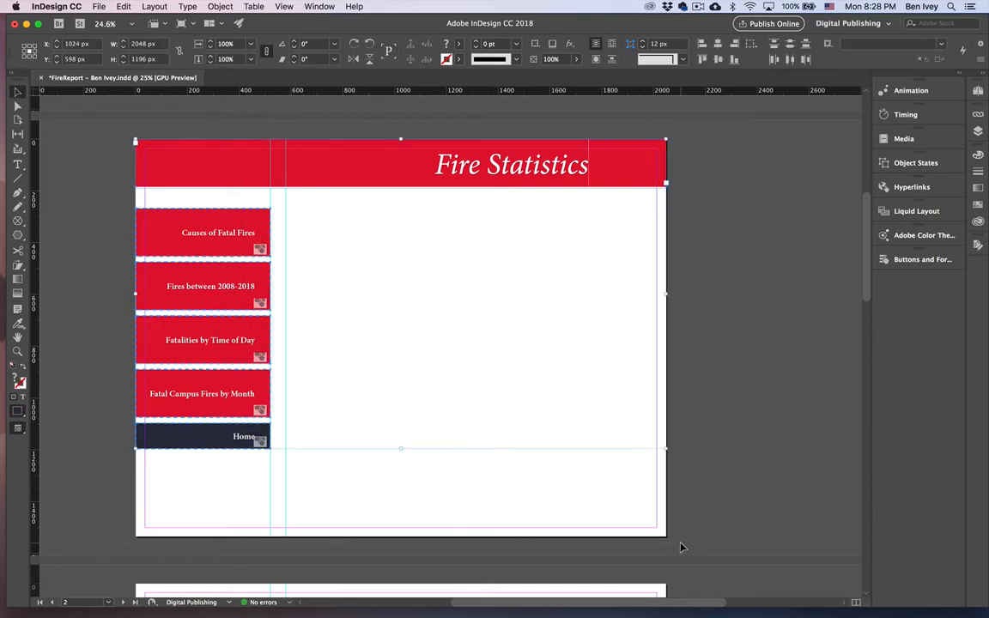
pyautogui.click(123, 7)
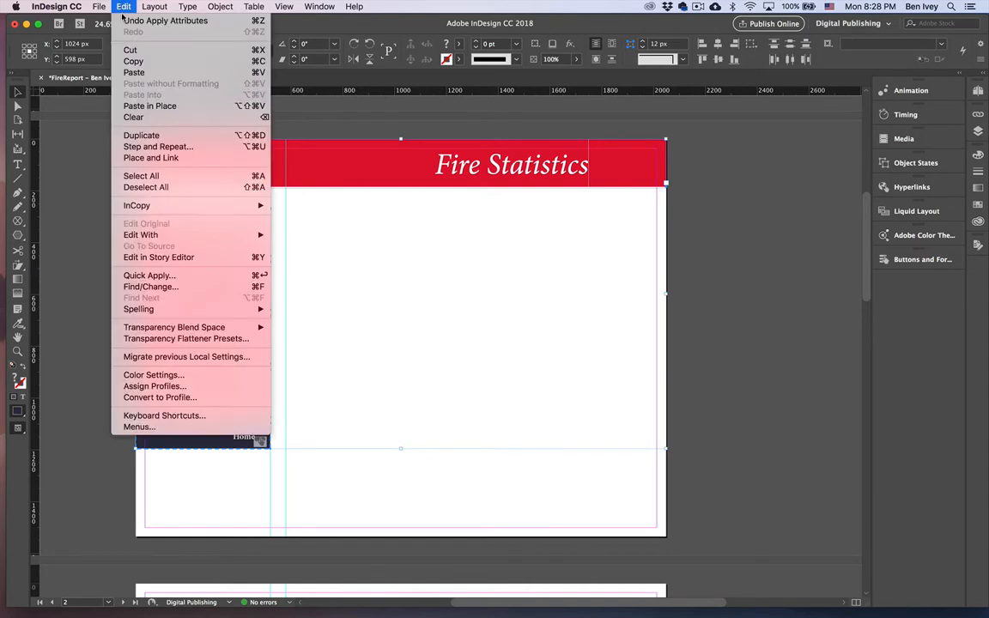
pyautogui.click(133, 62)
pyautogui.click(395, 316)
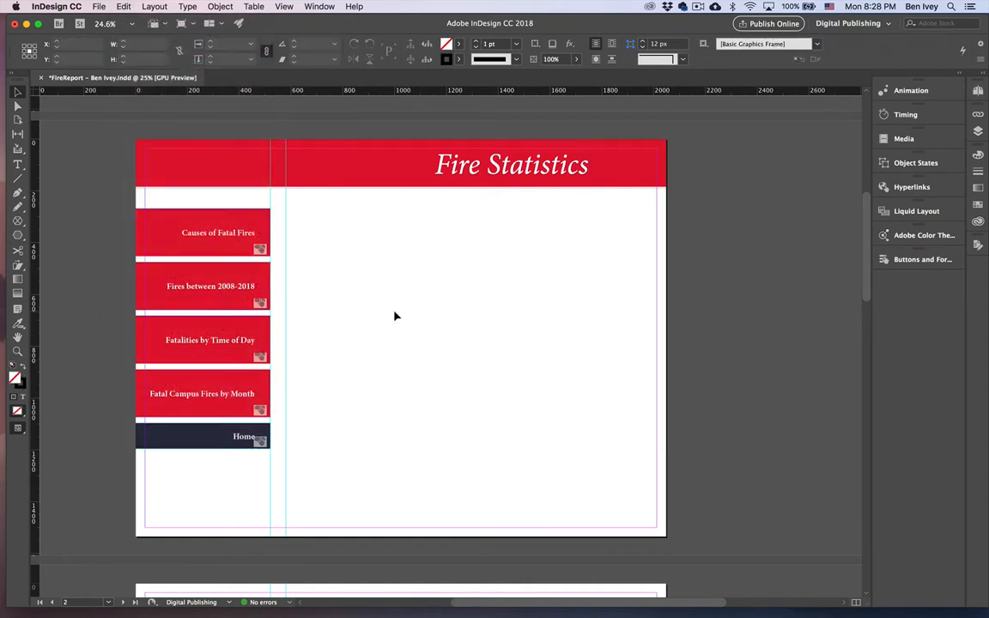
# Paste the copied banner and menu buttons in place on page 3.
pyautogui.scroll(-10, 395, 316)
pyautogui.scroll(-4, 395, 316)
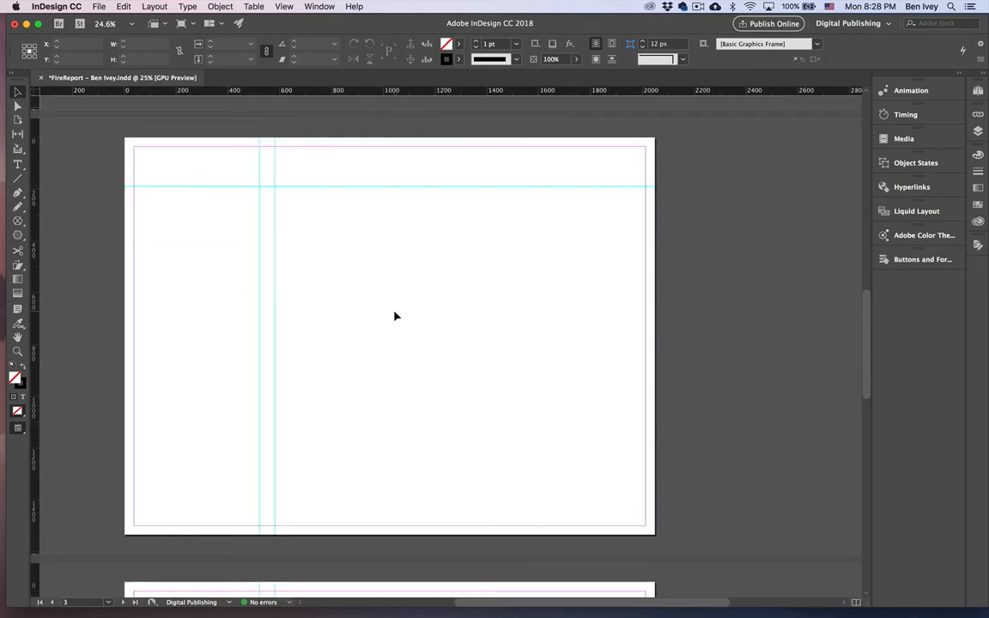
pyautogui.click(120, 6)
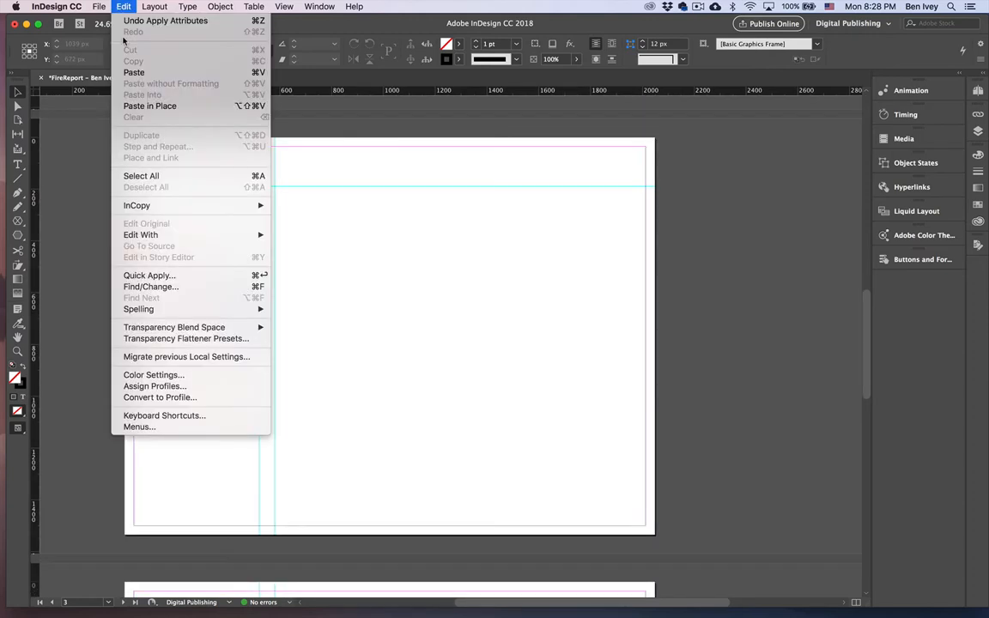
pyautogui.click(137, 106)
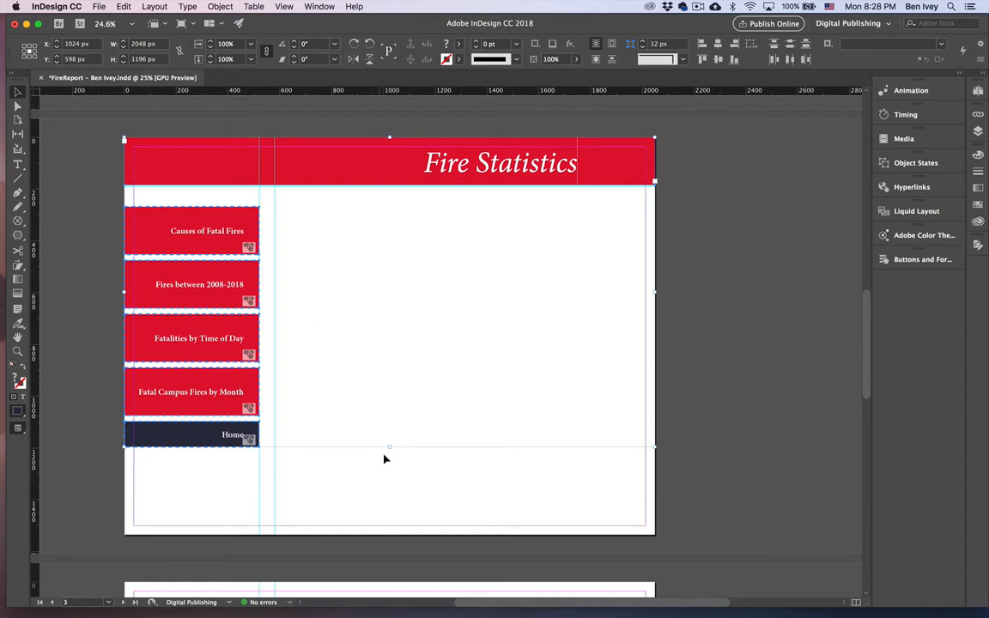
pyautogui.click(391, 486)
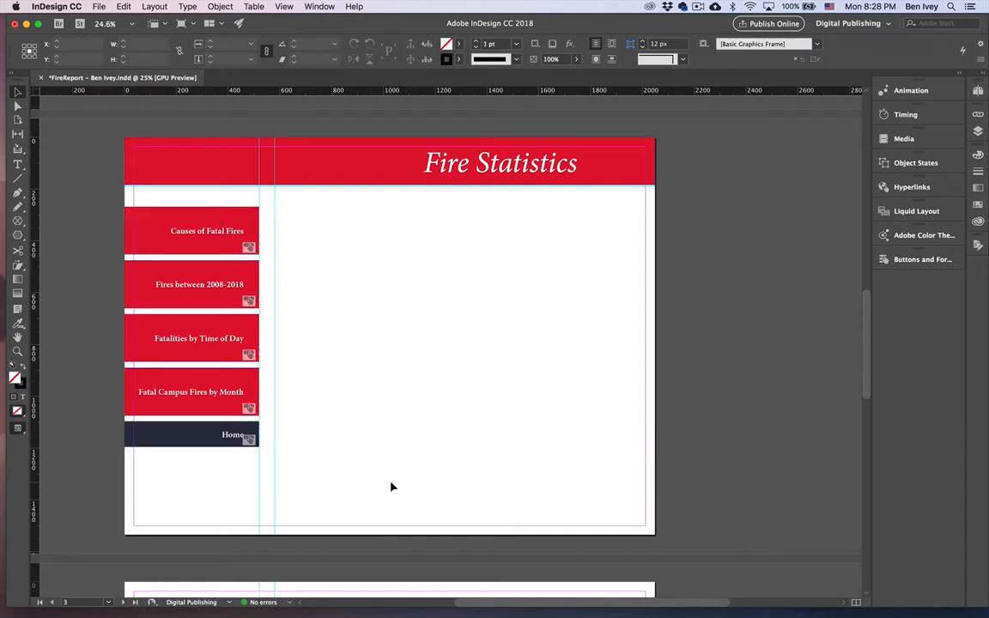
# Paste the copied banner and menu buttons in place on page 4.
pyautogui.scroll(-10, 391, 487)
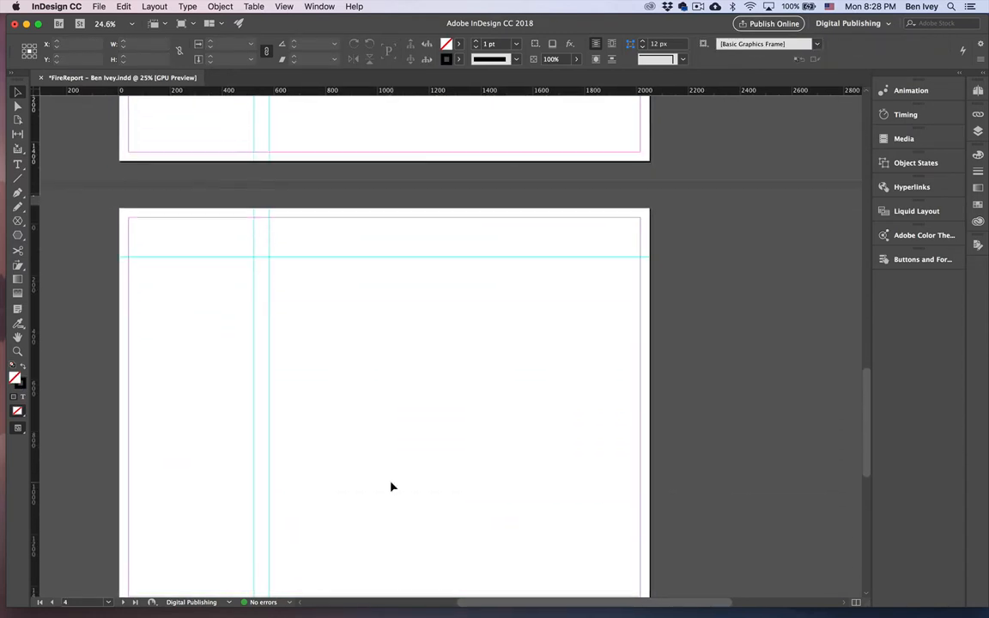
pyautogui.click(124, 6)
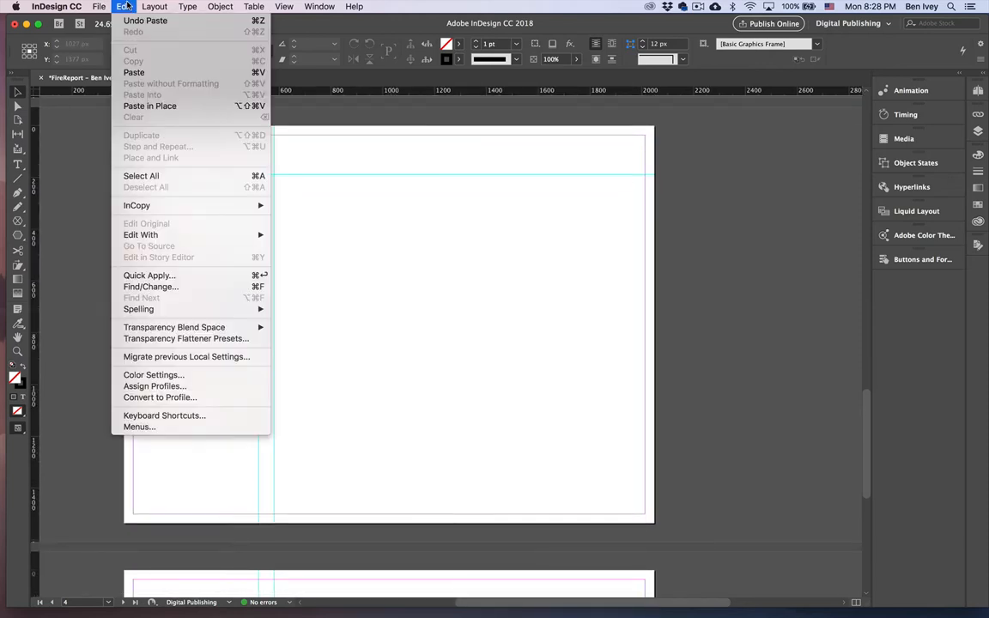
pyautogui.click(150, 105)
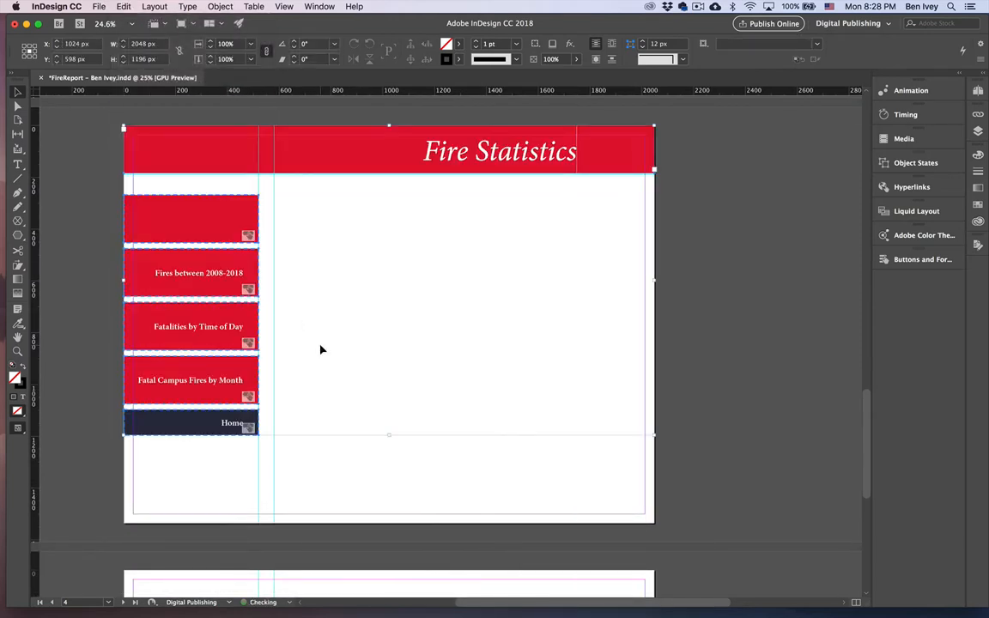
# Paste the copied banner and menu buttons in place on page 5.
pyautogui.scroll(-5, 320, 346)
pyautogui.scroll(-2, 320, 350)
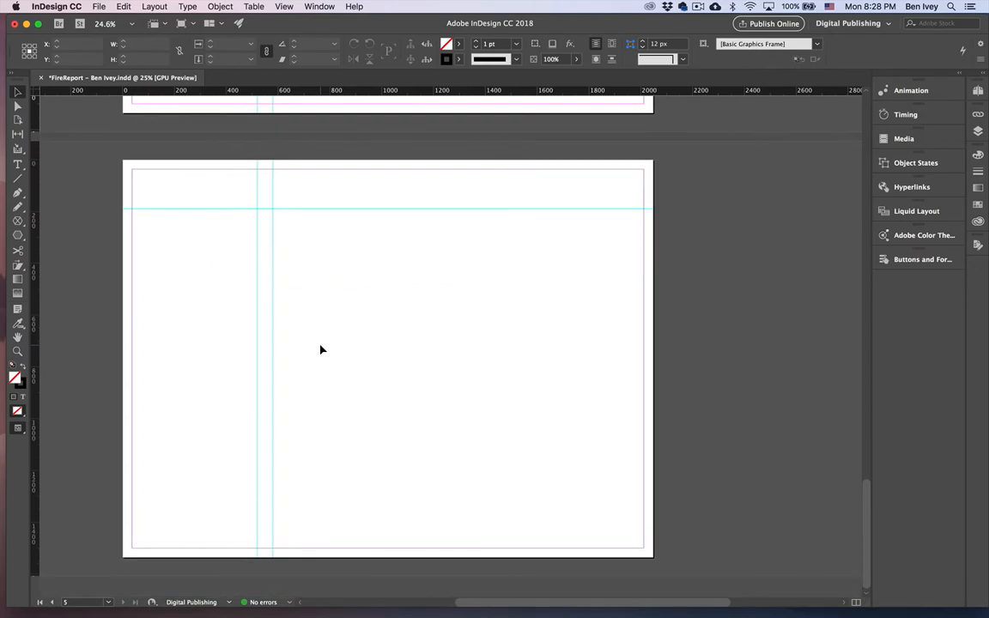
pyautogui.click(129, 6)
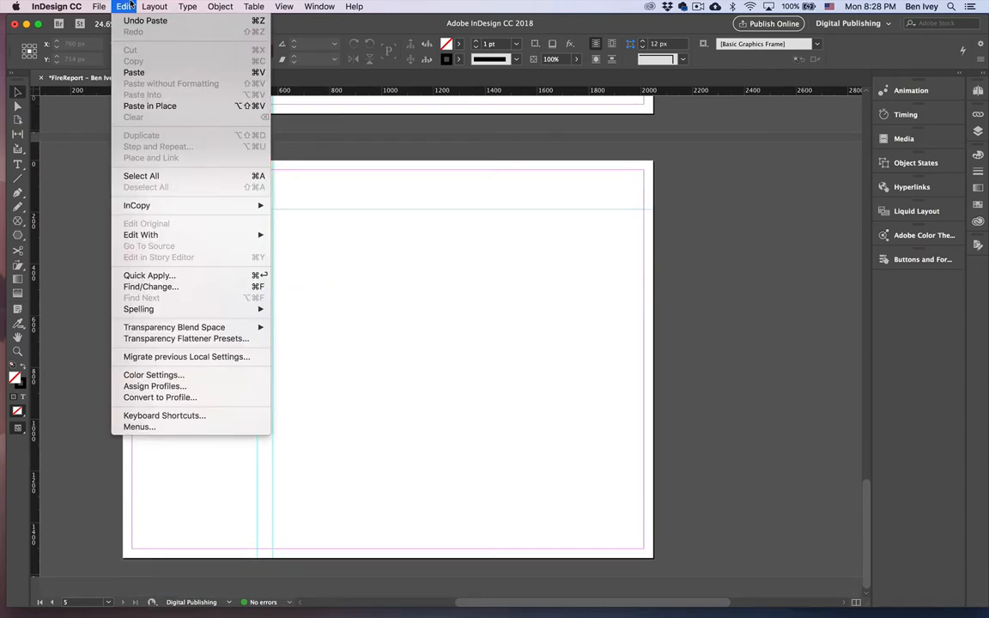
pyautogui.click(149, 106)
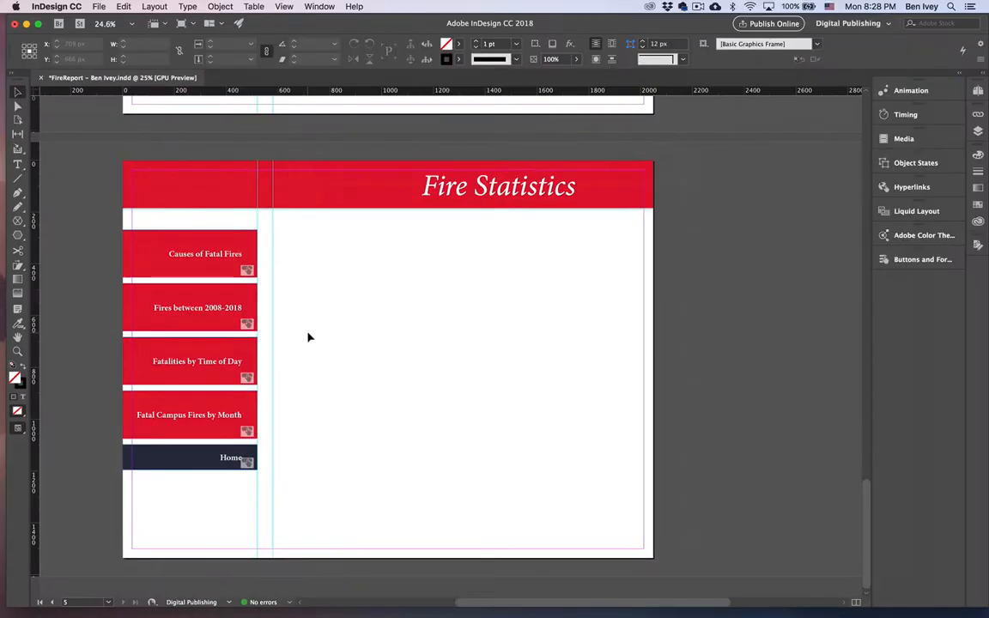
# Widen the Causes of Fatal Fires button on page 2 rightward to the second vertical guide, making it 580 px wide.
pyautogui.scroll(5, 391, 322)
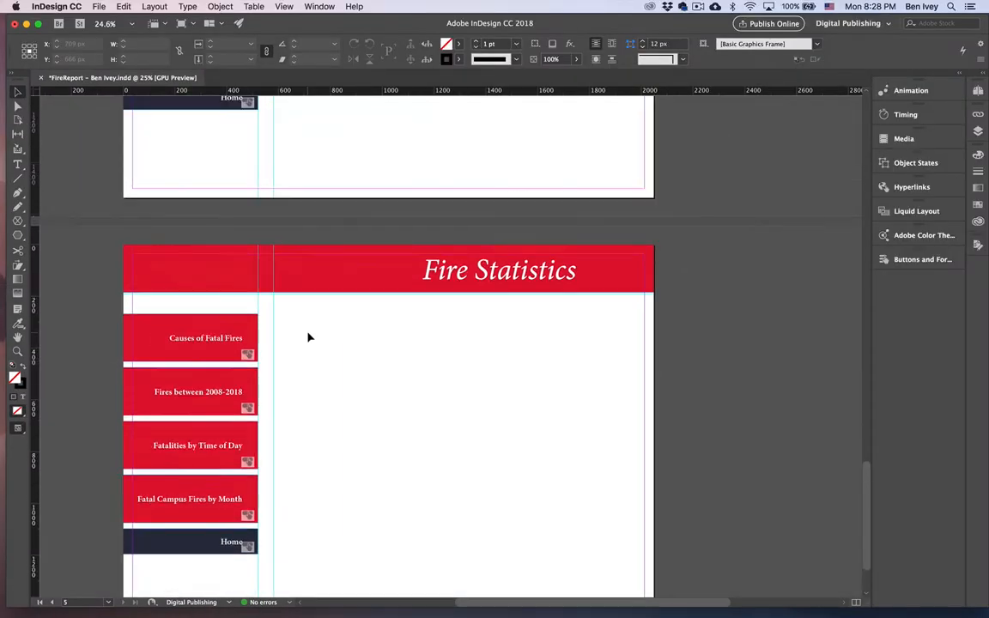
pyautogui.scroll(10, 309, 338)
pyautogui.scroll(-5, 309, 338)
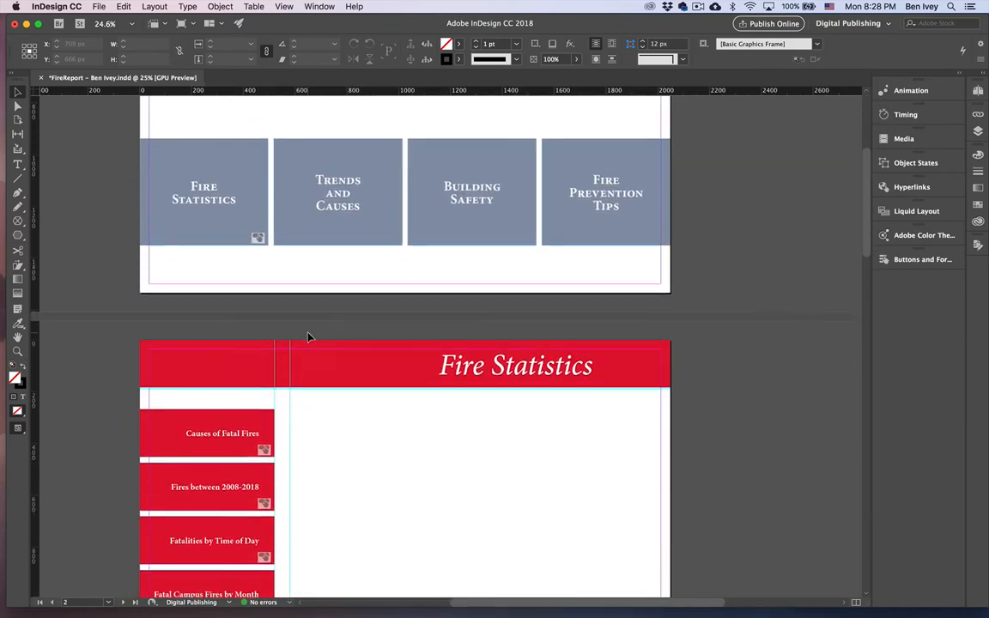
pyautogui.scroll(-1, 309, 338)
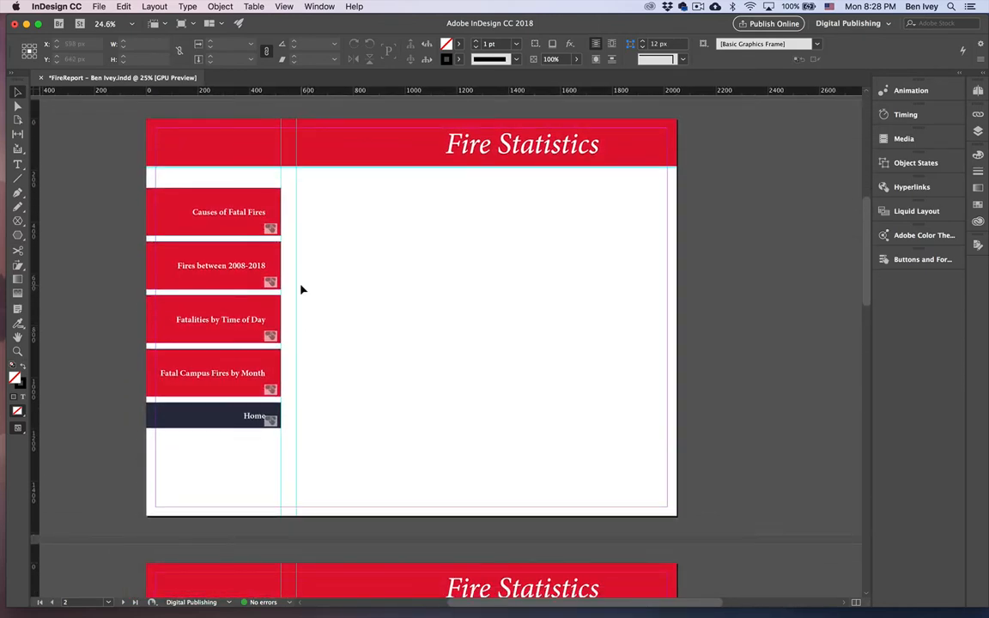
pyautogui.click(188, 229)
pyautogui.scroll(3, 188, 228)
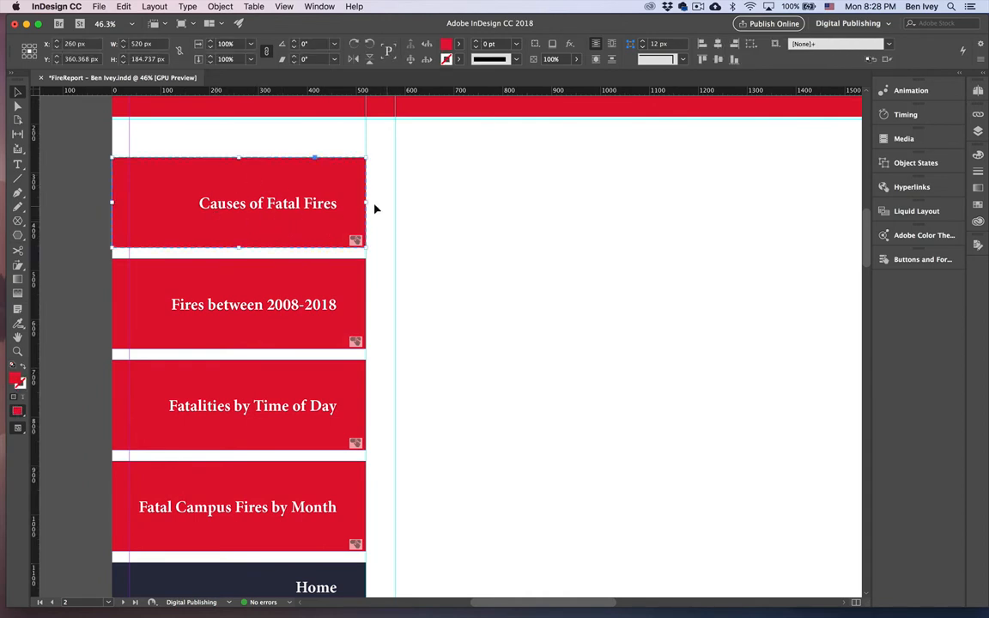
pyautogui.moveTo(367, 201); pyautogui.dragTo(396, 201)
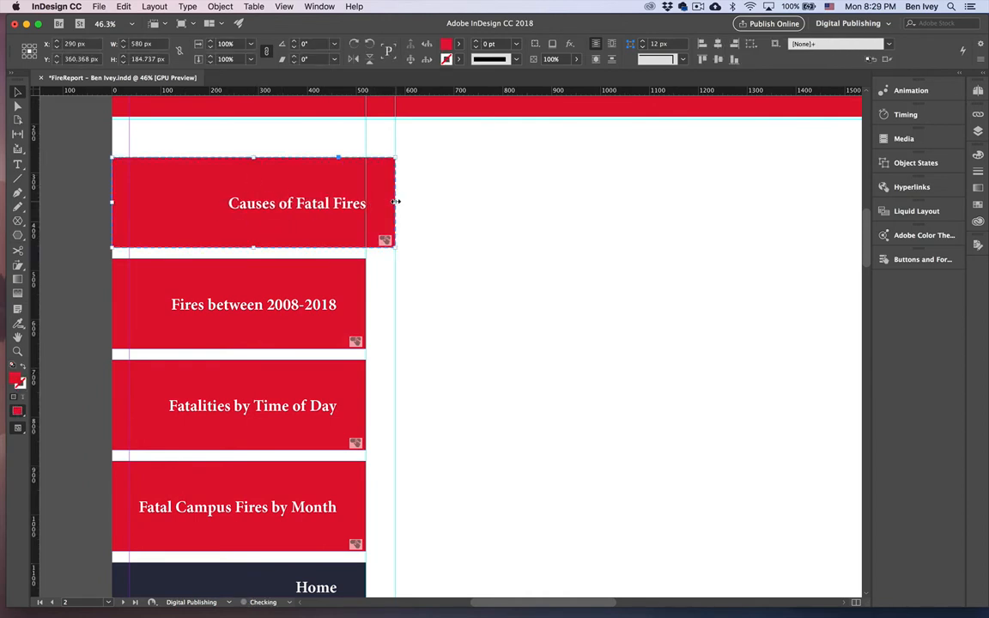
pyautogui.click(473, 262)
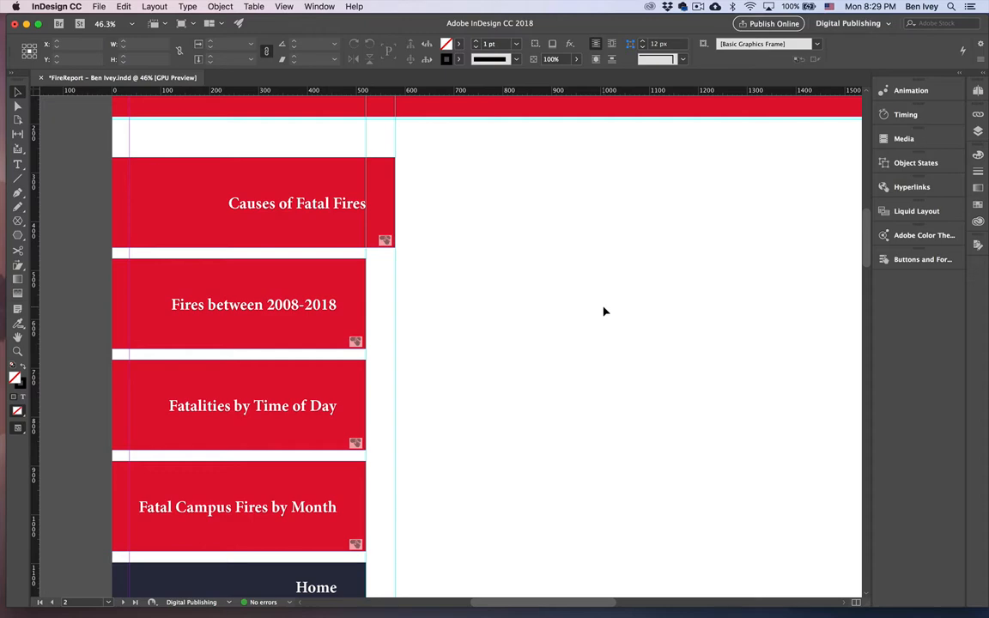
# Widen the Fires between 2008-2018 button on page 3 rightward to the second vertical guide.
pyautogui.scroll(-3, 603, 312)
pyautogui.scroll(-5, 604, 312)
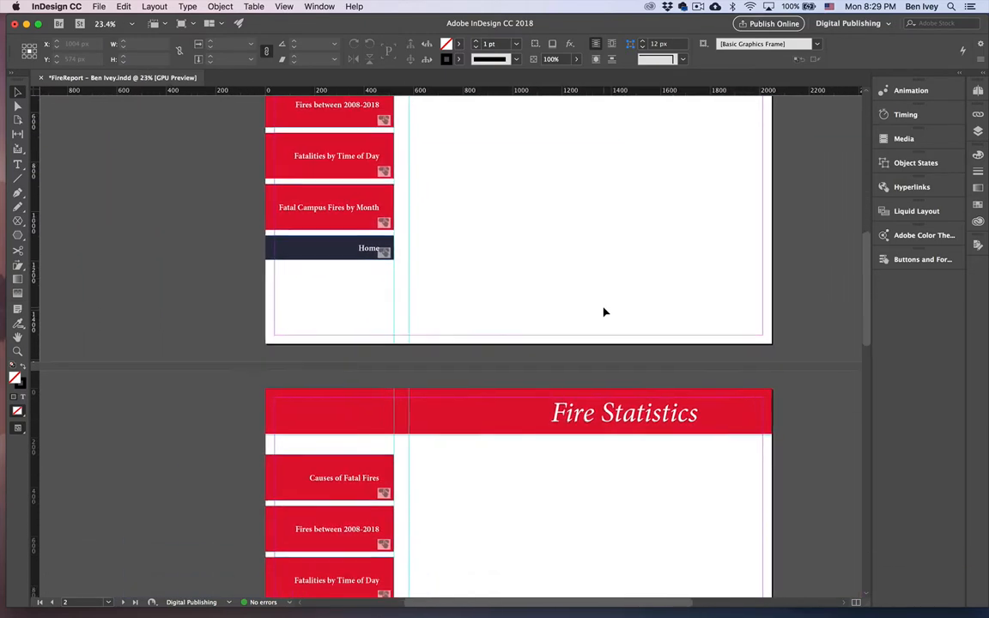
pyautogui.scroll(-5, 604, 312)
pyautogui.click(325, 315)
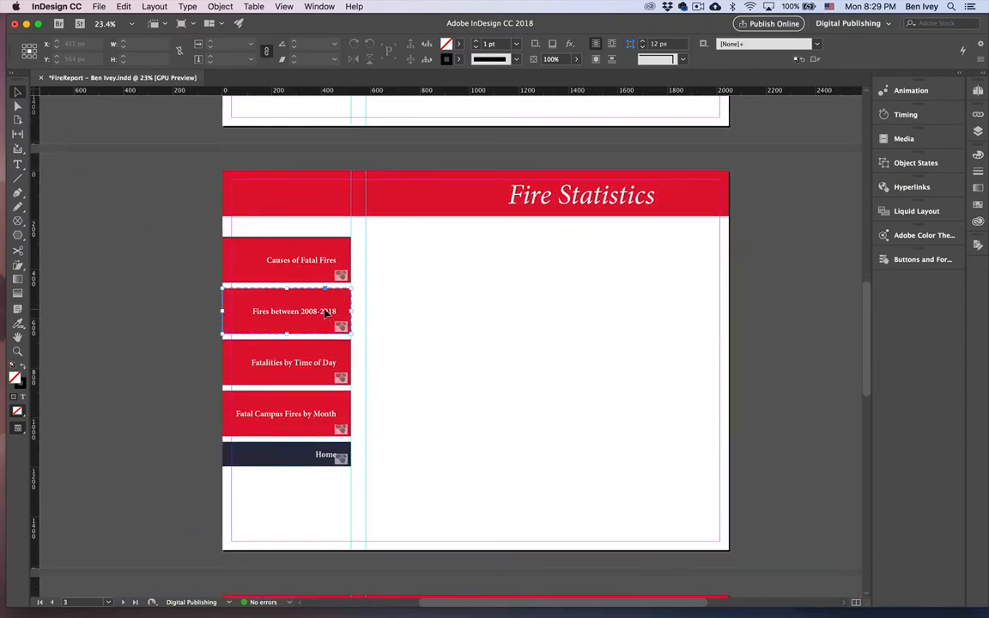
pyautogui.moveTo(351, 312); pyautogui.dragTo(366, 311)
pyautogui.click(447, 377)
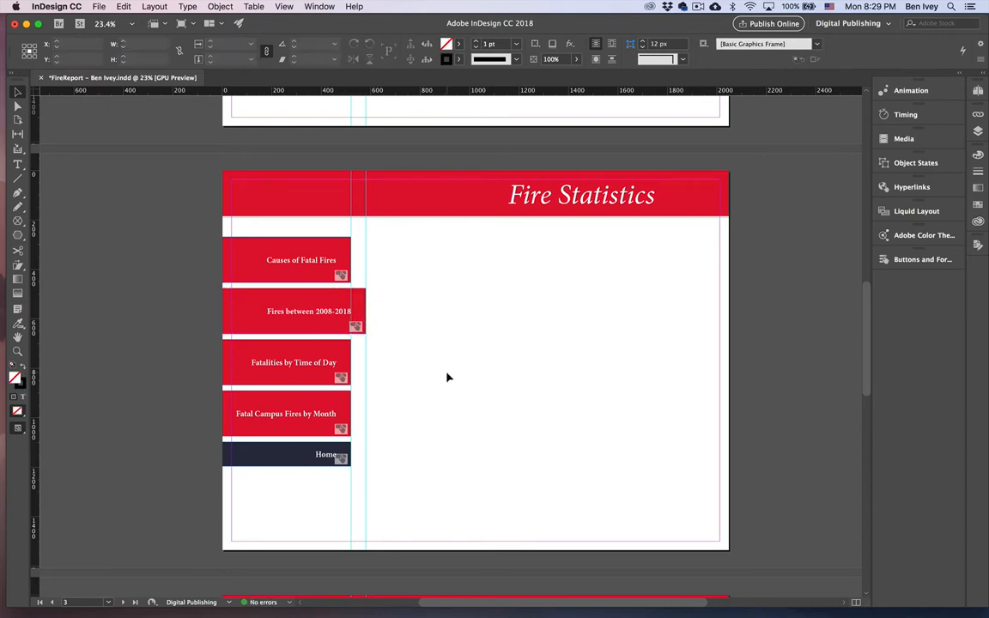
# Extend the Fatalities by Time of Day button on page 4 rightward to the second vertical guide.
pyautogui.scroll(-10, 447, 377)
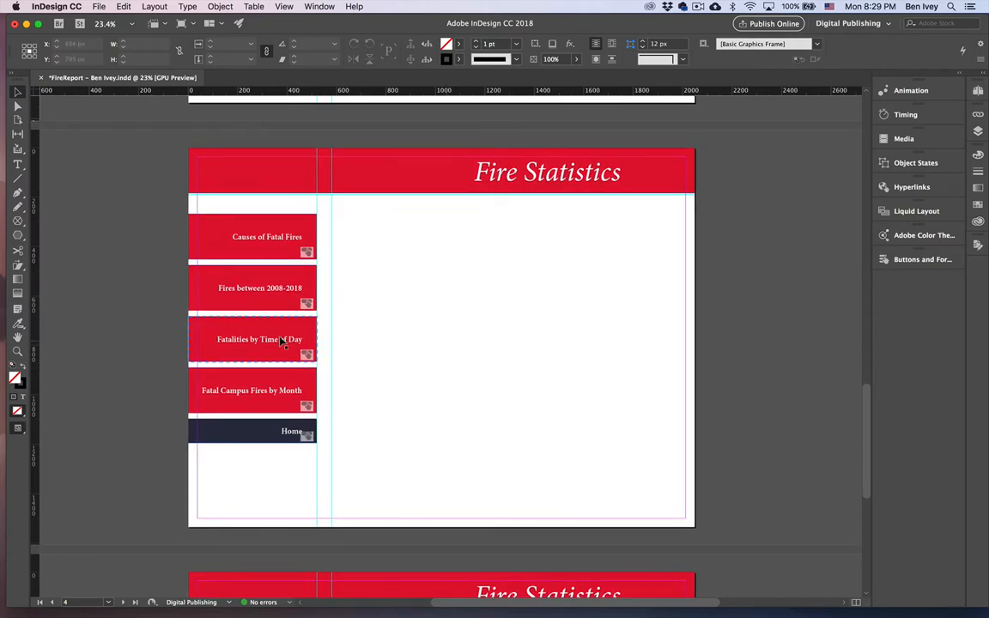
pyautogui.click(306, 342)
pyautogui.moveTo(319, 340); pyautogui.dragTo(332, 340)
pyautogui.click(368, 353)
# Extend the Fatal Campus Fires by Month button on page 5 to the second vertical guide, making it 580 px wide.
pyautogui.scroll(-10, 368, 356)
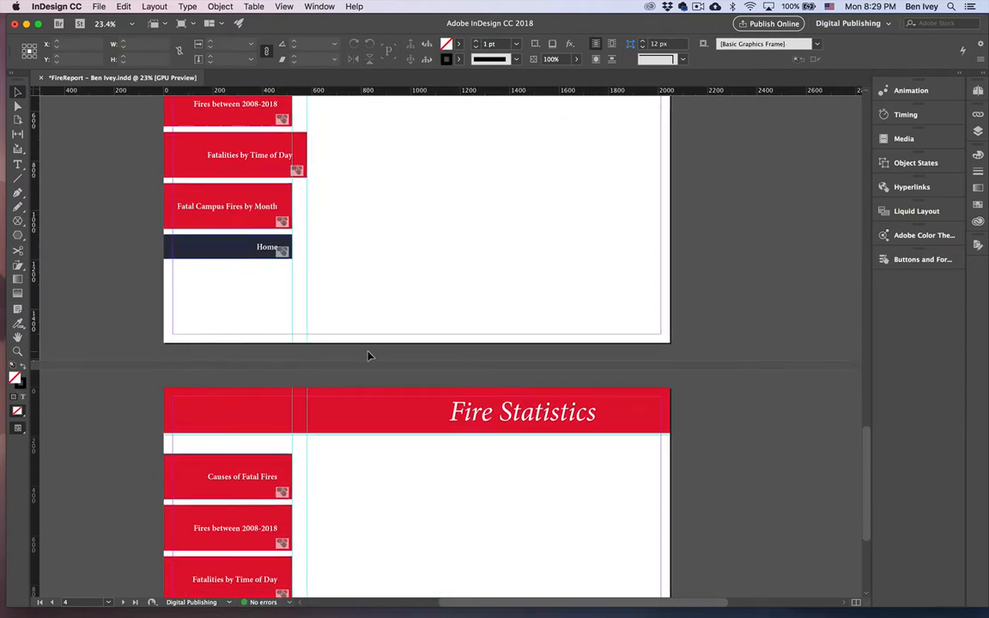
pyautogui.click(225, 419)
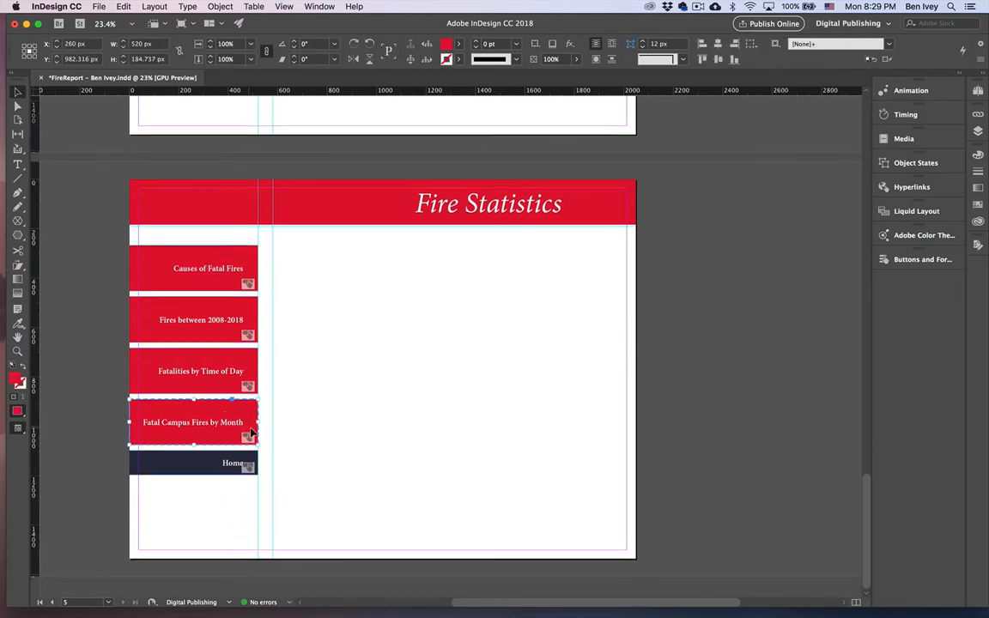
pyautogui.moveTo(259, 422); pyautogui.dragTo(269, 423)
pyautogui.moveTo(272, 422); pyautogui.dragTo(273, 423)
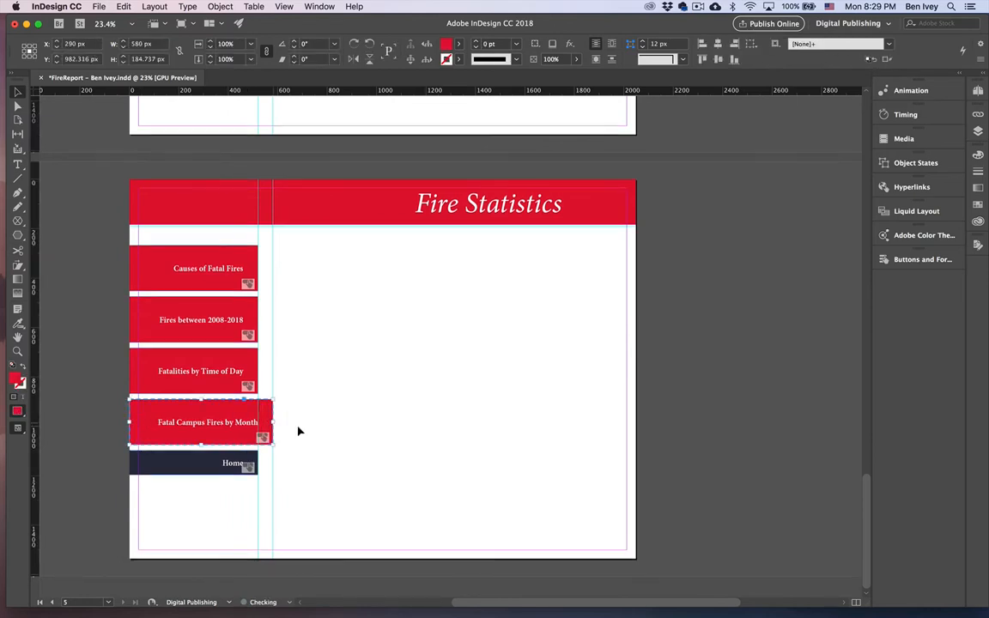
pyautogui.click(314, 436)
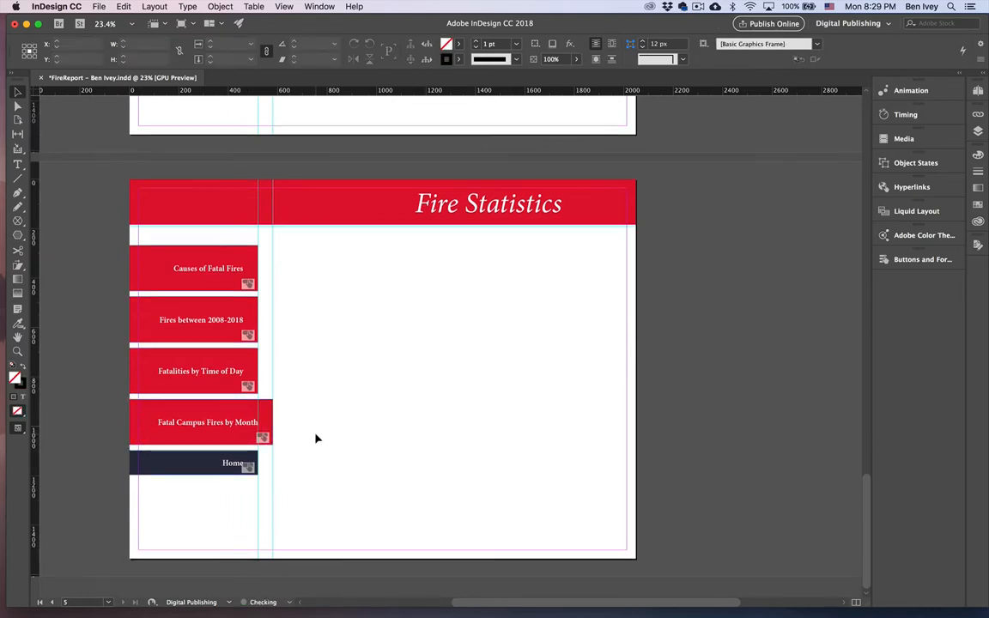
pyautogui.scroll(20, 315, 439)
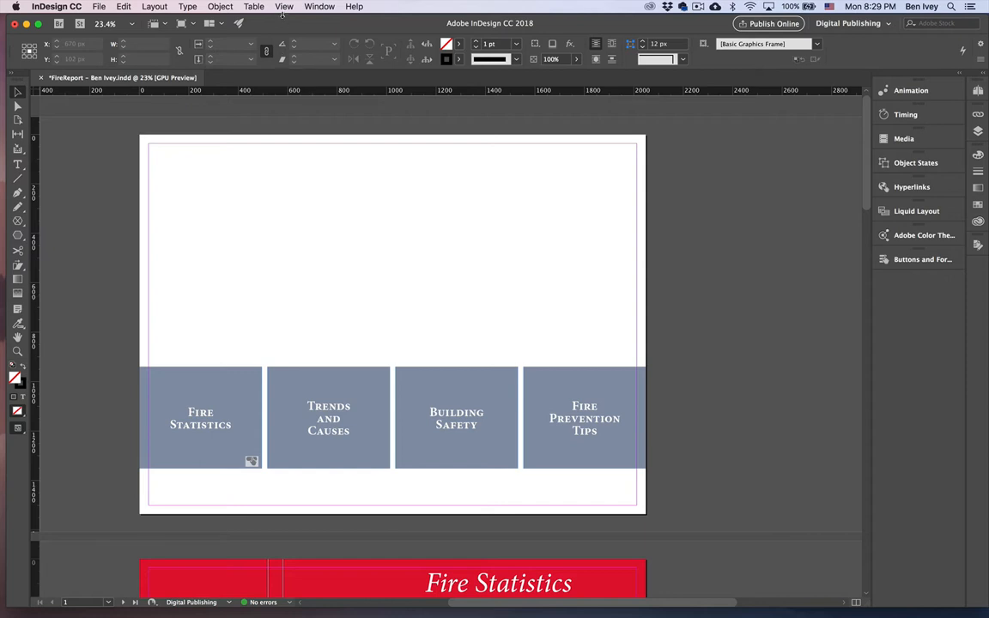
pyautogui.click(284, 7)
pyautogui.moveTo(329, 6)
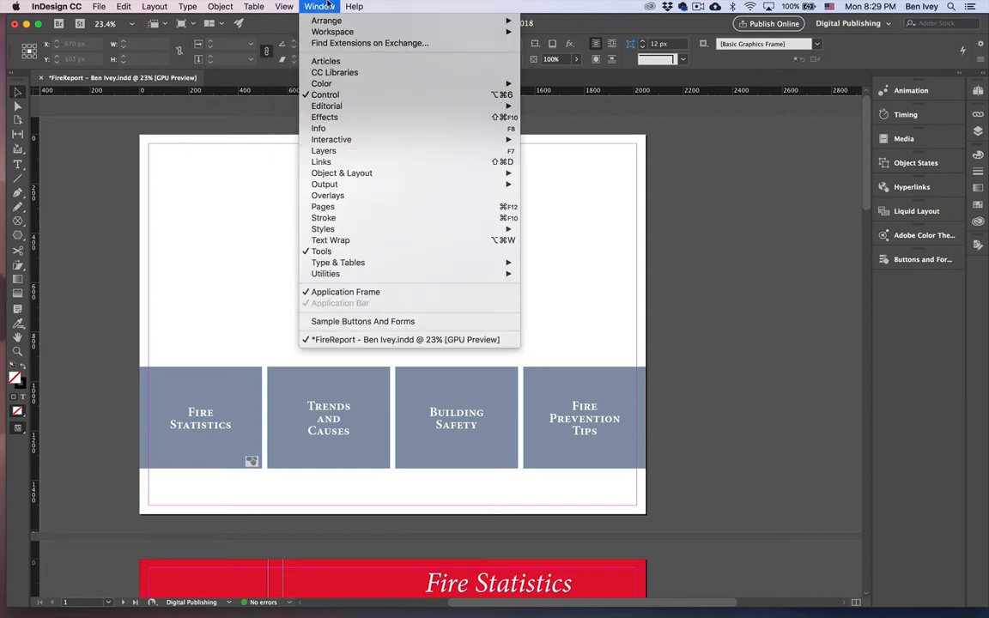
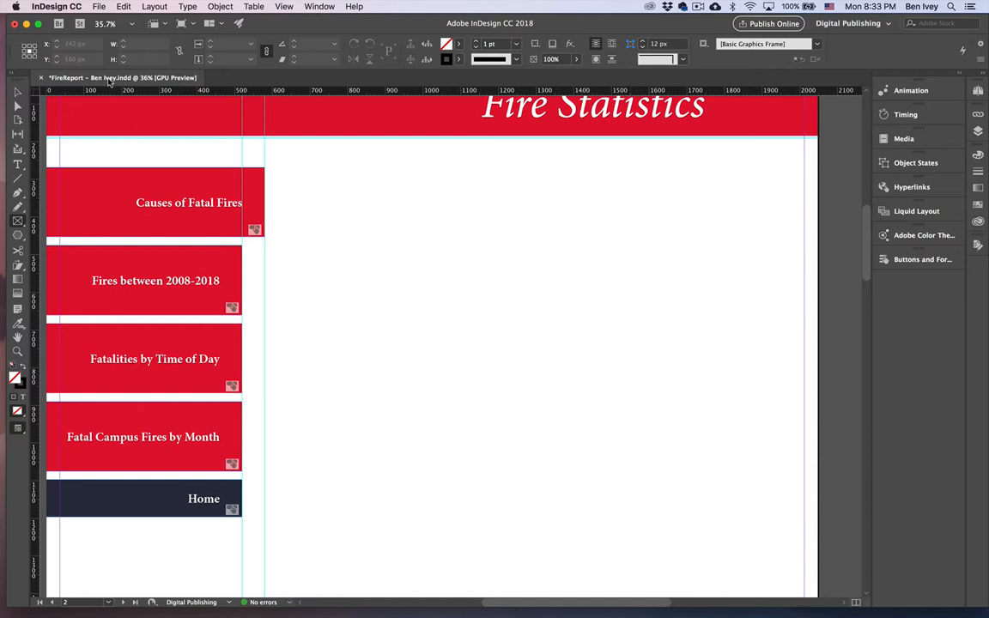
# Place Pie Chart.ai from the Charts & Graphs folder in the blank area of page 2, about 965 px square.
pyautogui.click(97, 6)
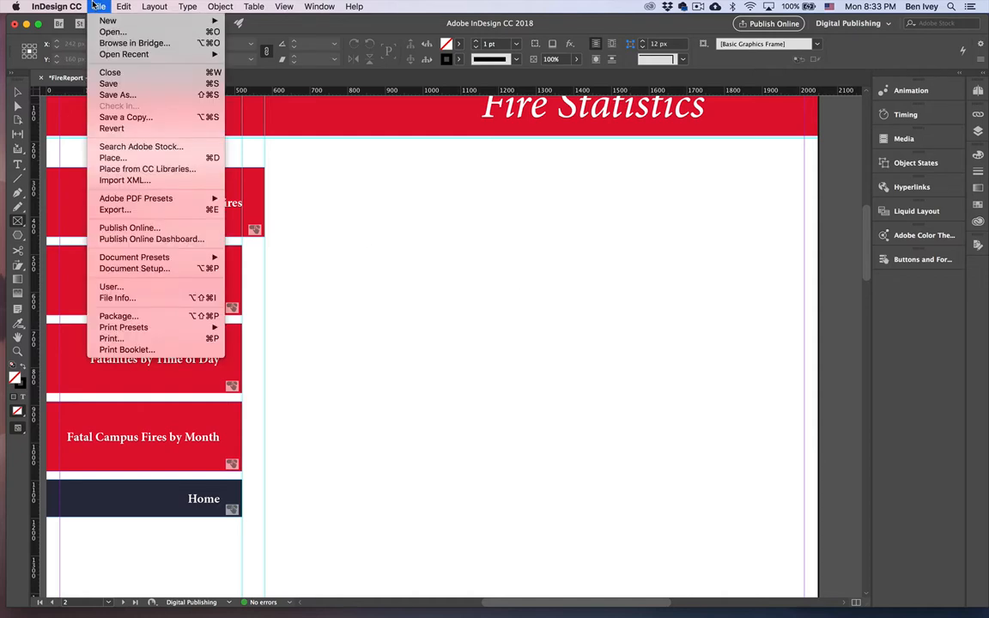
pyautogui.click(123, 158)
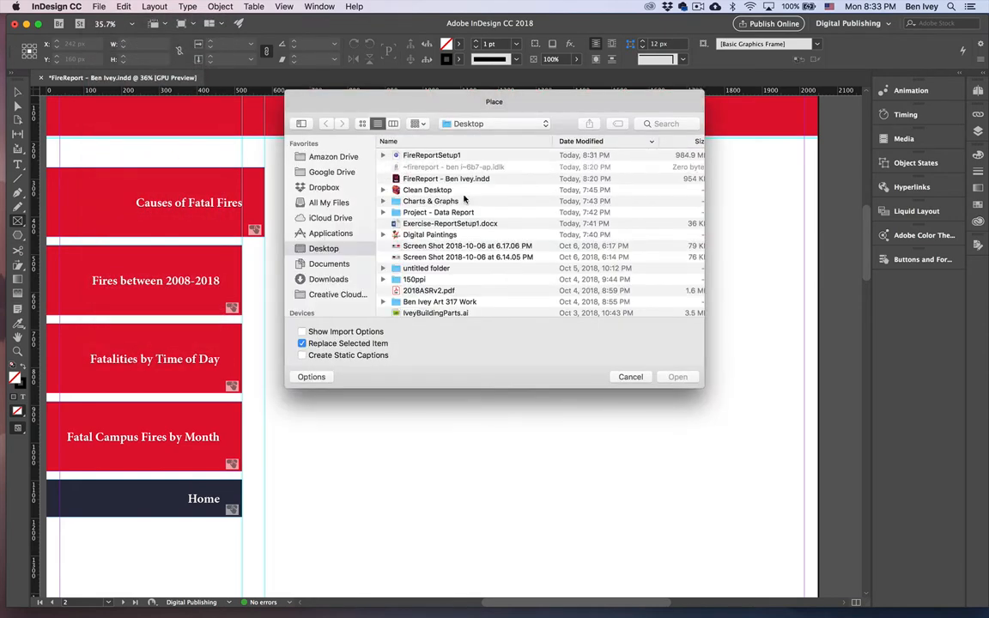
pyautogui.doubleClick(464, 200)
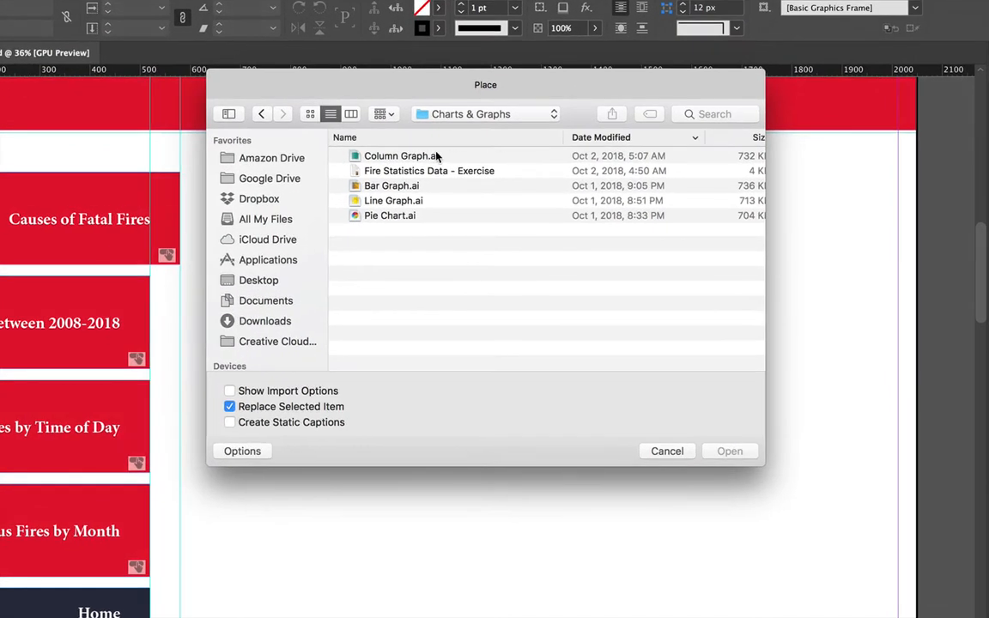
pyautogui.click(421, 158)
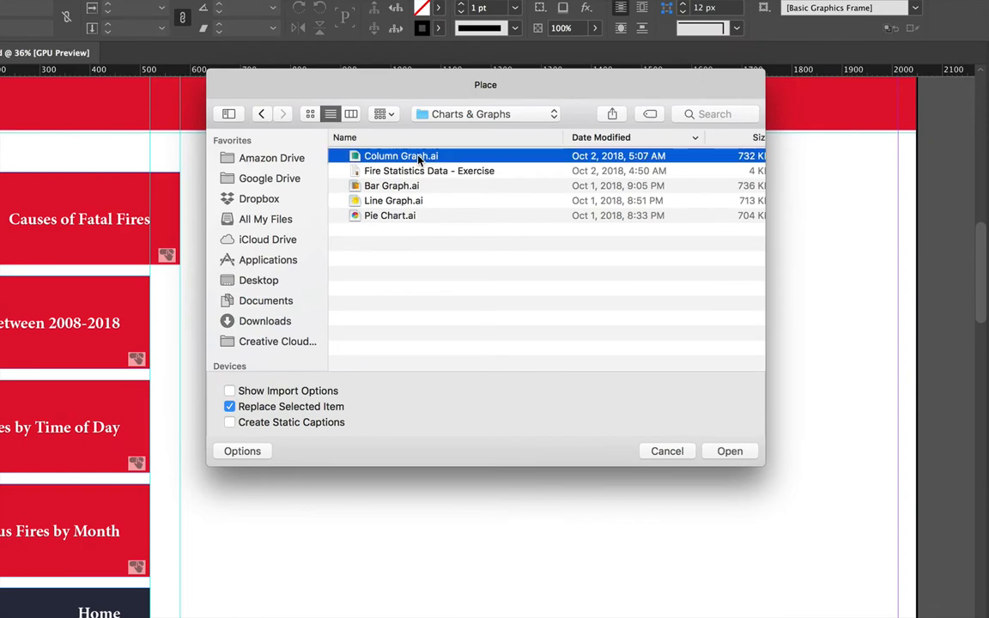
pyautogui.click(405, 216)
pyautogui.press('space')
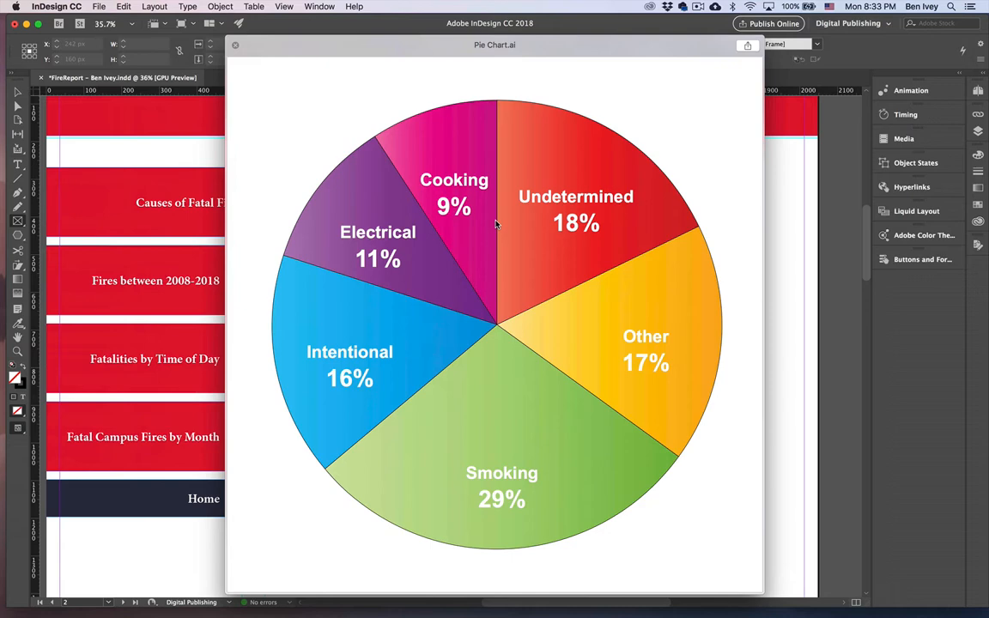
pyautogui.press('space')
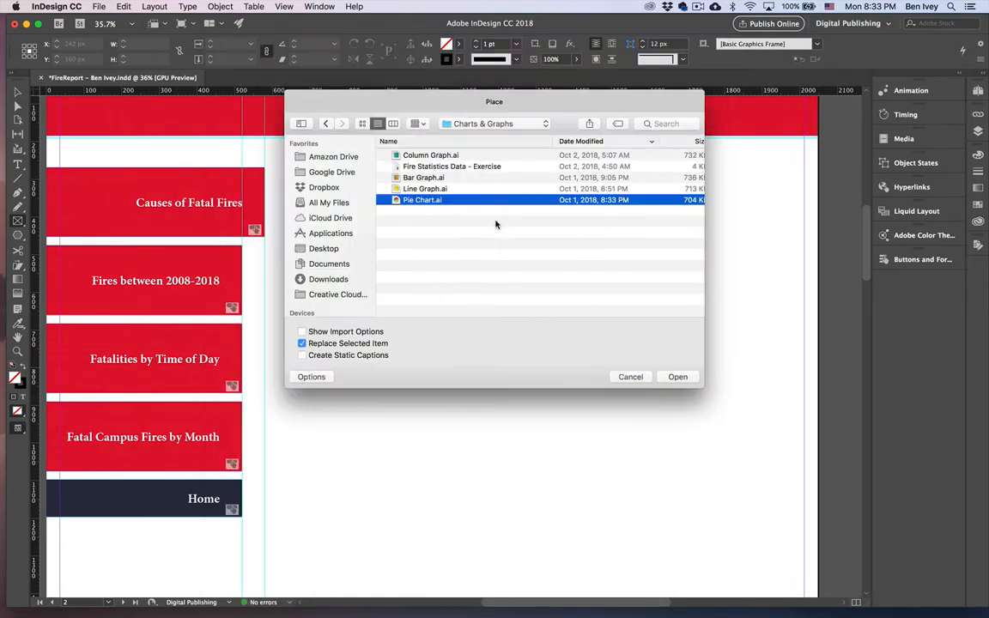
pyautogui.click(678, 377)
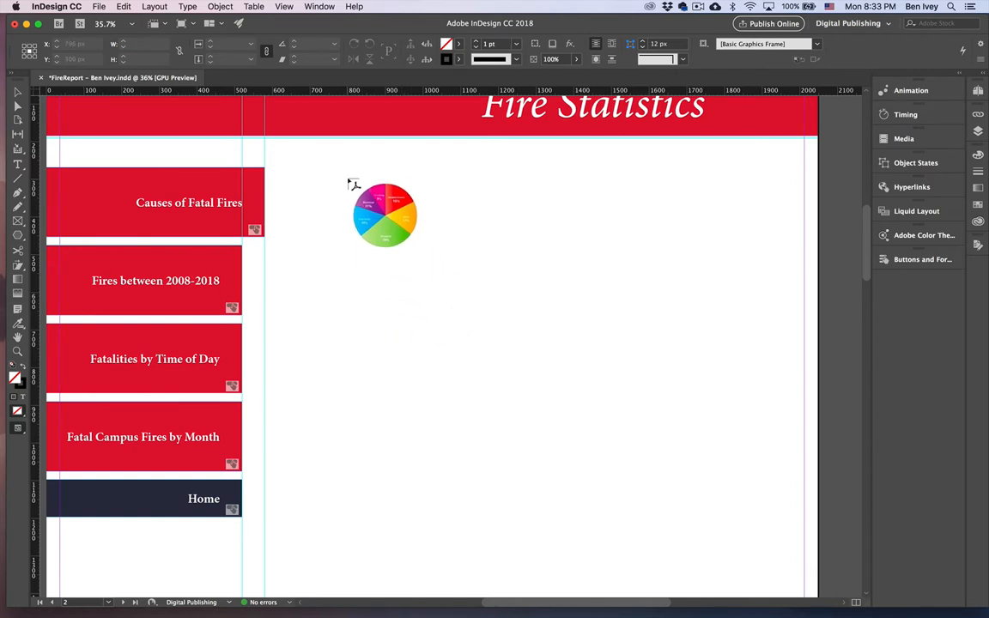
pyautogui.moveTo(368, 180); pyautogui.dragTo(721, 536)
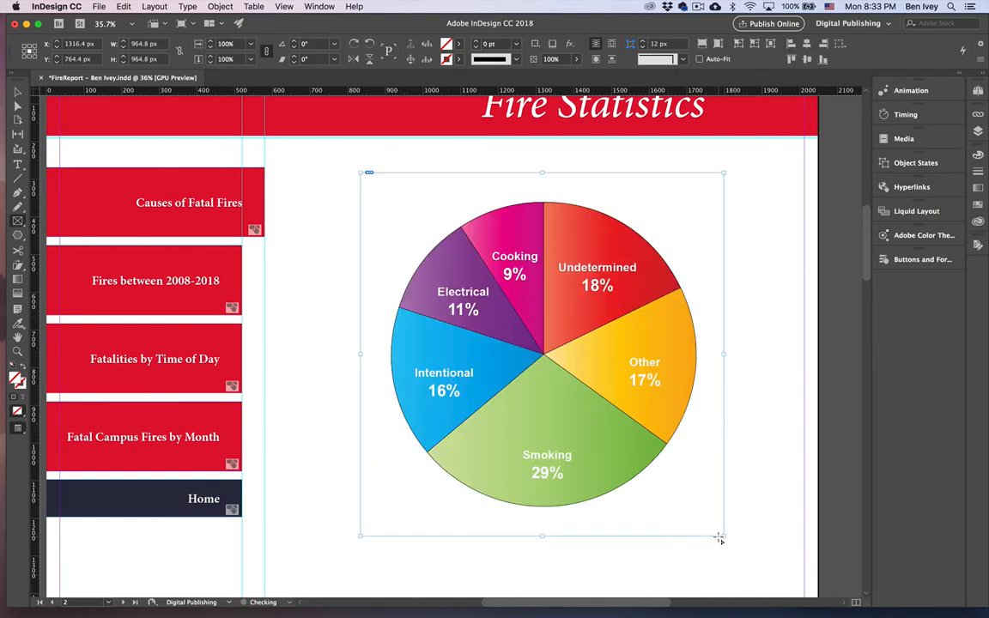
# Preview page 2 without guides and frame edges, and check the display performance setting for the placed pie chart.
pyautogui.click(16, 92)
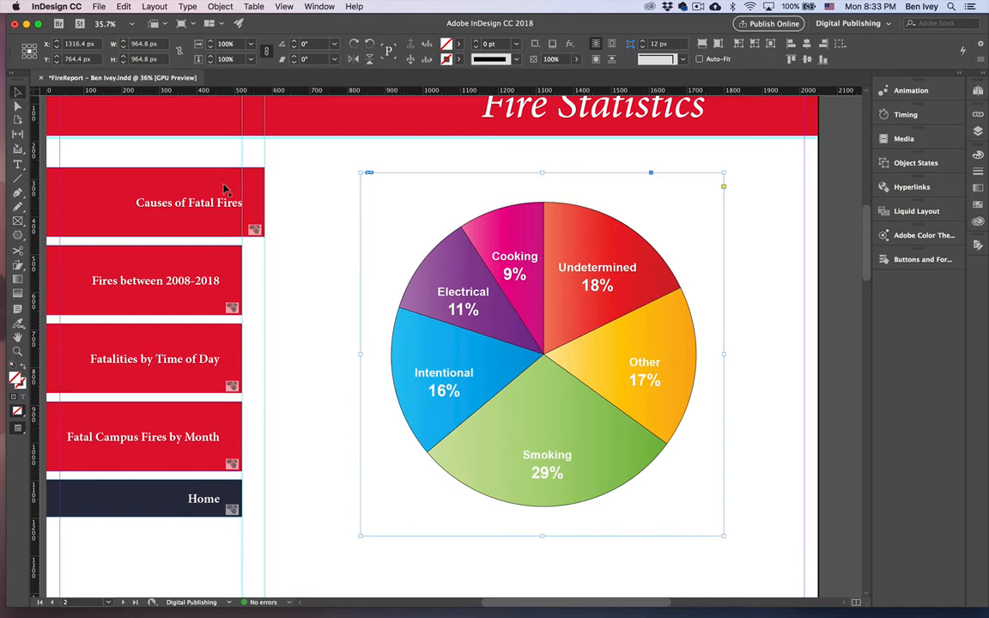
pyautogui.press('w')
pyautogui.click(322, 297)
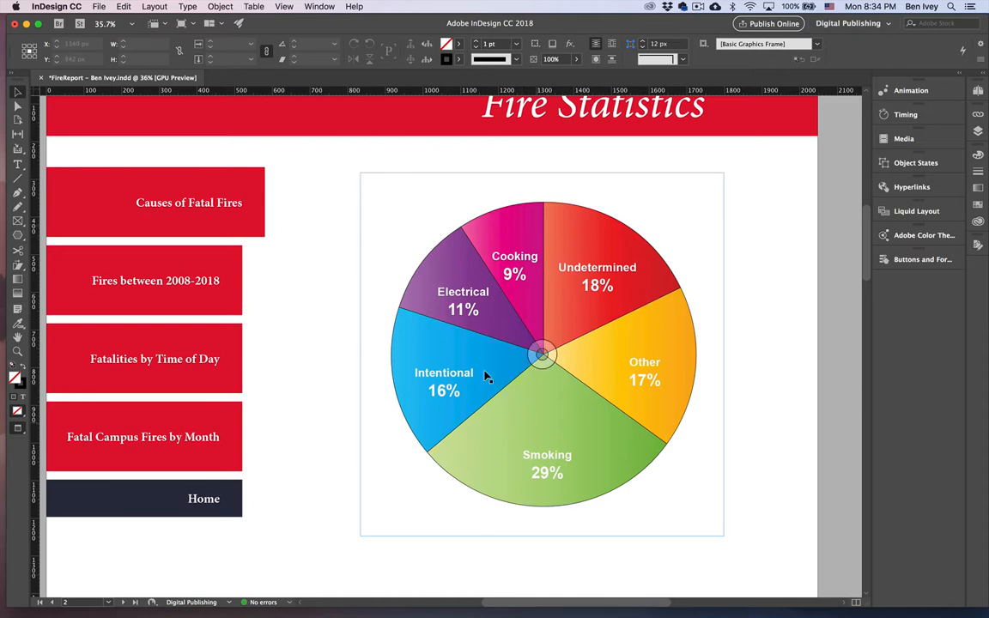
pyautogui.click(282, 6)
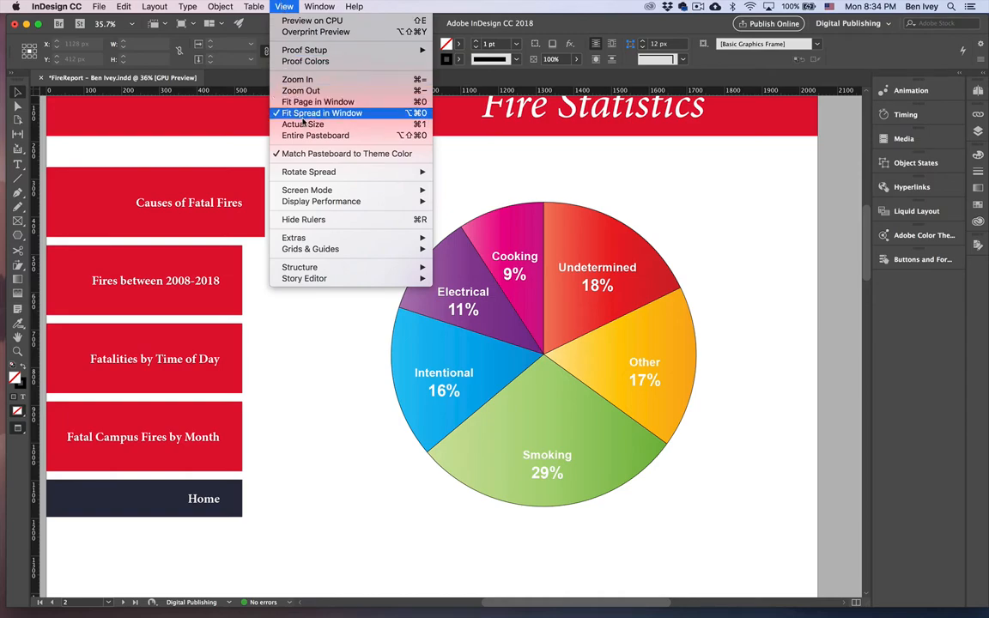
pyautogui.moveTo(313, 202)
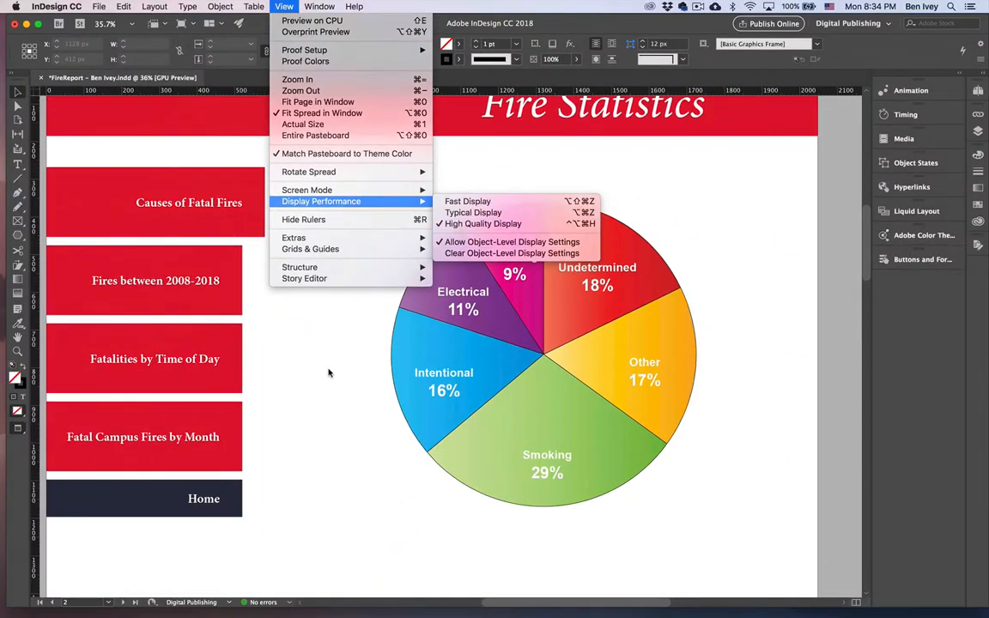
pyautogui.click(329, 372)
pyautogui.scroll(-2, 358, 364)
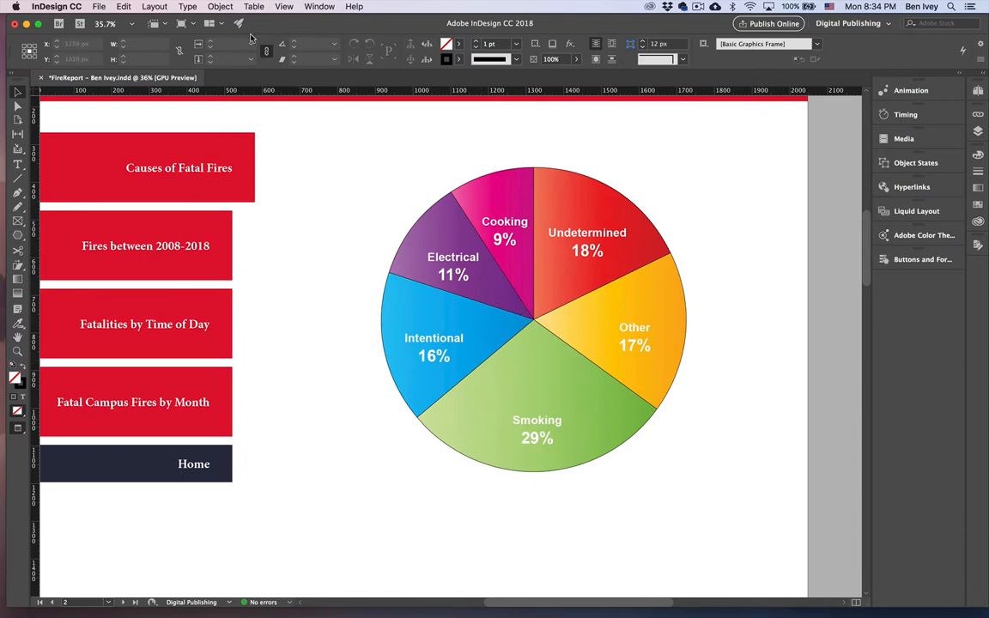
# Switch to Finder and open Fire Statistics Data - Exercise from the Charts & Graphs folder on the desktop.
pyautogui.press('F11')
pyautogui.click(298, 238)
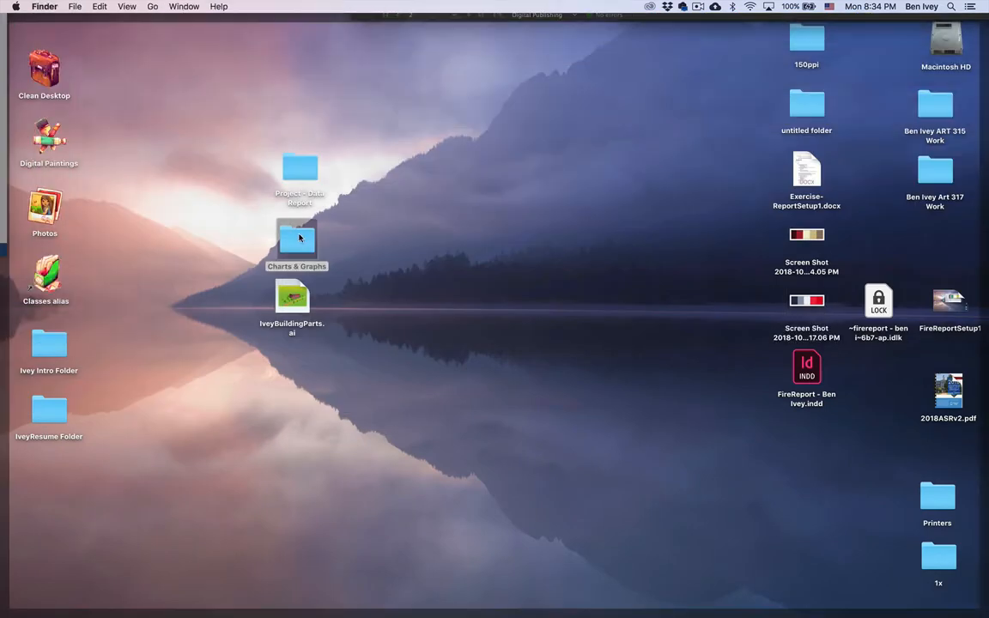
pyautogui.doubleClick(306, 266)
pyautogui.click(290, 176)
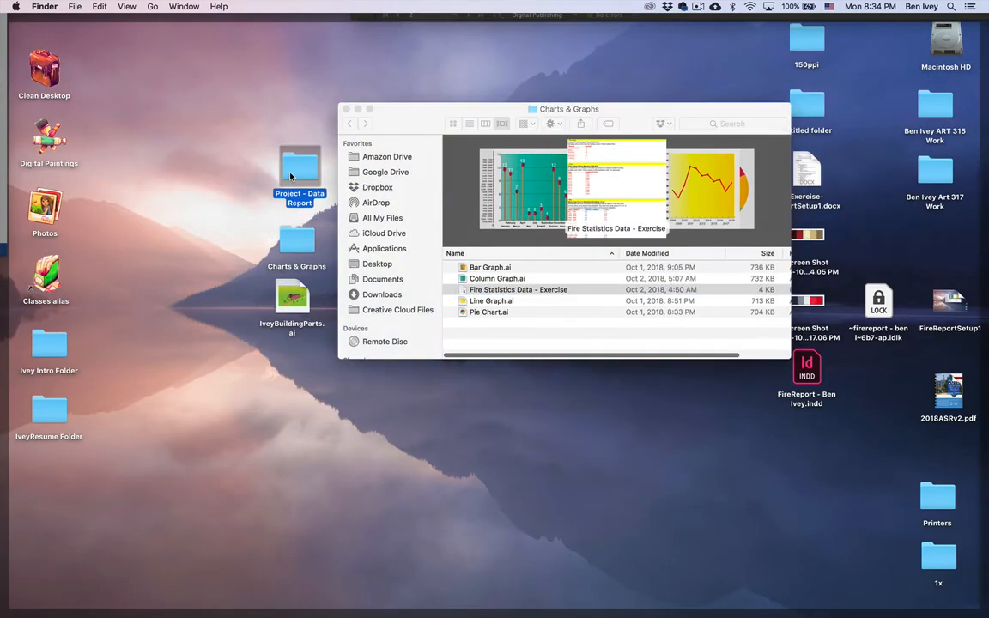
pyautogui.doubleClick(517, 289)
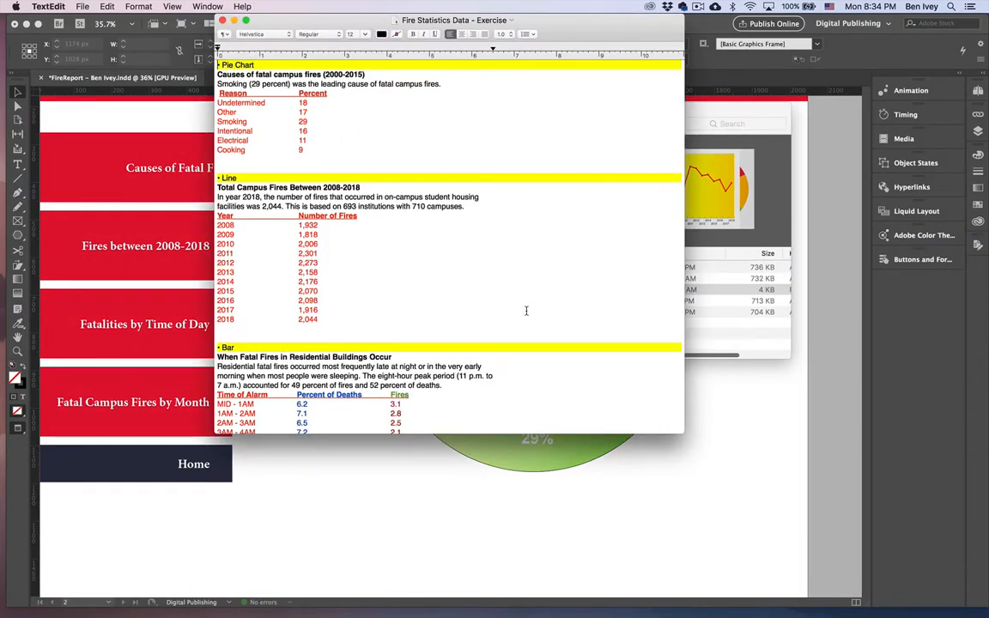
pyautogui.moveTo(295, 22); pyautogui.dragTo(221, 23)
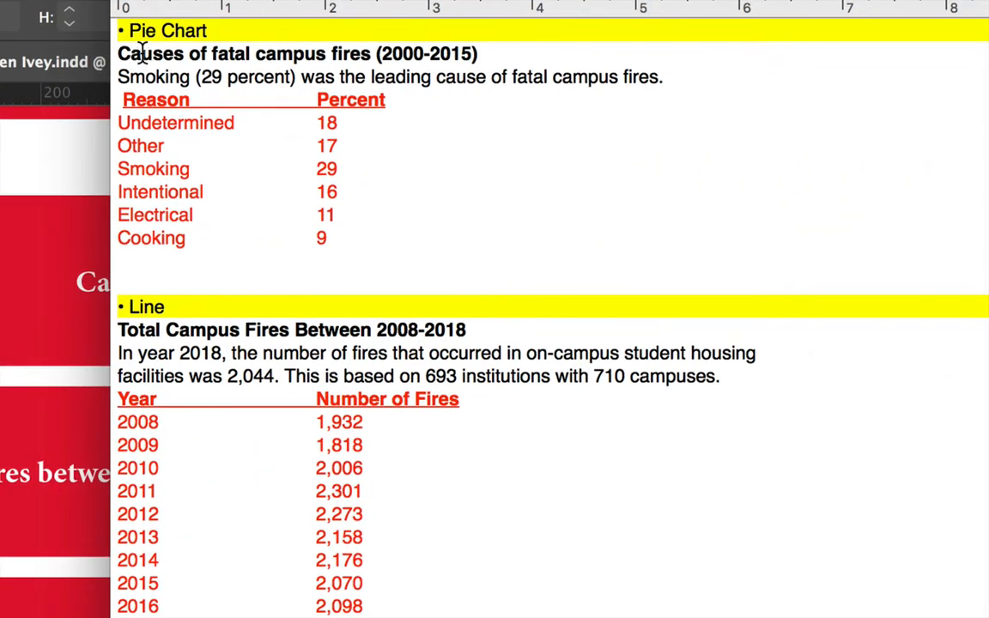
# Copy the pie chart heading "Causes of fatal campus fires (2000-2015)" from the statistics text.
pyautogui.tripleClick(142, 53)
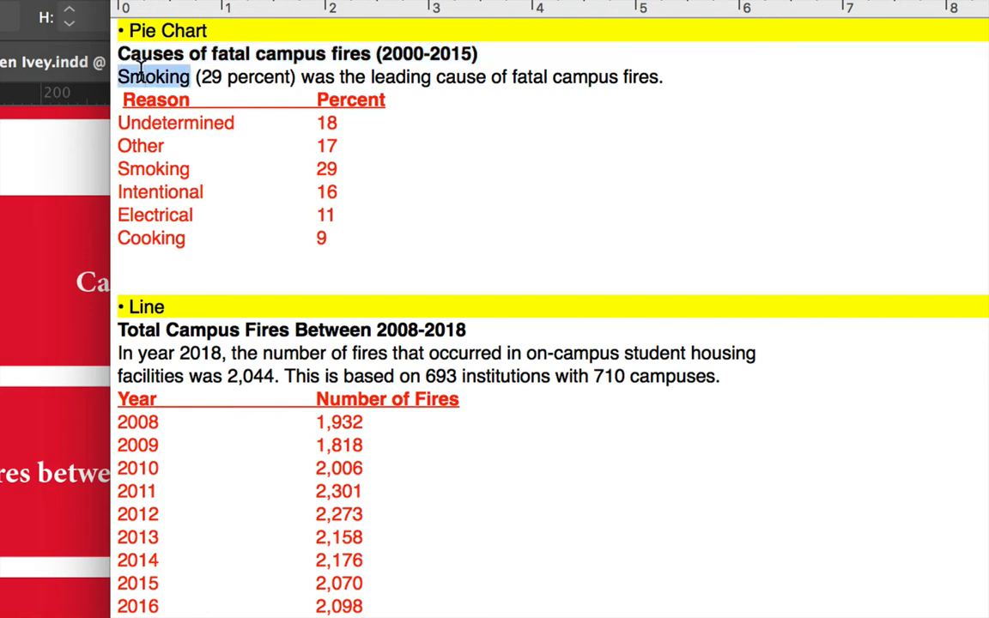
pyautogui.tripleClick(137, 75)
pyautogui.press('super+c')
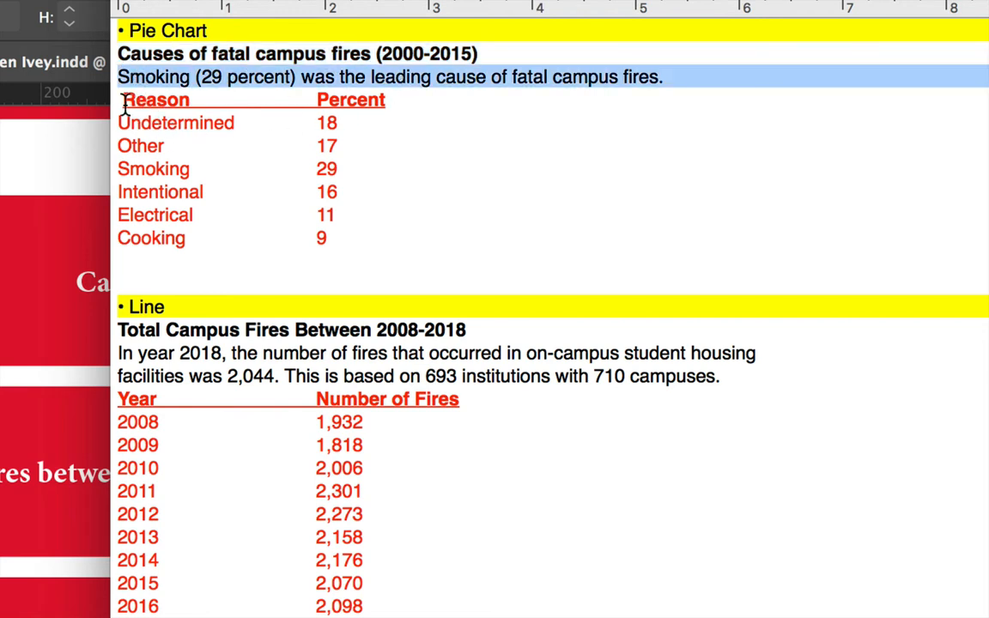
pyautogui.moveTo(124, 101); pyautogui.dragTo(182, 103)
pyautogui.moveTo(316, 99); pyautogui.dragTo(395, 101)
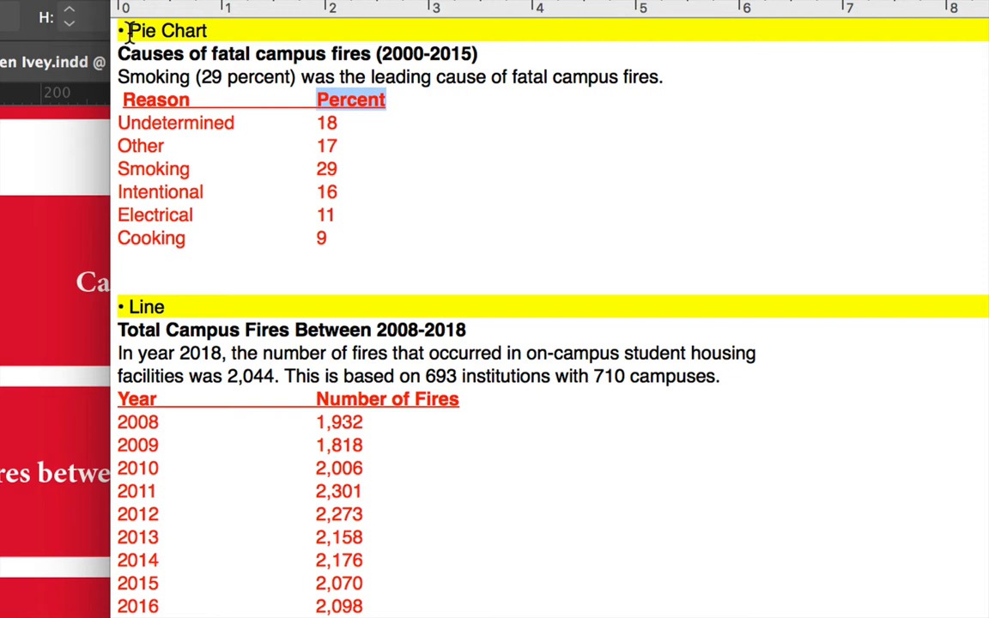
pyautogui.moveTo(120, 53); pyautogui.dragTo(479, 53)
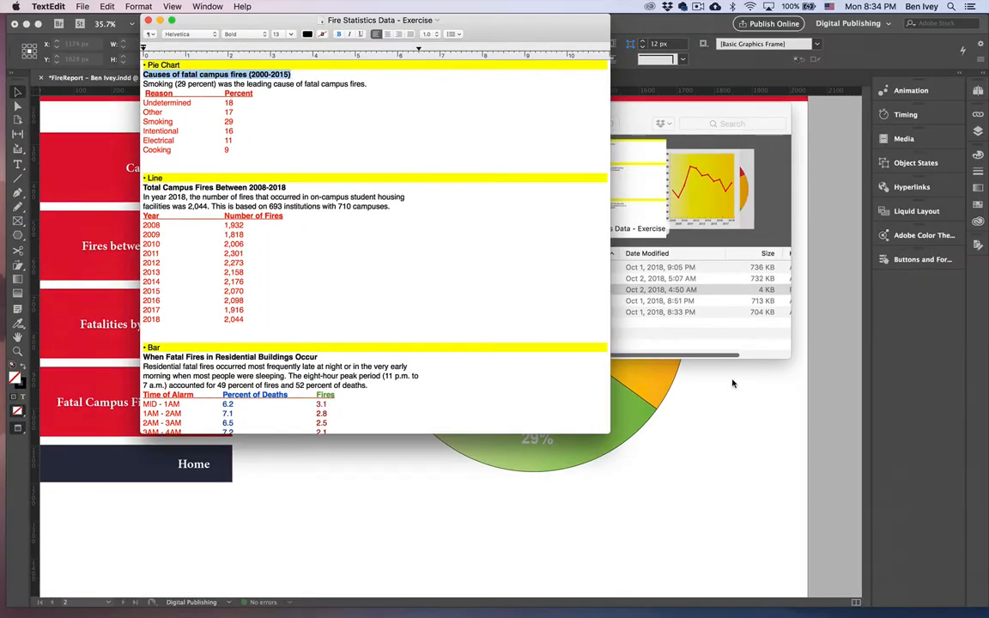
# Switch back to InDesign, draw a wide text frame beneath the pie chart on page 2, and paste the copied heading.
pyautogui.click(711, 461)
pyautogui.scroll(-1, 676, 462)
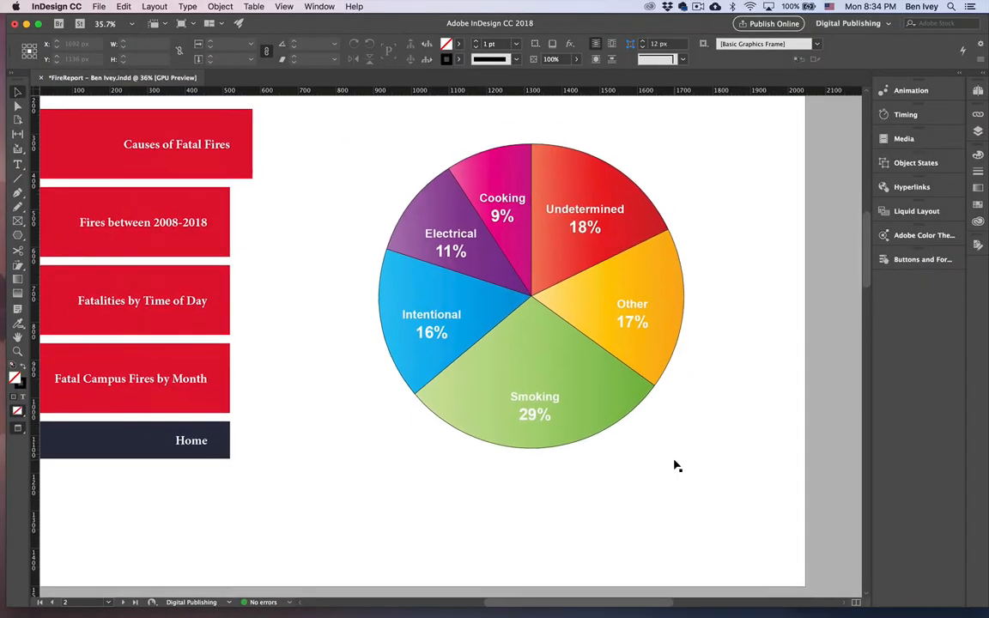
pyautogui.press('w')
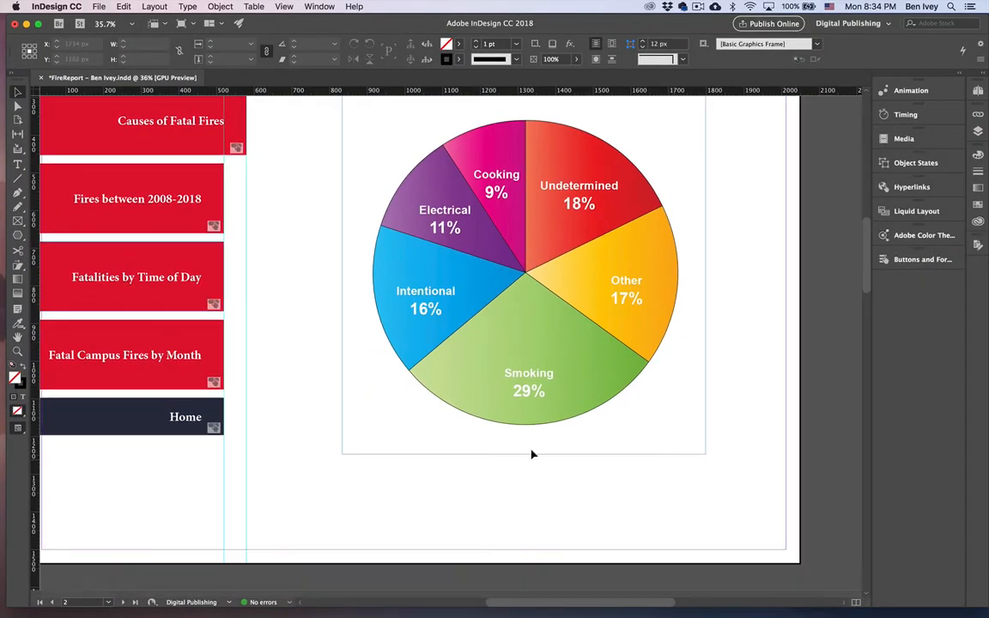
pyautogui.click(17, 163)
pyautogui.moveTo(268, 460); pyautogui.dragTo(743, 500)
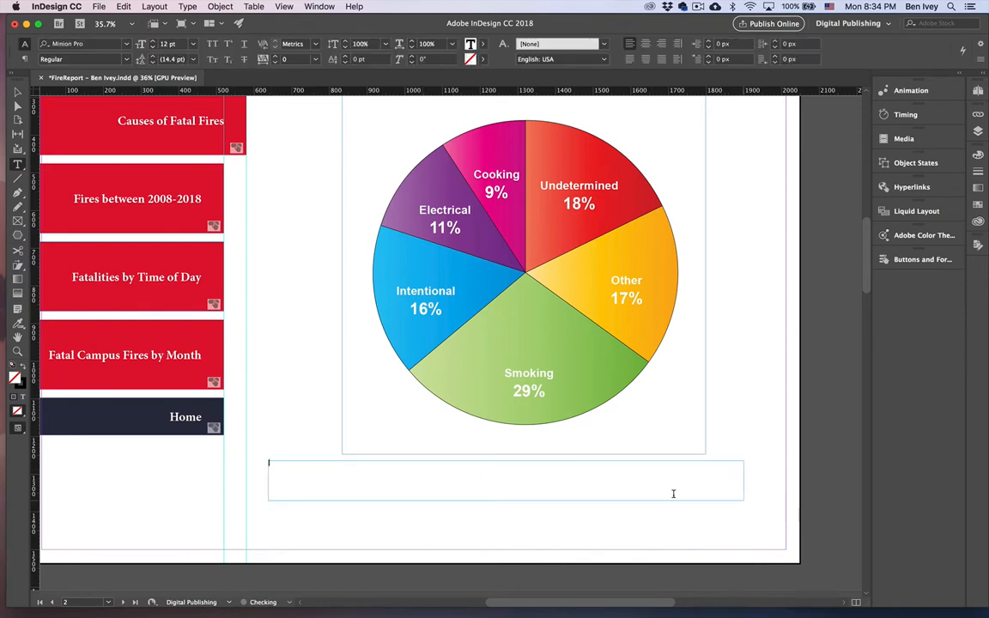
pyautogui.hotkey('ctrl', 'v')
# Enlarge the whole pie chart heading to 60 pt.
pyautogui.hotkey('ctrl', 'a')
pyautogui.press('super+shift+period')
pyautogui.press('super+shift+period')
pyautogui.press('super+shift+period')
pyautogui.press('super+shift+period')
pyautogui.press('super+shift+period')
pyautogui.press('super+shift+period')
pyautogui.press('super+shift+period')
pyautogui.press('super+shift+period')
pyautogui.press('super+shift+period')
pyautogui.press('super+shift+period')
pyautogui.press('super+shift+period')
pyautogui.press('super+shift+period')
pyautogui.press('super+shift+period')
pyautogui.press('super+shift+period')
pyautogui.press('super+shift+period')
pyautogui.press('super+shift+period')
pyautogui.press('super+shift+period')
pyautogui.press('super+shift+period')
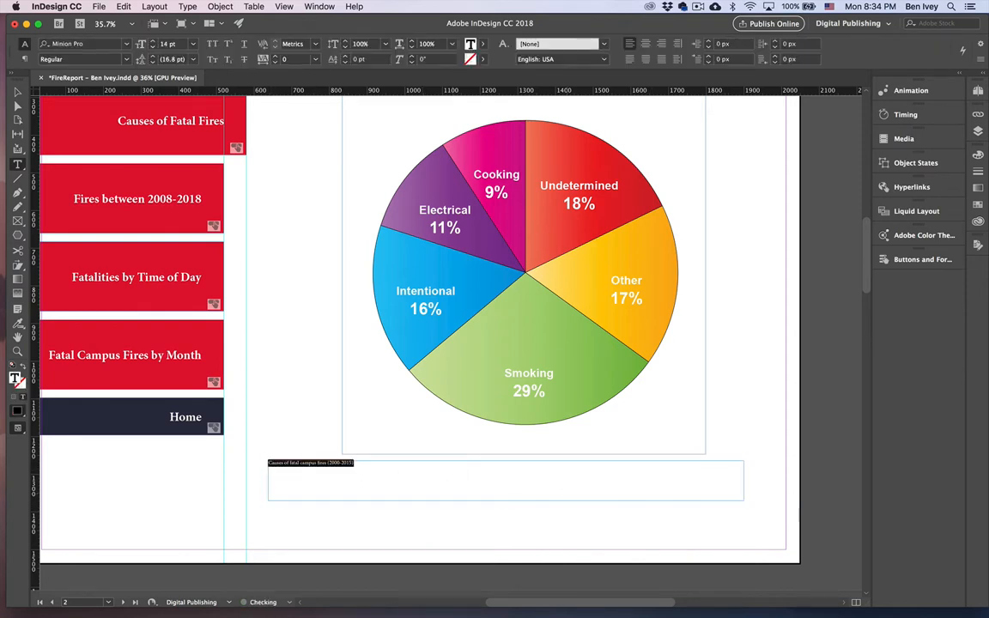
pyautogui.press('super+shift+period')
pyautogui.press('super+shift+period')
pyautogui.press('super+shift+period')
pyautogui.press('super+shift+period')
pyautogui.press('super+shift+period')
pyautogui.press('super+shift+period')
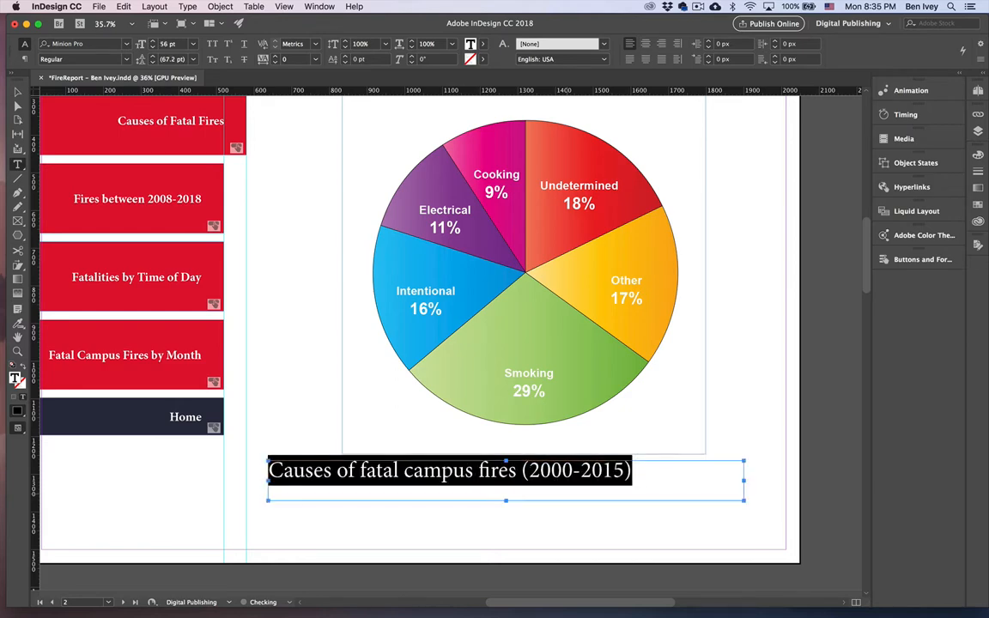
# Switch to TextEdit and copy the sentence "Smoking (29 percent) was the leading cause of fatal campus fires.".
pyautogui.moveTo(270, 24); pyautogui.dragTo(271, 71)
pyautogui.click(238, 25)
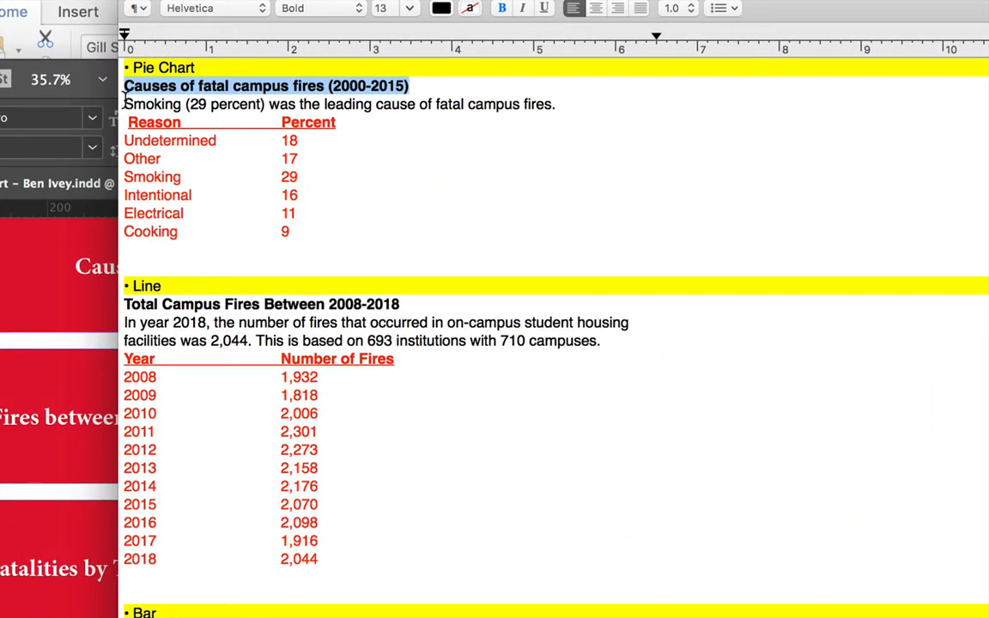
pyautogui.moveTo(125, 98); pyautogui.dragTo(551, 98)
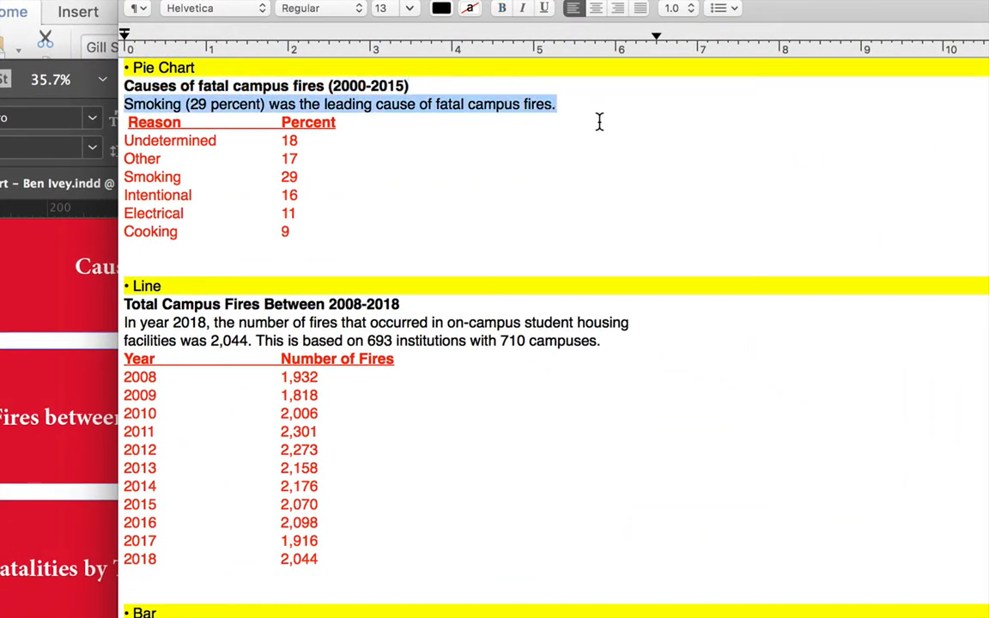
pyautogui.click(86, 32)
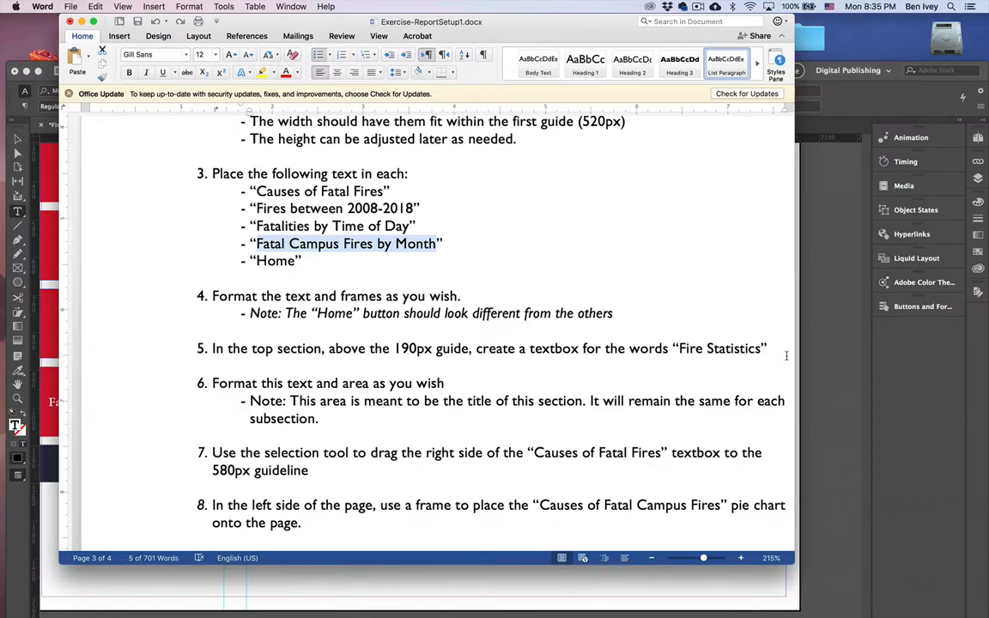
# Switch back to InDesign, draw a text frame about 1263 px wide directly below the heading, and paste the smoking sentence.
pyautogui.click(858, 428)
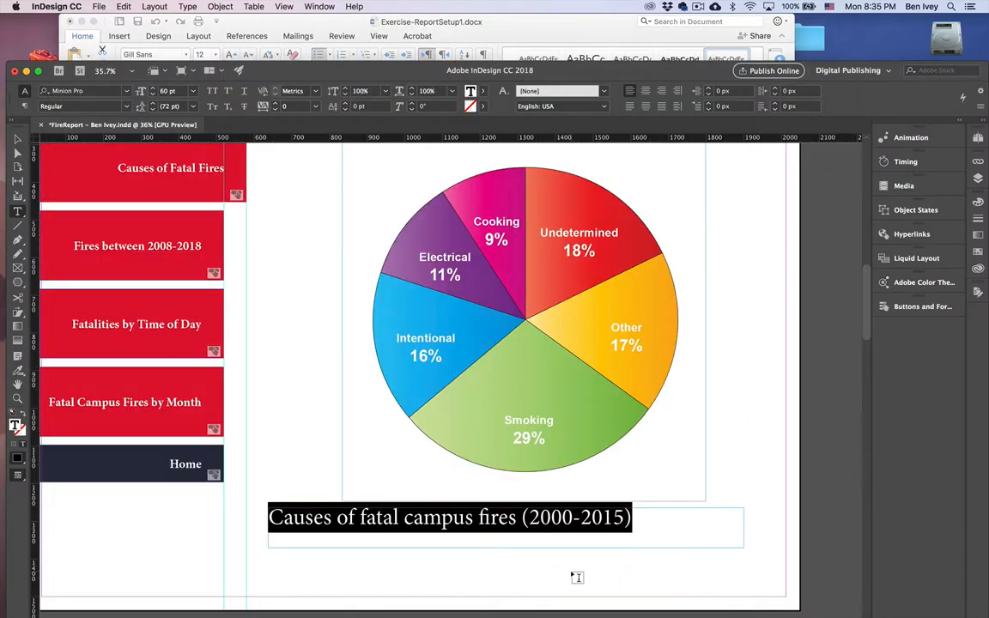
pyautogui.scroll(-2, 578, 576)
pyautogui.scroll(-2, 578, 576)
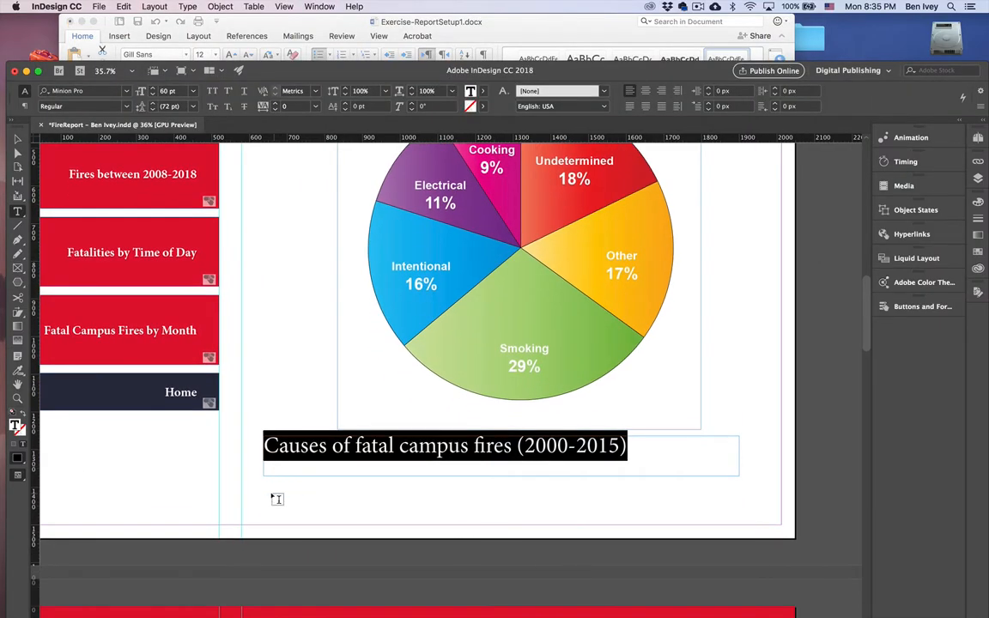
pyautogui.moveTo(266, 486); pyautogui.dragTo(744, 528)
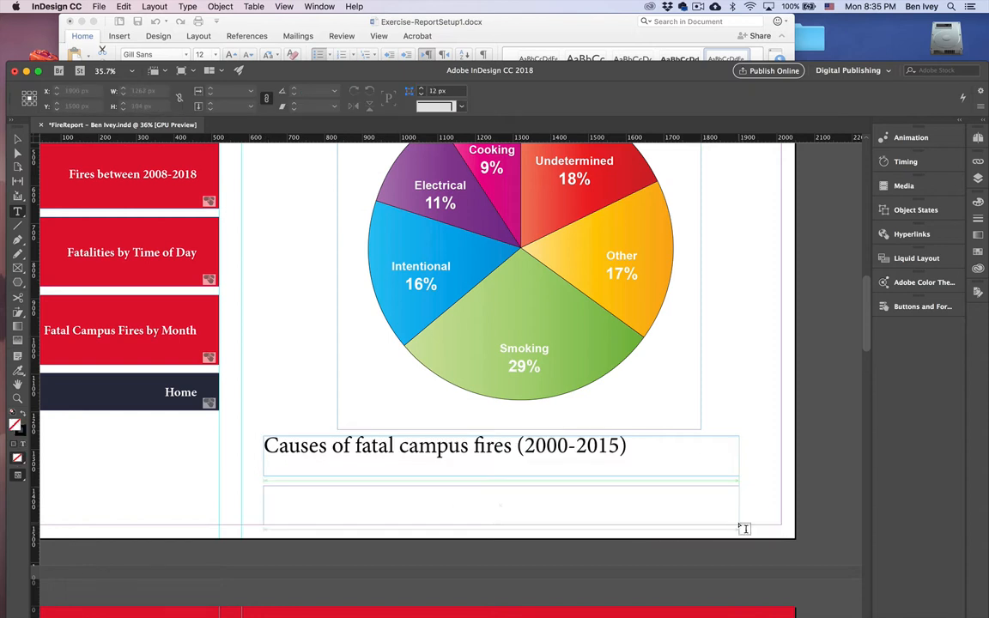
pyautogui.press('super+v')
# Enlarge the smoking sentence below the heading to 38 pt and restore the document window's position.
pyautogui.press('super+a')
pyautogui.press('super+shift+period')
pyautogui.press('super+shift+period')
pyautogui.press('super+shift+period')
pyautogui.press('super+shift+period')
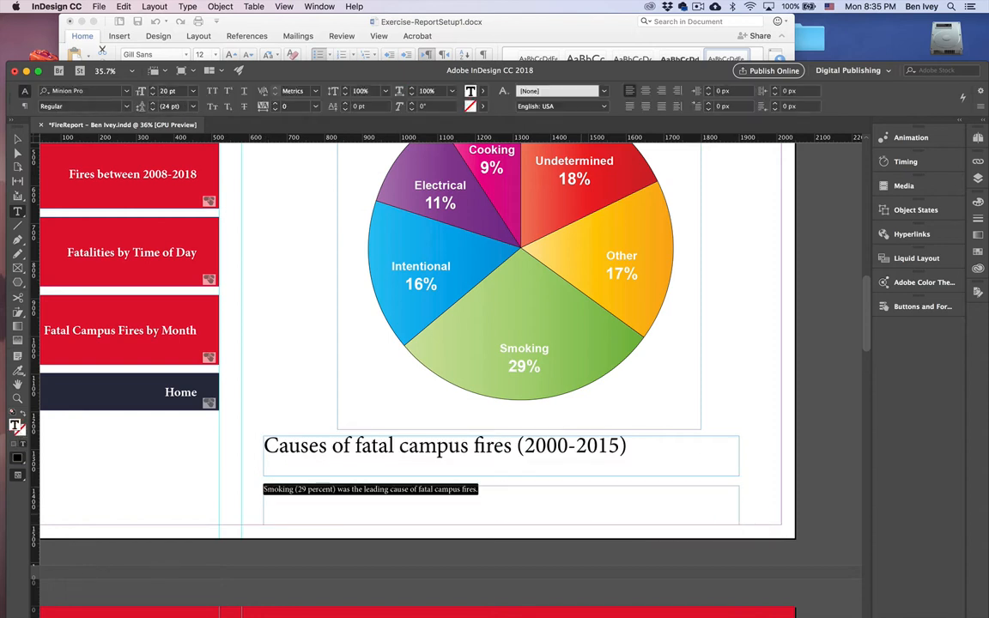
pyautogui.press('super+shift+period')
pyautogui.press('super+shift+period')
pyautogui.press('super+shift+period')
pyautogui.press('super+shift+period')
pyautogui.press('super+shift+period')
pyautogui.press('super+shift+period')
pyautogui.press('super+shift+period')
pyautogui.press('super+shift+period')
pyautogui.press('super+shift+period')
pyautogui.scroll(2, 583, 348)
pyautogui.hscroll(1, 583, 348)
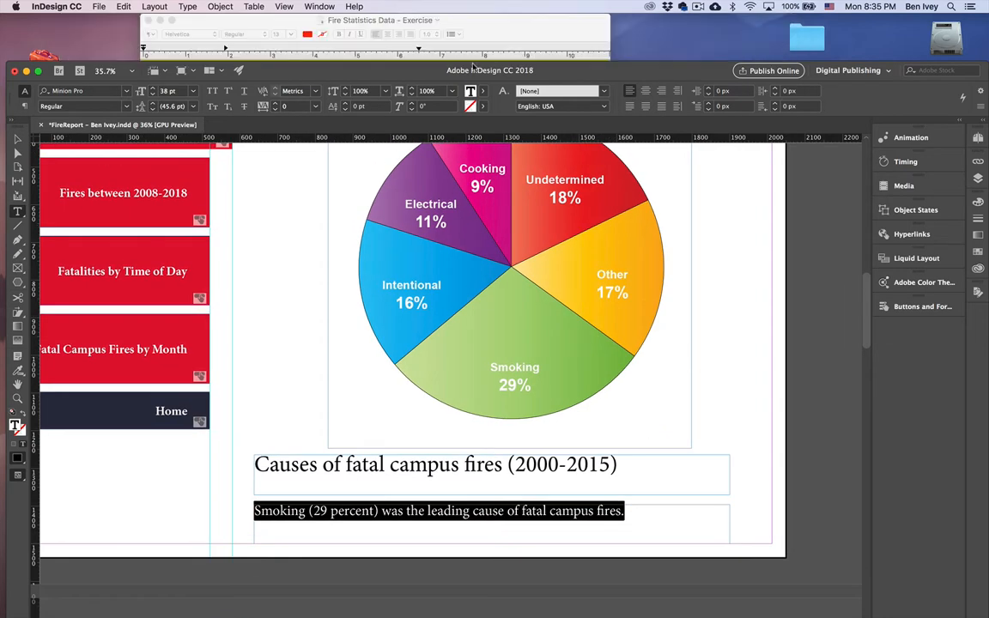
pyautogui.moveTo(587, 75); pyautogui.dragTo(582, 15)
pyautogui.scroll(-5, 569, 284)
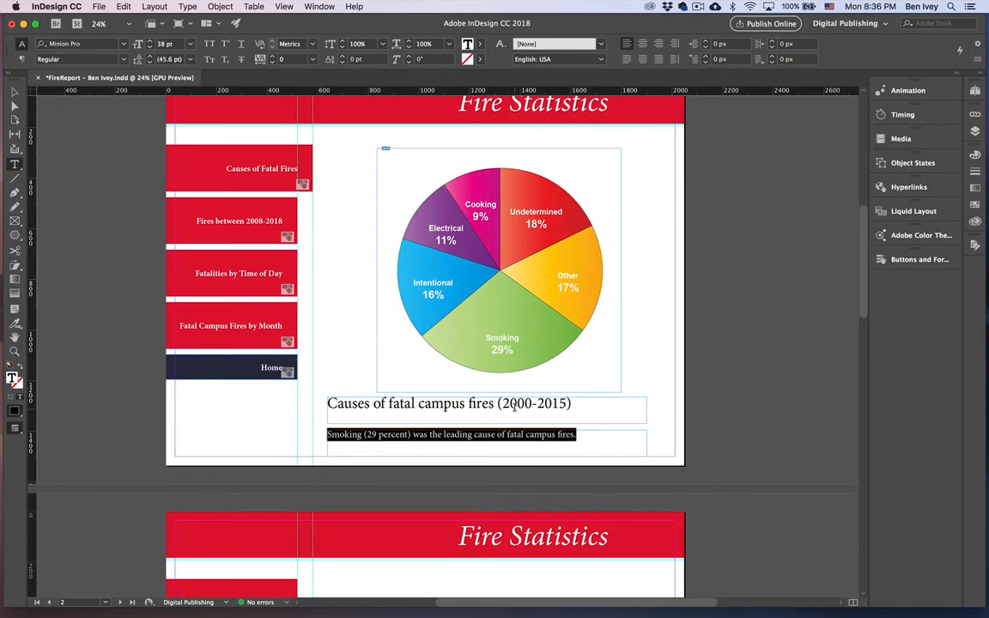
# Centre-align the pie chart heading and the smoking sentence below it.
pyautogui.tripleClick(515, 407)
pyautogui.press('super+shift+c')
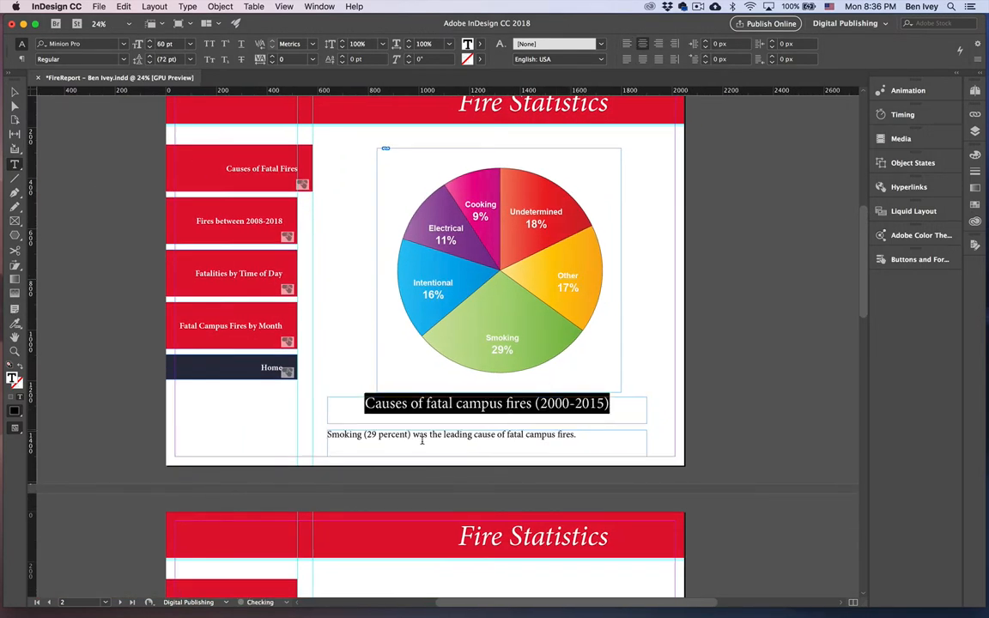
pyautogui.click(422, 433)
pyautogui.tripleClick(422, 434)
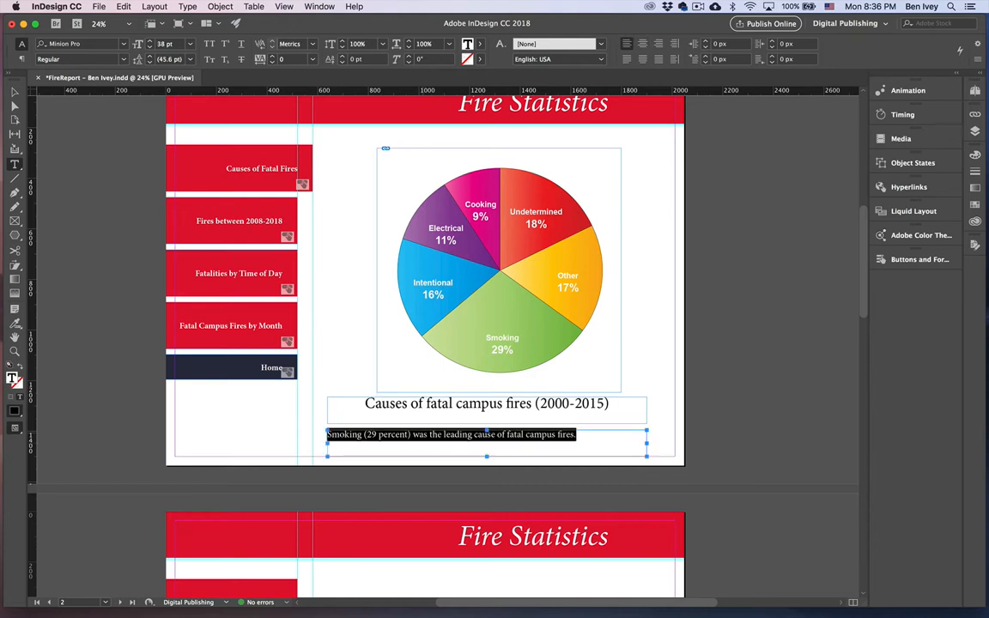
pyautogui.press('super+shift+c')
# Set the pie chart heading in Bold at 62 pt and show the page without guides and frame edges.
pyautogui.tripleClick(387, 402)
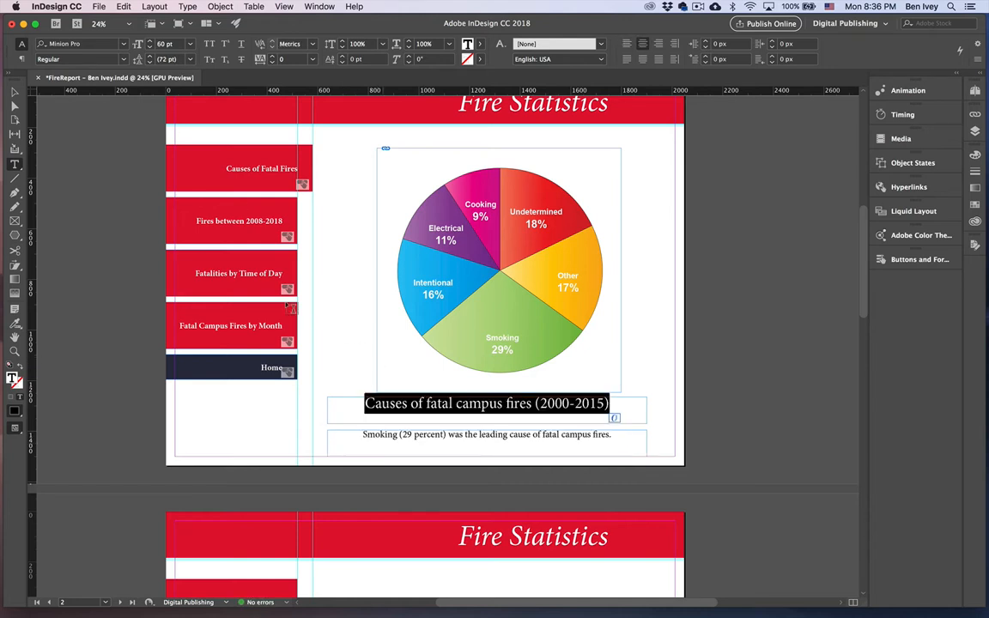
pyautogui.click(124, 58)
pyautogui.click(47, 91)
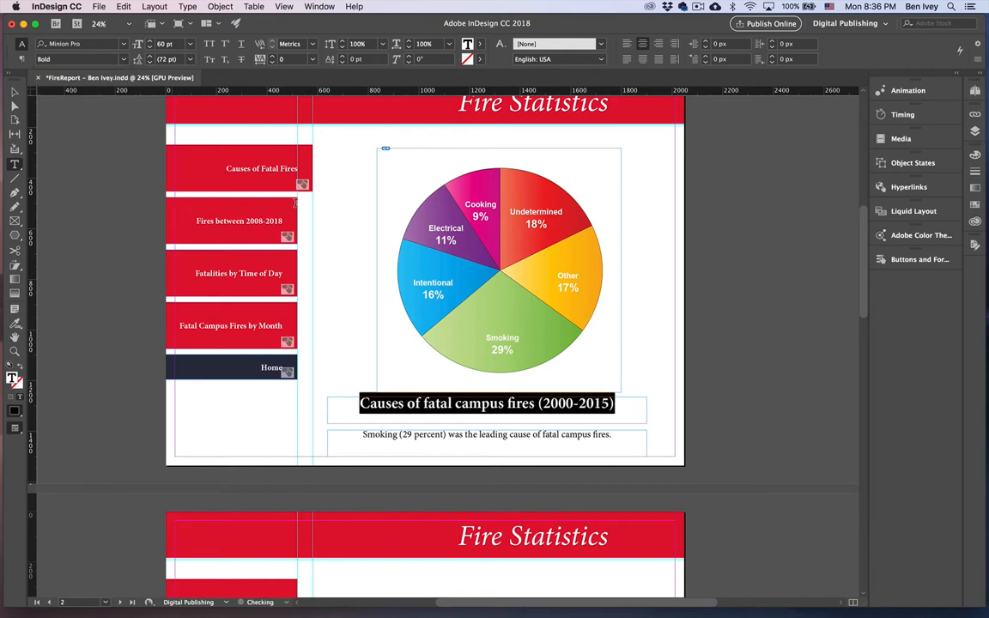
pyautogui.click(15, 91)
pyautogui.click(95, 164)
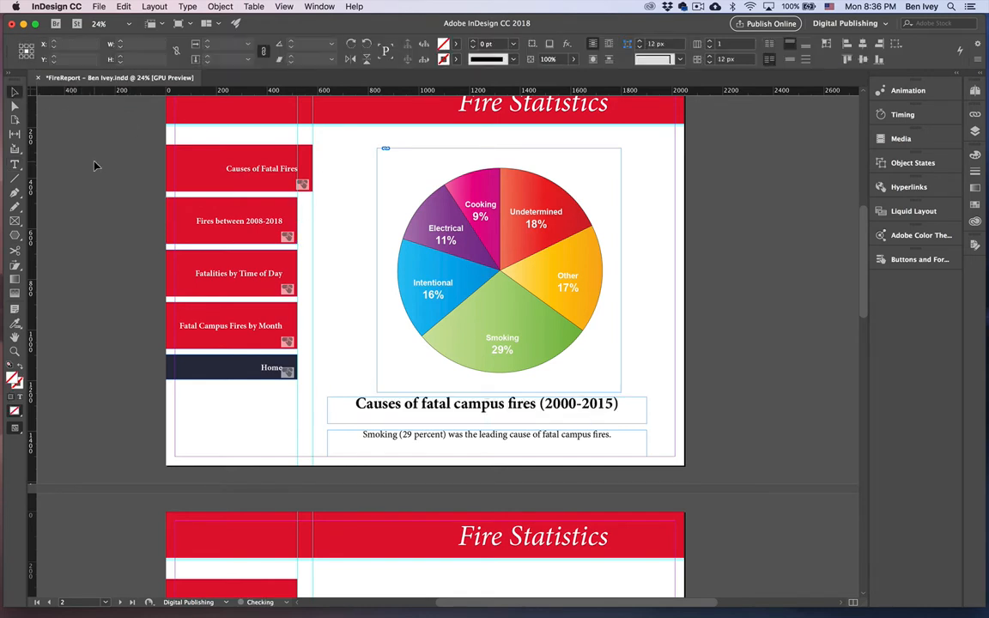
pyautogui.press('w')
# Move the pie chart, its heading and the smoking sentence up page 2 so the texts sit close beneath the chart.
pyautogui.click(526, 332)
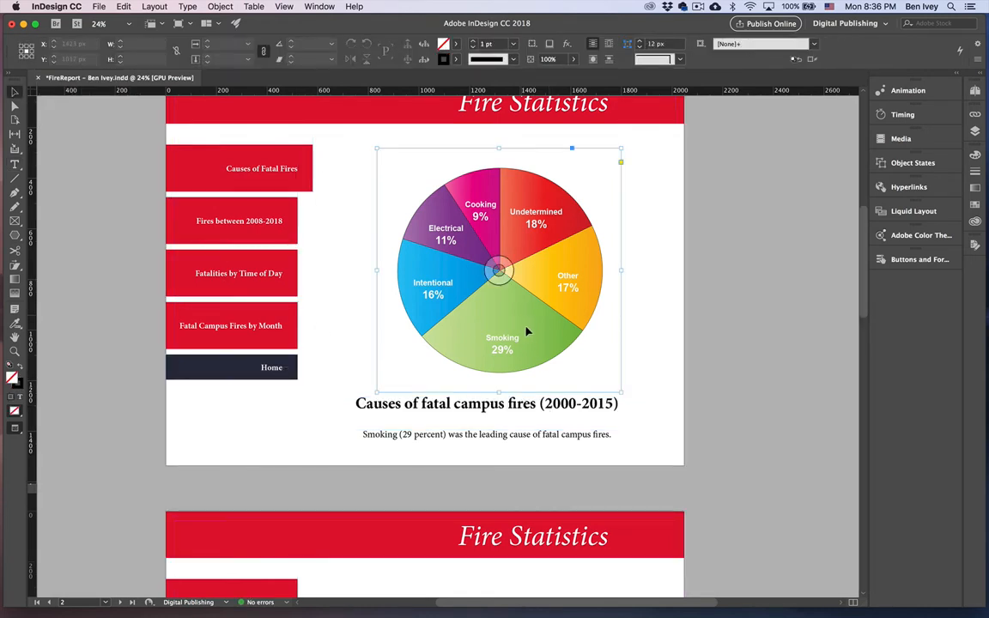
pyautogui.moveTo(525, 340); pyautogui.dragTo(523, 323)
pyautogui.moveTo(517, 397); pyautogui.dragTo(516, 373)
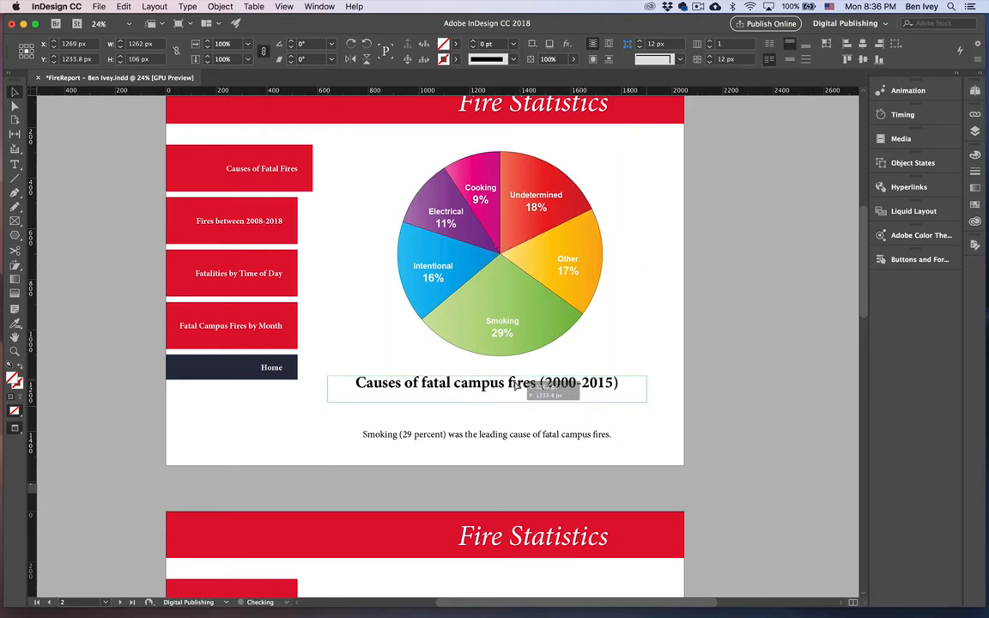
pyautogui.moveTo(514, 441); pyautogui.dragTo(513, 407)
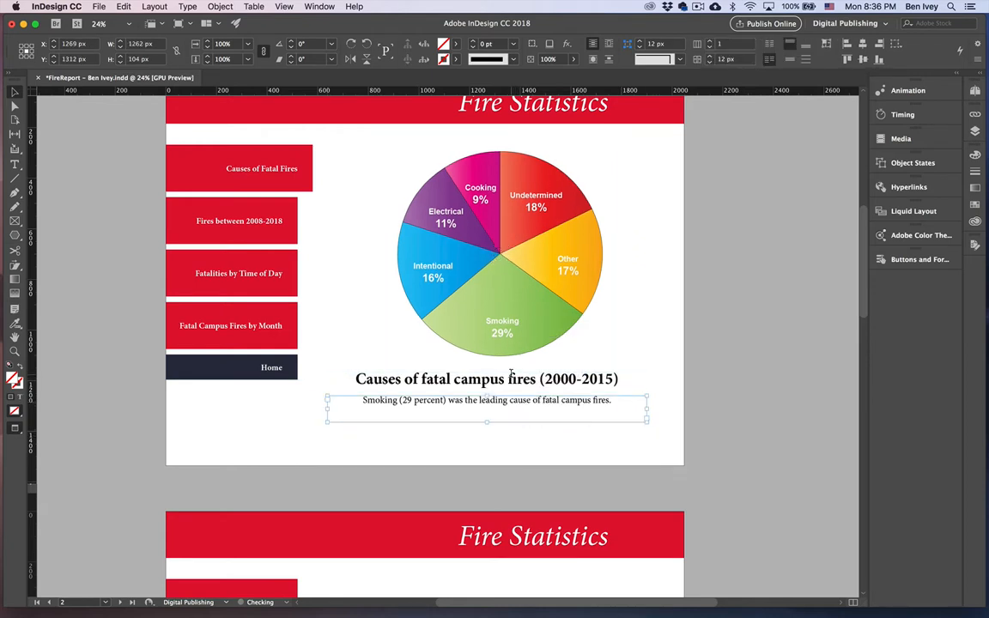
# Recolour the whole pie chart heading with a red swatch from the Bright_Theme group.
pyautogui.doubleClick(513, 375)
pyautogui.press('super+a')
pyautogui.click(481, 45)
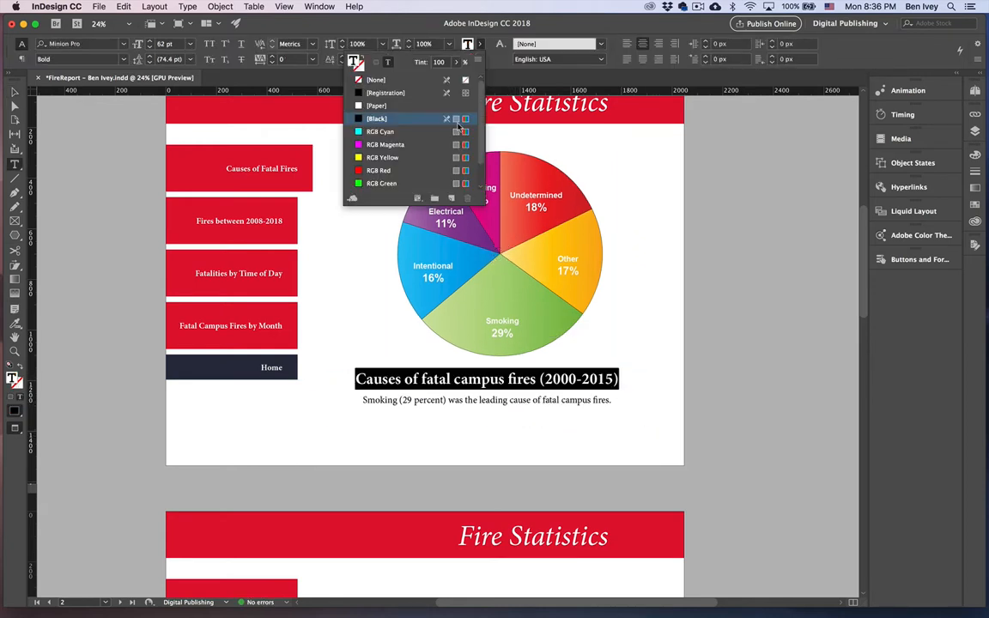
pyautogui.click(350, 183)
pyautogui.scroll(-5, 381, 105)
pyautogui.scroll(-2, 382, 107)
pyautogui.click(386, 146)
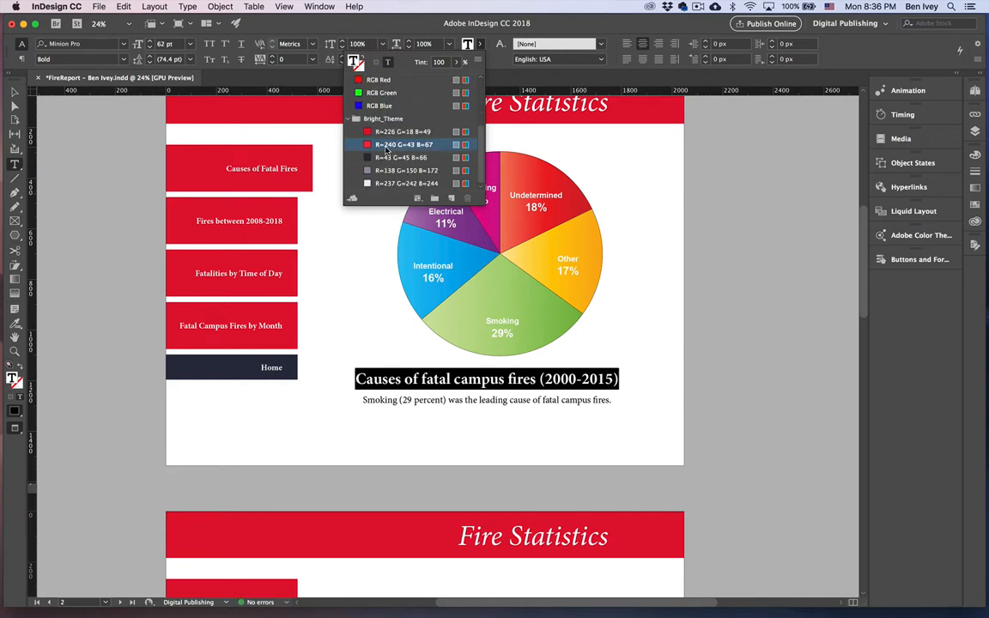
pyautogui.click(518, 399)
pyautogui.click(15, 92)
pyautogui.click(85, 181)
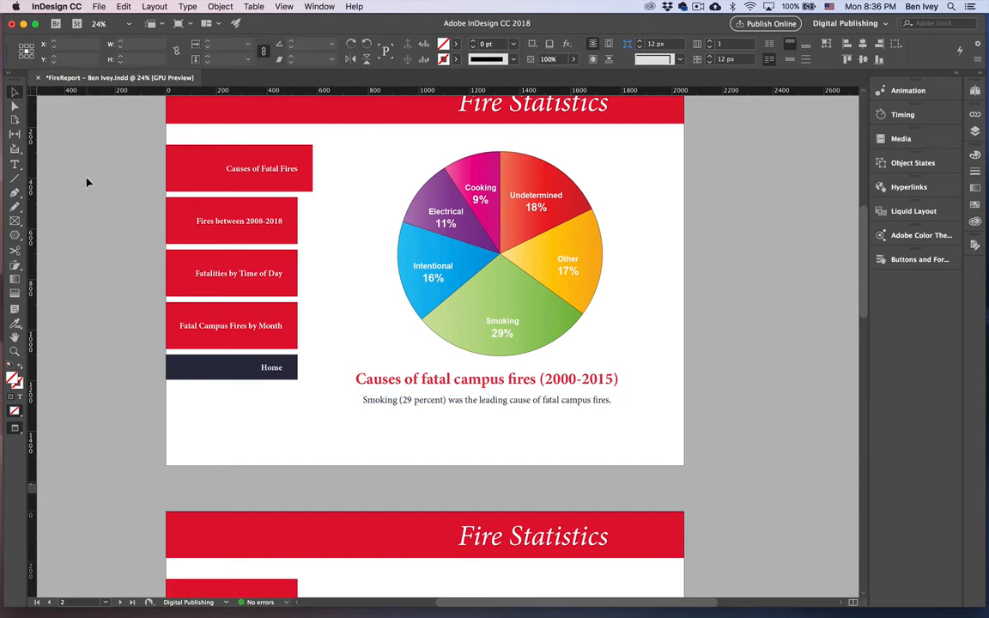
# Place Line Graph.ai on page 3 beside the menu buttons at about 978 by 964 px.
pyautogui.click(431, 311)
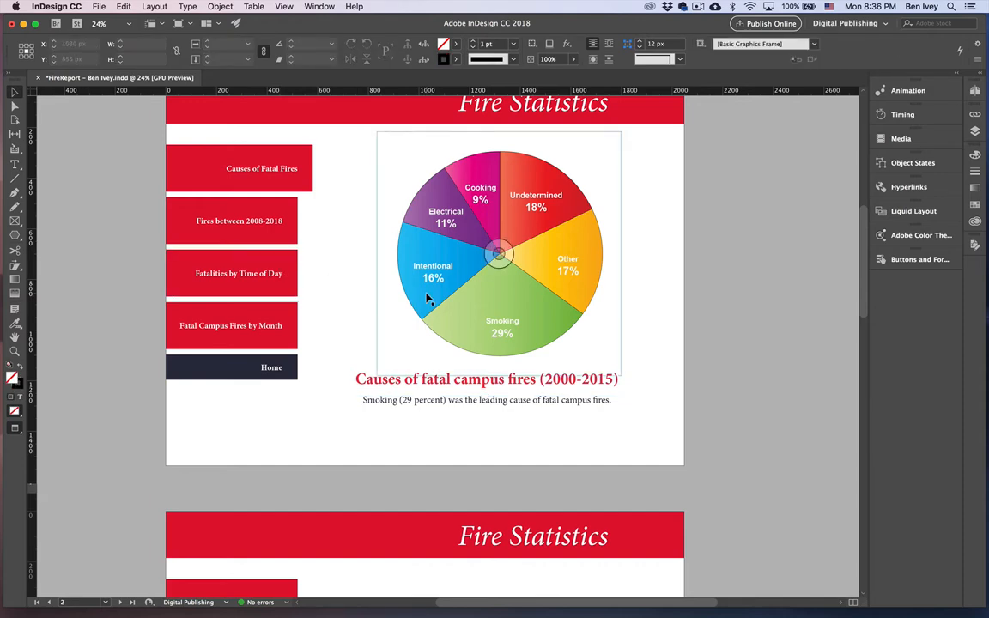
pyautogui.scroll(-6, 420, 305)
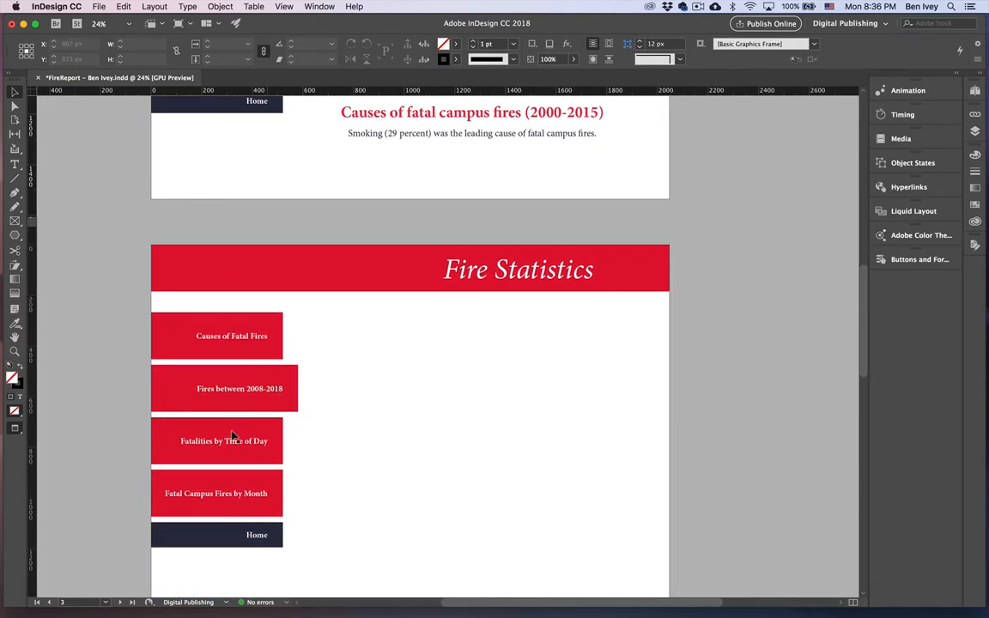
pyautogui.click(211, 391)
pyautogui.scroll(-1, 517, 339)
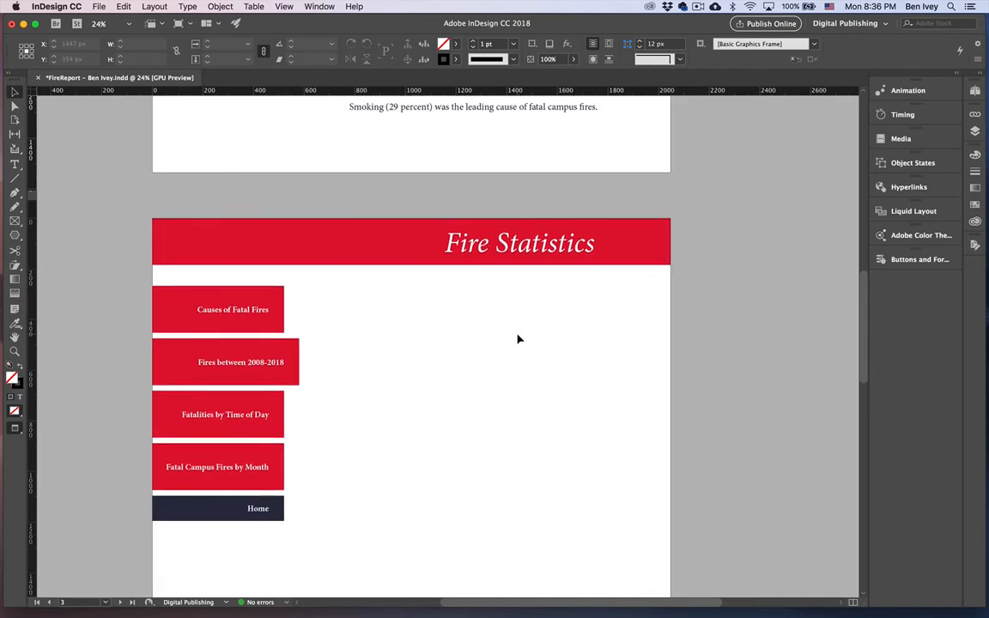
pyautogui.scroll(6, 518, 339)
pyautogui.scroll(-8, 554, 359)
pyautogui.click(124, 6)
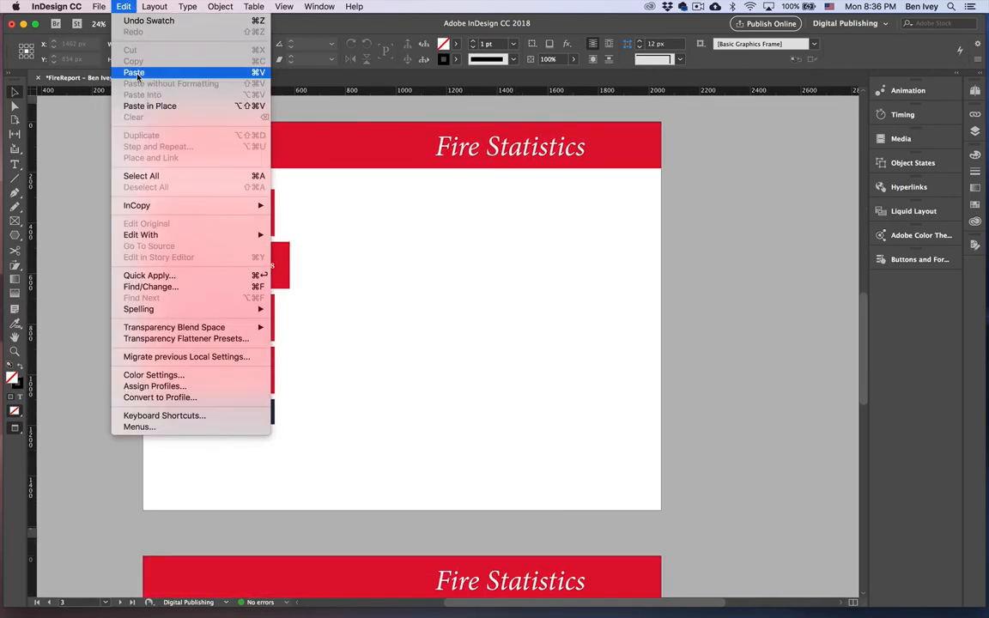
pyautogui.click(148, 157)
pyautogui.click(425, 188)
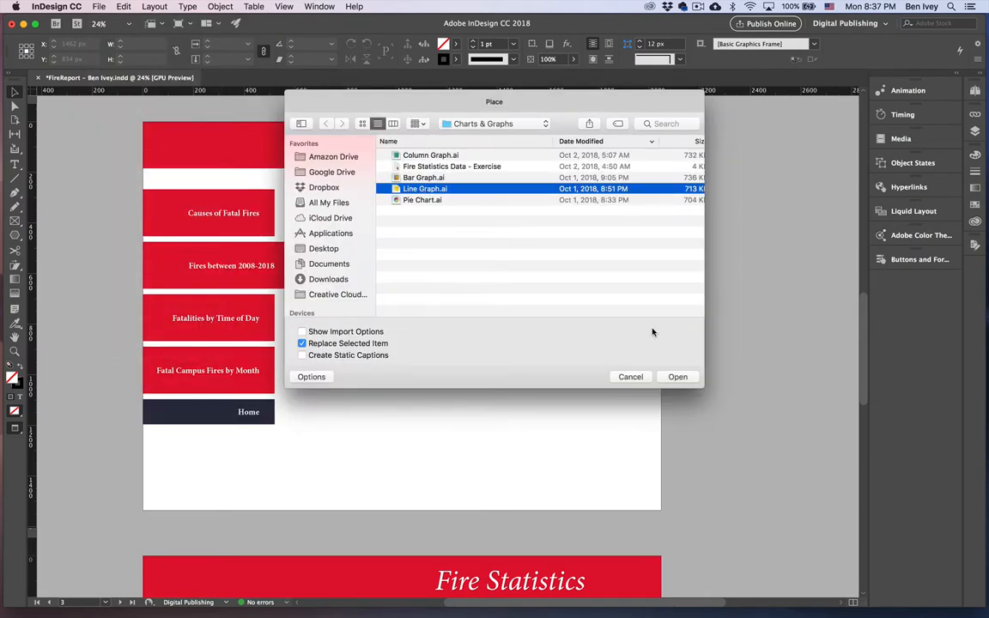
pyautogui.click(677, 376)
pyautogui.moveTo(356, 212); pyautogui.dragTo(601, 433)
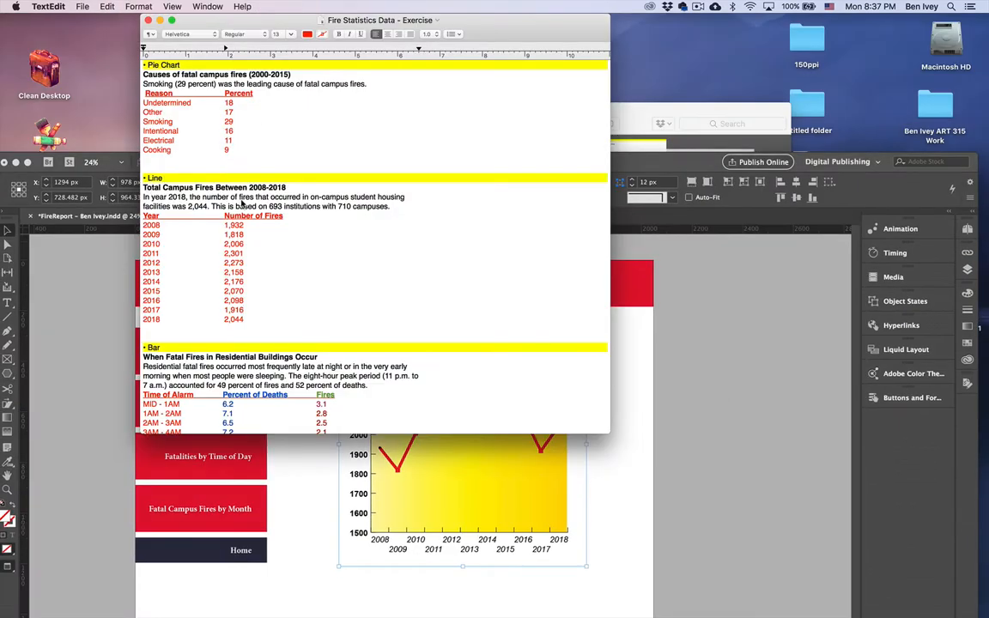
# Copy the heading and sentence from page 2 and paste them at the same position below the line graph on page 3.
pyautogui.click(626, 378)
pyautogui.scroll(-3, 626, 379)
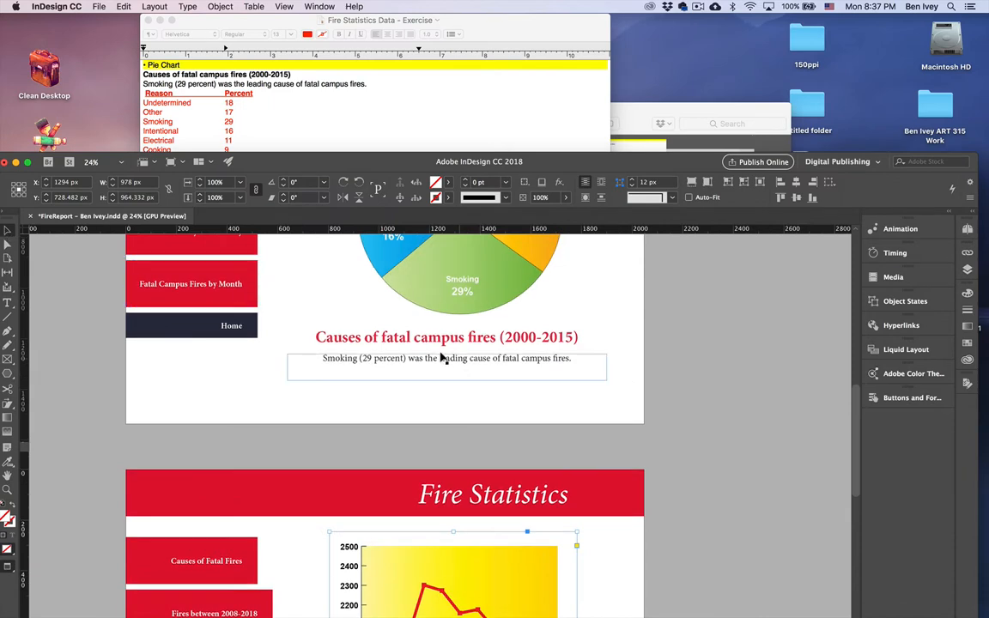
pyautogui.click(442, 359)
pyautogui.keyDown('shift'); pyautogui.click(441, 339); pyautogui.keyUp('shift')
pyautogui.press('super+c')
pyautogui.scroll(-5, 433, 371)
pyautogui.press('super+v')
pyautogui.press('super+z')
pyautogui.press('alt+shift+super+v')
pyautogui.moveTo(405, 355); pyautogui.dragTo(404, 395)
pyautogui.click(386, 359)
pyautogui.keyDown('shift'); pyautogui.click(387, 340); pyautogui.keyUp('shift')
pyautogui.press('Delete')
# Copy the heading "Total Campus Fires Between 2008-2018" from TextEdit and replace the page 3 heading in InDesign with it.
pyautogui.press('super+Tab')
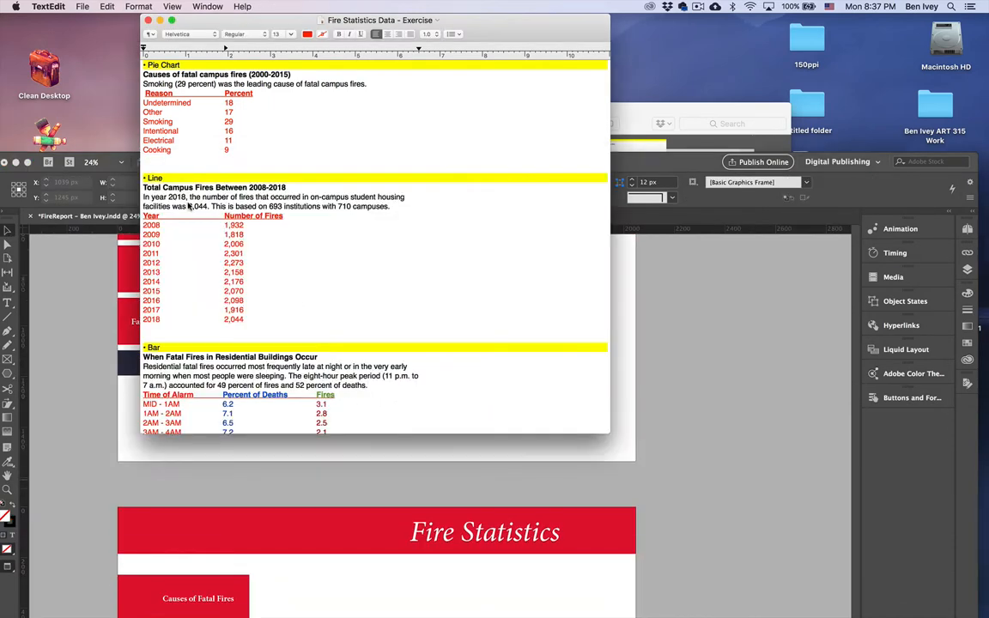
pyautogui.moveTo(146, 187); pyautogui.dragTo(288, 187)
pyautogui.press('super+c')
pyautogui.press('super+Tab')
pyautogui.tripleClick(434, 375)
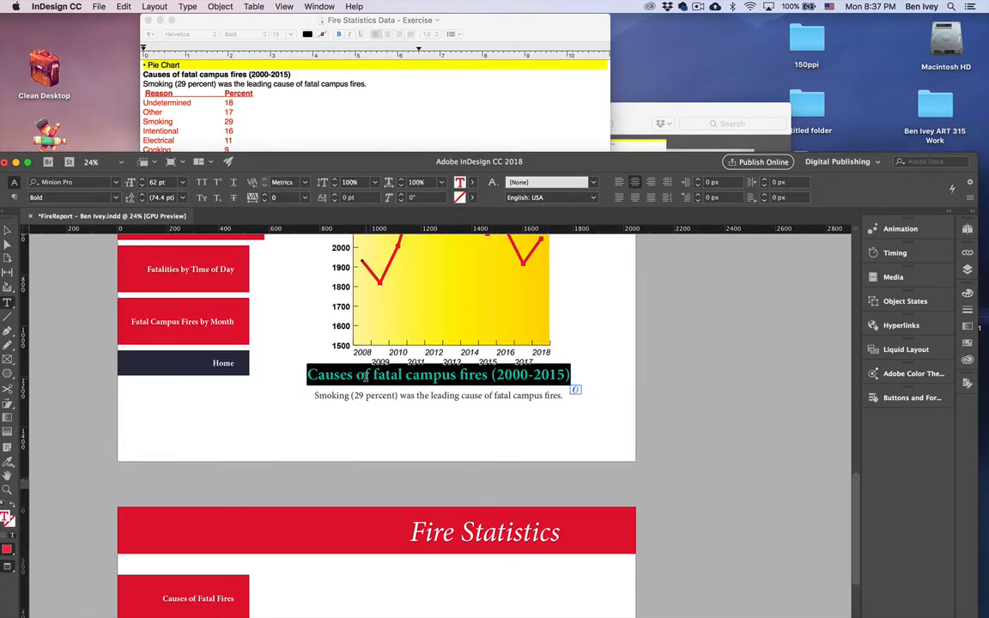
pyautogui.press('super+v')
# Copy the two-line Line description starting "In year 2018" from TextEdit and replace the smoking sentence on page 3 in InDesign.
pyautogui.press('super+Tab')
pyautogui.moveTo(143, 197); pyautogui.dragTo(389, 208)
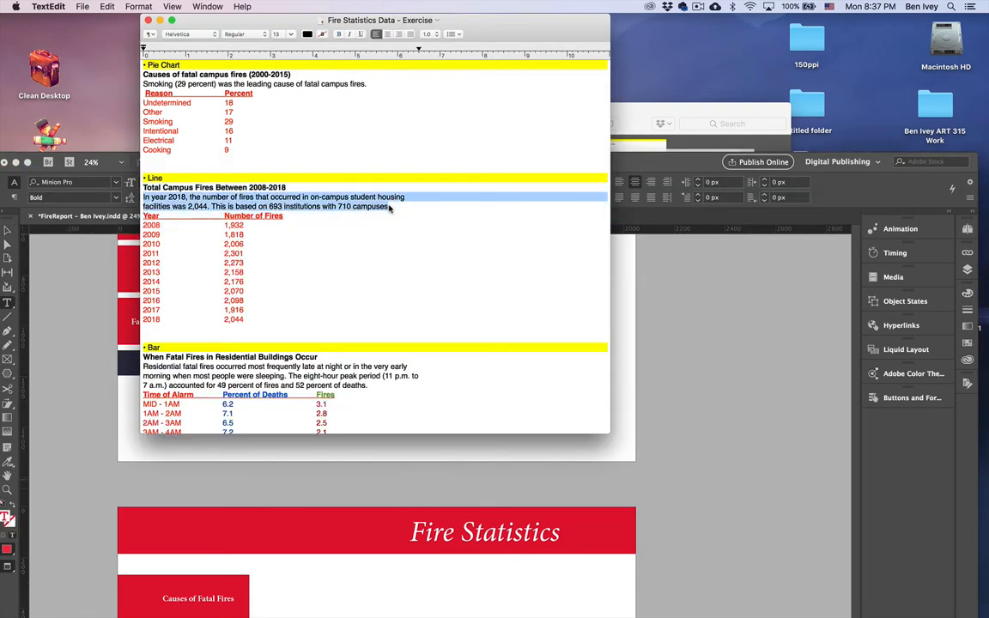
pyautogui.click(694, 385)
pyautogui.tripleClick(396, 397)
pyautogui.press('super+v')
pyautogui.click(582, 396)
pyautogui.press('Return')
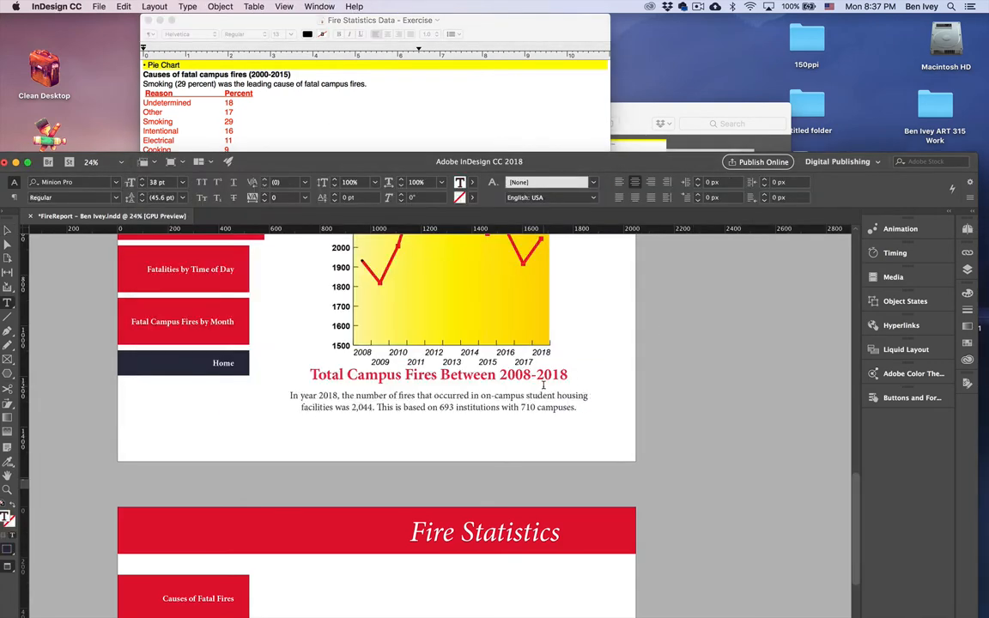
pyautogui.press('Escape')
pyautogui.click(93, 324)
# Nudge the page 3 heading and description slightly down, and shift the line graph down as well.
pyautogui.click(430, 405)
pyautogui.keyDown('shift'); pyautogui.click(431, 378); pyautogui.keyUp('shift')
pyautogui.hotkey('shift', 'Down')
pyautogui.hotkey('shift', 'Down')
pyautogui.hotkey('shift', 'Down')
pyautogui.hotkey('shift', 'Down')
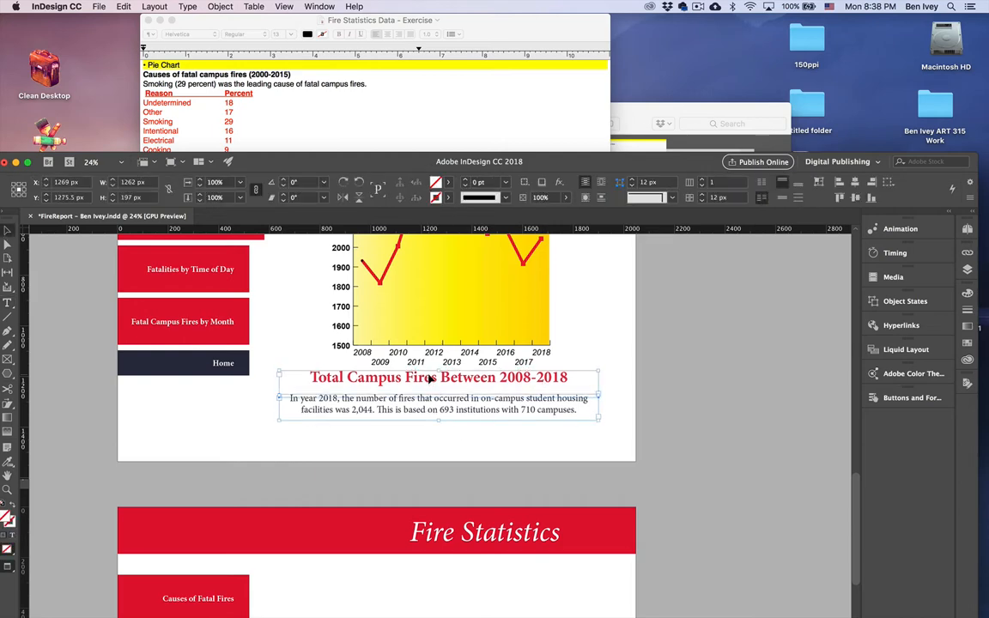
pyautogui.doubleClick(417, 153)
pyautogui.scroll(4, 549, 344)
pyautogui.keyDown('shift'); pyautogui.click(459, 322); pyautogui.keyUp('shift')
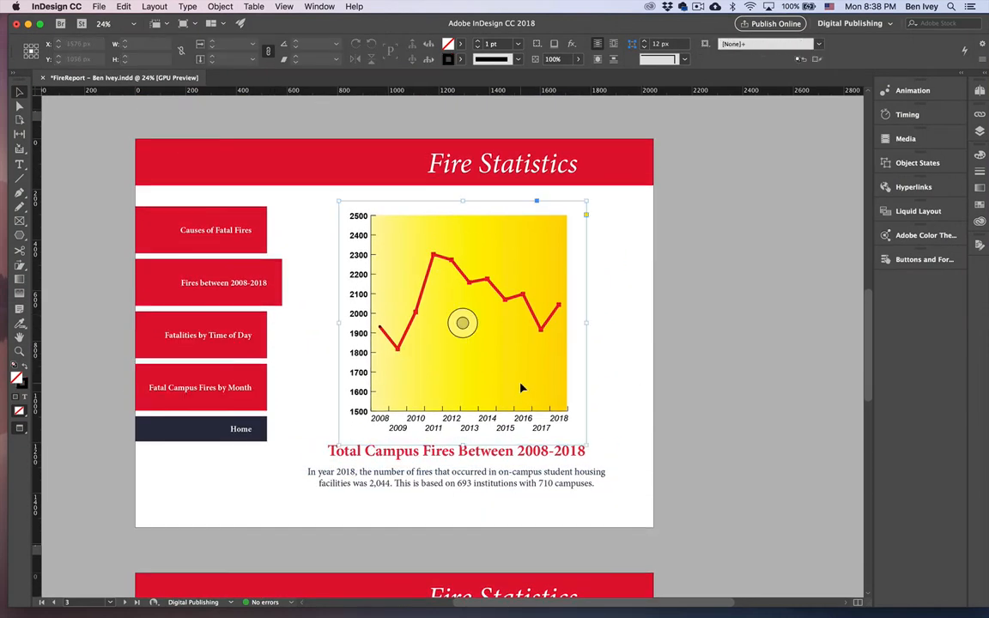
pyautogui.hotkey('shift', 'Down')
pyautogui.hotkey('shift', 'Down')
pyautogui.click(648, 486)
# Place Bar Graph.ai on page 4 in the empty area beside the menu buttons.
pyautogui.scroll(-8, 648, 486)
pyautogui.moveTo(334, 24)
pyautogui.mouseDown()
pyautogui.moveTo(332, 58)
pyautogui.moveTo(333, 23)
pyautogui.mouseUp()
pyautogui.click(99, 7)
pyautogui.click(112, 158)
pyautogui.doubleClick(404, 177)
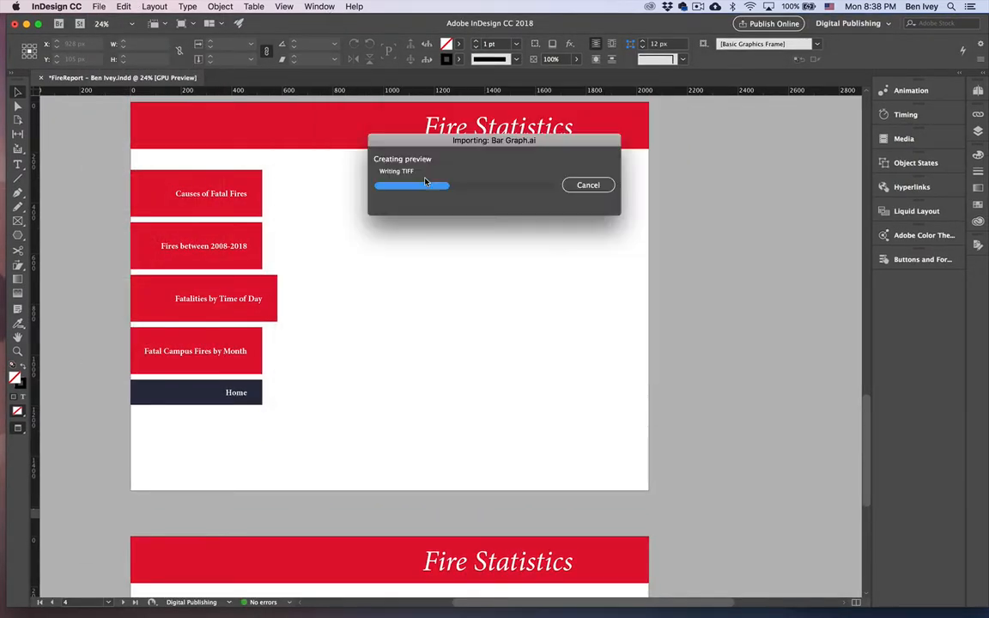
pyautogui.moveTo(366, 166); pyautogui.dragTo(592, 414)
# Duplicate the heading and description from page 3 below the bar graph on page 4.
pyautogui.scroll(5, 591, 412)
pyautogui.click(497, 247)
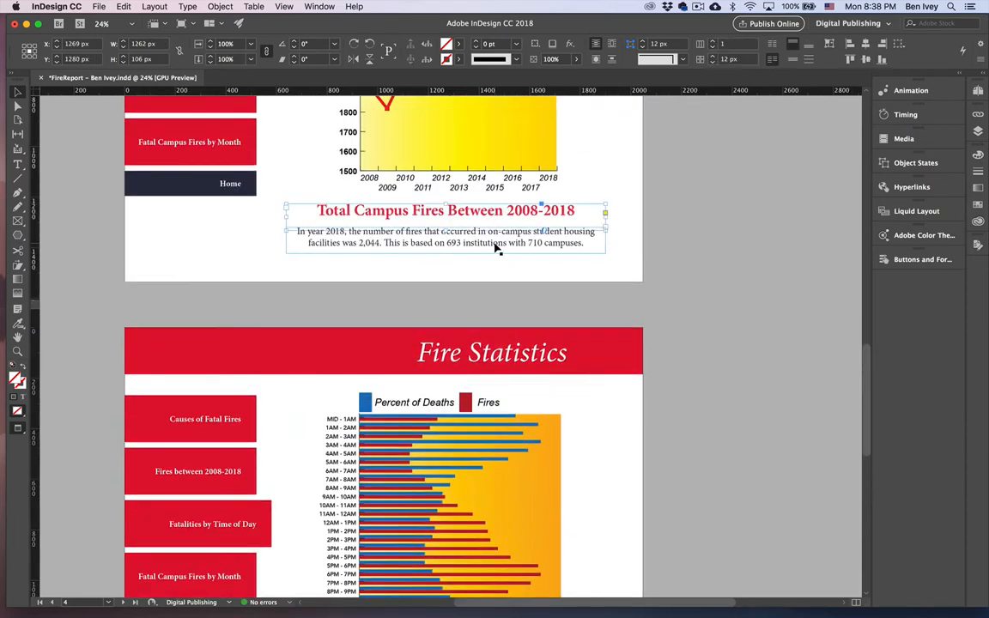
pyautogui.scroll(-5, 629, 401)
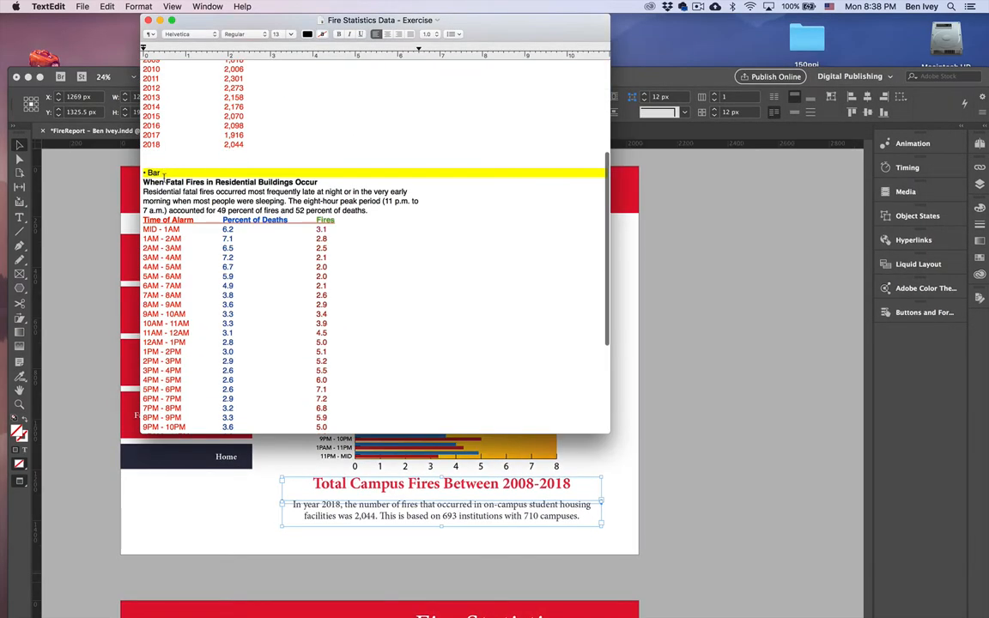
# Copy "When Fatal Fires in Residential Buildings Occur" from TextEdit and replace the page 4 heading in InDesign with it.
pyautogui.moveTo(332, 187); pyautogui.dragTo(332, 183)
pyautogui.press('super+c')
pyautogui.click(673, 407)
pyautogui.doubleClick(582, 496)
pyautogui.press('super+a')
pyautogui.press('super+v')
# Copy the Bar description starting "Residential fatal fires occurred" from TextEdit and replace the page 4 description in InDesign with it.
pyautogui.click(493, 27)
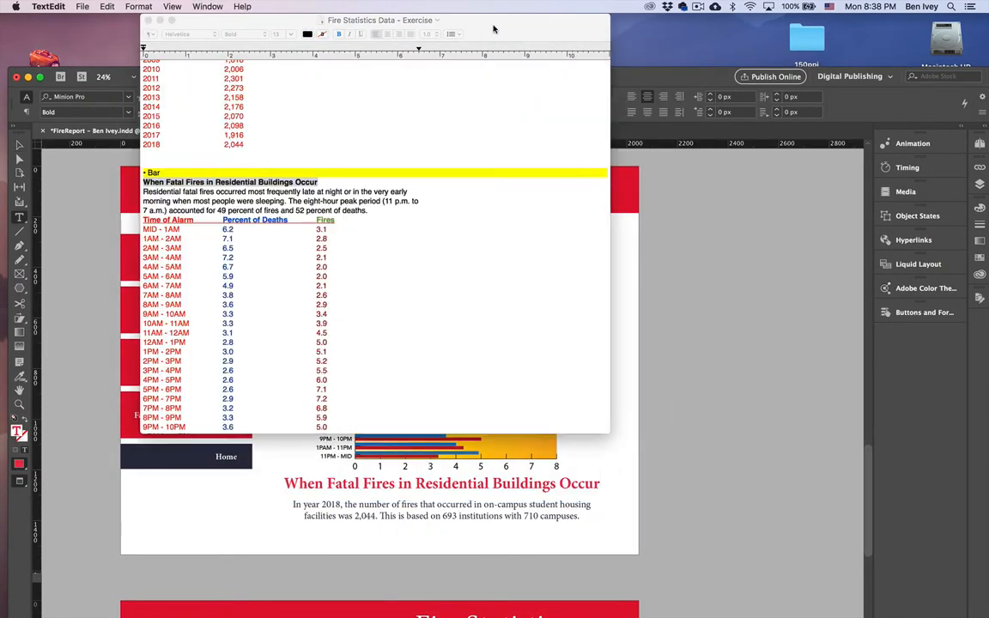
pyautogui.moveTo(144, 192); pyautogui.dragTo(462, 216)
pyautogui.press('super+c')
pyautogui.click(482, 506)
pyautogui.click(482, 505)
pyautogui.press('super+a')
pyautogui.press('super+v')
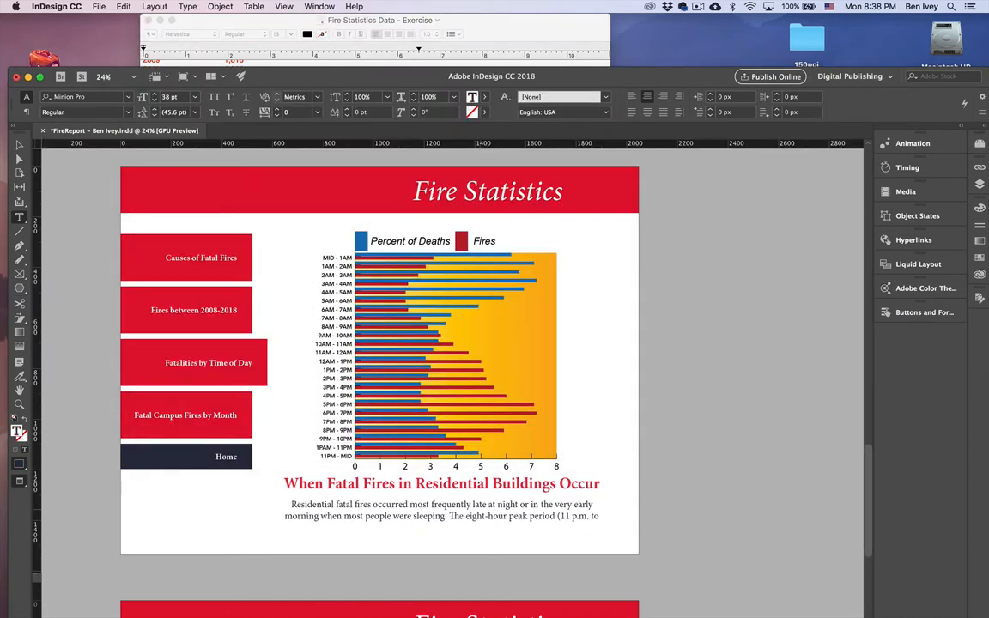
# Extend the page 4 description frame downward to about 144 px high to fit the whole text.
pyautogui.click(19, 145)
pyautogui.moveTo(443, 526); pyautogui.dragTo(442, 546)
pyautogui.click(662, 534)
# Adjust the line breaks in the page 4 description so a new line starts at "(11 p.m. to 7 a.m.)".
pyautogui.doubleClick(556, 516)
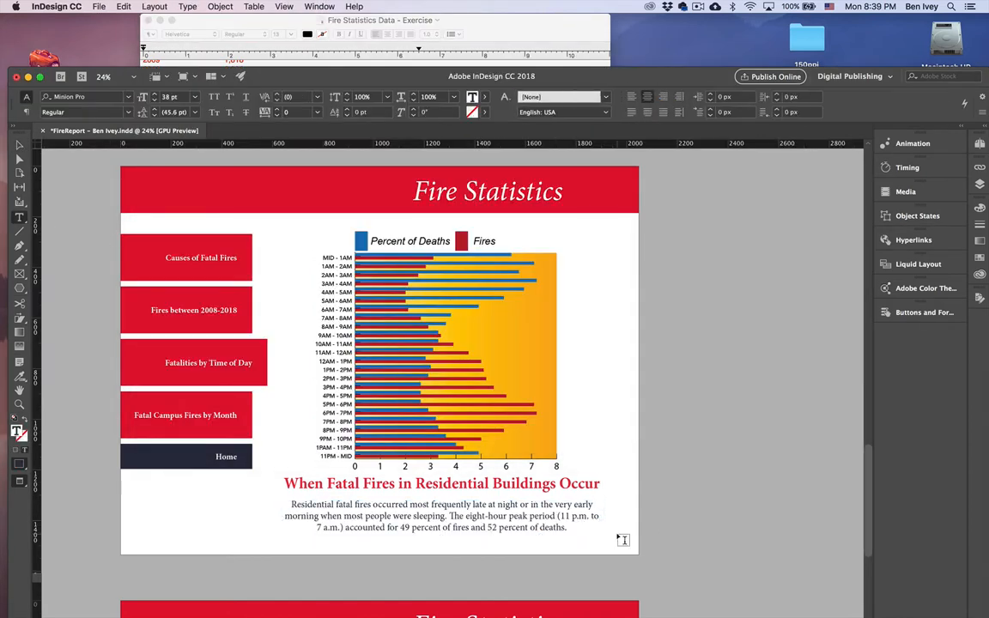
pyautogui.press('Return')
pyautogui.press('BackSpace')
pyautogui.click(455, 516)
pyautogui.press('Return')
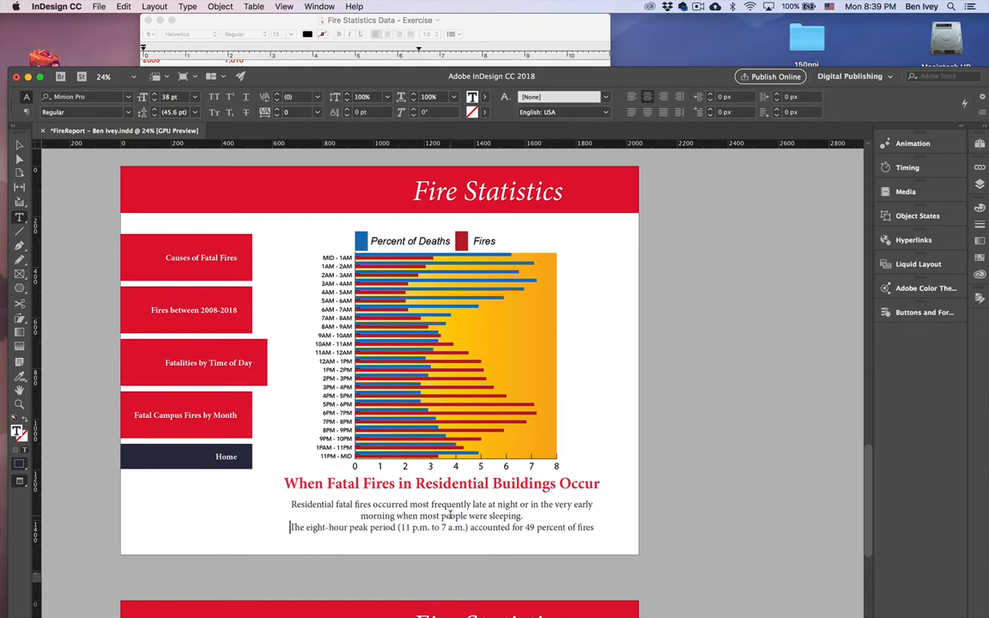
pyautogui.press('super+z')
pyautogui.press('super+z')
pyautogui.press('Escape')
# Place Column Graph.ai on page 5 as its own frame beside the menu buttons and enlarge it.
pyautogui.scroll(-8, 371, 364)
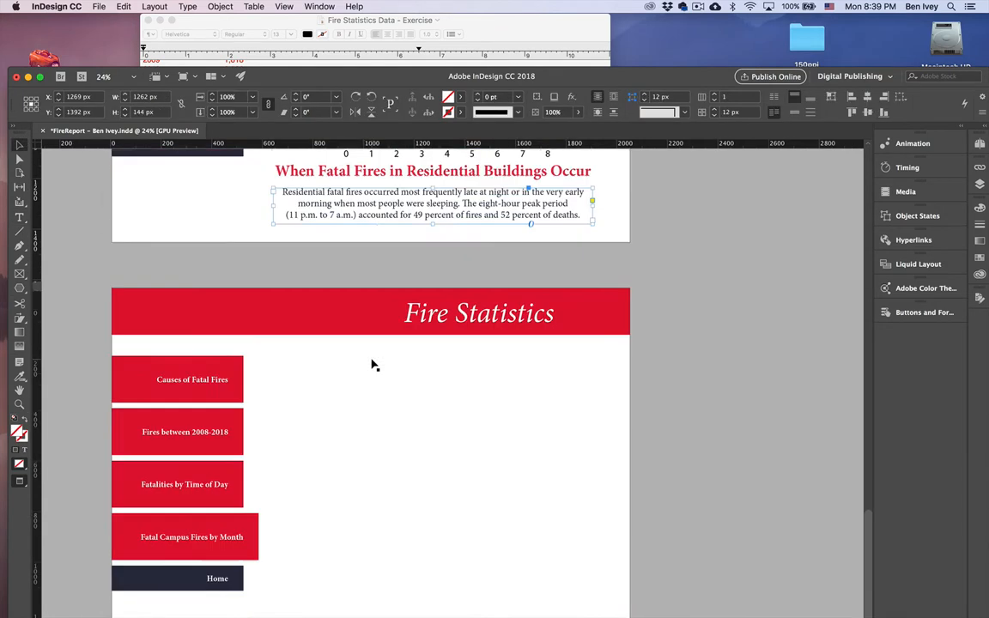
pyautogui.click(400, 20)
pyautogui.scroll(-2, 366, 272)
pyautogui.click(704, 361)
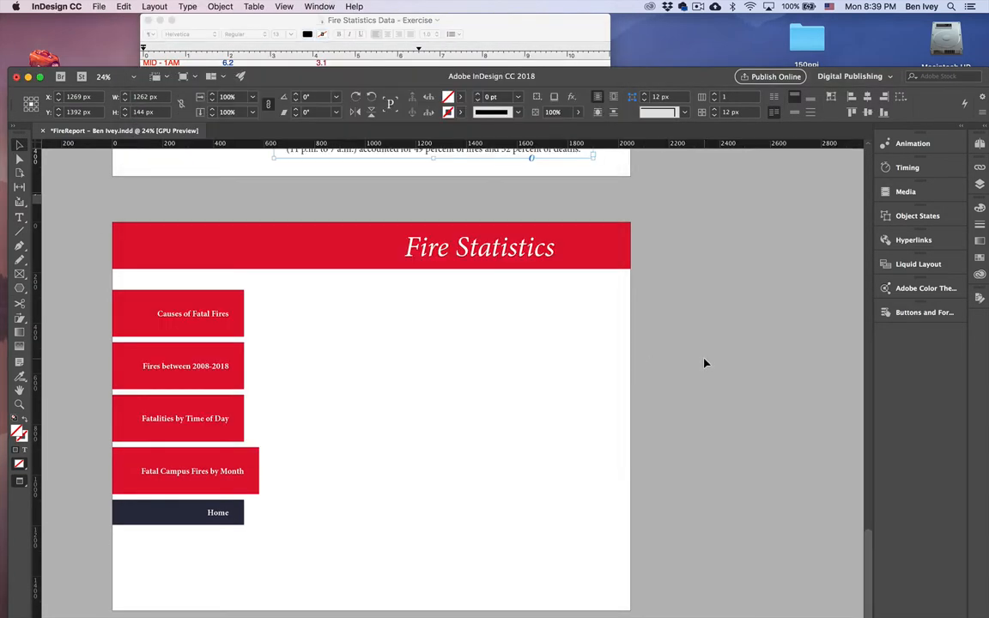
pyautogui.click(99, 6)
pyautogui.click(126, 158)
pyautogui.doubleClick(421, 156)
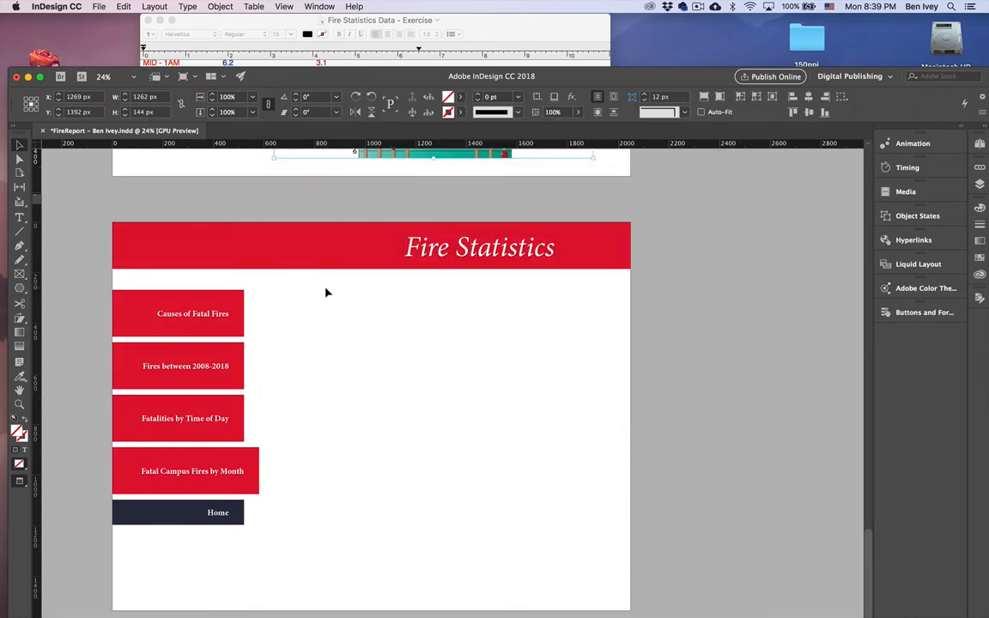
pyautogui.press('super+z')
pyautogui.moveTo(303, 289); pyautogui.dragTo(418, 415)
pyautogui.moveTo(538, 532); pyautogui.dragTo(543, 537)
# Shift the column graph to the right on page 5 and nudge it upward.
pyautogui.moveTo(504, 456); pyautogui.dragTo(524, 457)
pyautogui.hotkey('shift', 'Up')
pyautogui.hotkey('shift', 'Up')
pyautogui.hotkey('shift', 'Up')
pyautogui.hotkey('shift', 'Up')
pyautogui.click(634, 495)
# Copy the heading and description frames from page 4 and paste them in the same position below the column graph on page 5.
pyautogui.click(422, 53)
pyautogui.tripleClick(148, 309)
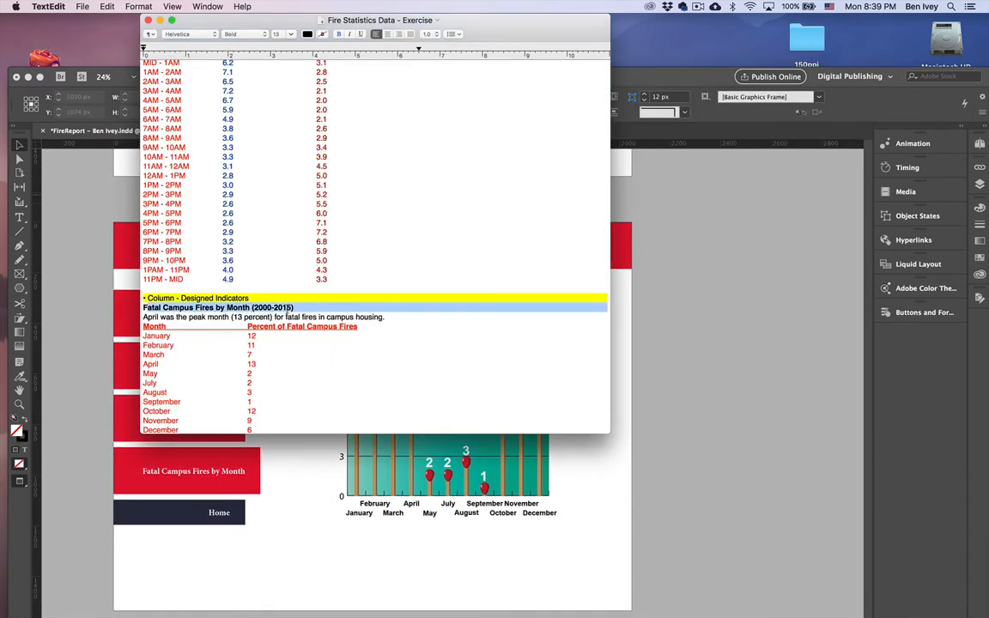
pyautogui.click(576, 420)
pyautogui.click(625, 436)
pyautogui.scroll(2, 281, 204)
pyautogui.click(288, 166)
pyautogui.keyDown('shift'); pyautogui.click(296, 185); pyautogui.keyUp('shift')
pyautogui.press('super+c')
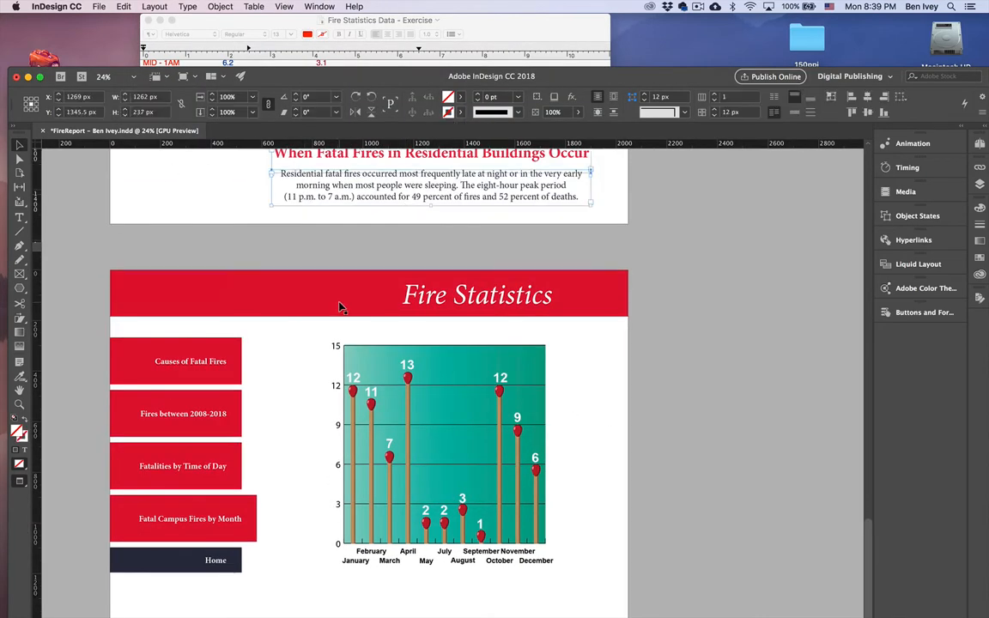
pyautogui.scroll(-2, 340, 305)
pyautogui.press('alt+shift+super+v')
# Replace the page 5 heading with "Fatal Campus Fires by Month (2000-2015)", copied from the Fire Statistics Data - Exercise document in TextEdit.
pyautogui.click(453, 34)
pyautogui.tripleClick(241, 308)
pyautogui.click(736, 504)
pyautogui.tripleClick(434, 541)
pyautogui.press('super+v')
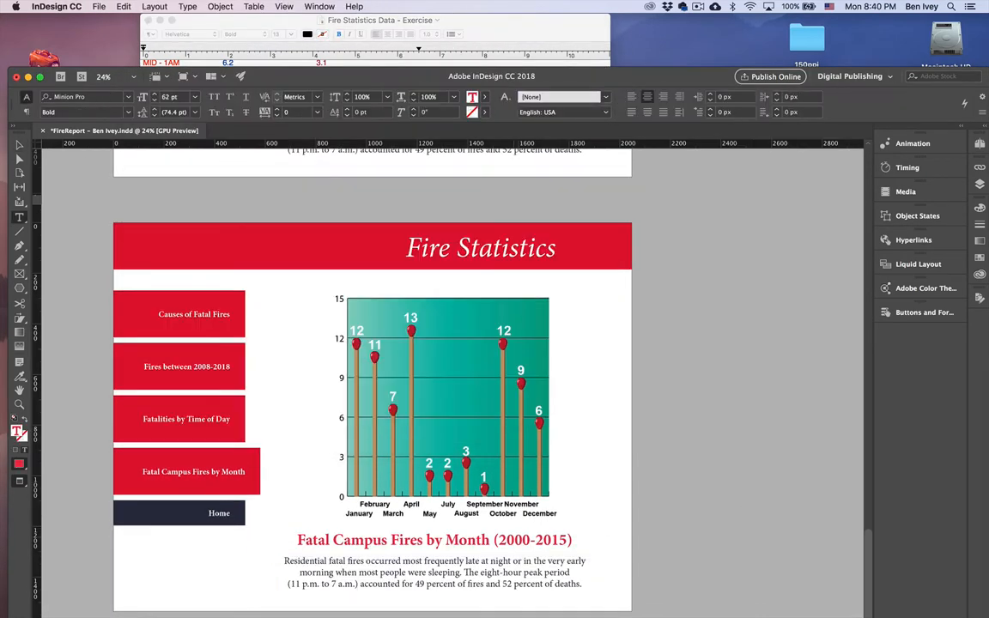
# Replace the page 5 description with "April was the peak month (13 percent) for fatal fires in campus housing." from the TextEdit document.
pyautogui.click(426, 47)
pyautogui.tripleClick(240, 317)
pyautogui.press('super+c')
pyautogui.click(727, 531)
pyautogui.tripleClick(433, 572)
pyautogui.press('super+v')
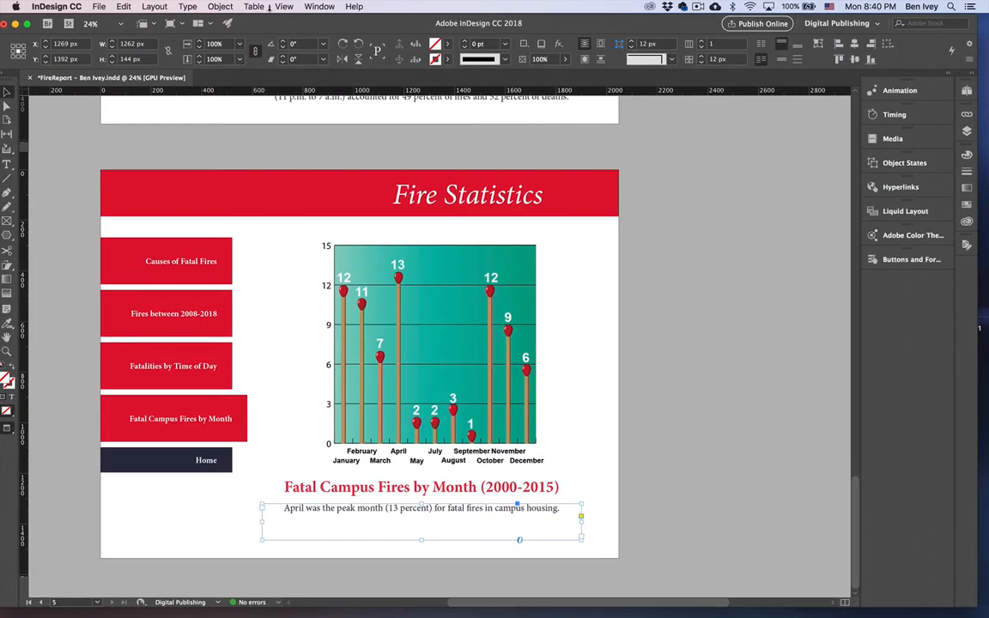
pyautogui.click(648, 446)
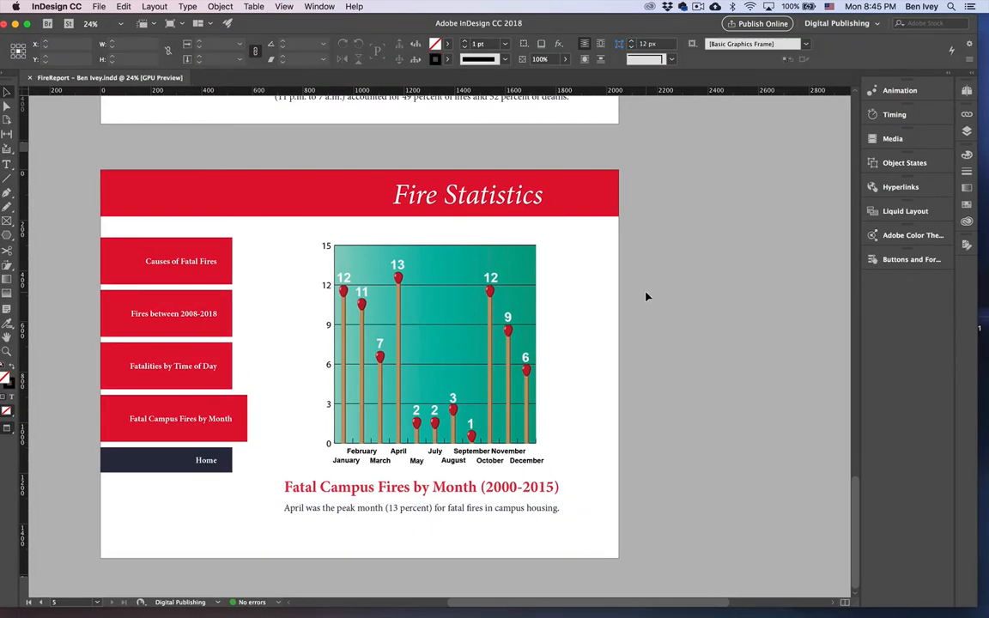
# Place IveyBuildingParts.ai from the Desktop over page 1 in a frame about 2095 px wide and 1676 px high.
pyautogui.scroll(10, 647, 297)
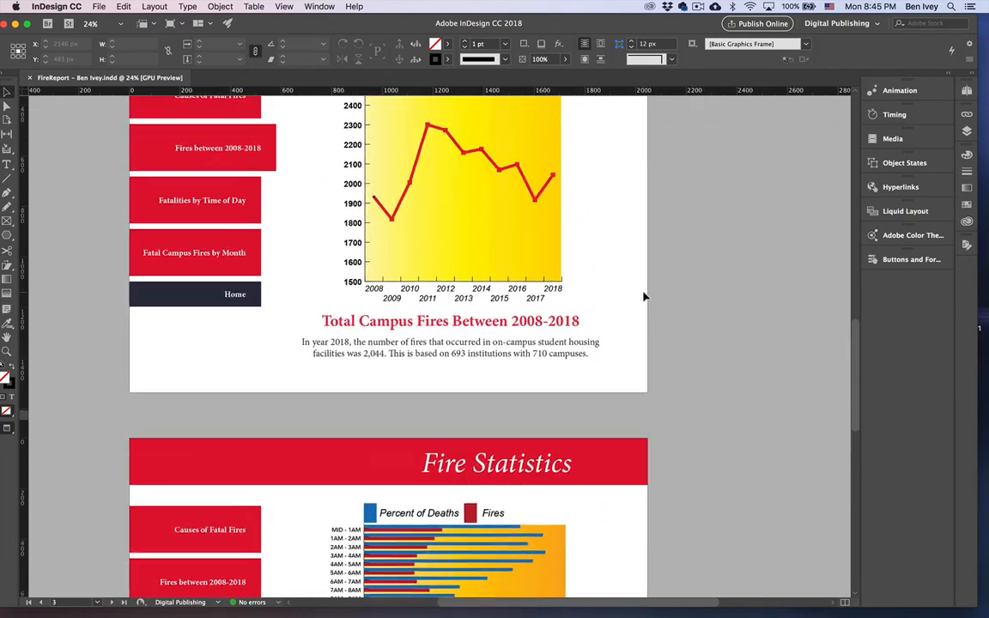
pyautogui.scroll(10, 644, 297)
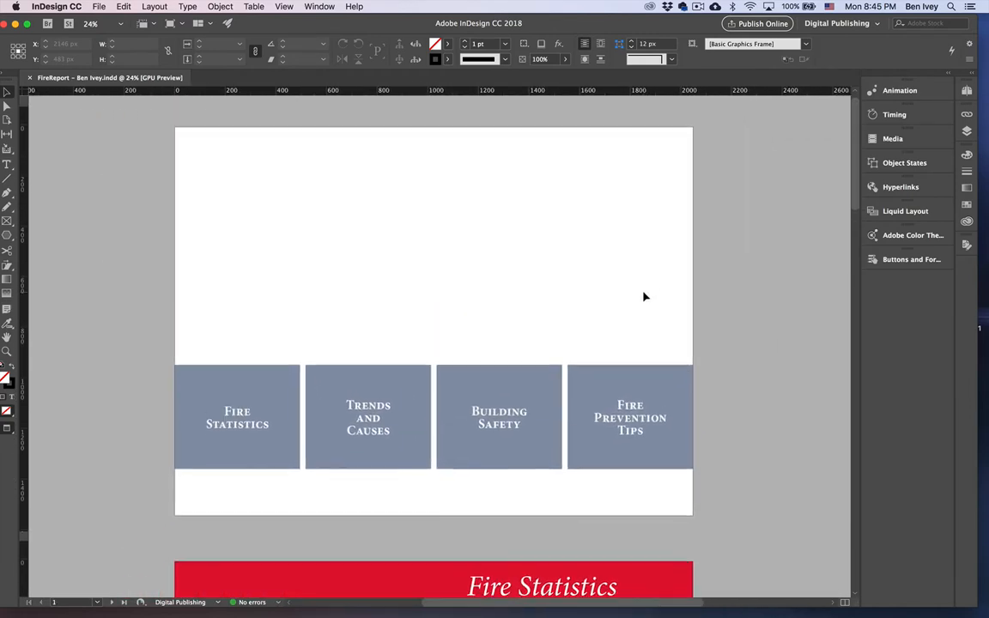
pyautogui.scroll(1, 645, 297)
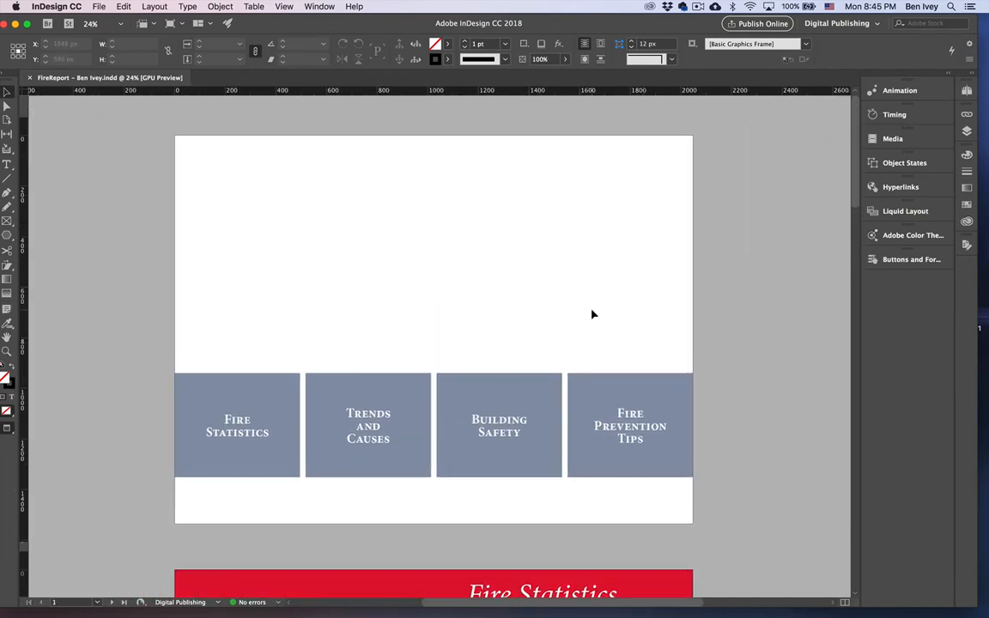
pyautogui.click(98, 6)
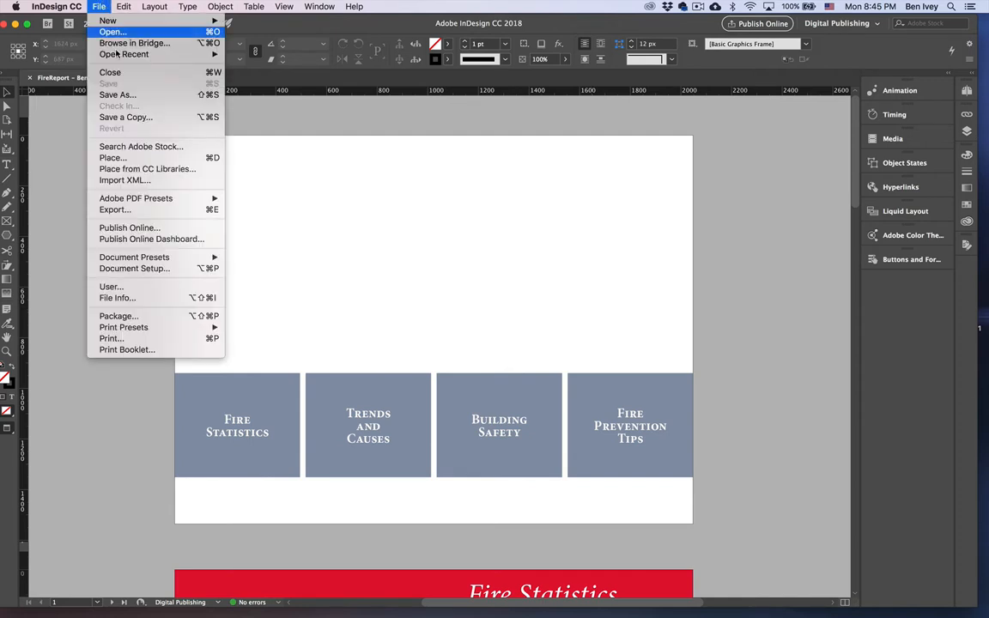
pyautogui.click(129, 159)
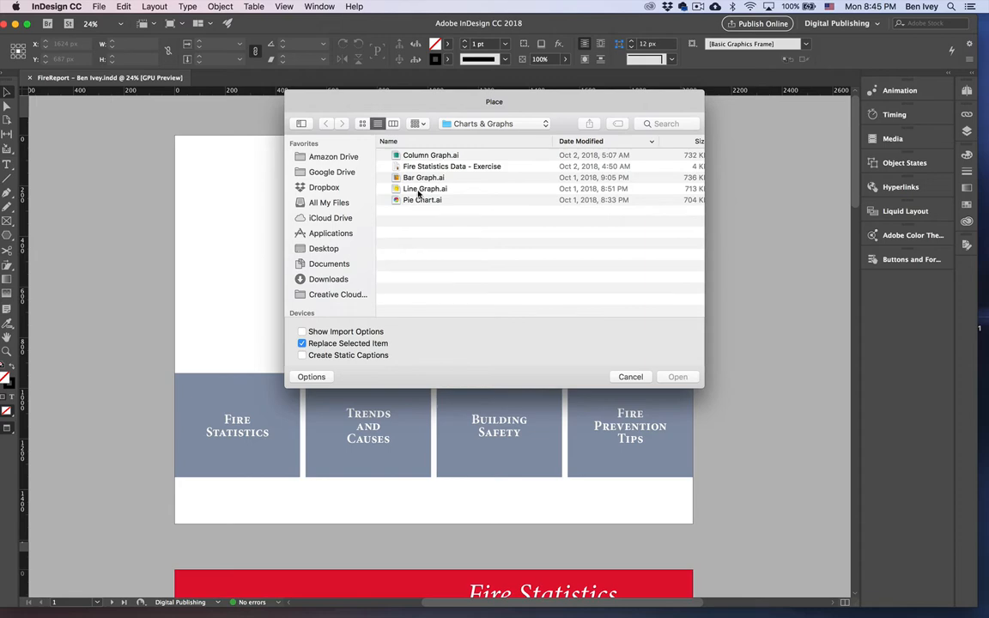
pyautogui.click(325, 251)
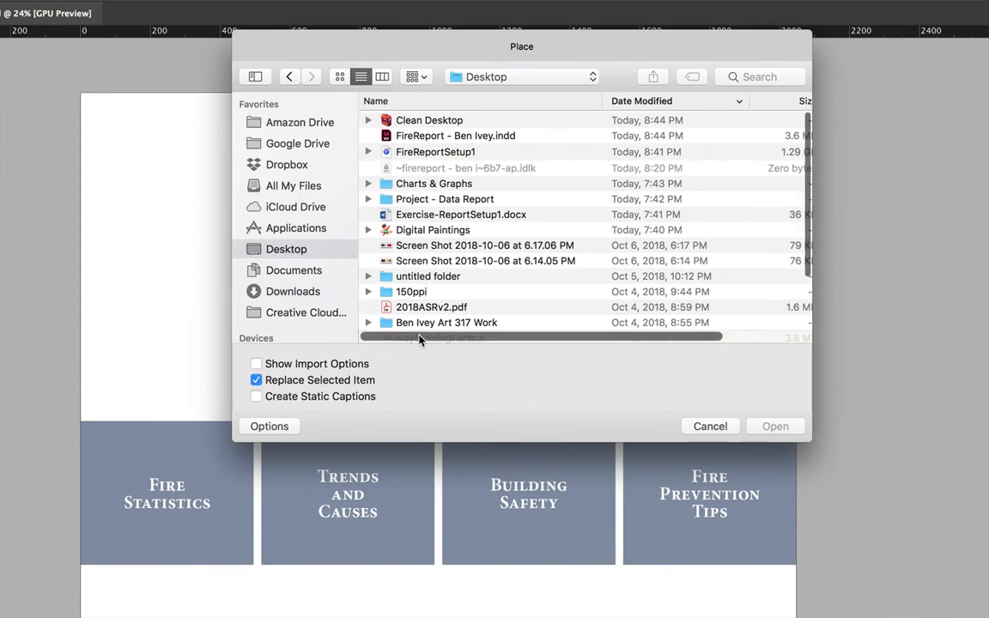
pyautogui.click(425, 339)
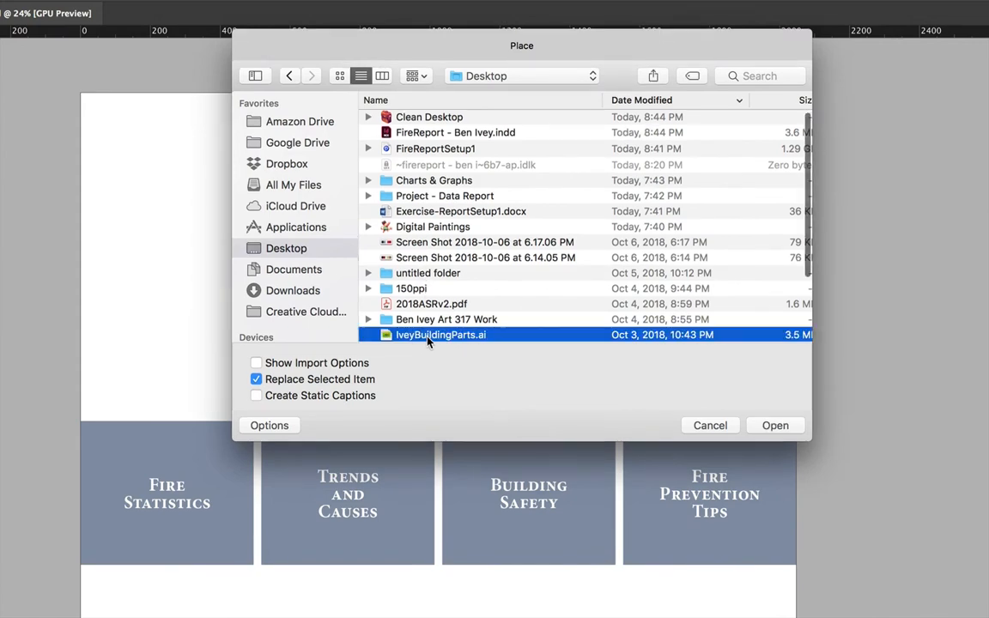
pyautogui.click(764, 424)
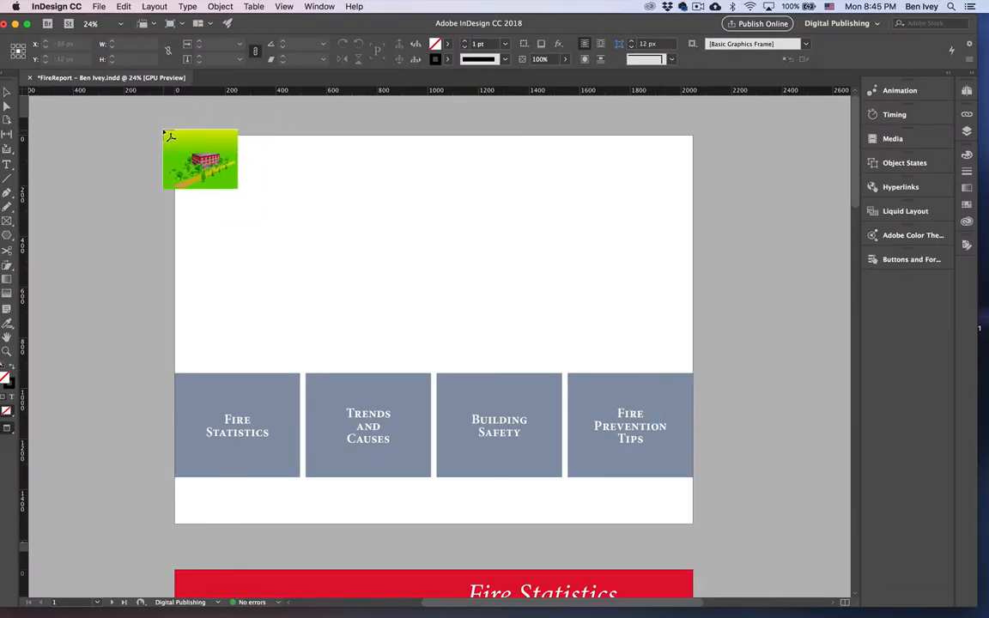
pyautogui.moveTo(163, 129); pyautogui.dragTo(691, 533)
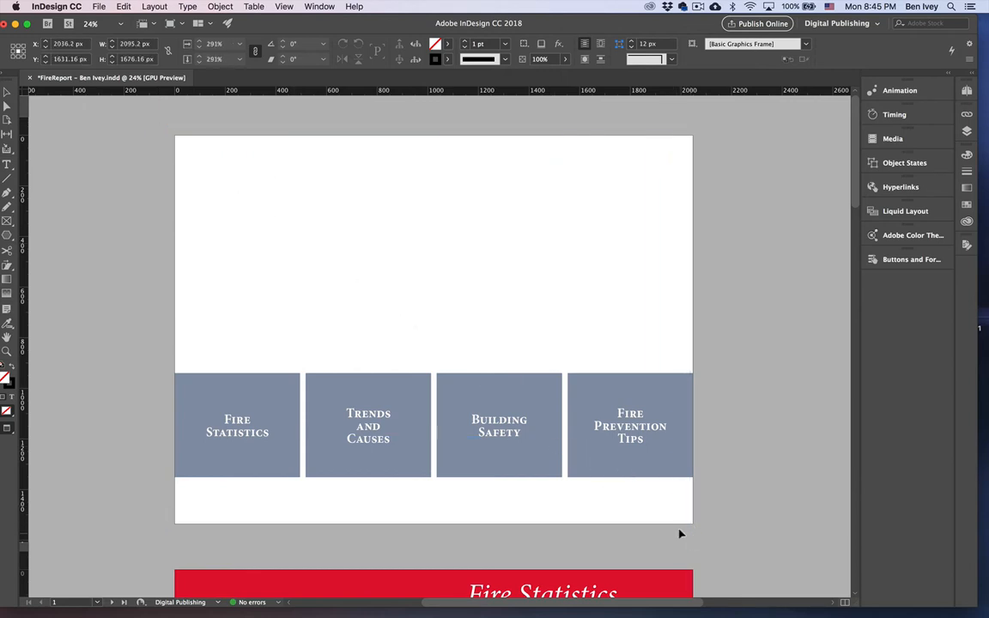
# Send the building image behind the page 1 buttons and shift it slightly right to cover the page's right edge.
pyautogui.click(425, 335)
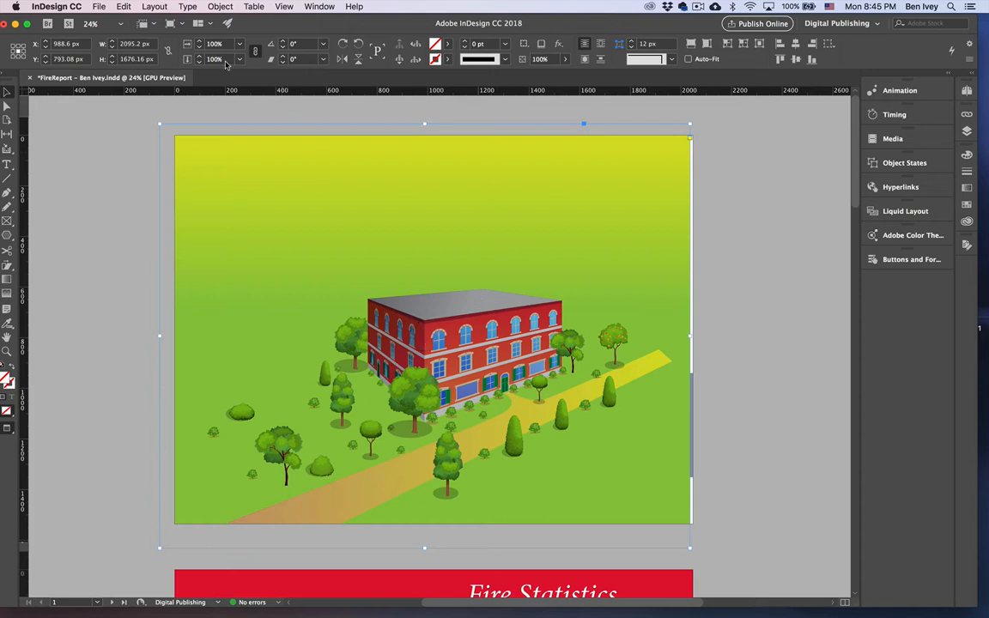
pyautogui.click(155, 6)
pyautogui.moveTo(220, 5)
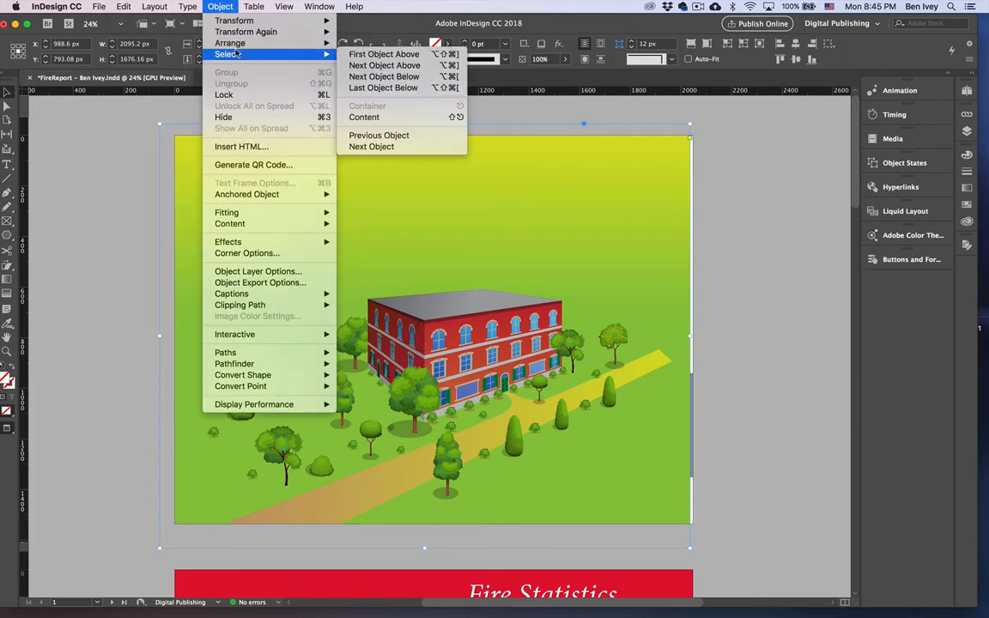
pyautogui.moveTo(221, 43)
pyautogui.click(397, 80)
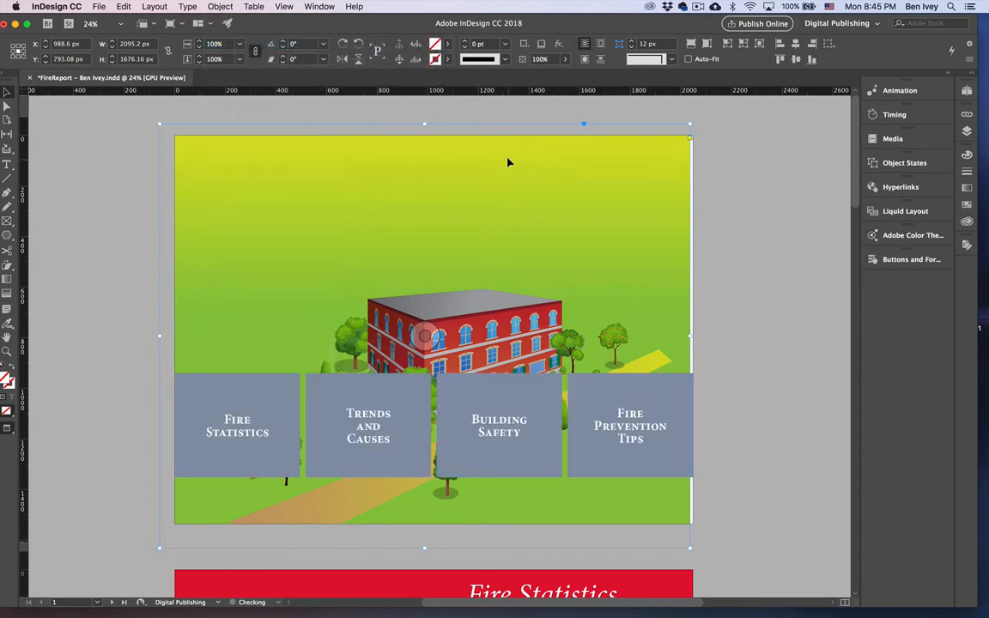
pyautogui.moveTo(531, 191); pyautogui.dragTo(548, 218)
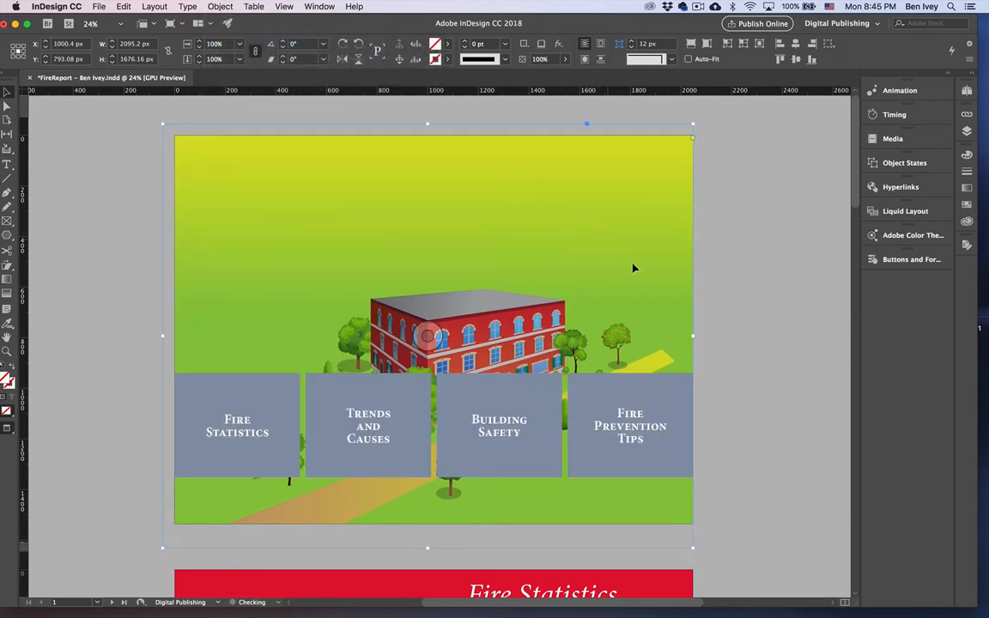
# Enlarge the building artwork inside its frame to about 460% and move it up so the building sits above the buttons.
pyautogui.click(431, 329)
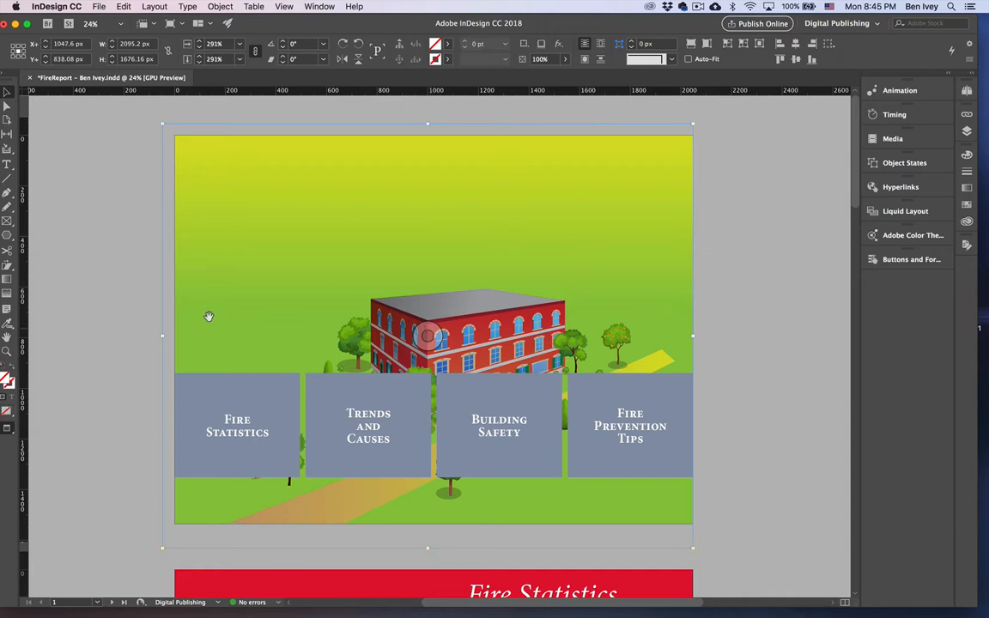
pyautogui.press('super+z')
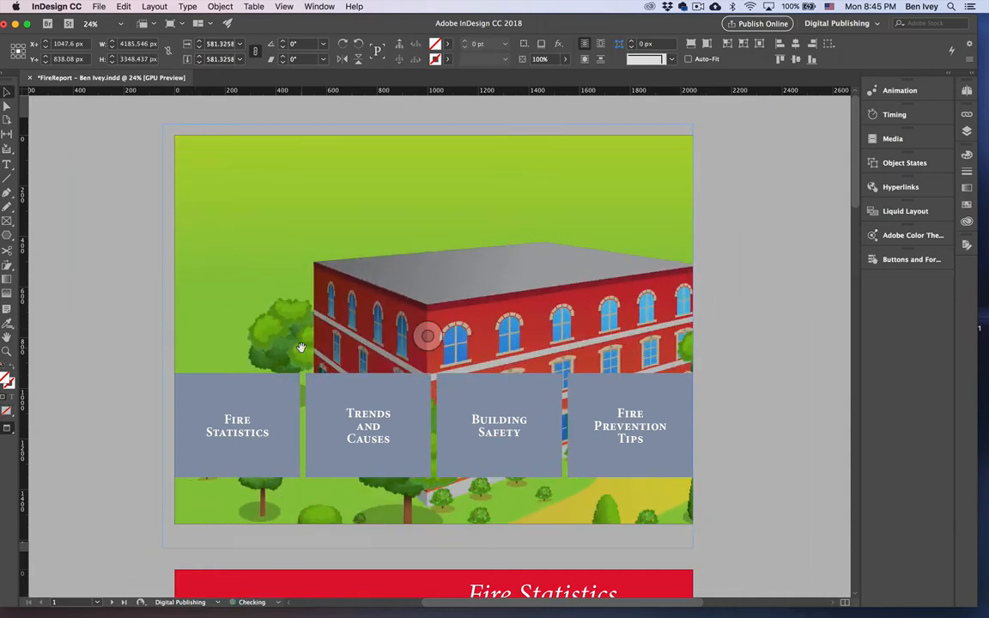
pyautogui.press('super+z')
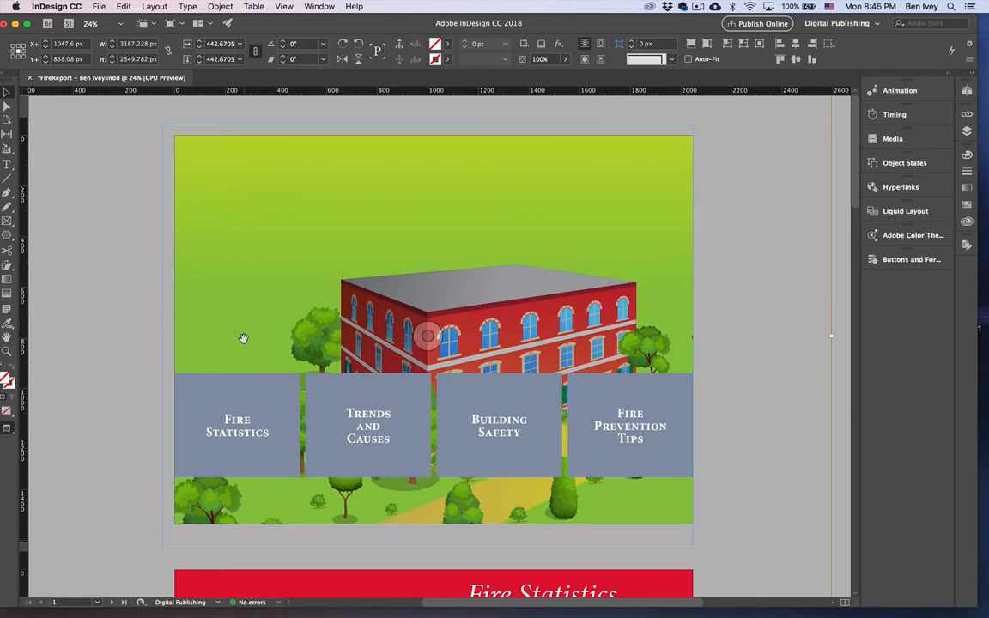
pyautogui.press('super+z')
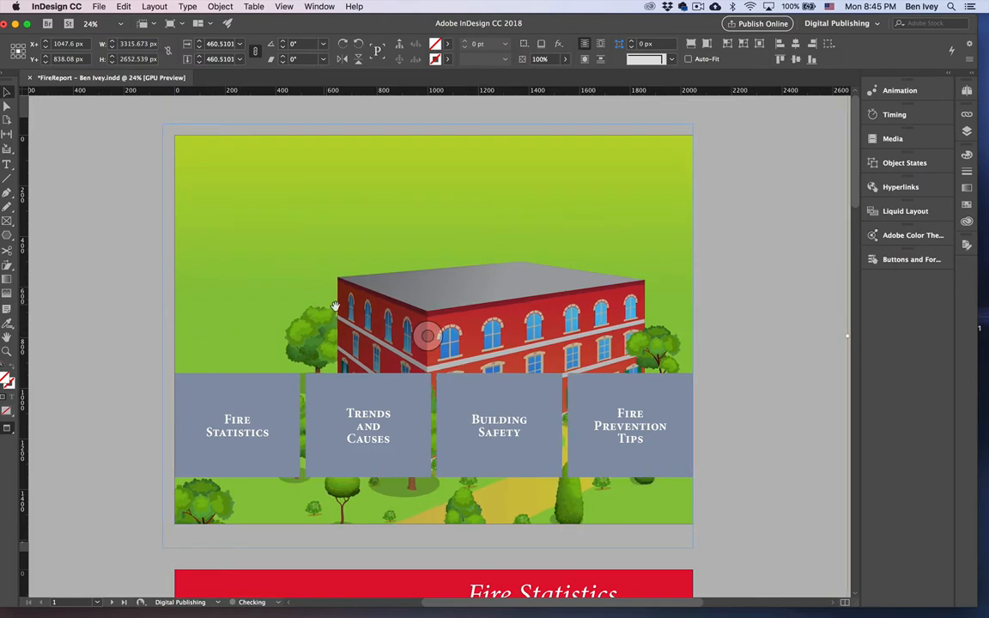
pyautogui.moveTo(396, 338); pyautogui.dragTo(419, 248)
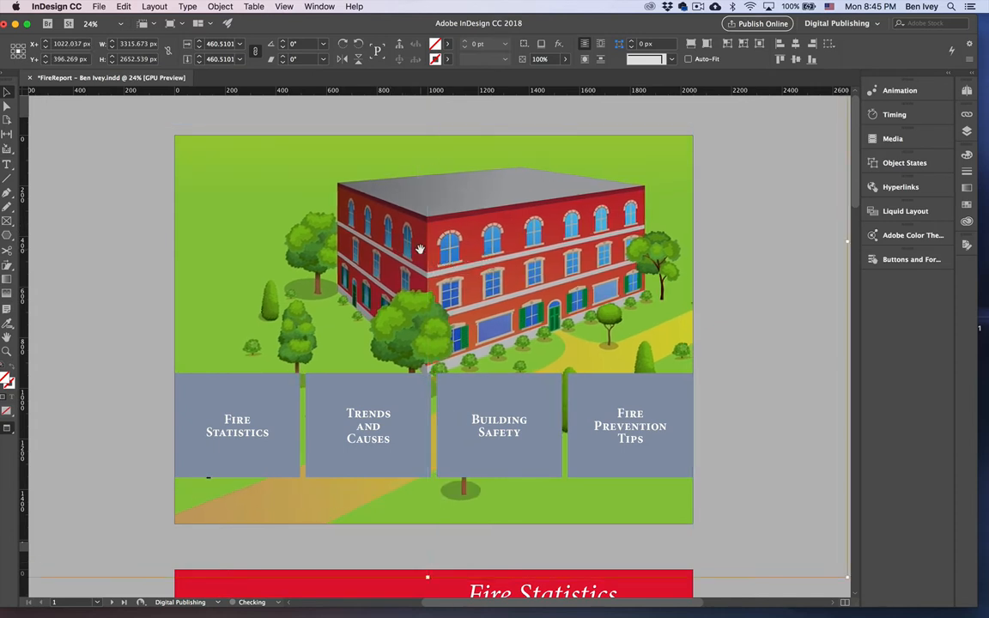
pyautogui.moveTo(468, 327); pyautogui.dragTo(471, 360)
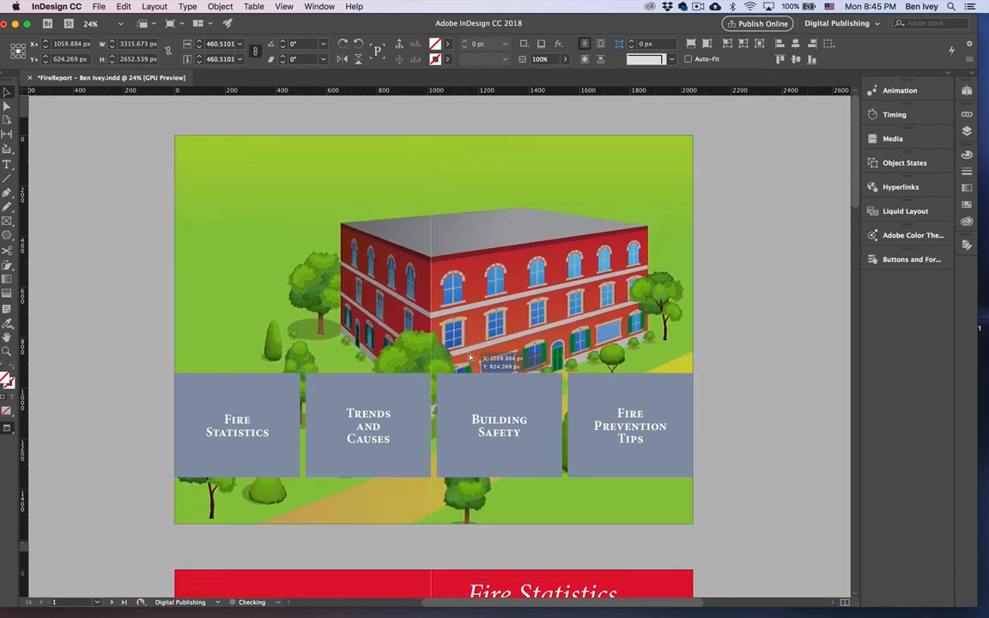
pyautogui.click(739, 395)
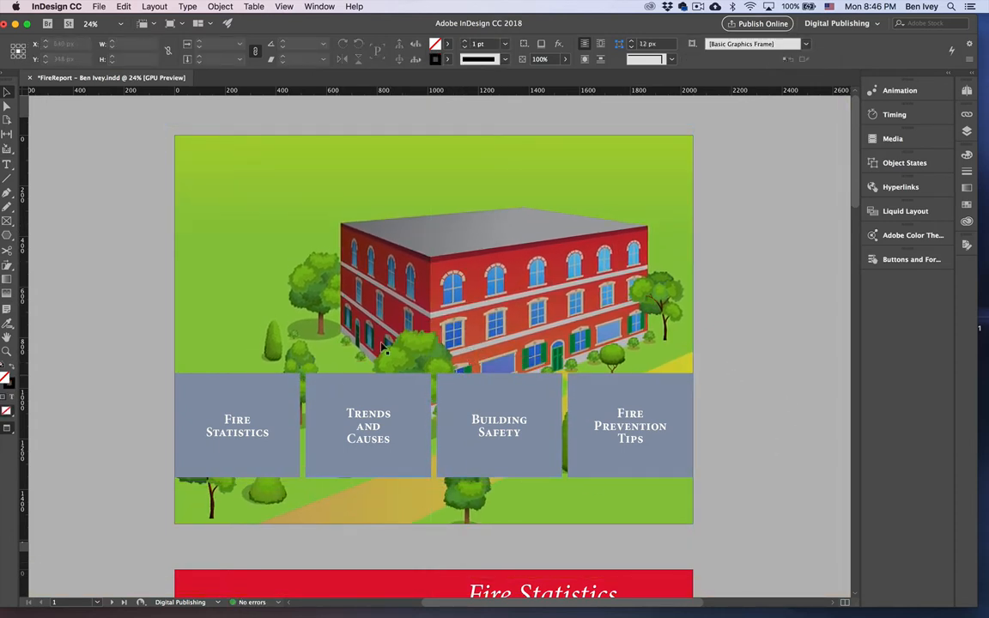
# Draw a text frame about 1081 px wide and 150 px high in the upper-left area of page 1.
pyautogui.scroll(2, 539, 324)
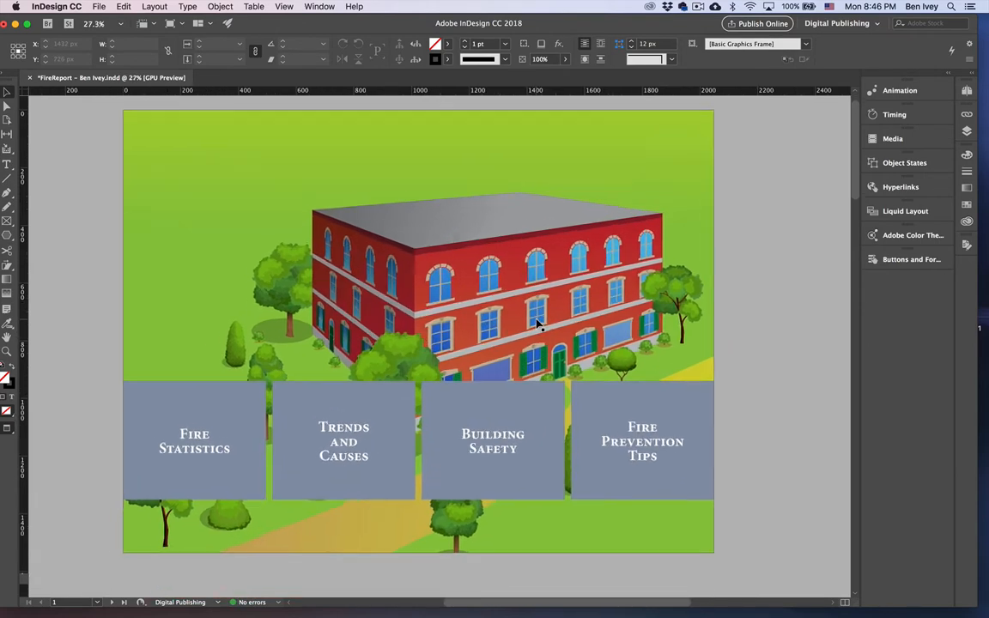
pyautogui.scroll(-3, 541, 325)
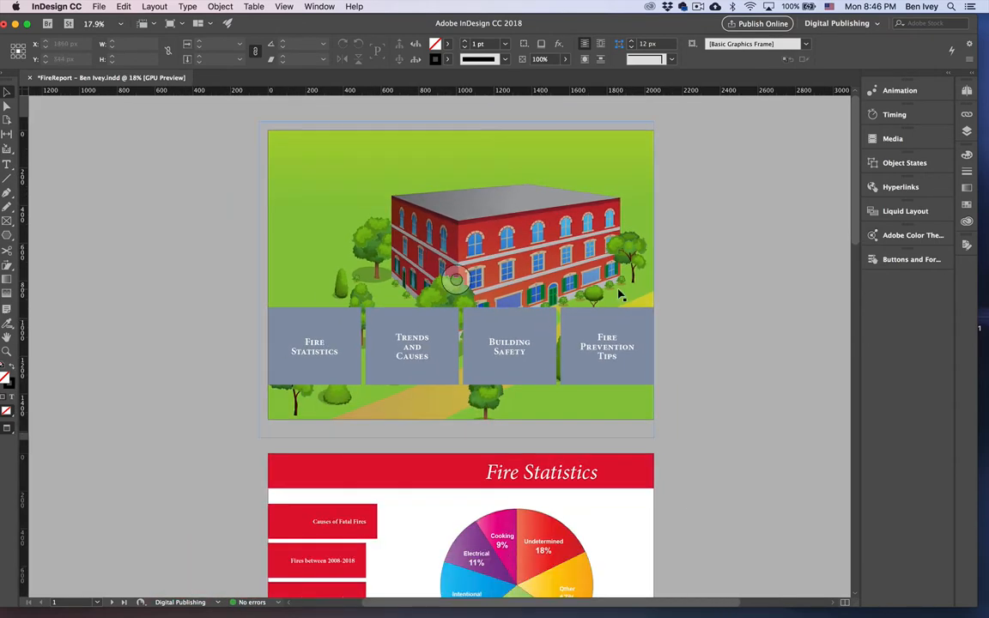
pyautogui.scroll(2, 620, 296)
pyautogui.scroll(3, 686, 271)
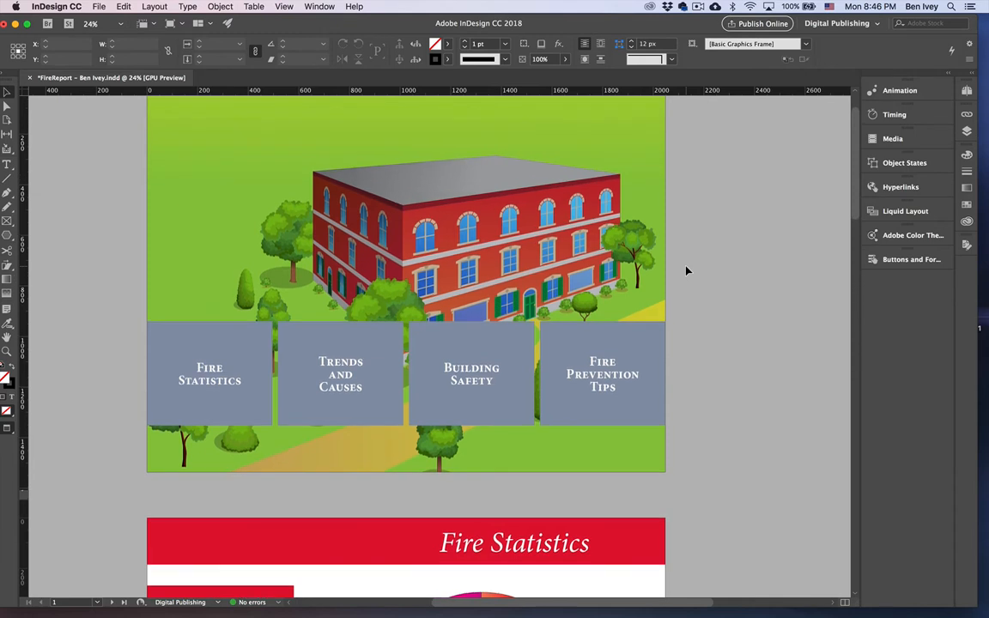
pyautogui.click(7, 163)
pyautogui.moveTo(156, 151); pyautogui.dragTo(430, 188)
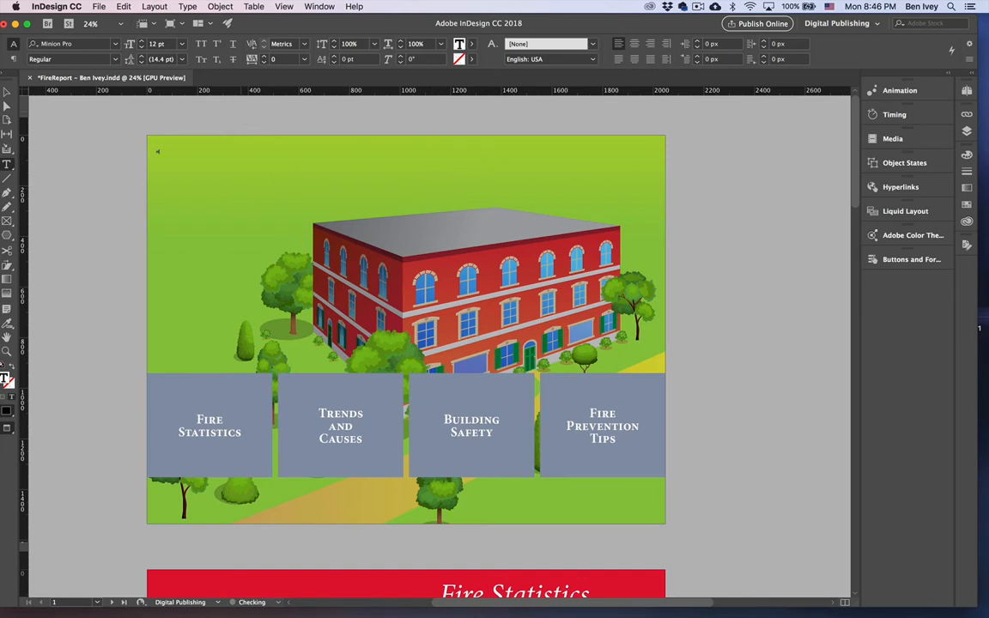
# Set the type size to 48 pt and enter the title "U.S. FIRE ADMINISTRATION" in the new text frame.
pyautogui.press('super+shift+period')
pyautogui.press('super+shift+period')
pyautogui.press('super+shift+period')
pyautogui.press('super+shift+period')
pyautogui.press('super+shift+period')
pyautogui.press('super+shift+period')
pyautogui.press('super+shift+period')
pyautogui.press('super+shift+period')
pyautogui.press('super+shift+period')
pyautogui.press('super+shift+period')
pyautogui.press('super+shift+period')
pyautogui.press('super+shift+period')
pyautogui.press('super+shift+period')
pyautogui.press('super+shift+period')
pyautogui.press('super+shift+period')
pyautogui.press('super+shift+period')
pyautogui.press('super+shift+period')
pyautogui.press('super+shift+period')
pyautogui.scroll(5, 172, 142)
pyautogui.click(210, 176)
pyautogui.write('FI')
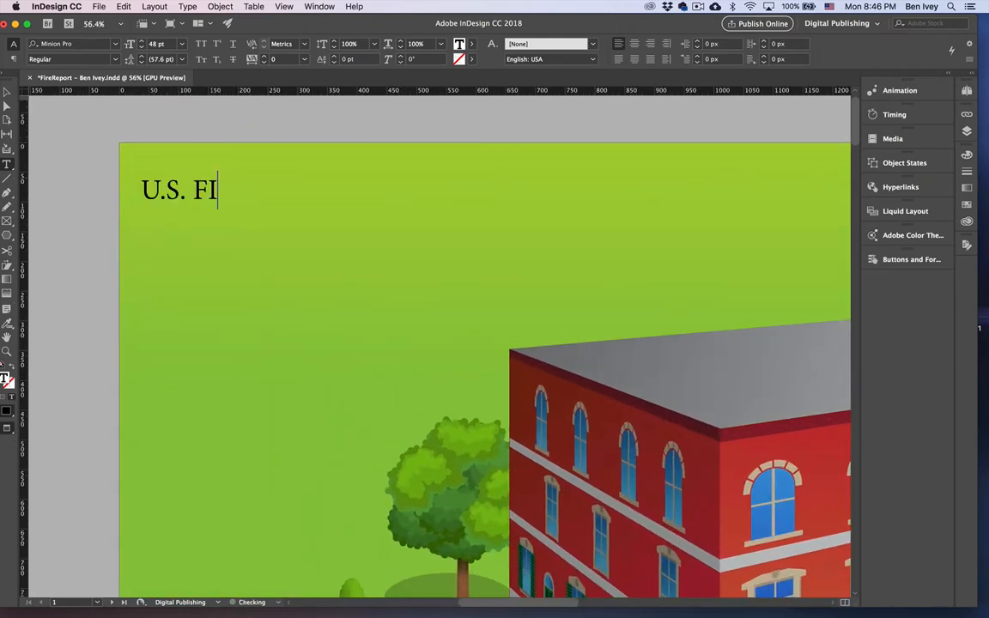
pyautogui.write('RE ADMI')
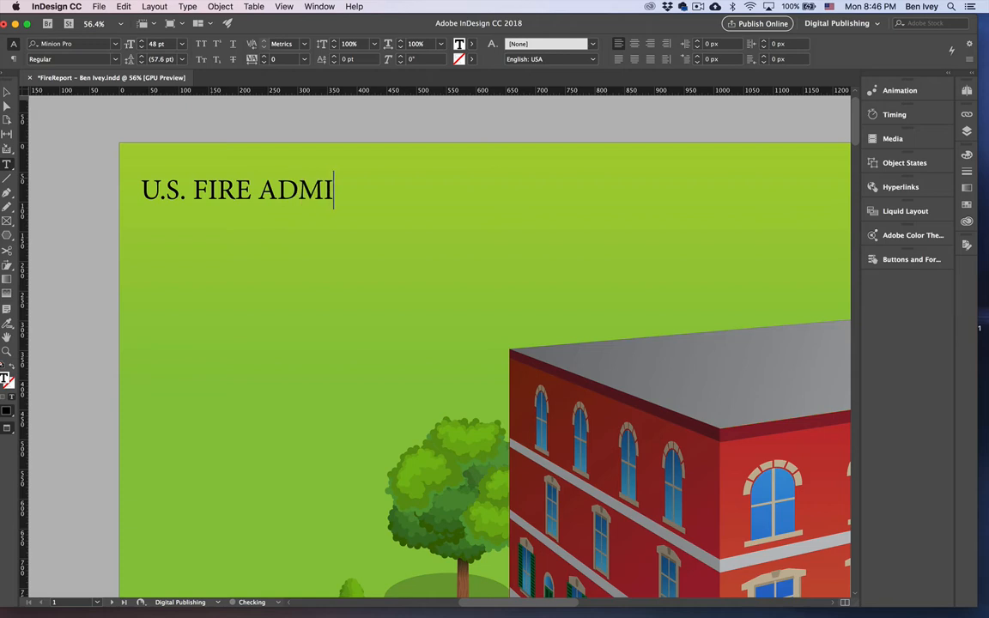
pyautogui.write('NISTRATION')
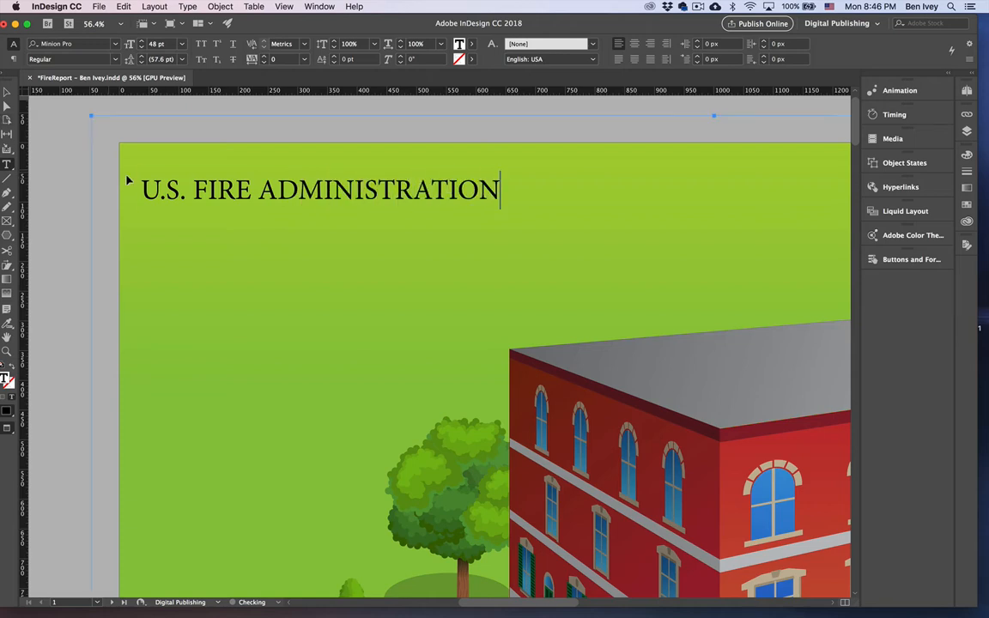
# Make the whole page 1 title italic and enlarge its type until it spans roughly two thirds of its frame's width.
pyautogui.press('super+a')
pyautogui.click(115, 59)
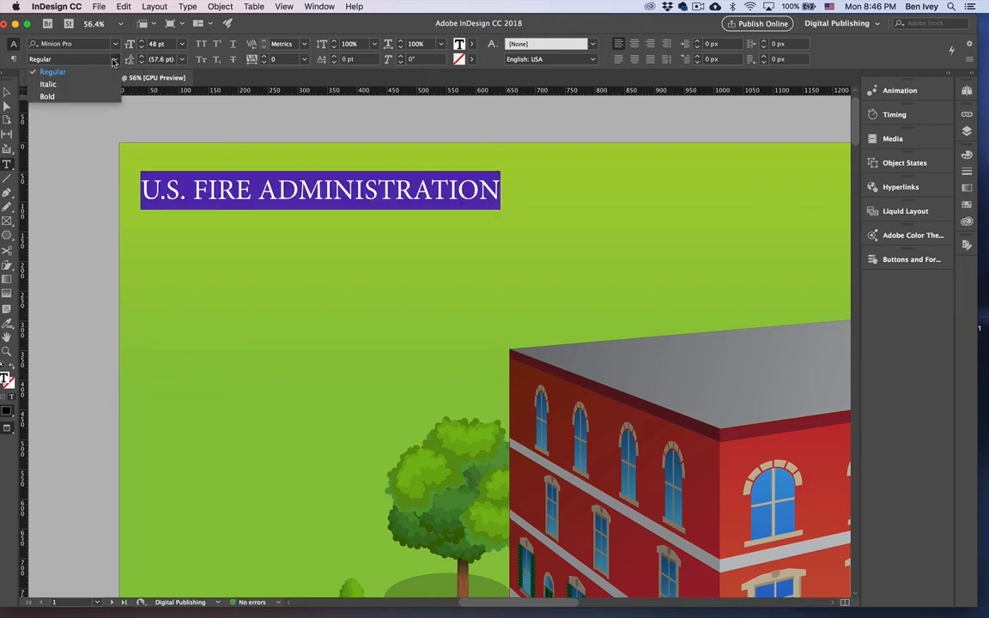
pyautogui.click(79, 83)
pyautogui.press('super+shift+period')
pyautogui.press('super+shift+period')
pyautogui.press('super+shift+period')
pyautogui.press('super+shift+period')
pyautogui.press('super+shift+period')
pyautogui.press('super+shift+period')
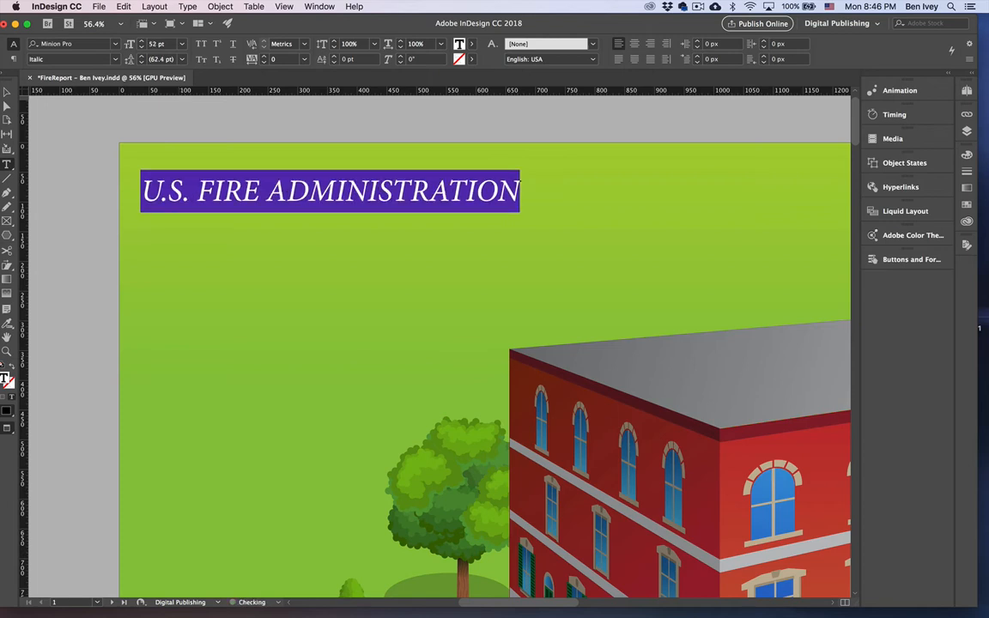
pyautogui.press('Escape')
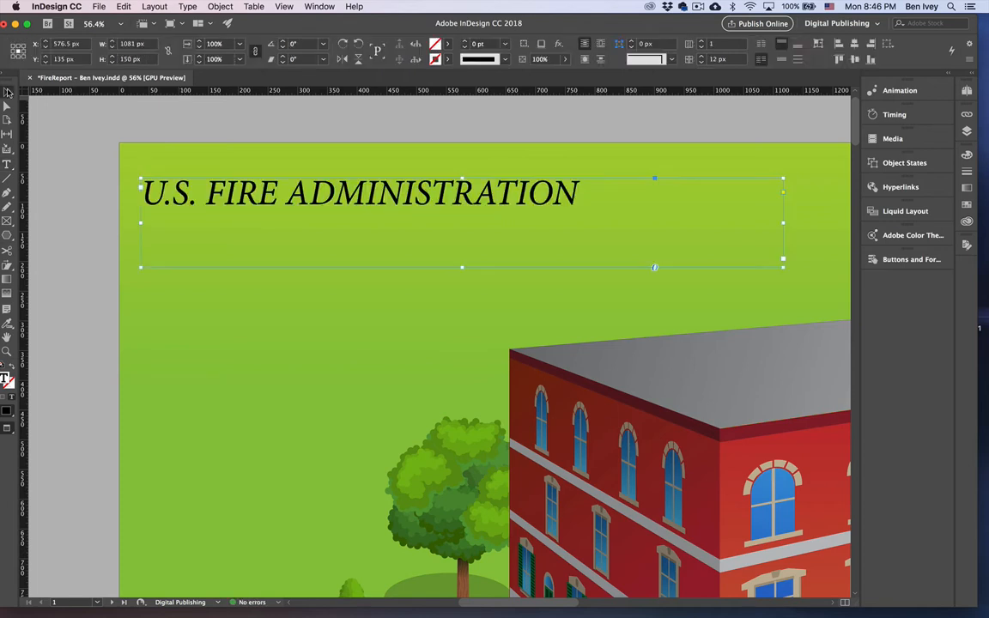
# Draw a wide text frame just below the title on page 1 and enter "CAMPUS FIRE AND SAFETY" in it.
pyautogui.click(46, 109)
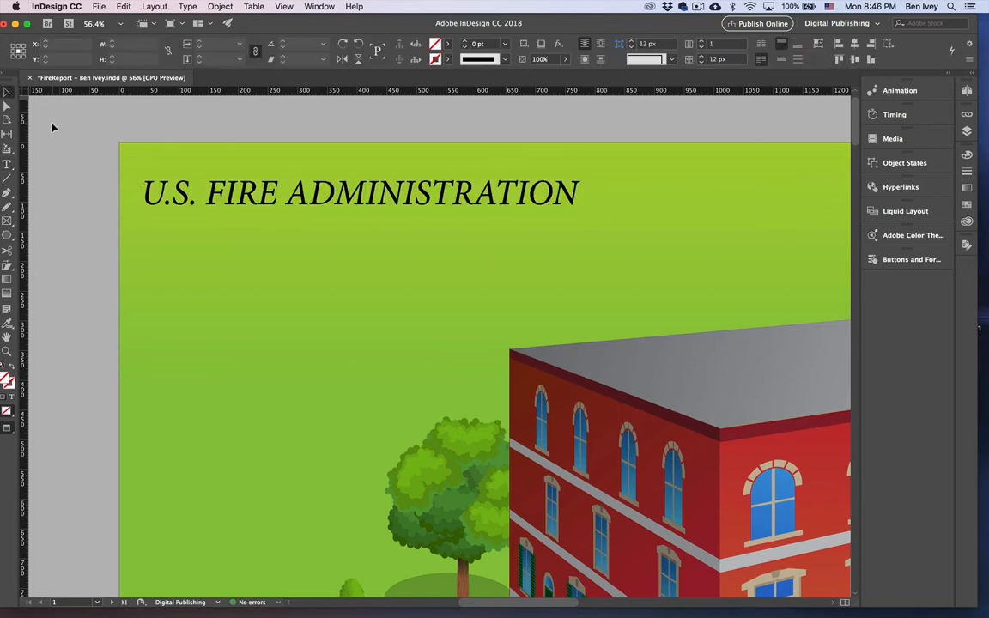
pyautogui.click(6, 163)
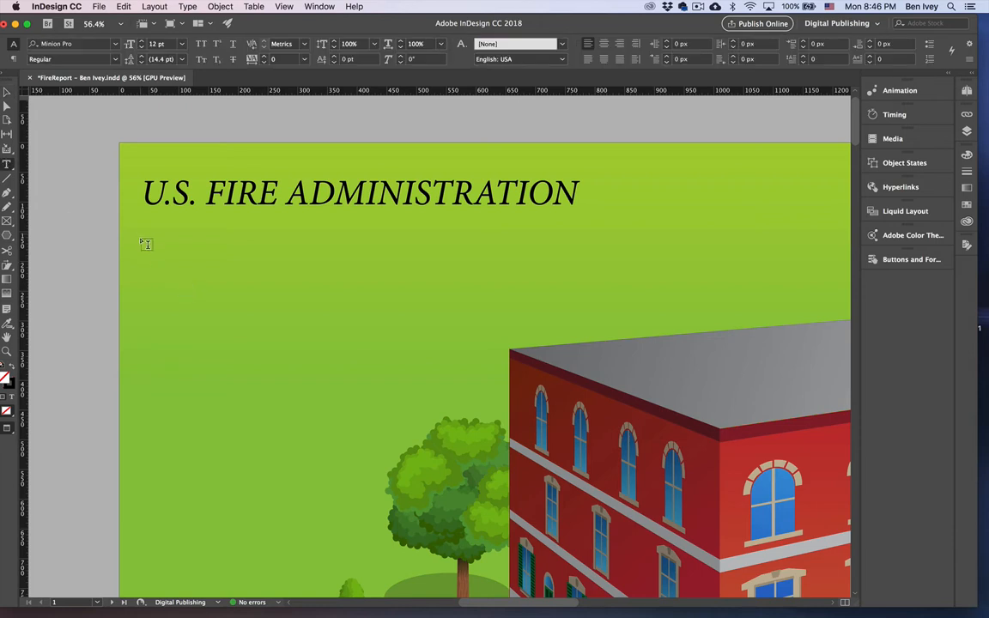
pyautogui.moveTo(151, 316); pyautogui.dragTo(717, 219)
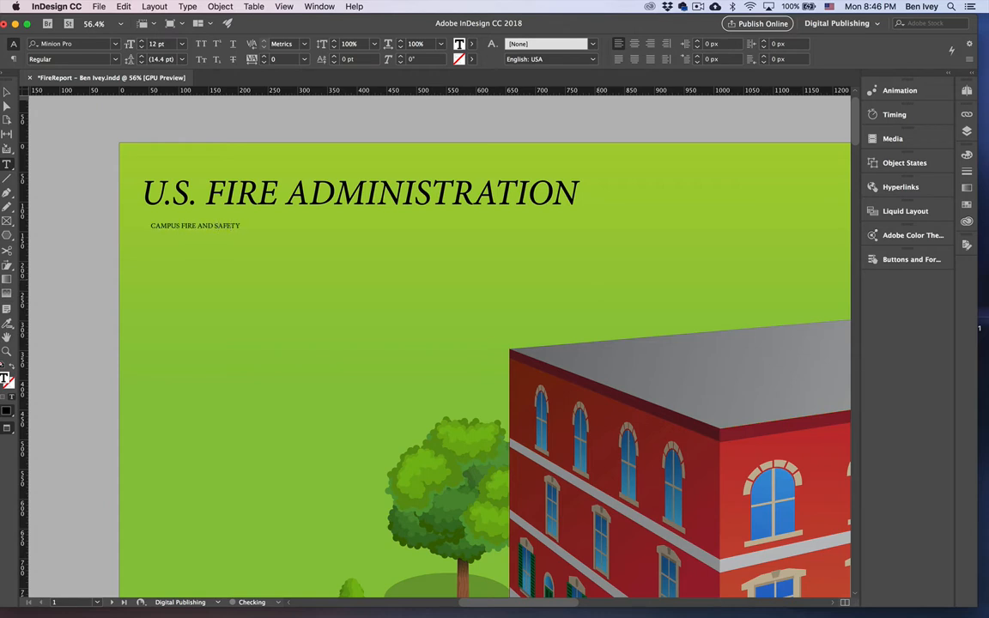
# Enlarge all the text in the new subtitle frame to 70 pt.
pyautogui.press('super+a')
pyautogui.press('super+shift+period')
pyautogui.press('super+shift+period')
pyautogui.press('super+shift+period')
pyautogui.press('super+shift+period')
pyautogui.press('super+shift+period')
pyautogui.press('super+shift+period')
pyautogui.press('super+shift+period')
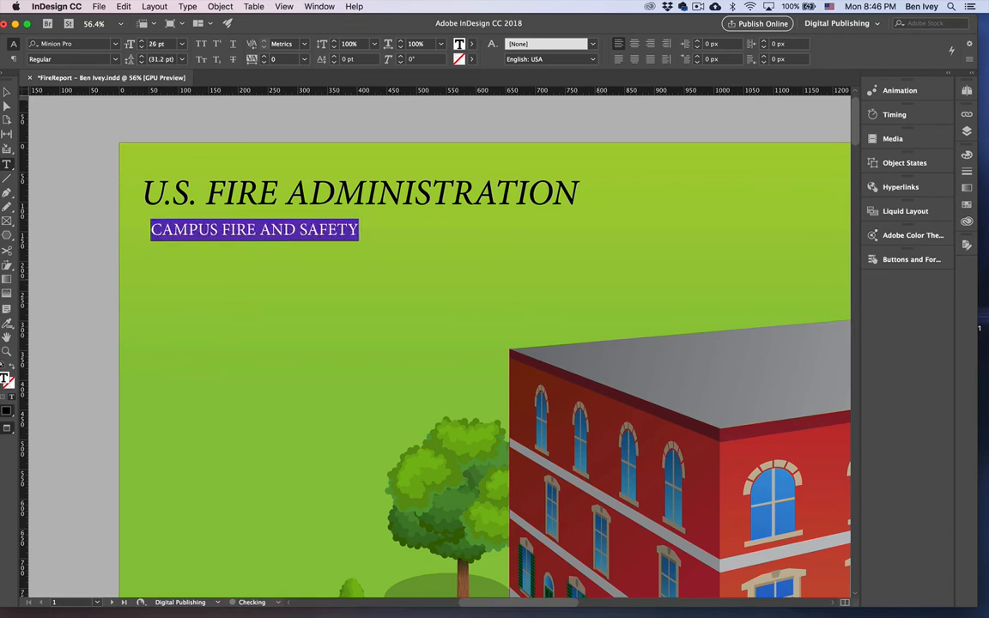
pyautogui.press('super+shift+period')
pyautogui.press('super+shift+period')
pyautogui.press('super+shift+period')
pyautogui.press('super+shift+period')
pyautogui.press('super+shift+period')
pyautogui.press('super+shift+period')
pyautogui.press('super+shift+period')
pyautogui.press('super+shift+period')
pyautogui.press('super+shift+period')
pyautogui.press('super+shift+period')
pyautogui.press('super+shift+period')
pyautogui.press('super+shift+period')
pyautogui.press('super+shift+period')
pyautogui.press('super+shift+period')
pyautogui.press('super+shift+period')
pyautogui.press('super+shift+period')
pyautogui.press('super+shift+period')
pyautogui.press('super+shift+period')
pyautogui.press('super+shift+period')
pyautogui.press('super+shift+period')
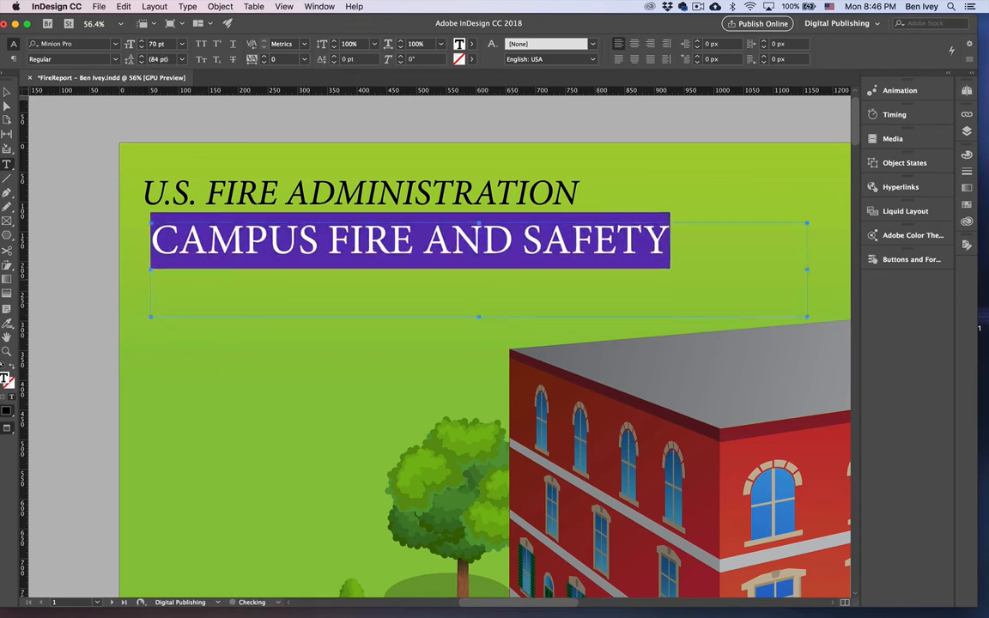
# Replace the all-caps subtitle with "Campus Fire and Safety" in mixed case.
pyautogui.write('Campus Firee and')
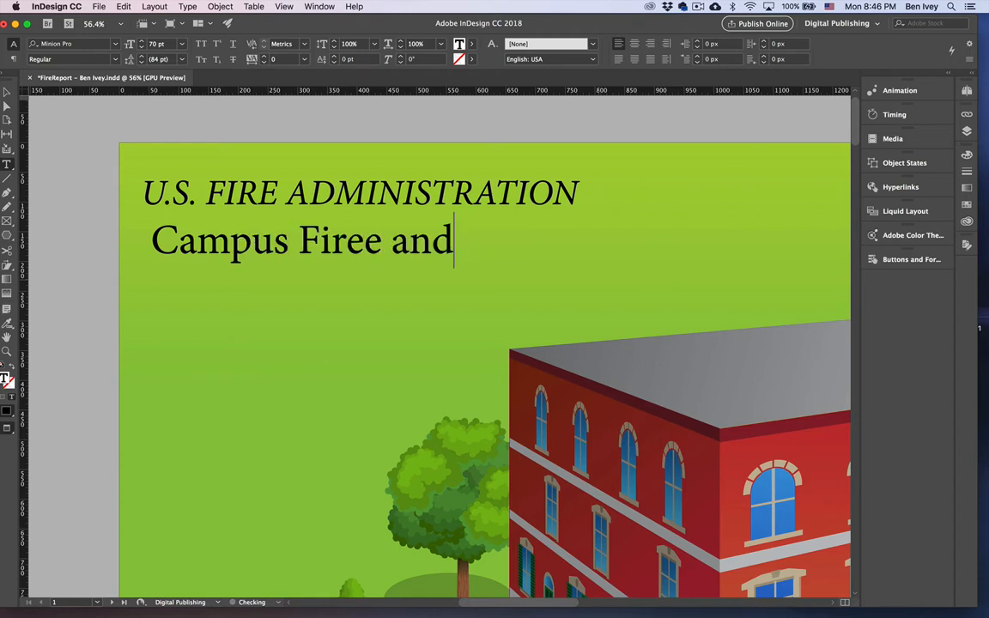
pyautogui.press('BackSpace')
pyautogui.press('BackSpace')
pyautogui.press('BackSpace')
pyautogui.press('BackSpace')
pyautogui.press('BackSpace')
pyautogui.write('and Safety')
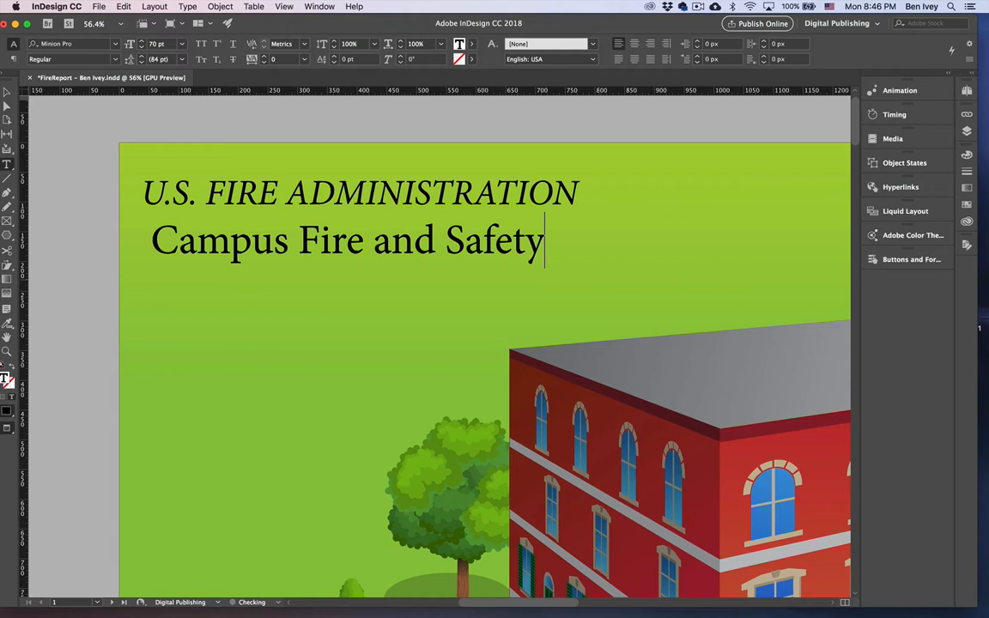
# Enlarge the whole "Campus Fire and Safety" line to 108 pt.
pyautogui.press('super+a')
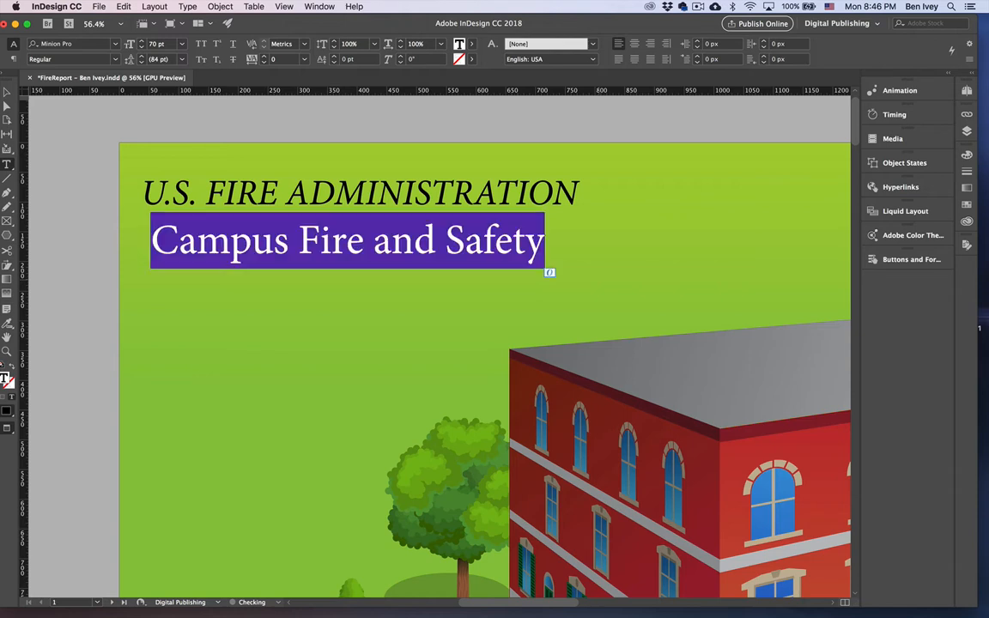
pyautogui.press('super+shift+period')
pyautogui.press('super+shift+period')
pyautogui.press('super+shift+period')
pyautogui.press('super+shift+period')
pyautogui.press('super+shift+period')
pyautogui.press('super+shift+period')
pyautogui.press('super+shift+period')
pyautogui.press('super+shift+period')
pyautogui.press('super+shift+period')
pyautogui.press('super+shift+period')
pyautogui.press('super+shift+period')
pyautogui.press('super+shift+period')
pyautogui.press('super+shift+period')
pyautogui.press('super+shift+period')
pyautogui.press('super+shift+period')
pyautogui.press('super+shift+period')
pyautogui.press('super+shift+period')
pyautogui.press('super+shift+period')
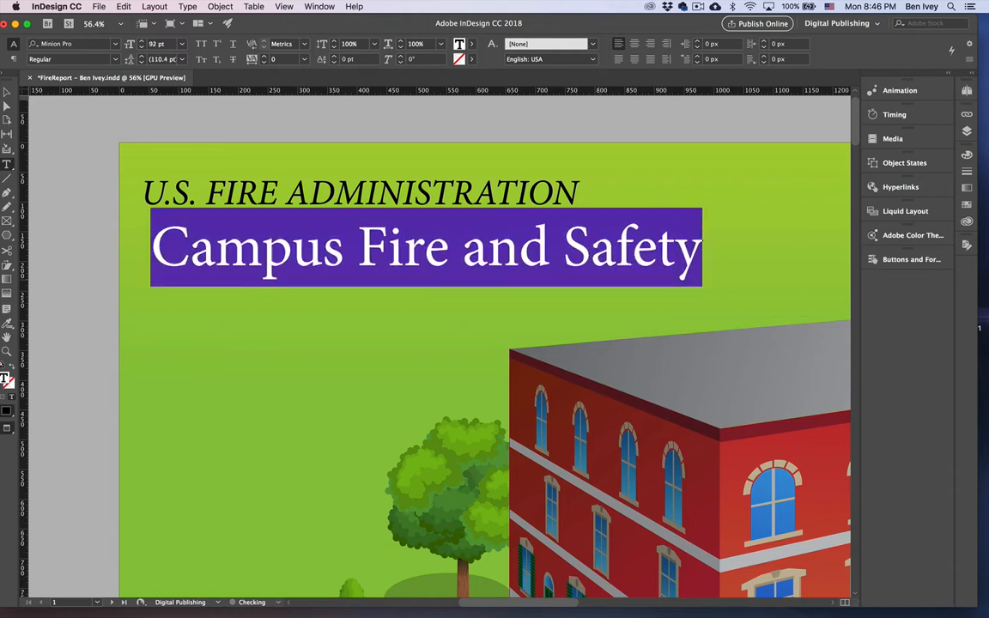
# Colour the "Campus Fire and Safety" text with the [Paper] swatch and deselect its frame.
pyautogui.click(471, 44)
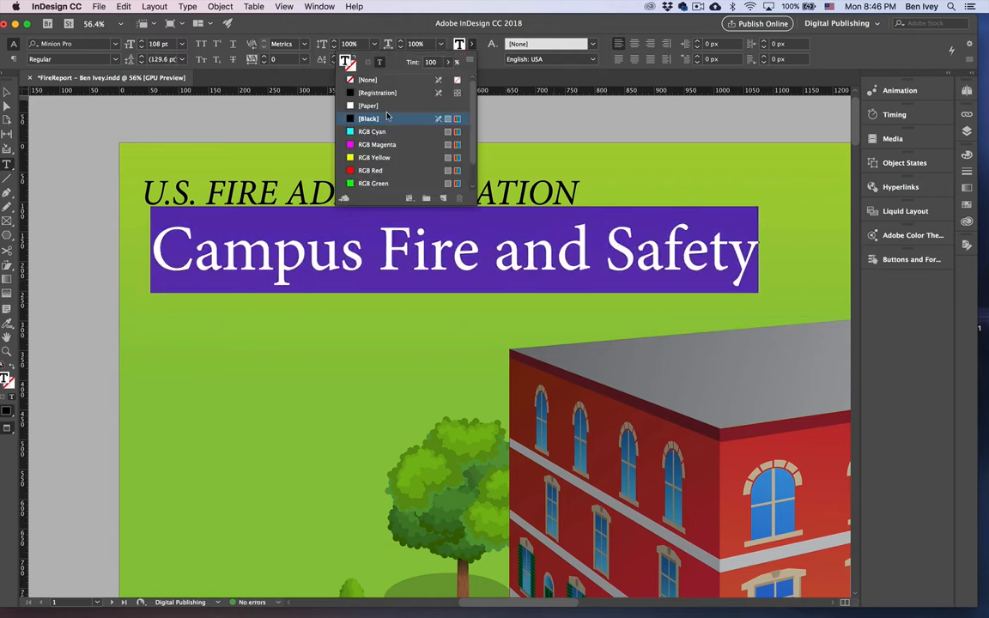
pyautogui.click(367, 105)
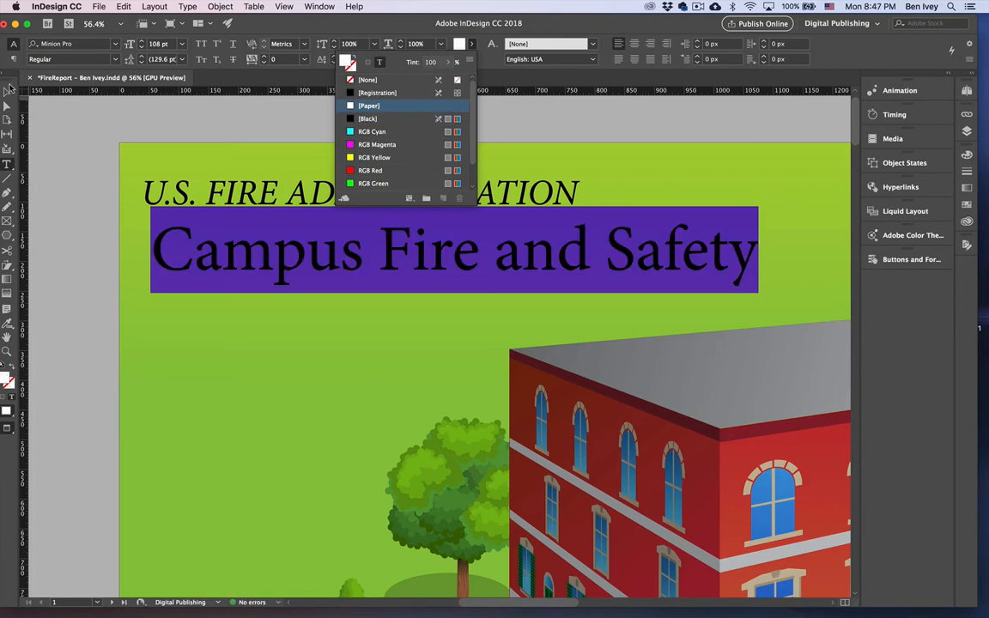
pyautogui.click(6, 90)
pyautogui.click(75, 137)
pyautogui.scroll(-5, 134, 261)
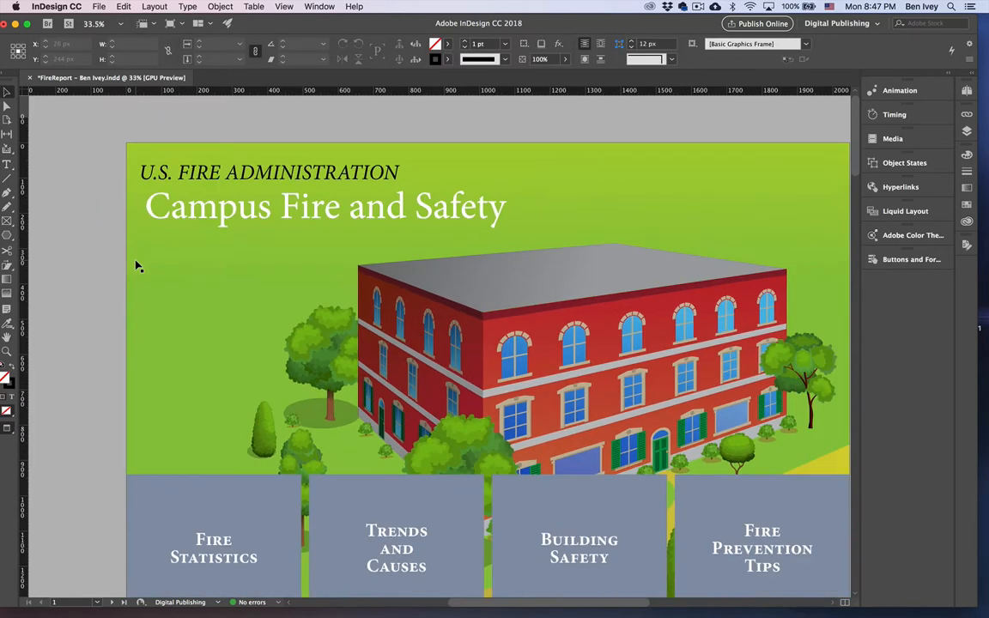
# Try the Multiply blending mode on the entire Trends and Causes button.
pyautogui.scroll(-1, 135, 261)
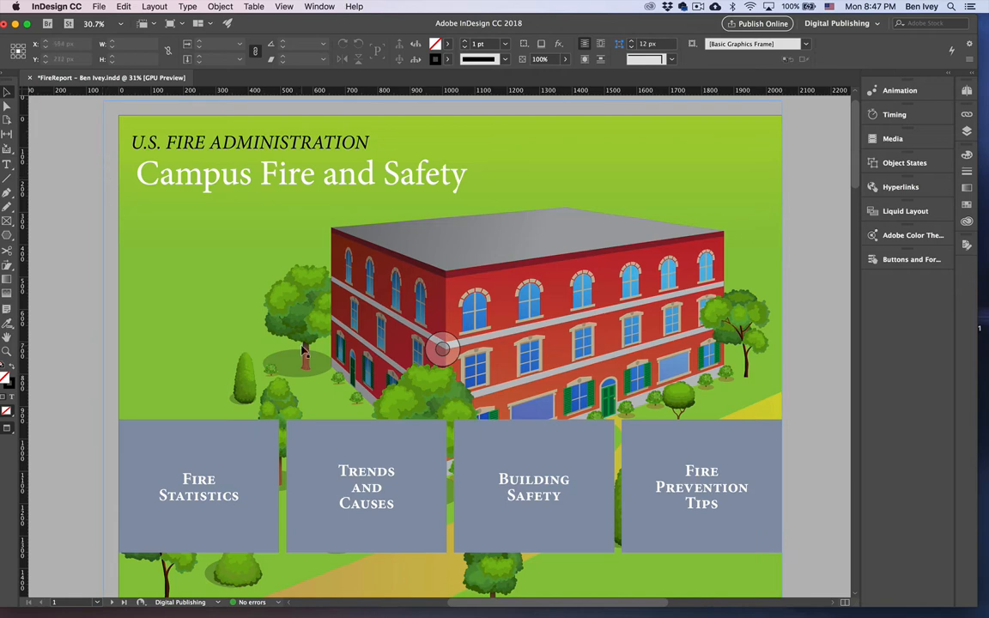
pyautogui.scroll(-1, 343, 438)
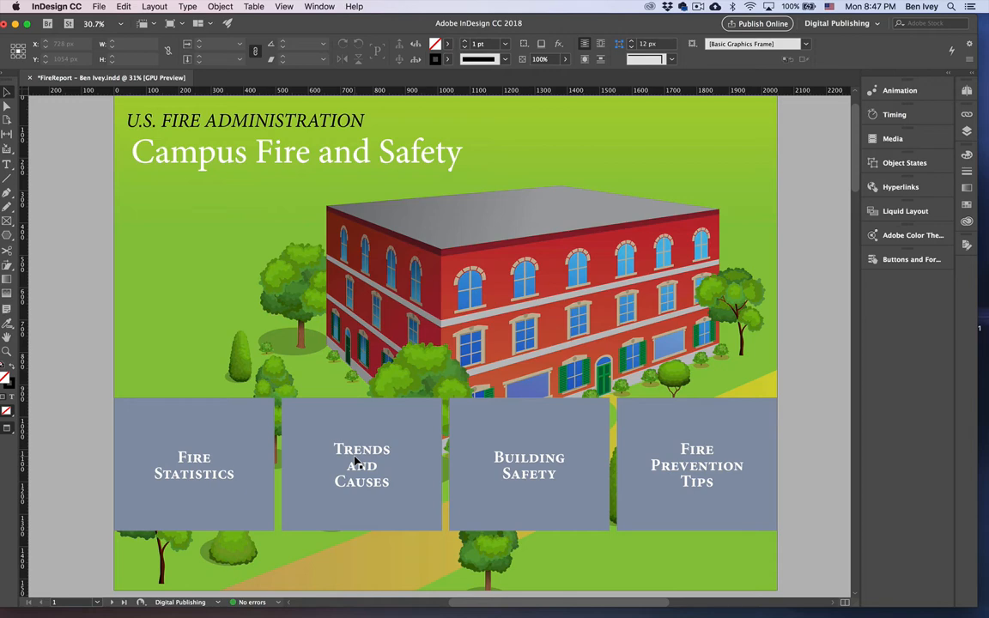
pyautogui.scroll(1, 357, 461)
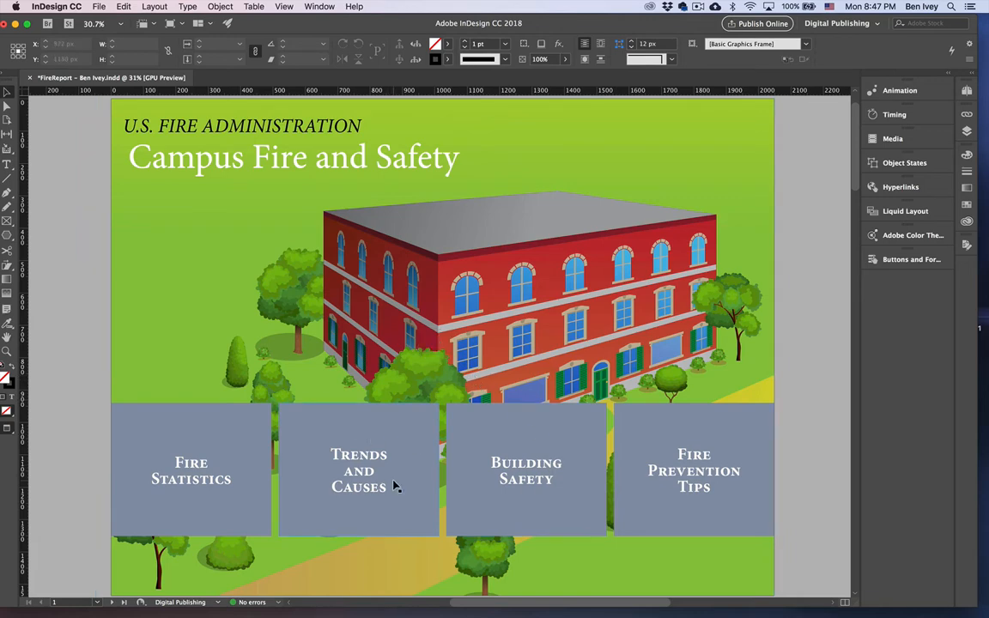
pyautogui.click(257, 440)
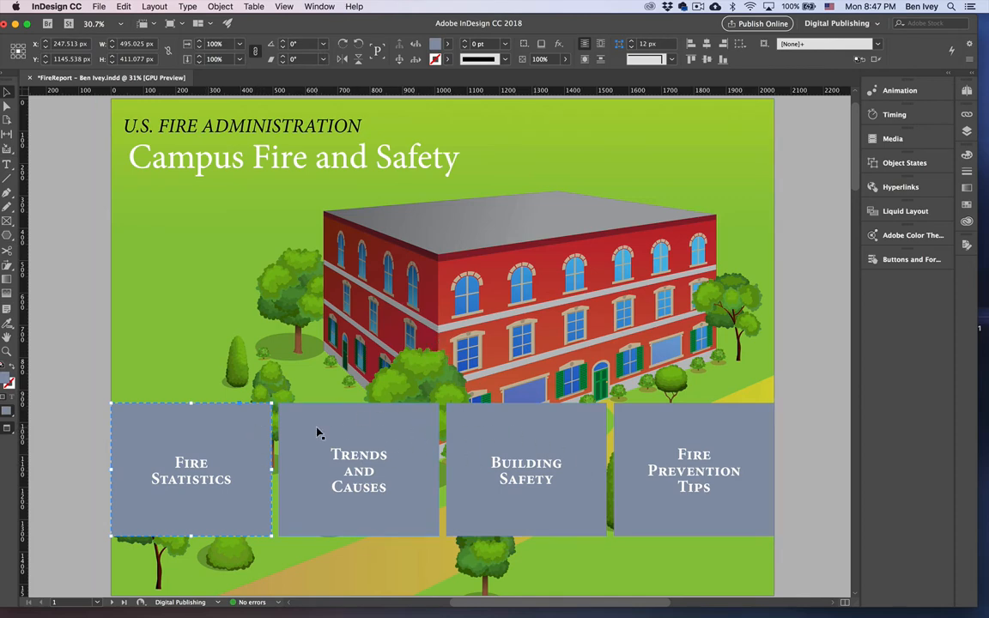
pyautogui.click(371, 433)
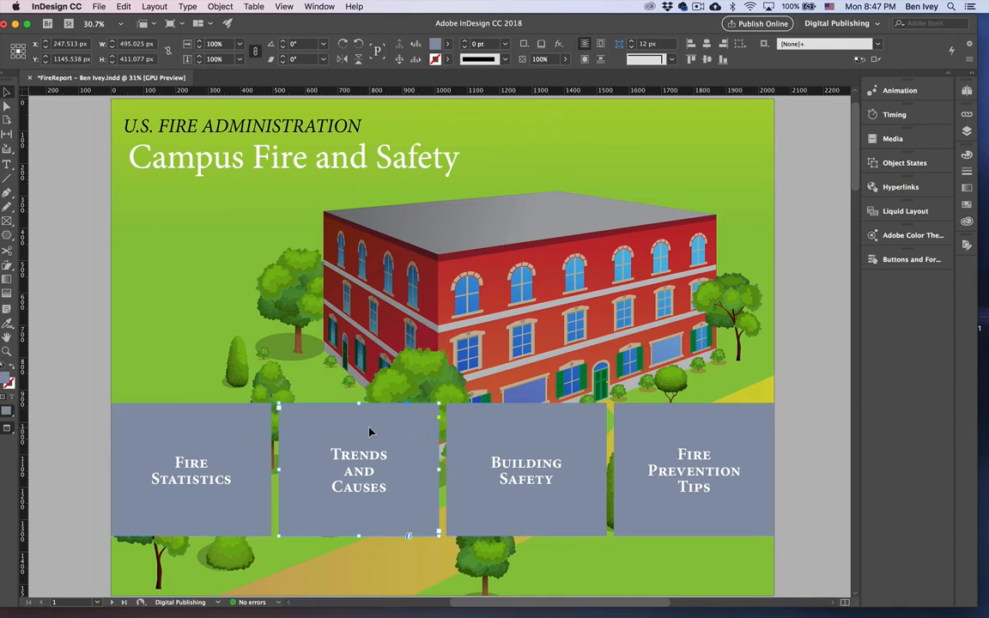
pyautogui.click(557, 43)
pyautogui.click(589, 48)
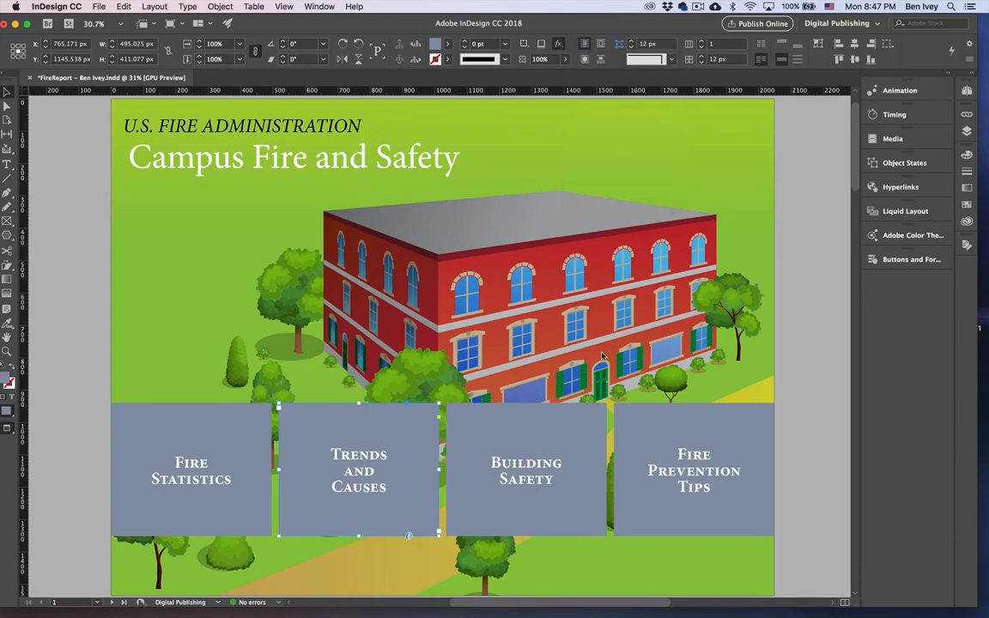
pyautogui.click(782, 131)
pyautogui.click(776, 159)
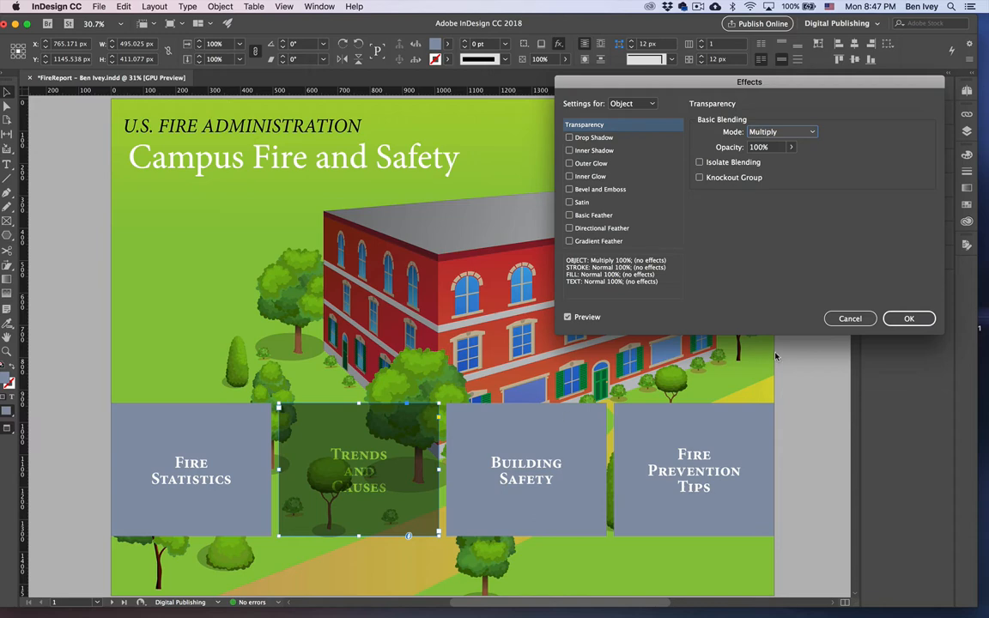
pyautogui.click(850, 318)
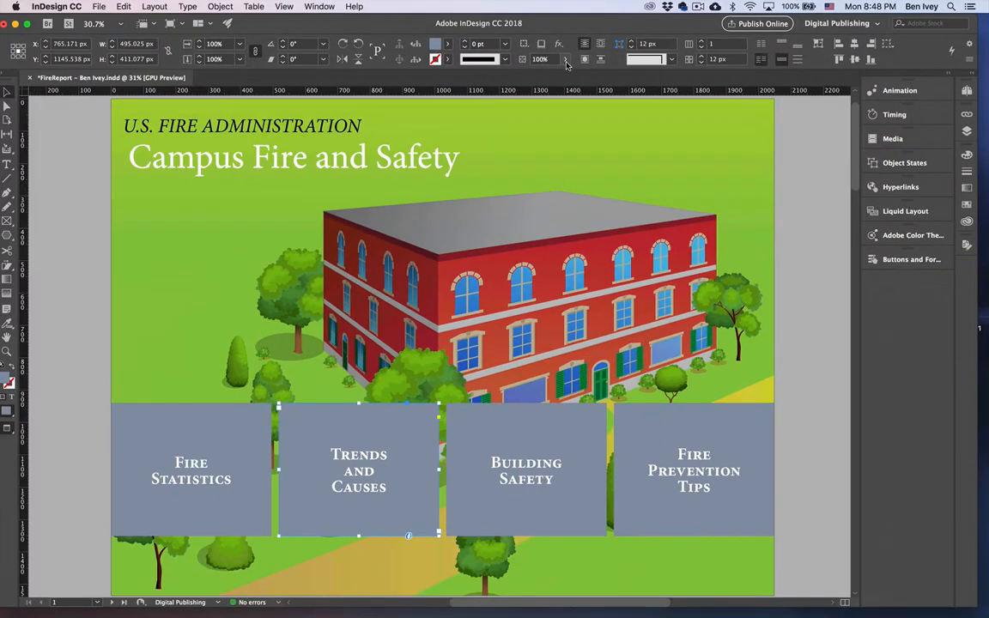
# Try lowering the opacity of the entire Trends and Causes button to 41%.
pyautogui.click(566, 61)
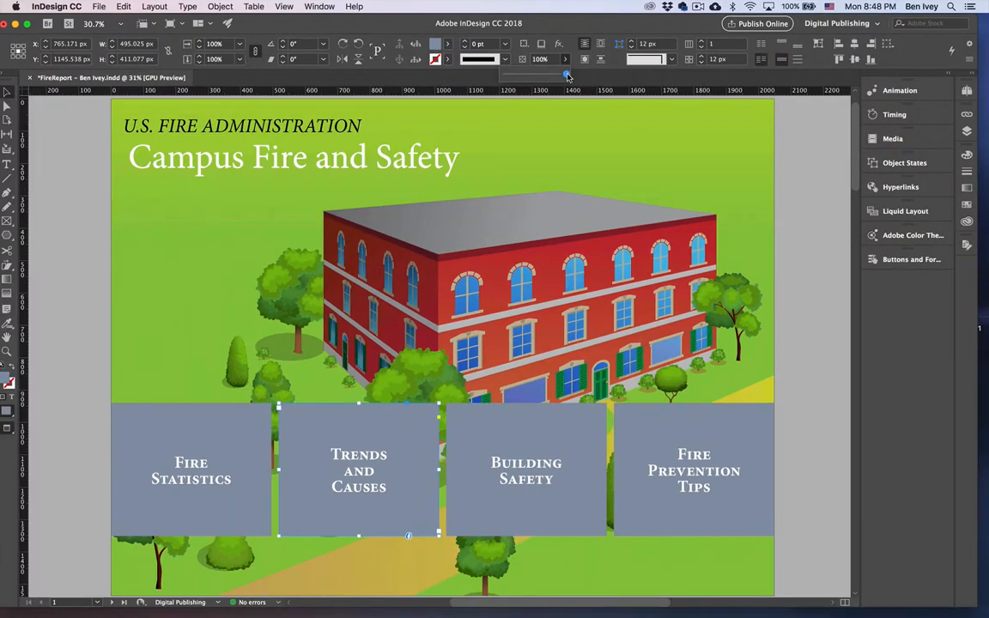
pyautogui.moveTo(567, 77); pyautogui.dragTo(534, 77)
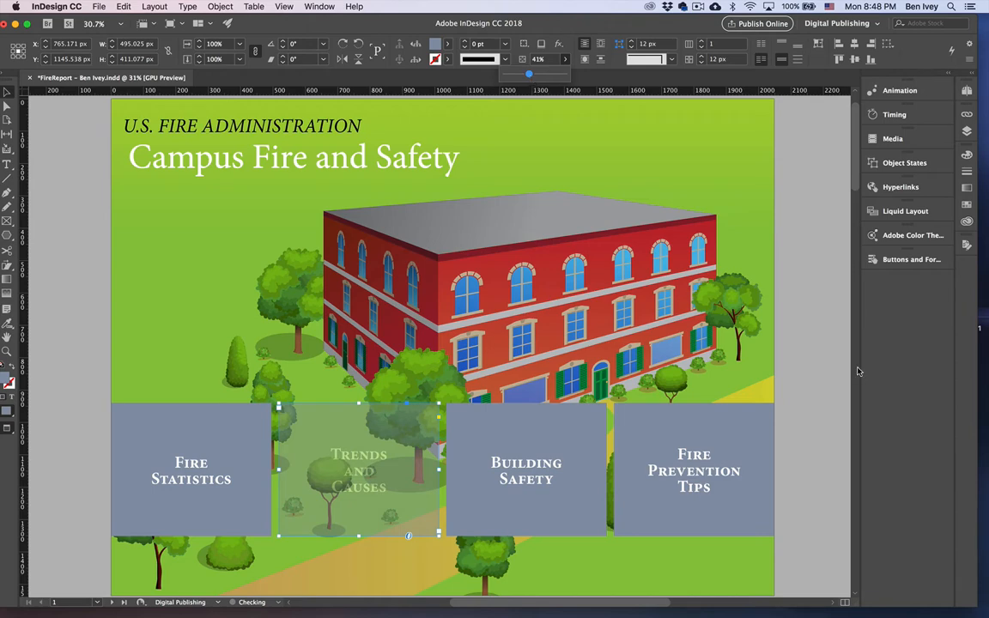
pyautogui.click(810, 367)
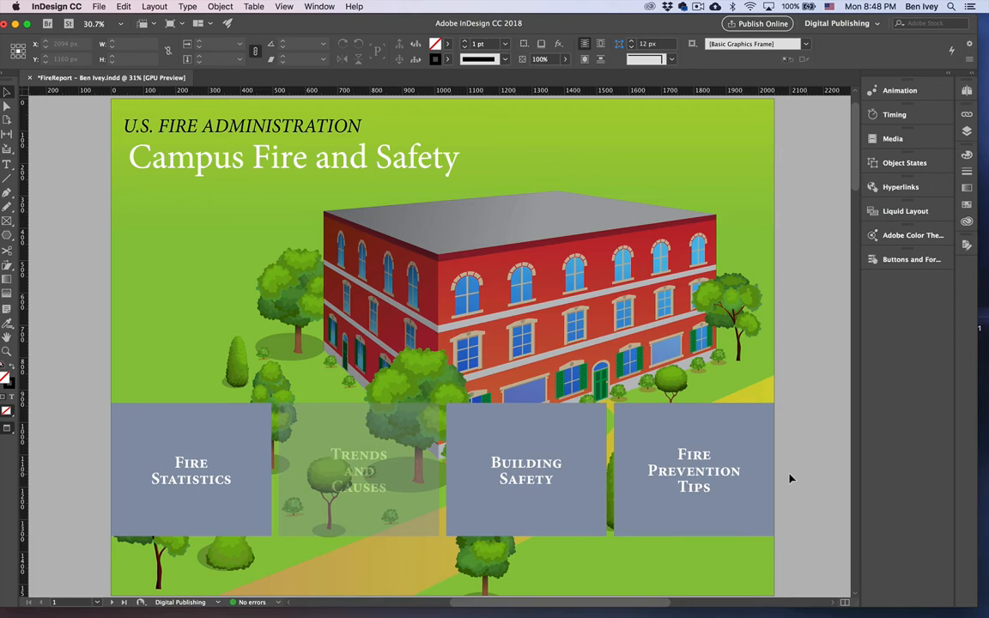
pyautogui.press('super+z')
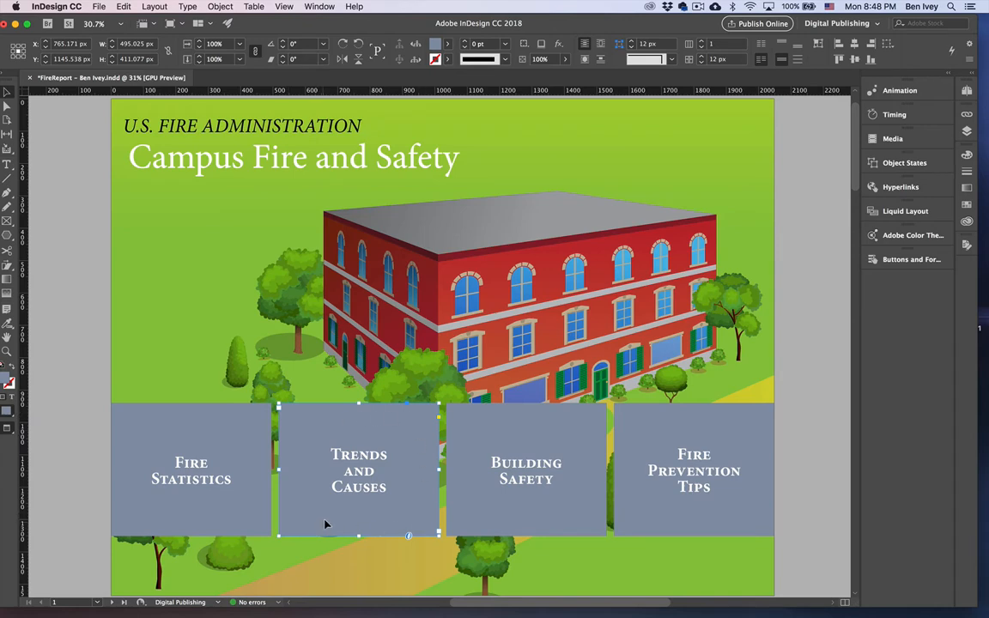
# Open the Effects panel for the Trends and Causes button and test its object opacity, ending at 100%.
pyautogui.click(319, 6)
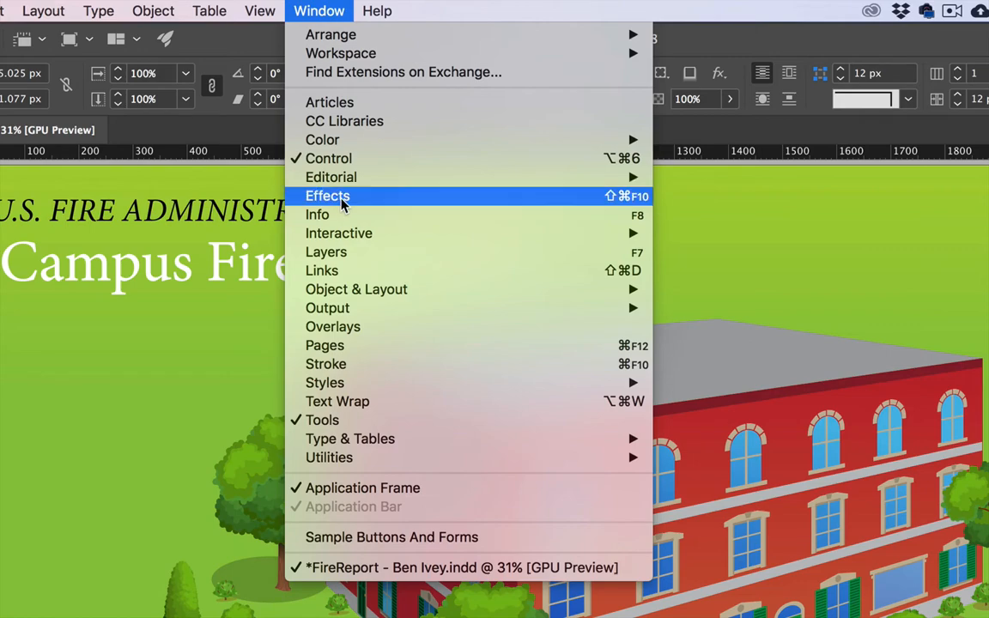
pyautogui.click(335, 197)
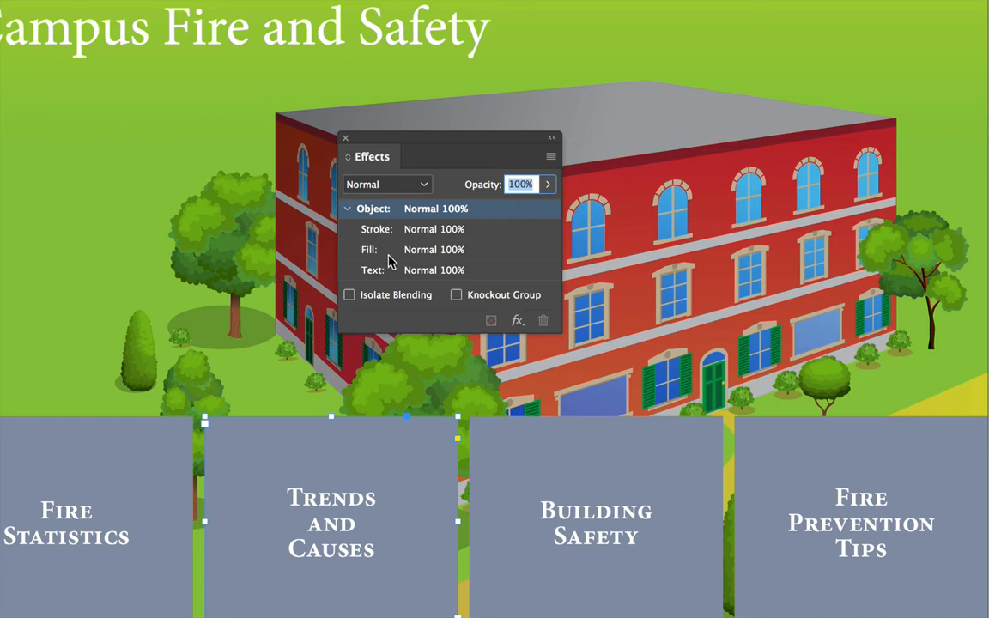
pyautogui.click(548, 184)
pyautogui.moveTo(534, 213); pyautogui.dragTo(562, 221)
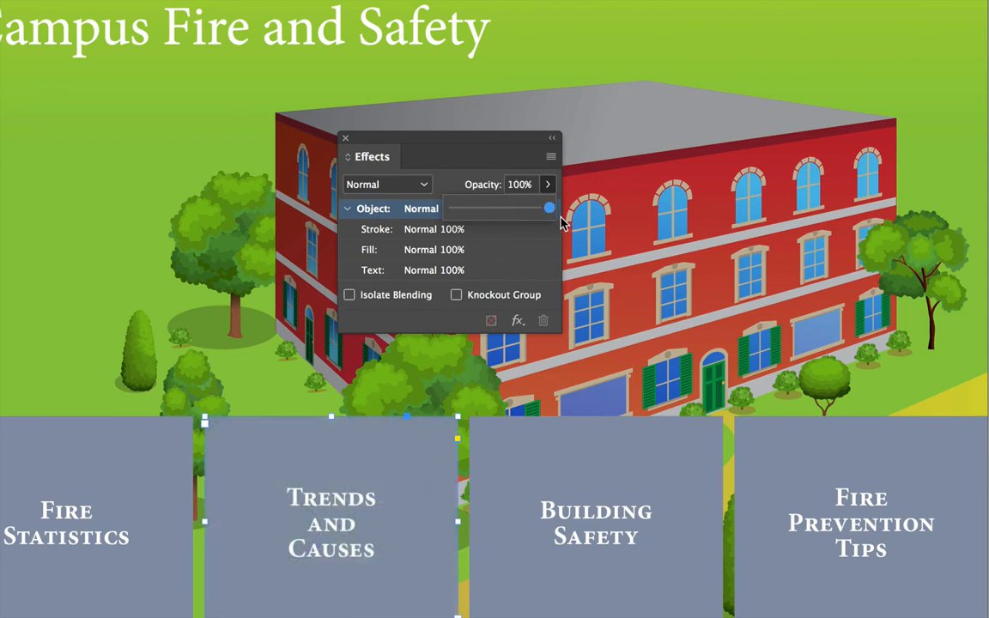
# Lower the opacity of only the Trends and Causes button's fill to about 57%.
pyautogui.click(369, 251)
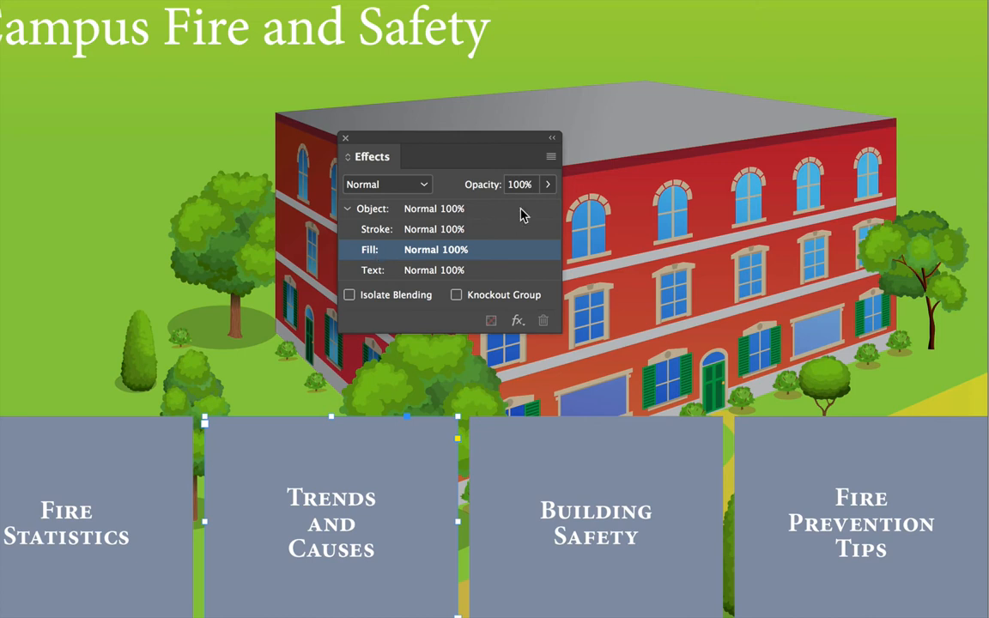
pyautogui.click(548, 184)
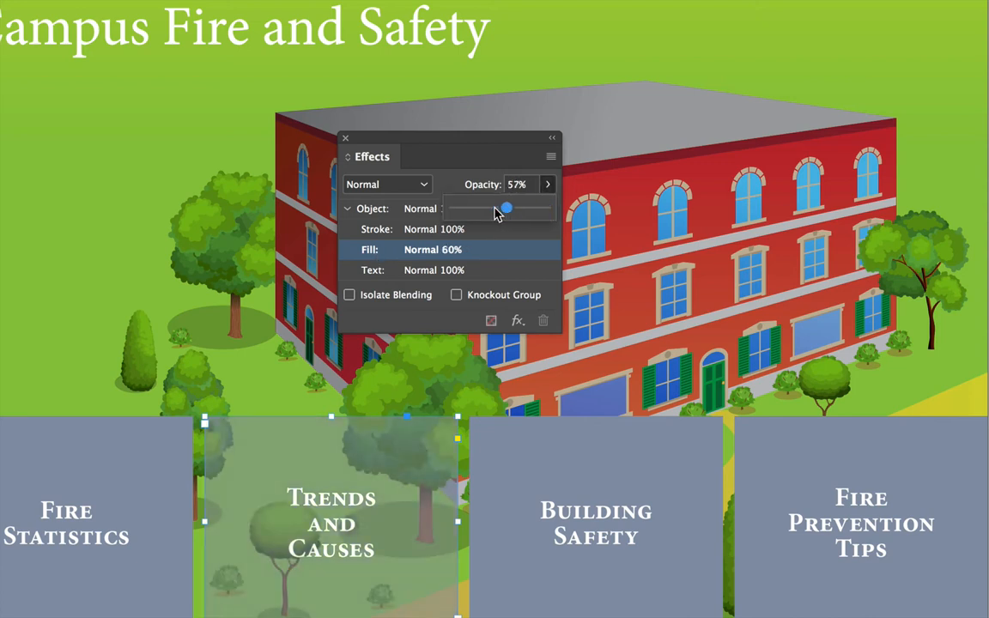